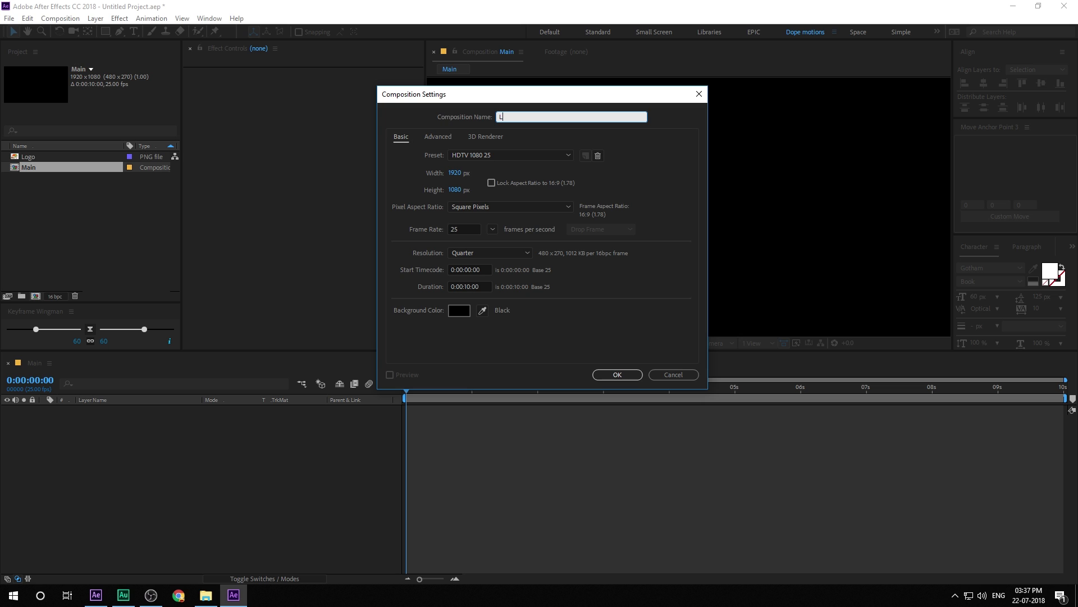
- Create a composition named Logo Here and add the Logo image to it as a layer
text(ogo Here)
click(618, 375)
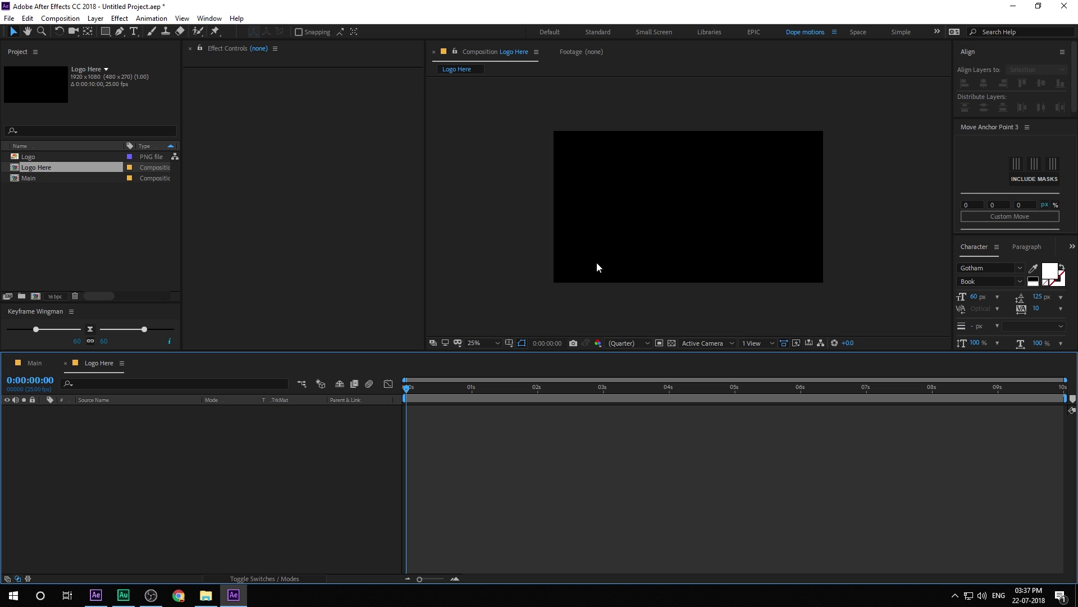
drag(29, 157, 96, 435)
- Reveal the Logo layer's scale and set it to 16% so the whole logo fits the frame
key(period)
key(s)
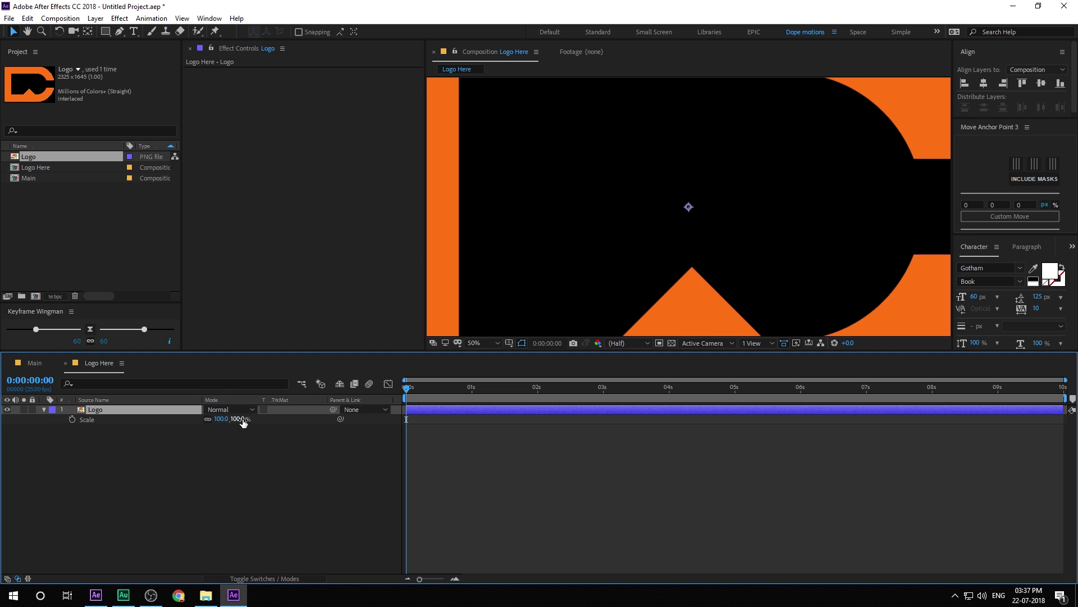
drag(239, 419, 187, 458)
click(187, 457)
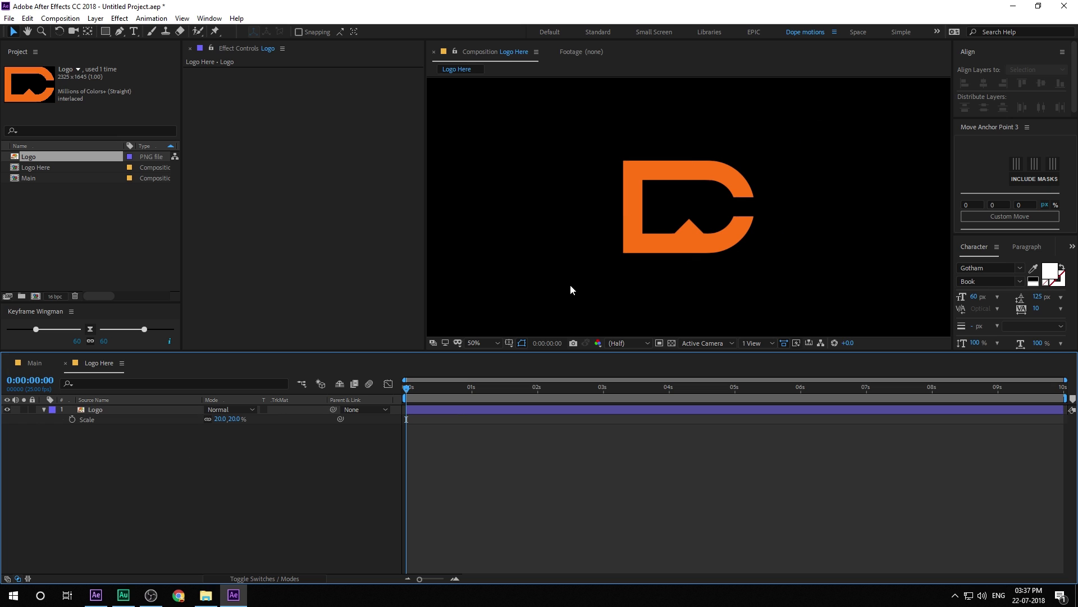
key(comma)
key(period)
click(235, 419)
text(16)
key(Return)
click(223, 442)
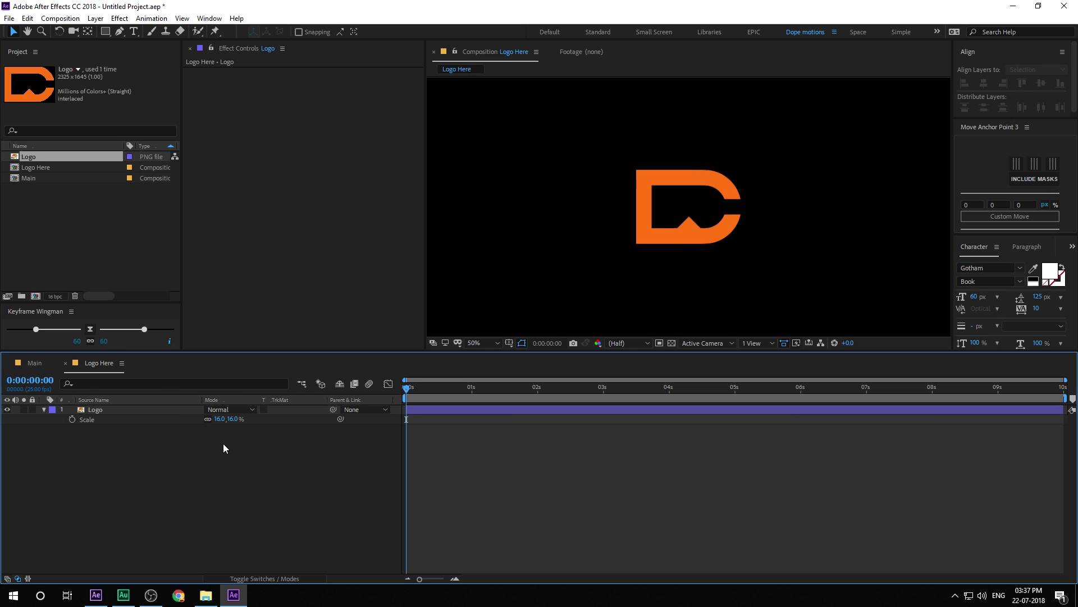
- Create a composition named Logo_Ref and add the Logo Here composition to it as a layer
click(71, 255)
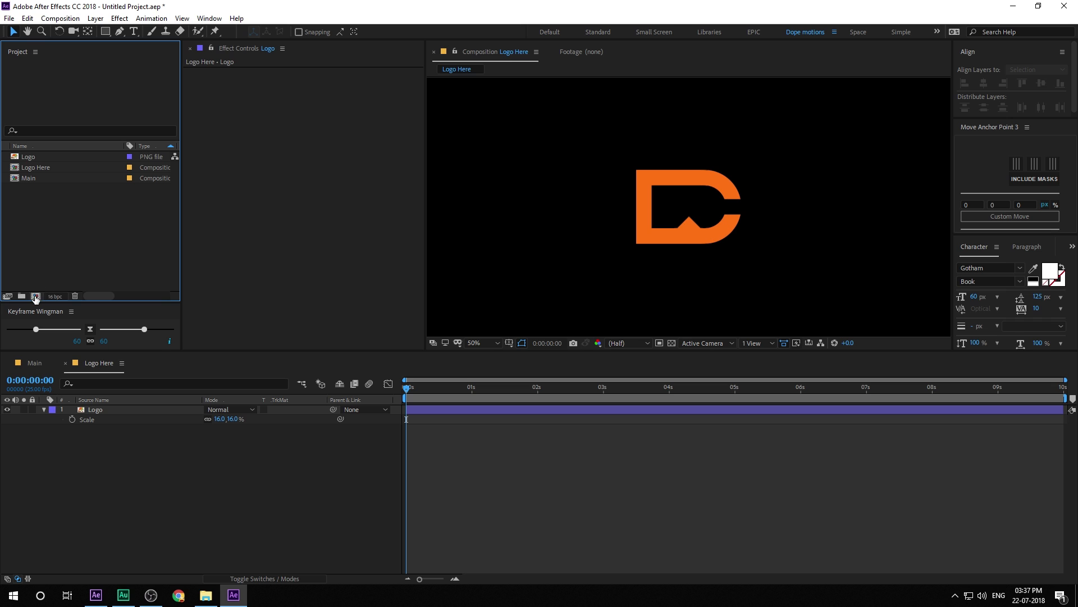
click(35, 296)
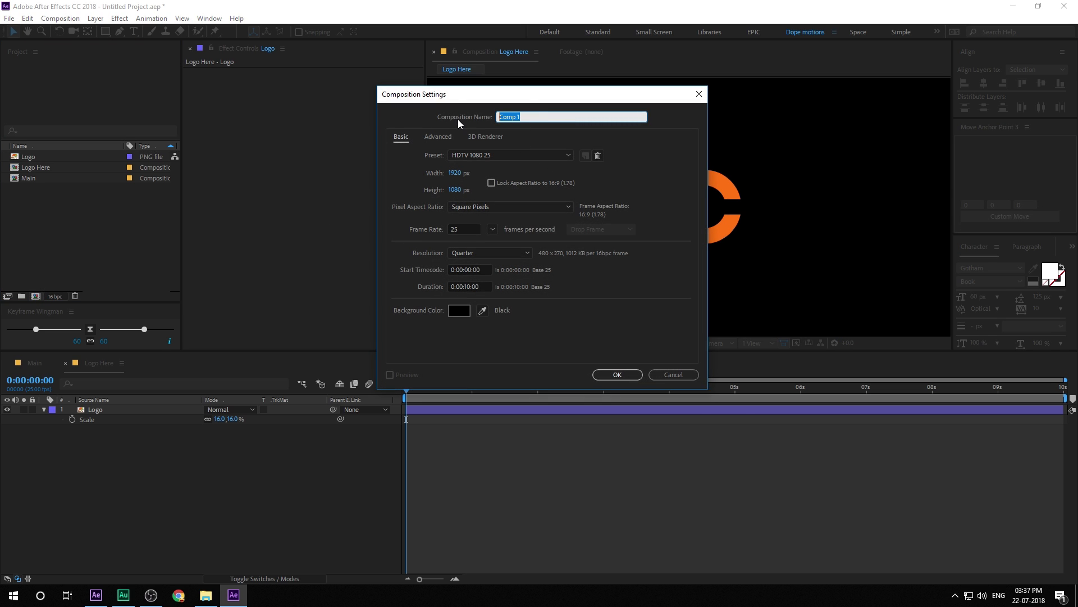
text(Logo_Ref)
click(608, 373)
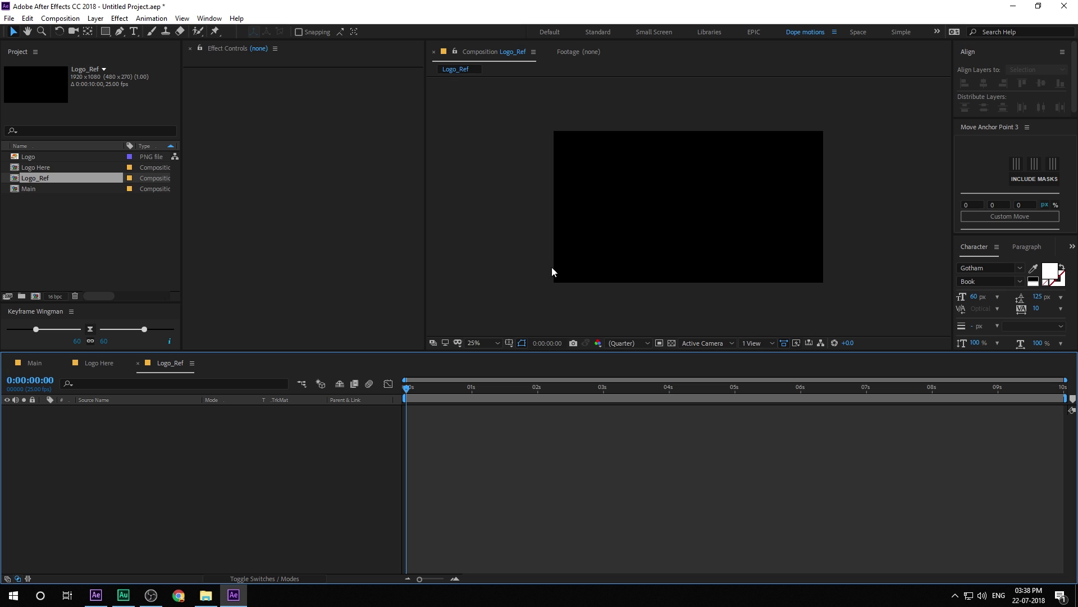
drag(35, 166, 102, 446)
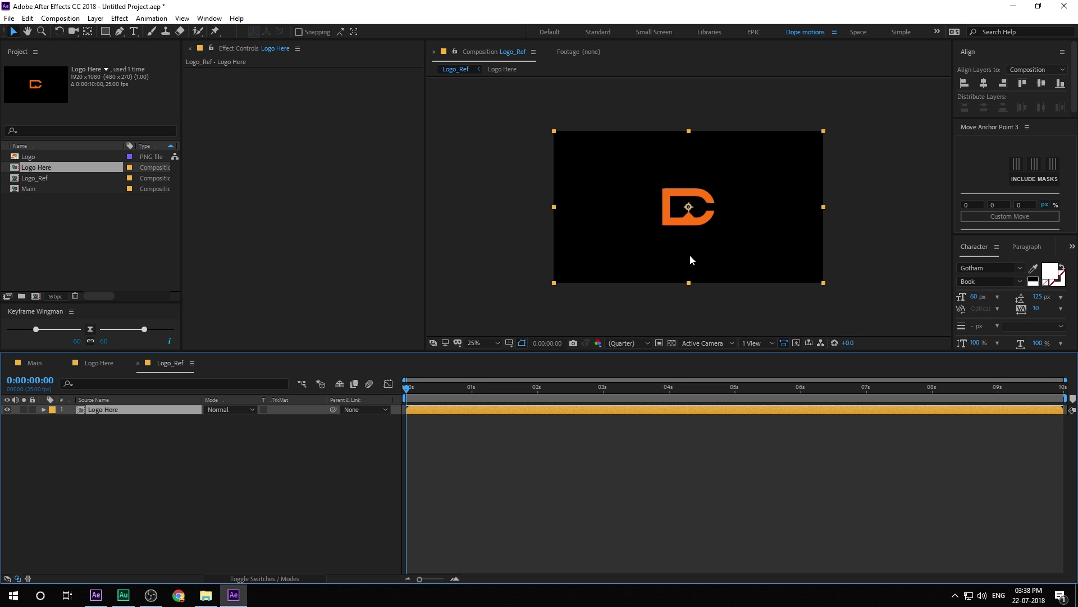
- Create another 1920 x 1080, 25 fps composition named Ref
click(68, 243)
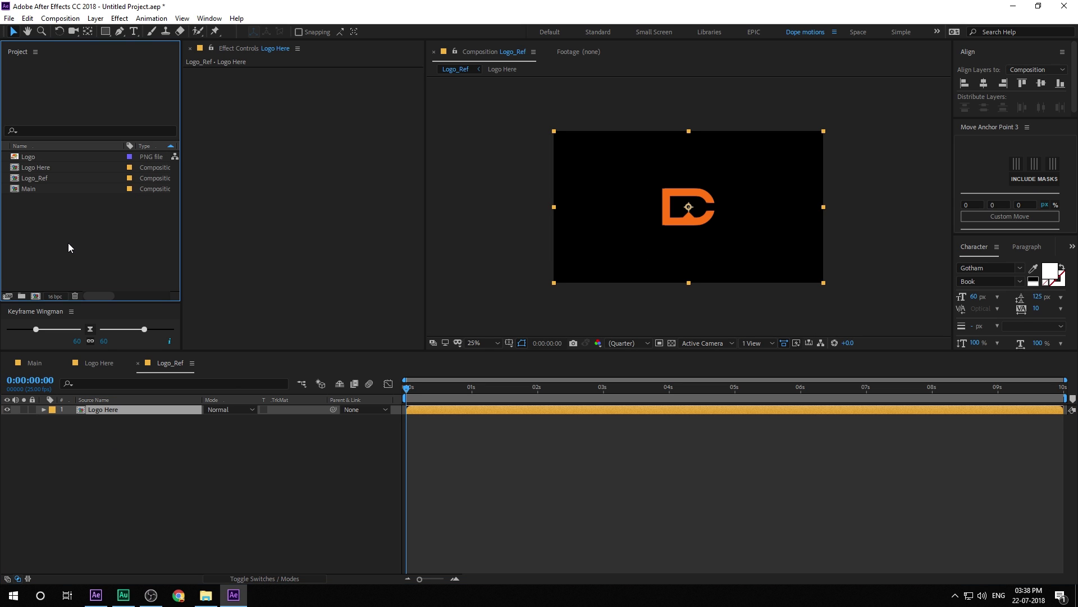
click(35, 297)
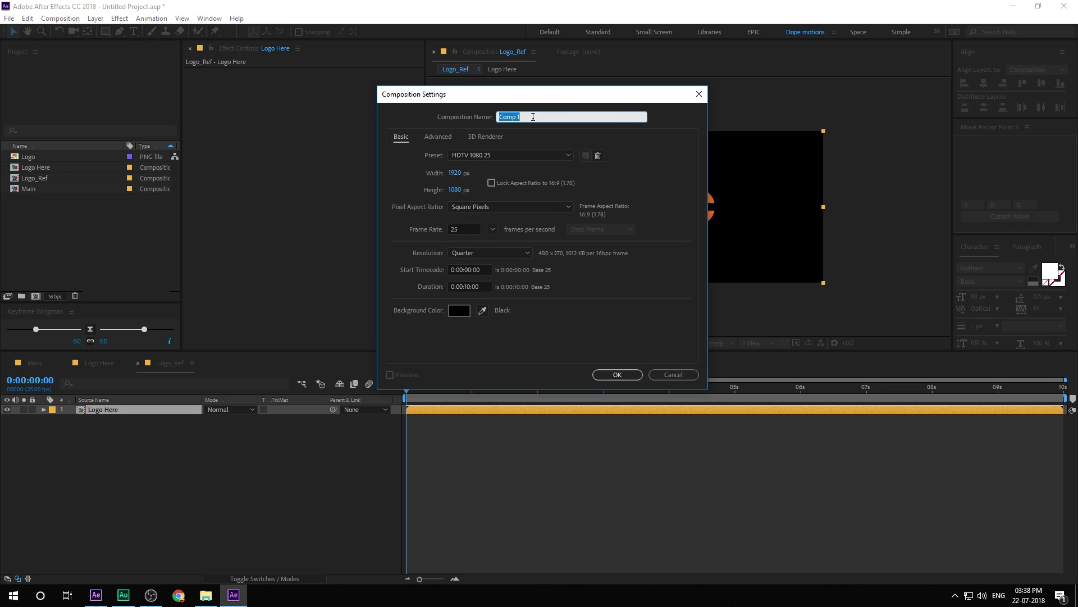
text(Ref)
click(618, 375)
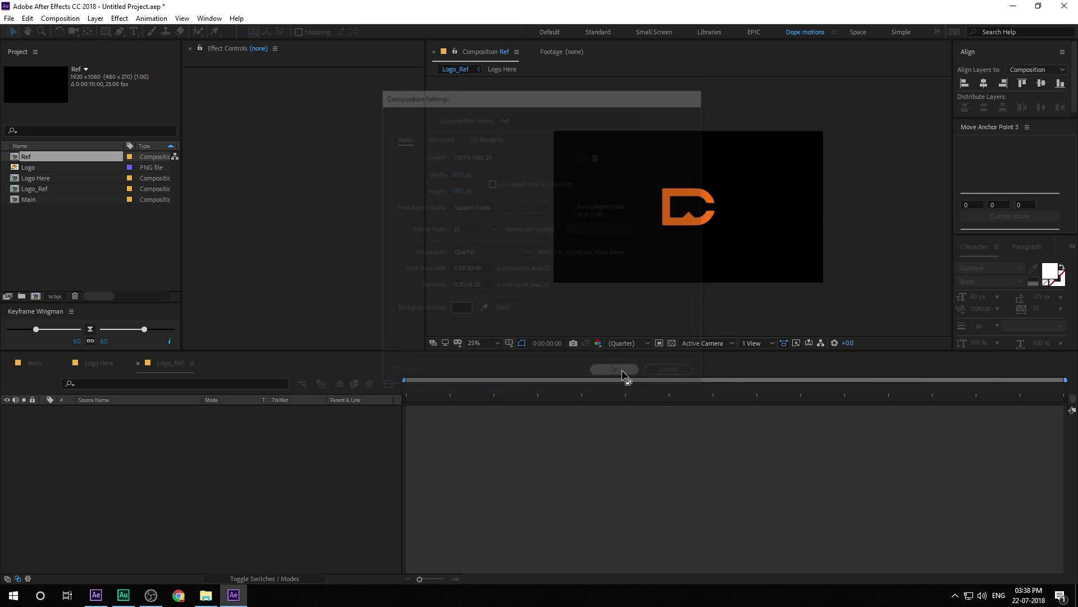
- Enlarge the composition viewer and add a black 1920 x 1080 solid named FN to the Ref composition
drag(345, 351, 345, 408)
scroll(688, 308, up, 2)
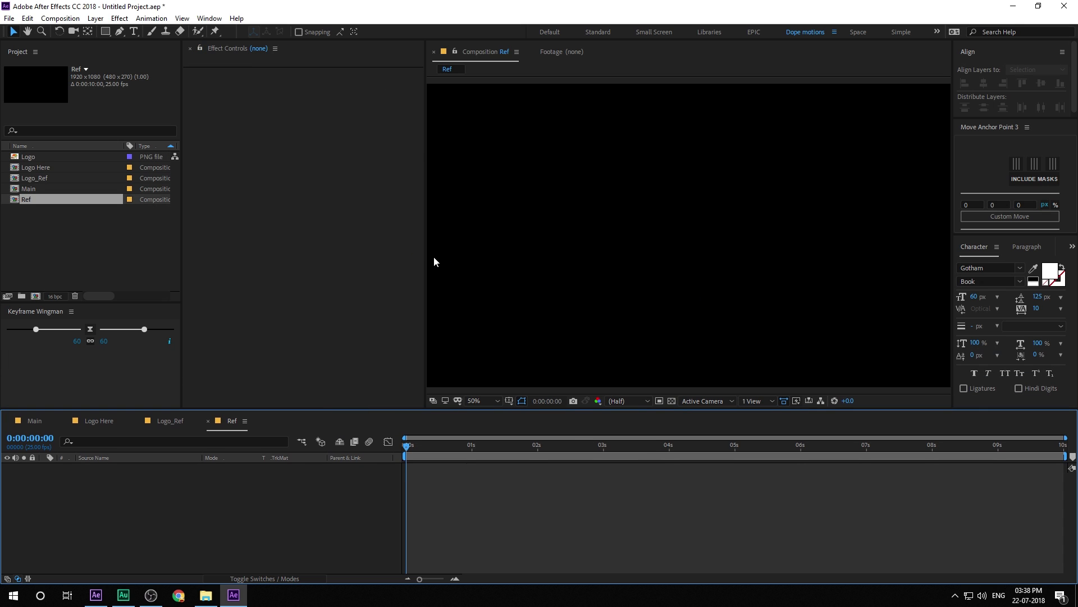
drag(426, 259, 378, 256)
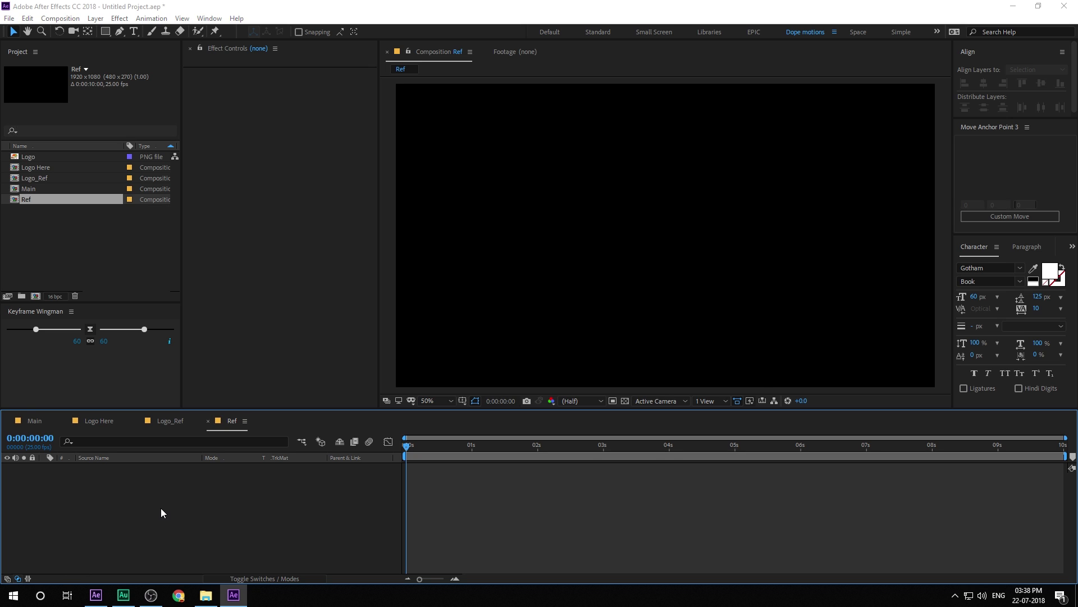
key(ctrl+y)
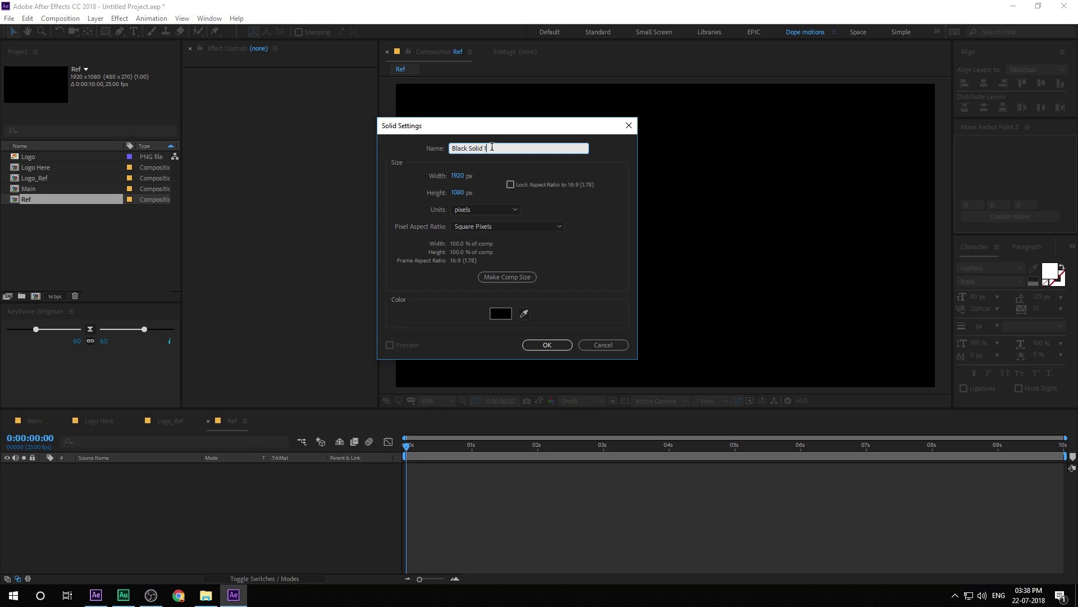
text(FN)
click(547, 345)
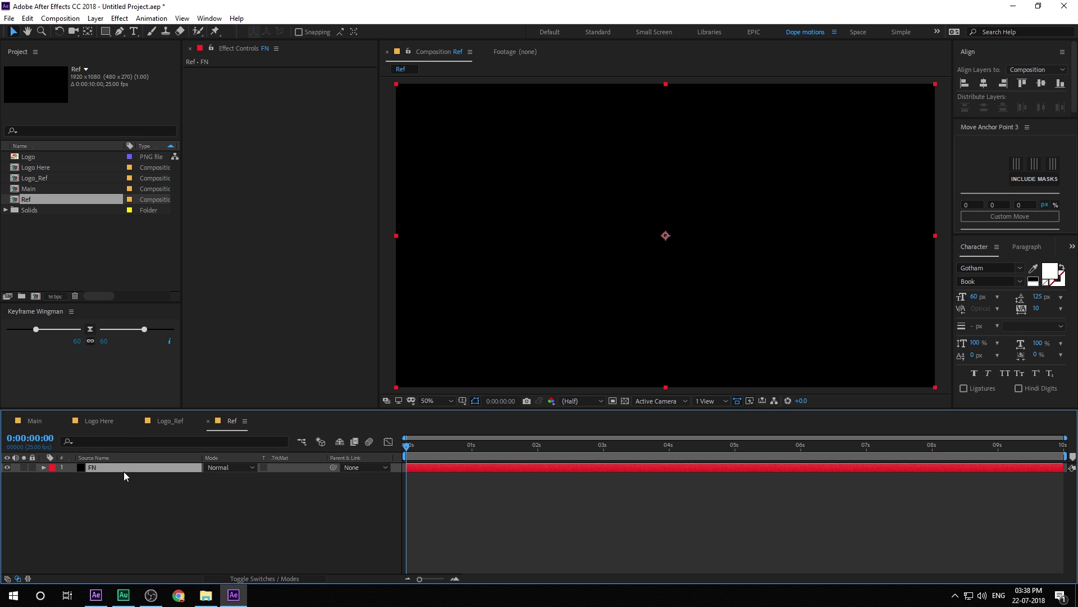
- Apply the Fractal Noise effect to the FN solid
key(ctrl+space)
text(frac)
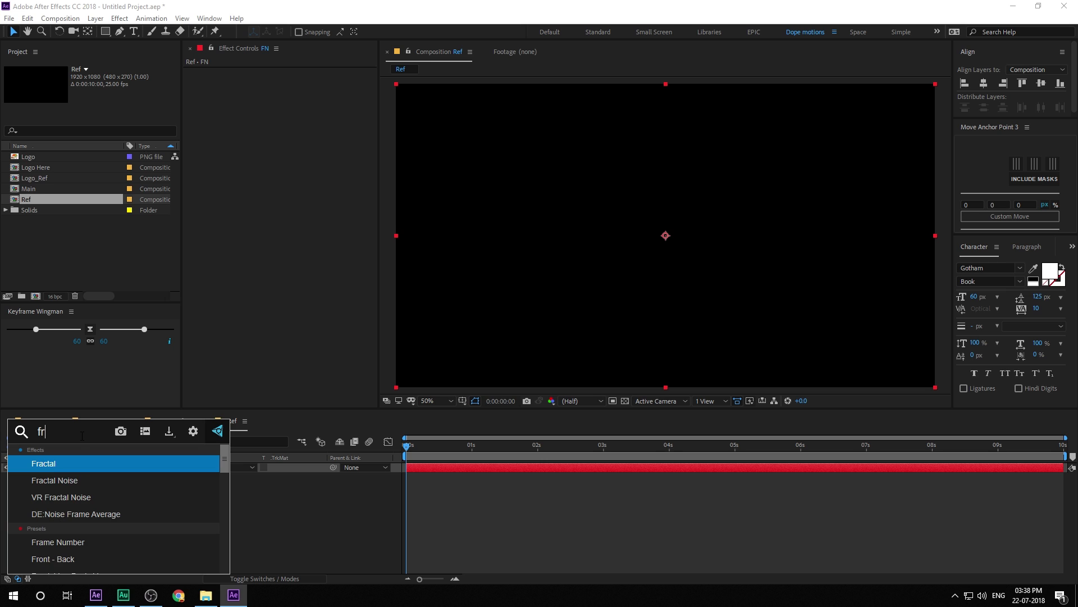
click(56, 479)
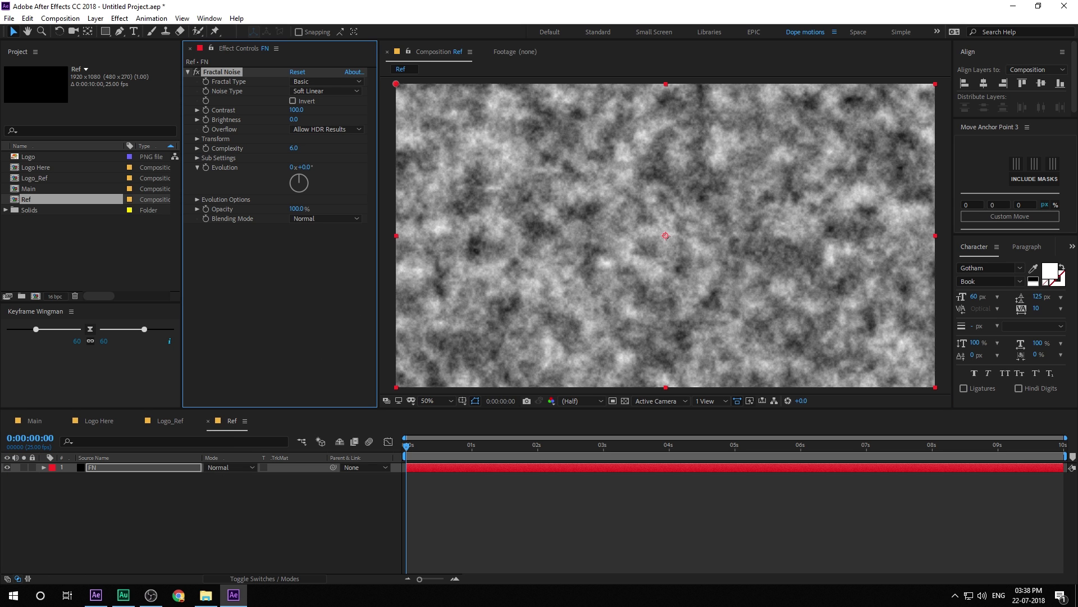
- Set the Fractal Noise contrast to 115 and its brightness to -3
key(alt+Tab)
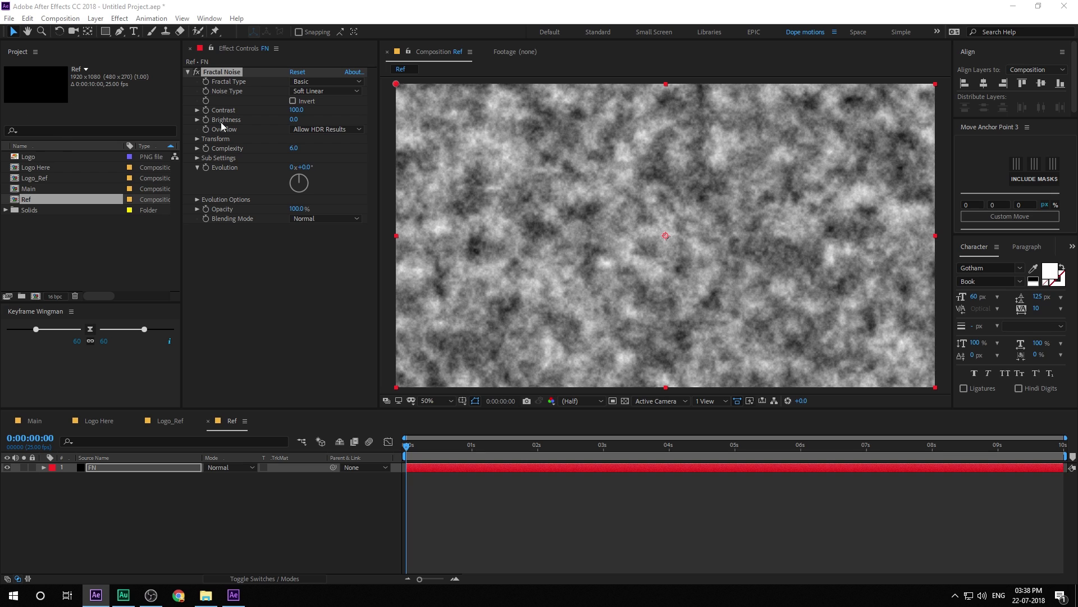
click(295, 110)
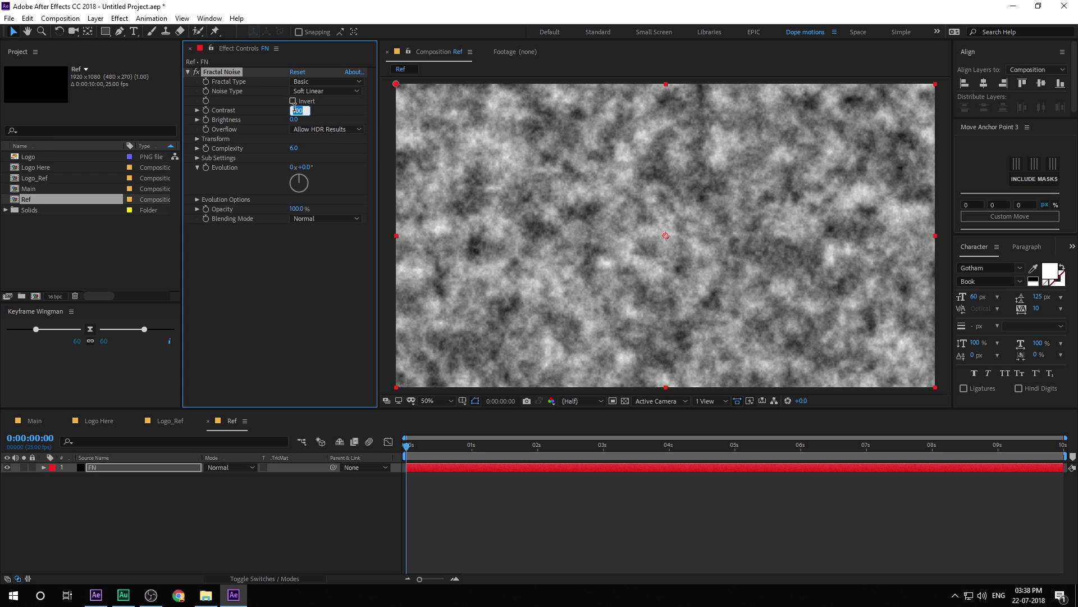
text(115)
key(Return)
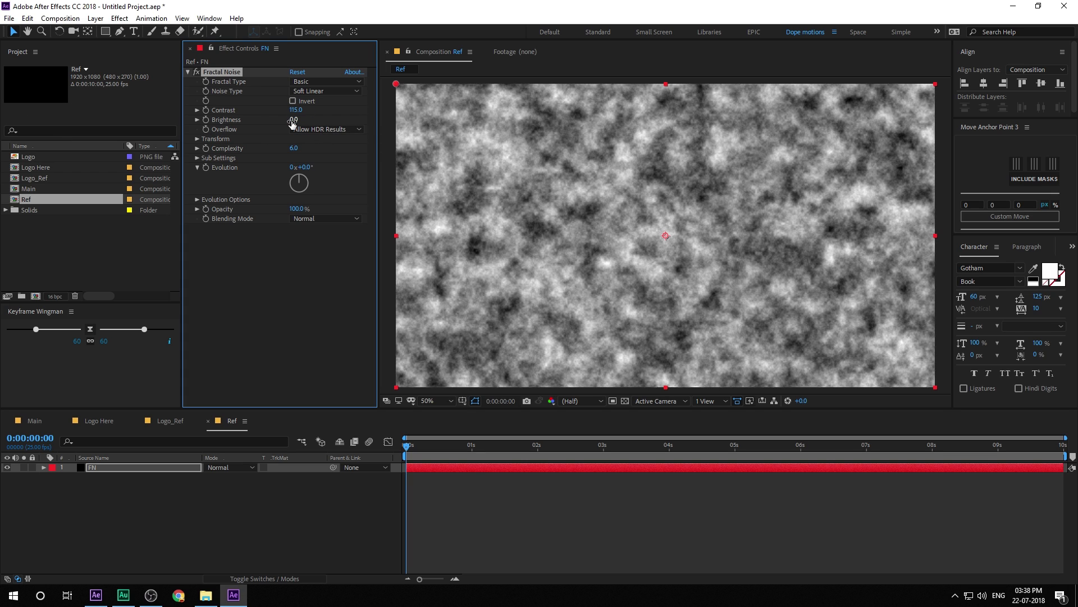
click(293, 120)
text(-3)
key(Return)
- Set the Fractal Noise transform scale to 150 and its complexity to 3
click(197, 139)
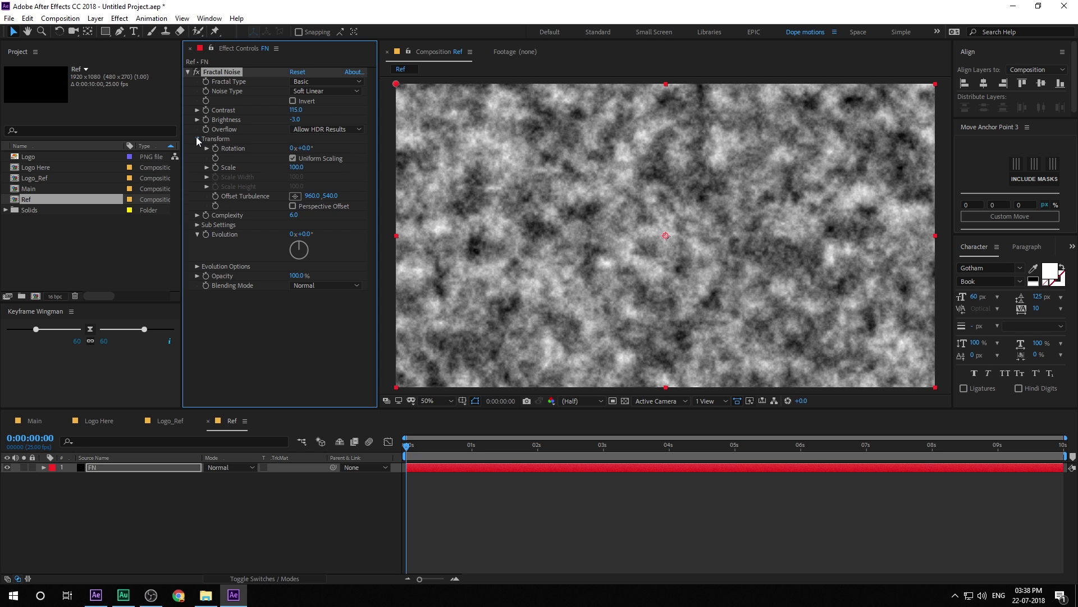
click(296, 168)
text(150)
key(Return)
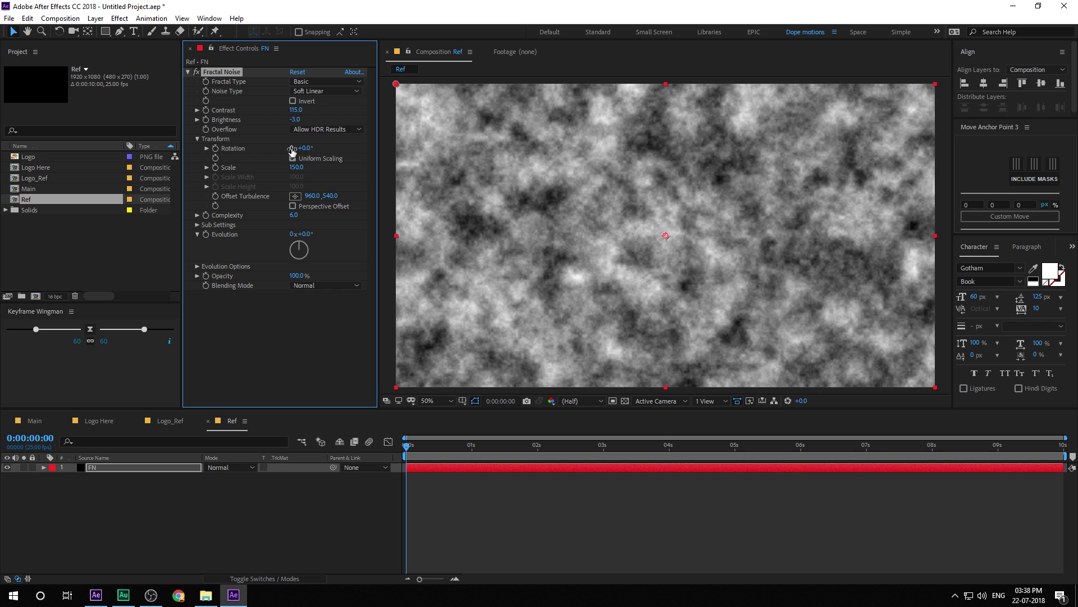
click(294, 215)
text(3)
key(Return)
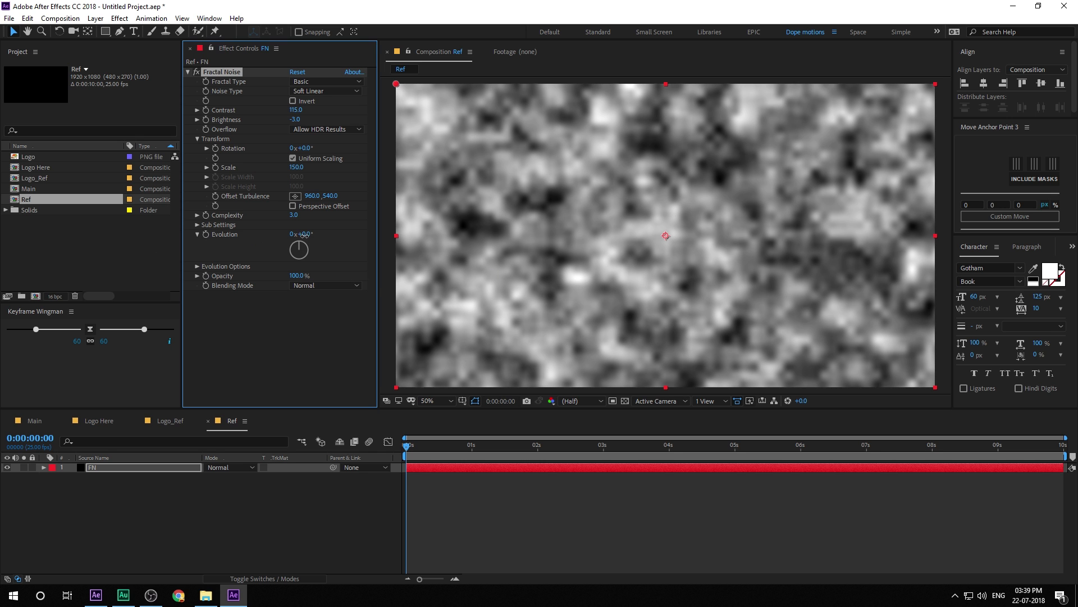
- Animate the Fractal Noise Evolution with the expression time*30, preview the motion and move the playhead to 0:00:01:00
mouse_move(303, 238)
mouse_down()
mouse_move(285, 238)
mouse_move(302, 239)
mouse_up()
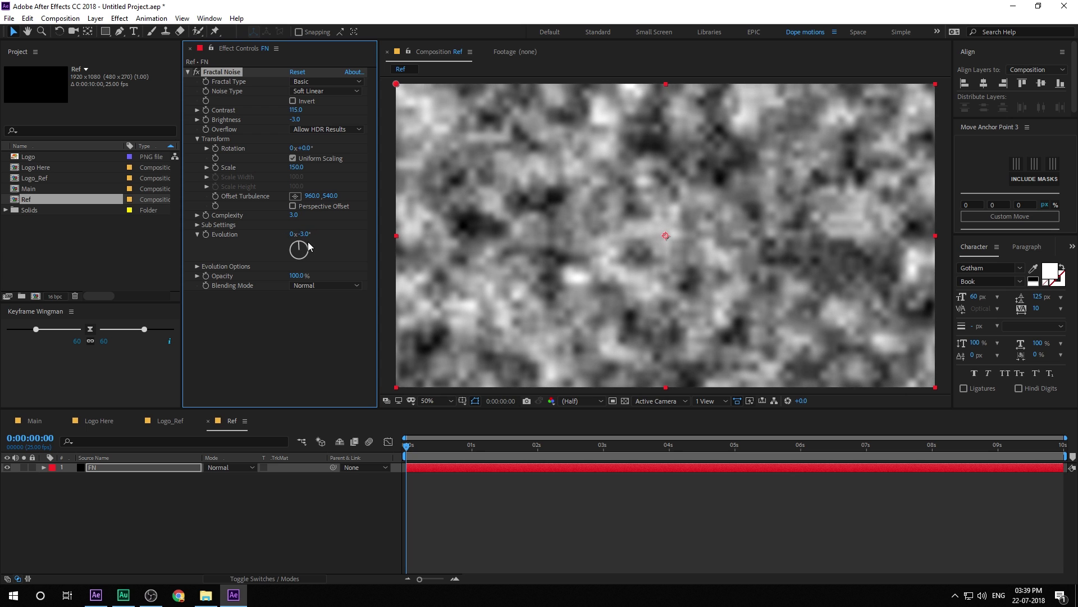
alt+click(207, 236)
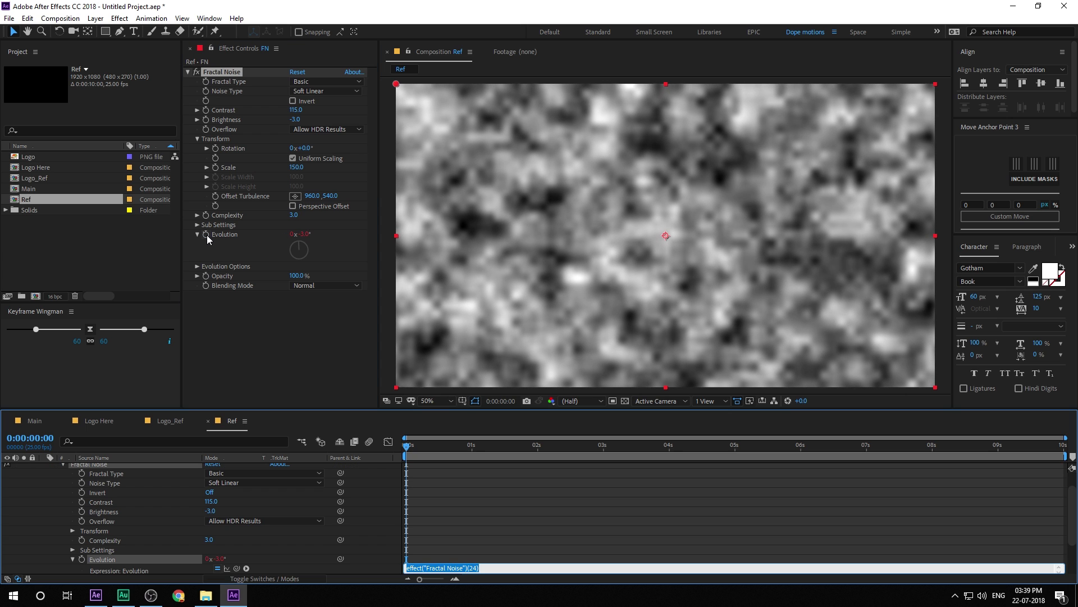
text(tim)
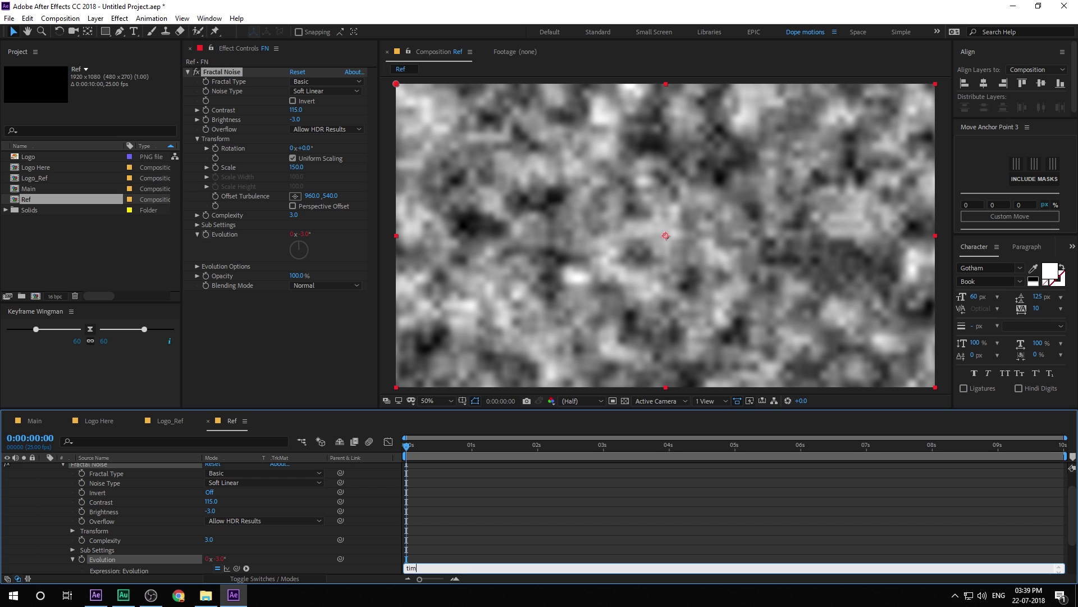
text(e*30)
click(429, 455)
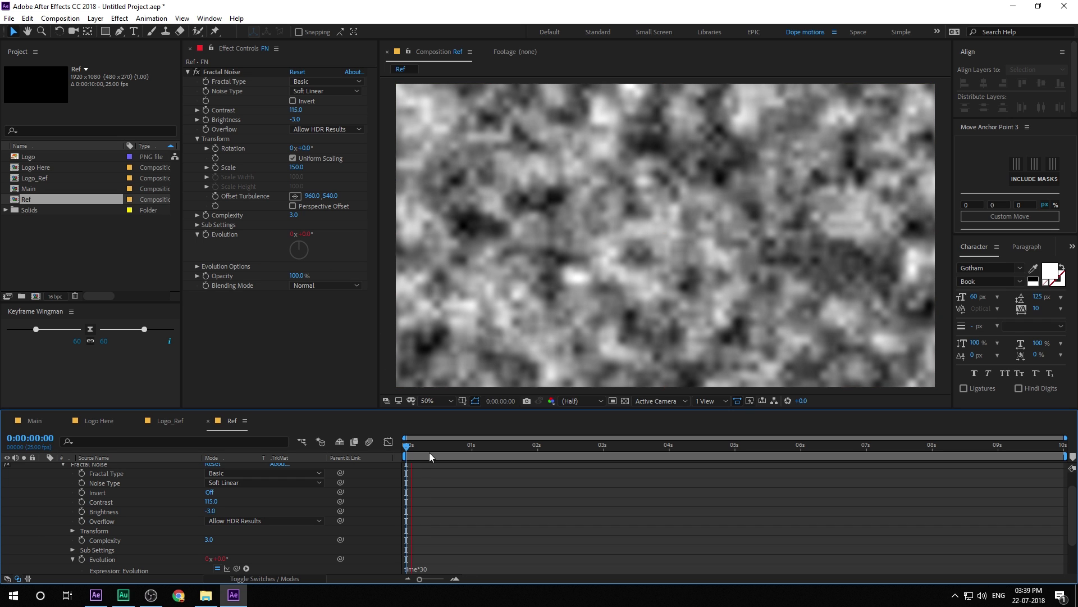
key(space)
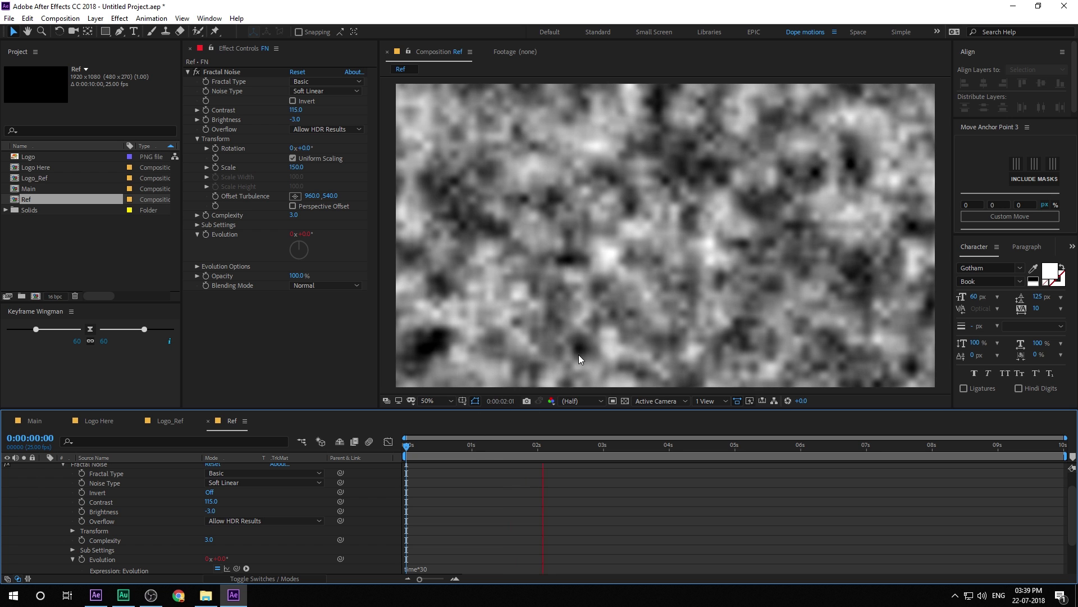
drag(444, 445, 472, 454)
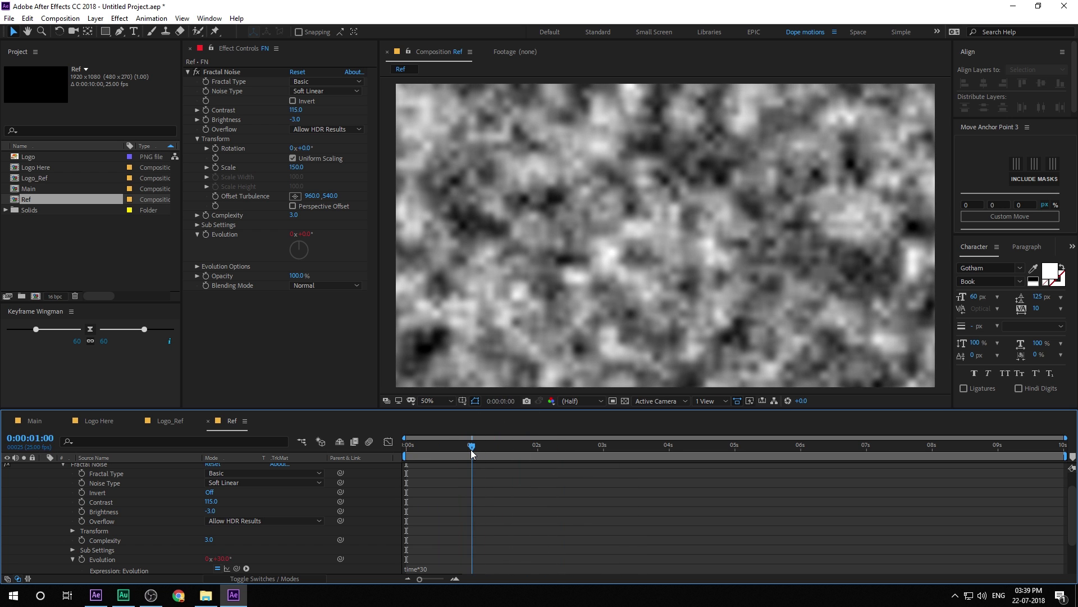
- Collapse the FN layer's properties and apply the Fast Blur (Legacy) effect to it
scroll(50, 501, up, 2)
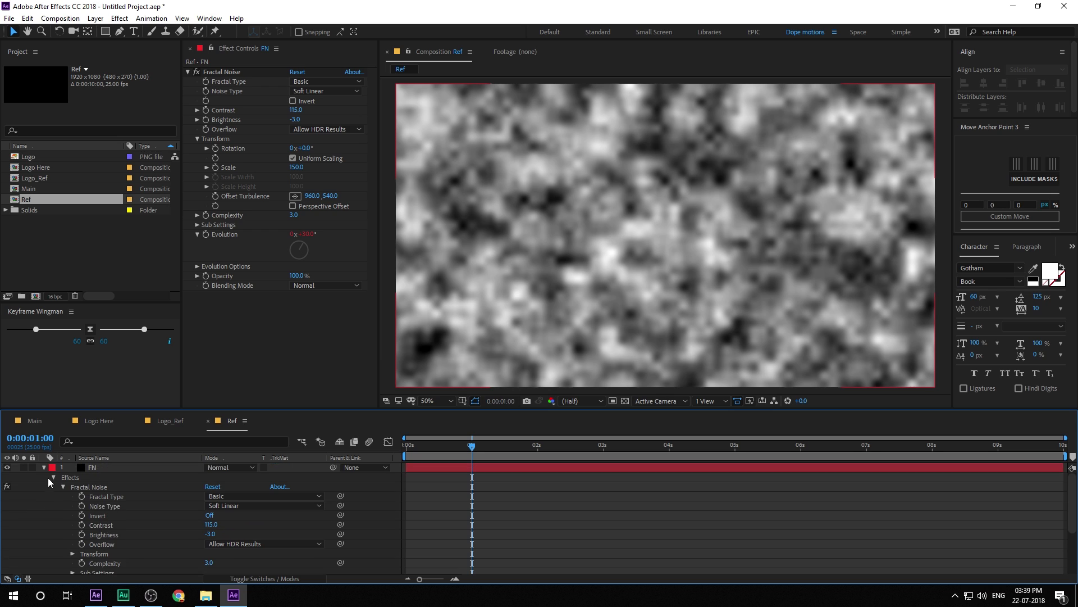
click(43, 467)
click(96, 466)
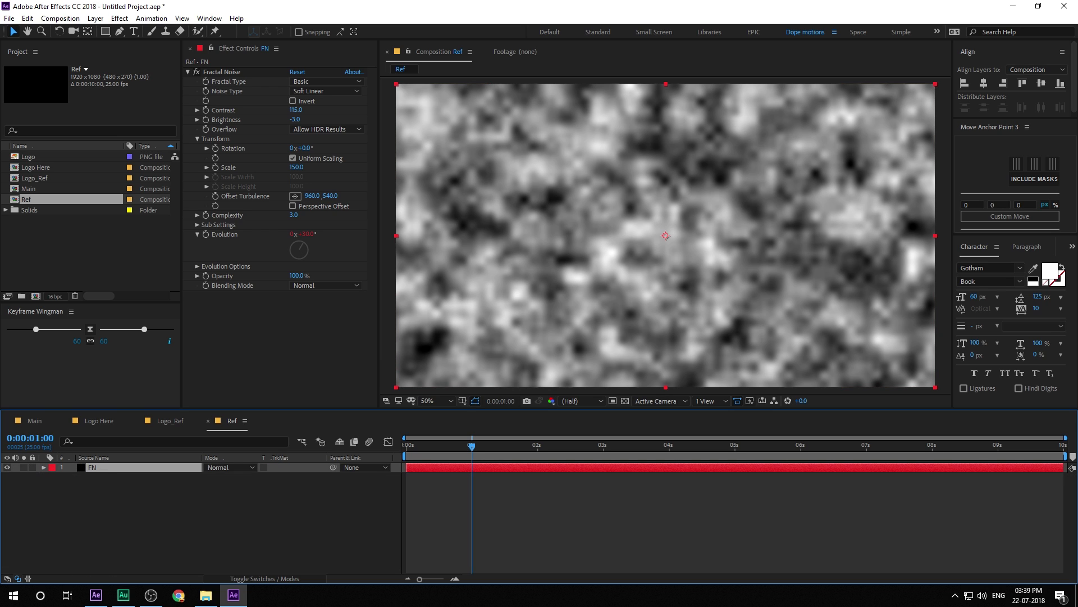
key(ctrl+space)
text(f)
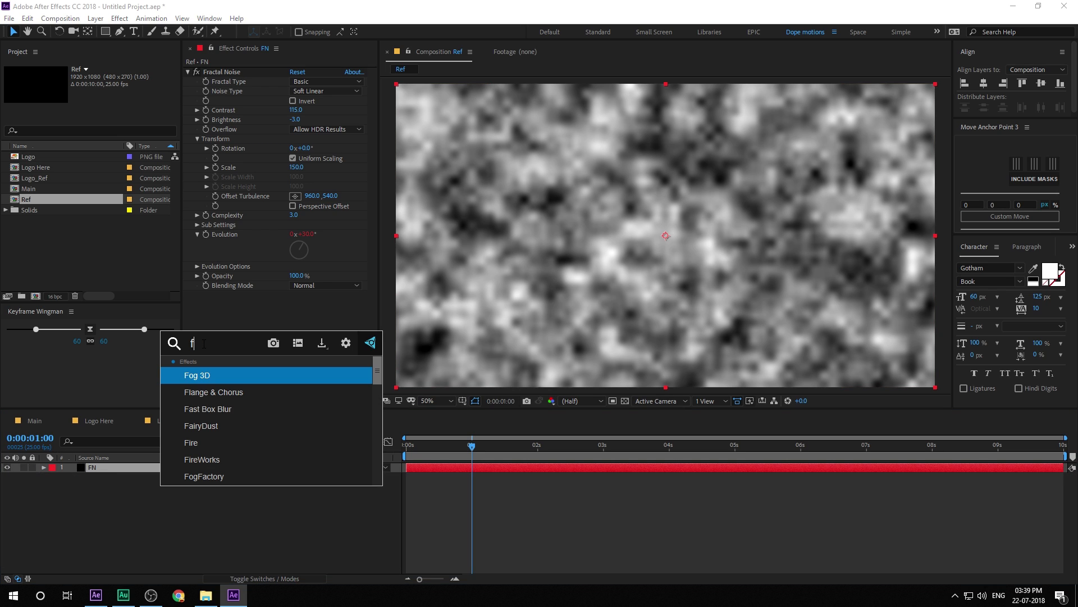
text(a)
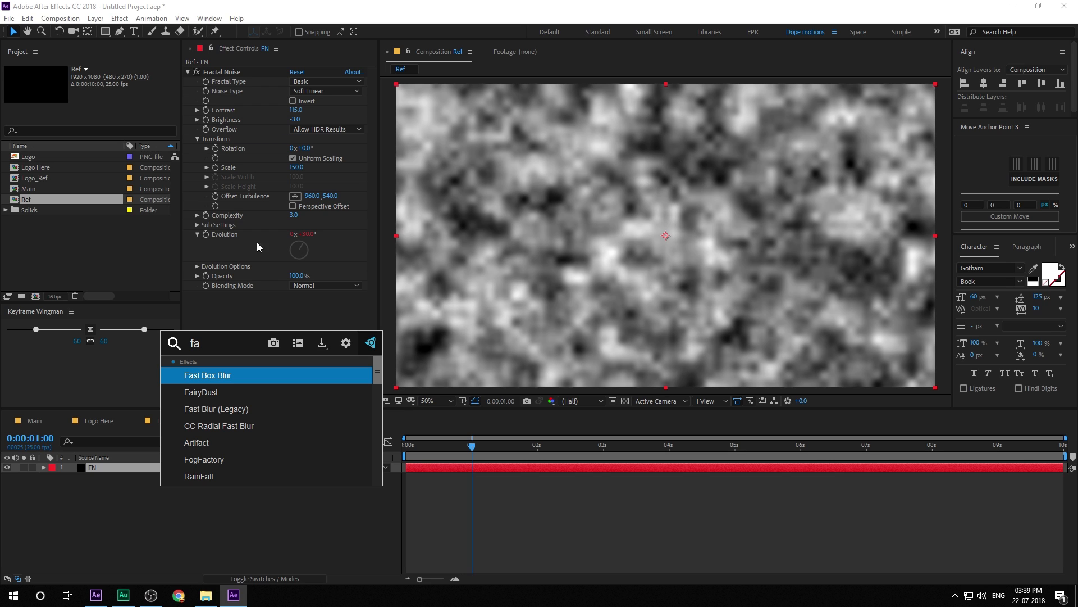
click(222, 409)
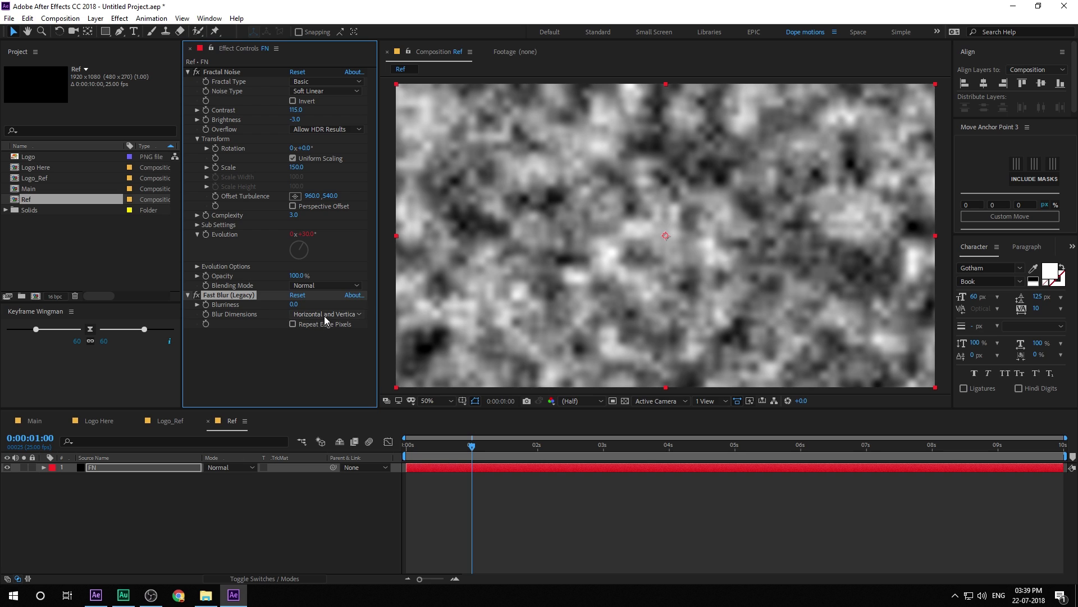
- Set the Fast Blur (Legacy) blurriness to 50
click(294, 304)
text(50)
key(Return)
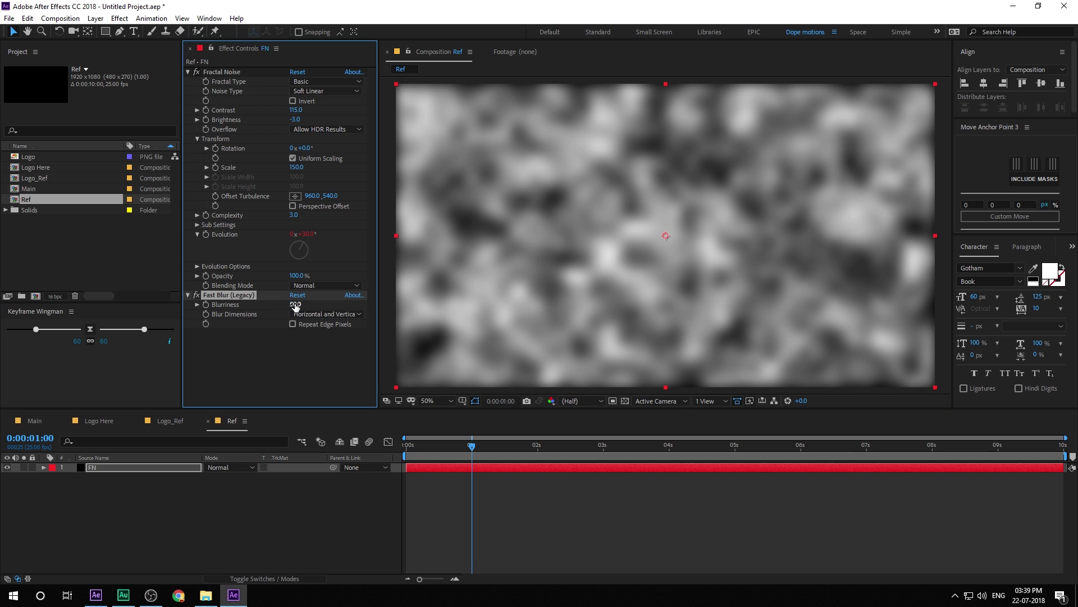
- Enable Repeat Edge Pixels for the Fast Blur (Legacy) effect and enlarge the composition preview area
click(294, 332)
click(293, 324)
drag(160, 416, 160, 466)
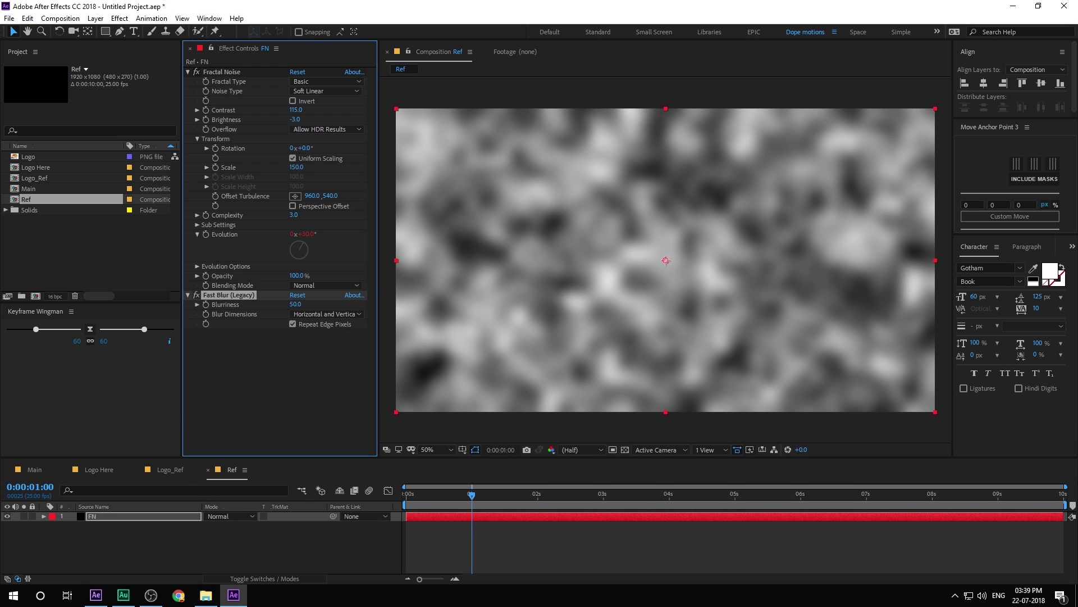
- Apply the HDR Compander effect to the FN layer and set its gain to 2.00
key(alt+Tab)
click(131, 517)
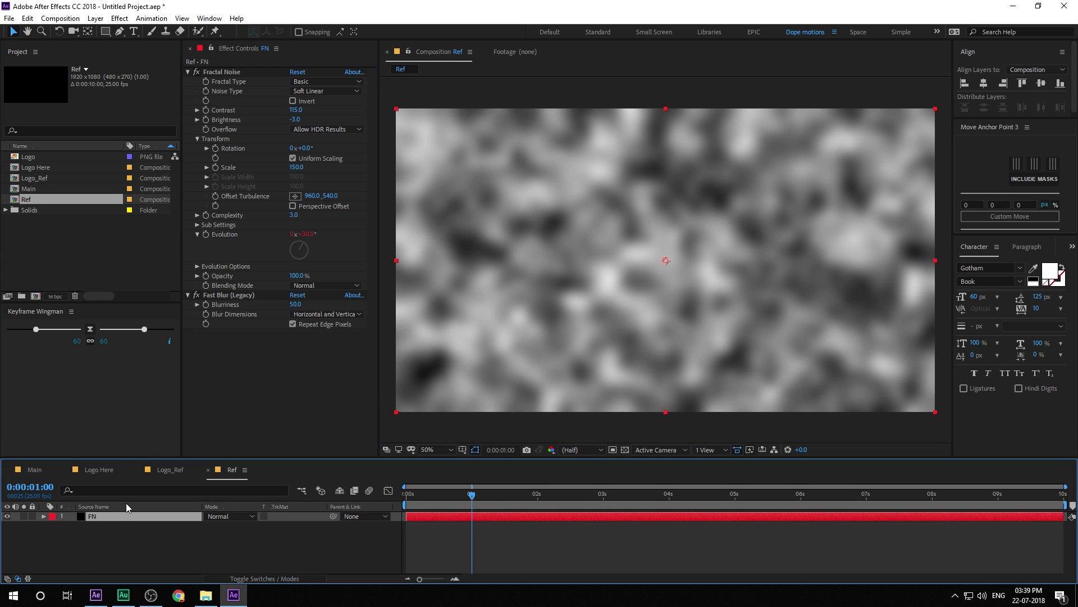
key(ctrl+space)
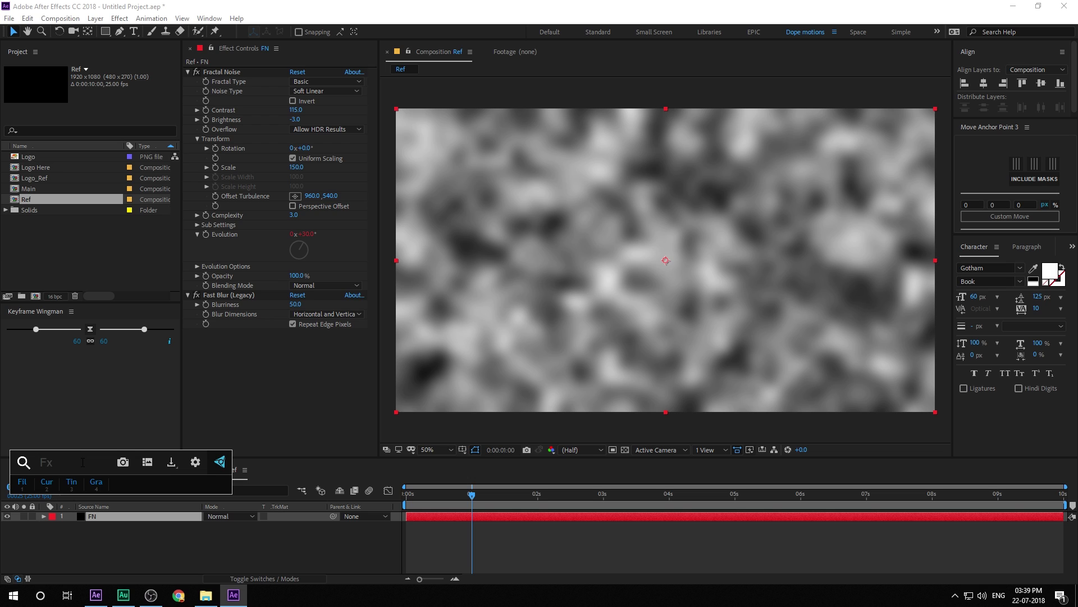
text(hdr)
key(Return)
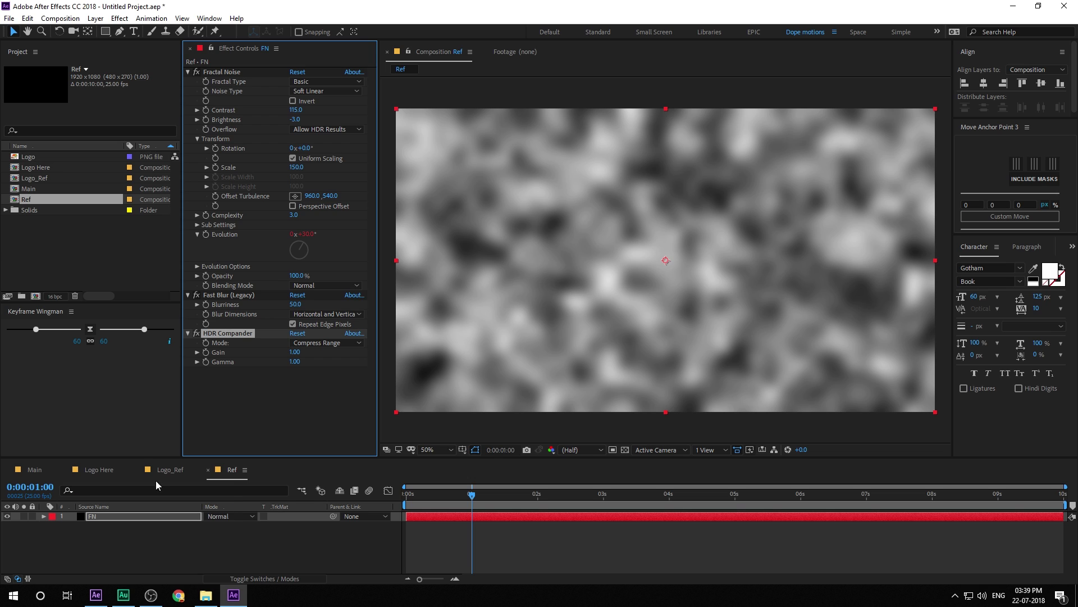
click(295, 353)
key(Return)
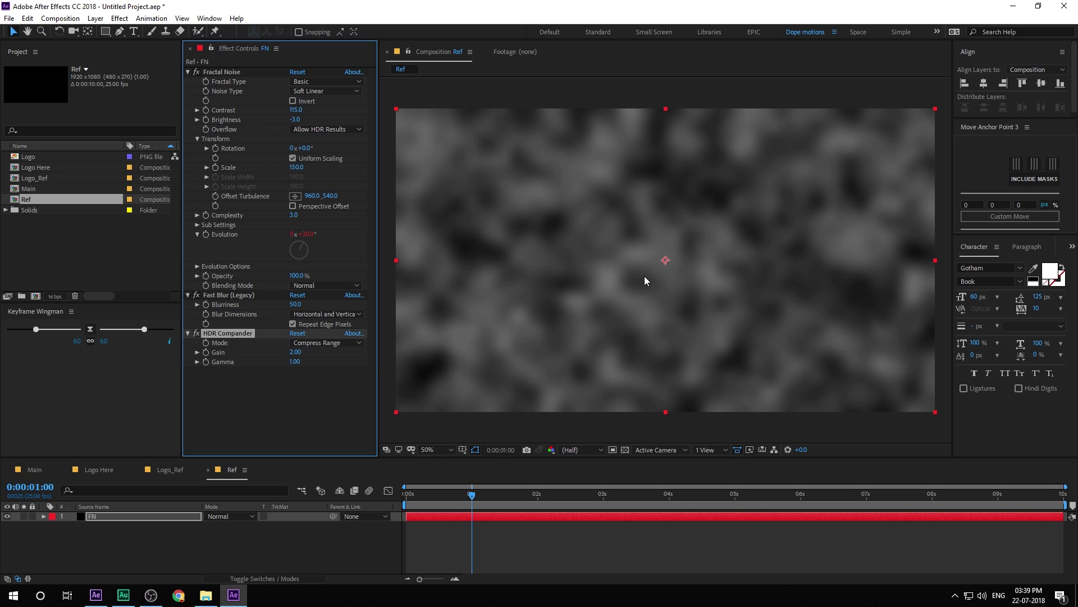
- Try the FN layer at 62% opacity, check it against the transparency grid, and restore the opacity to 100%
click(103, 517)
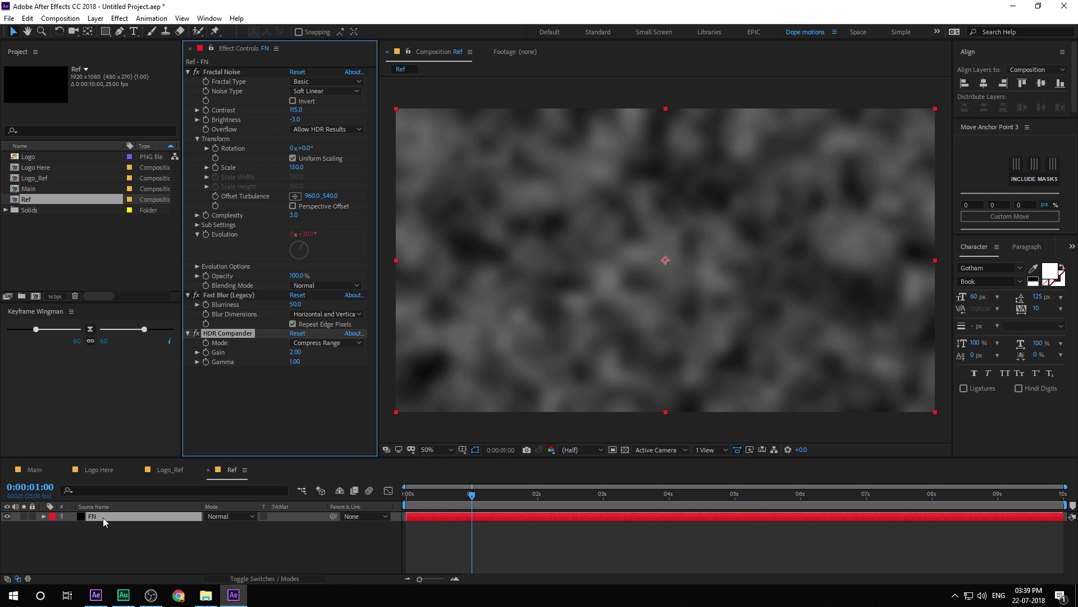
key(t)
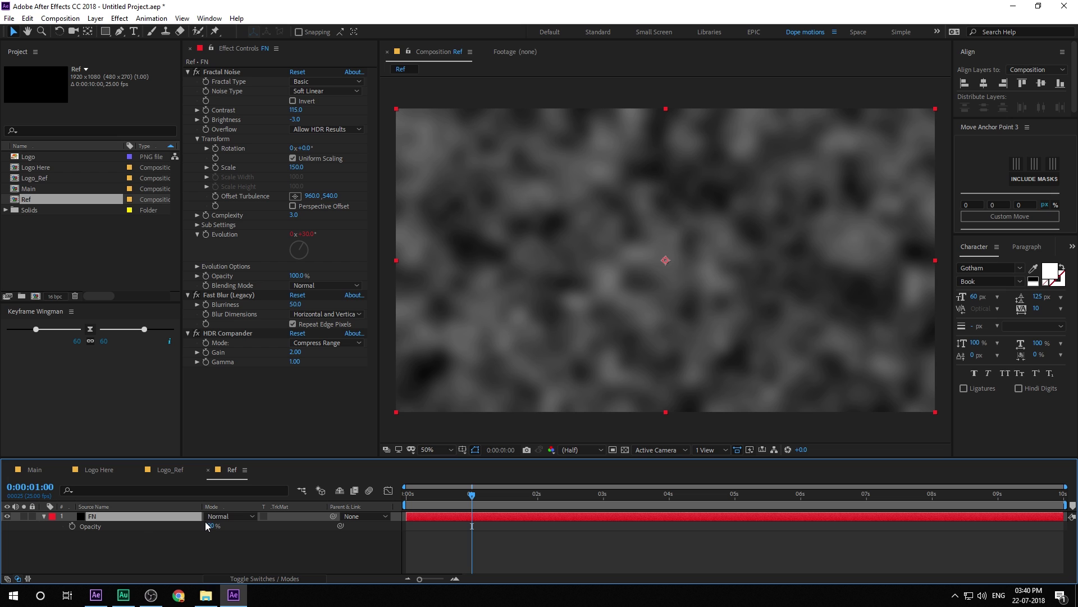
drag(207, 527, 186, 527)
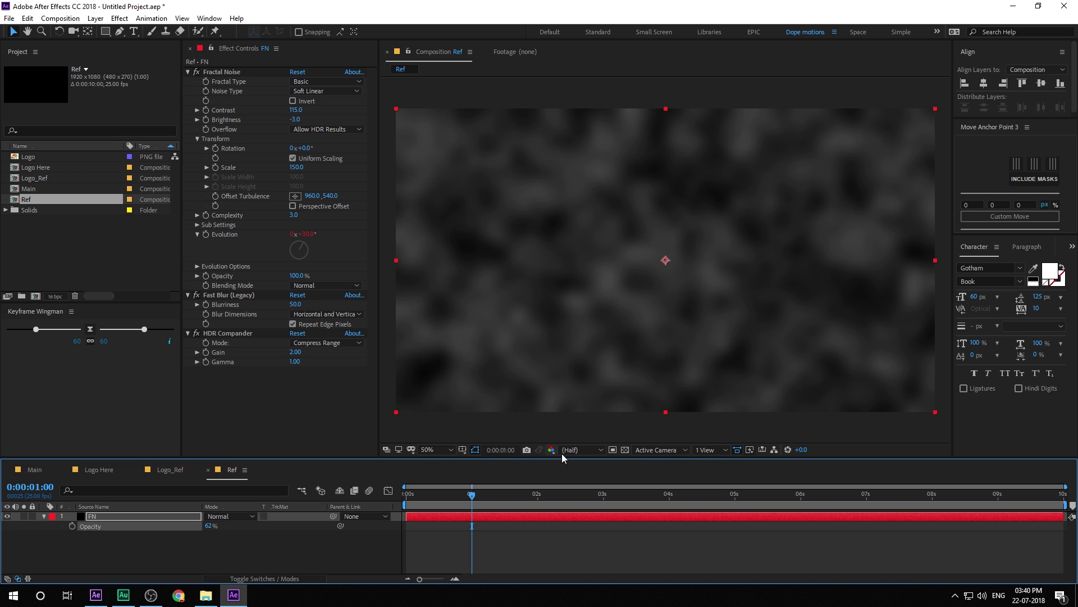
click(625, 448)
click(625, 449)
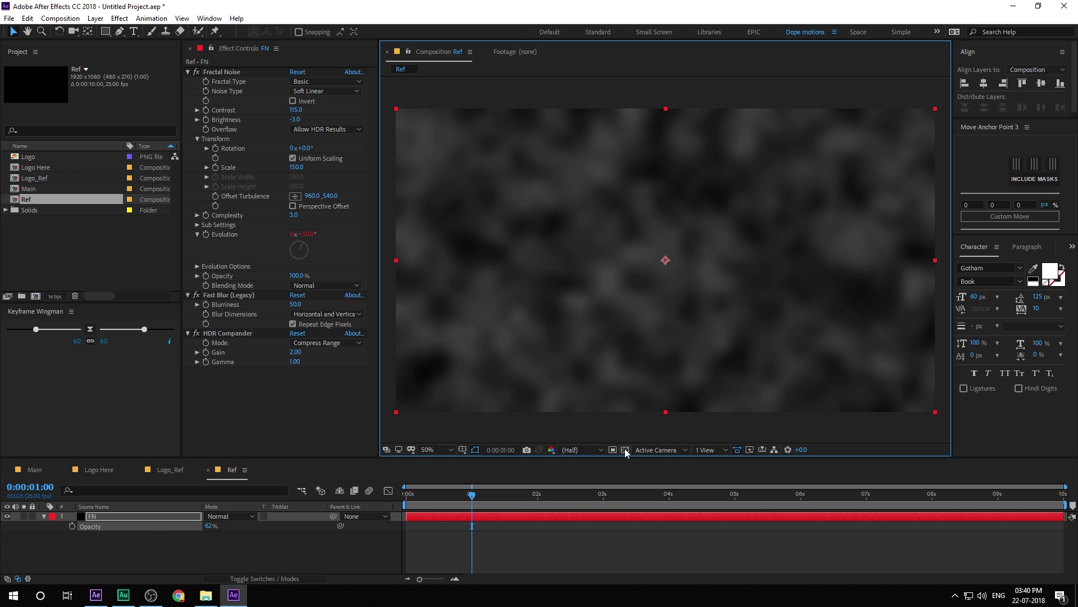
drag(207, 527, 269, 343)
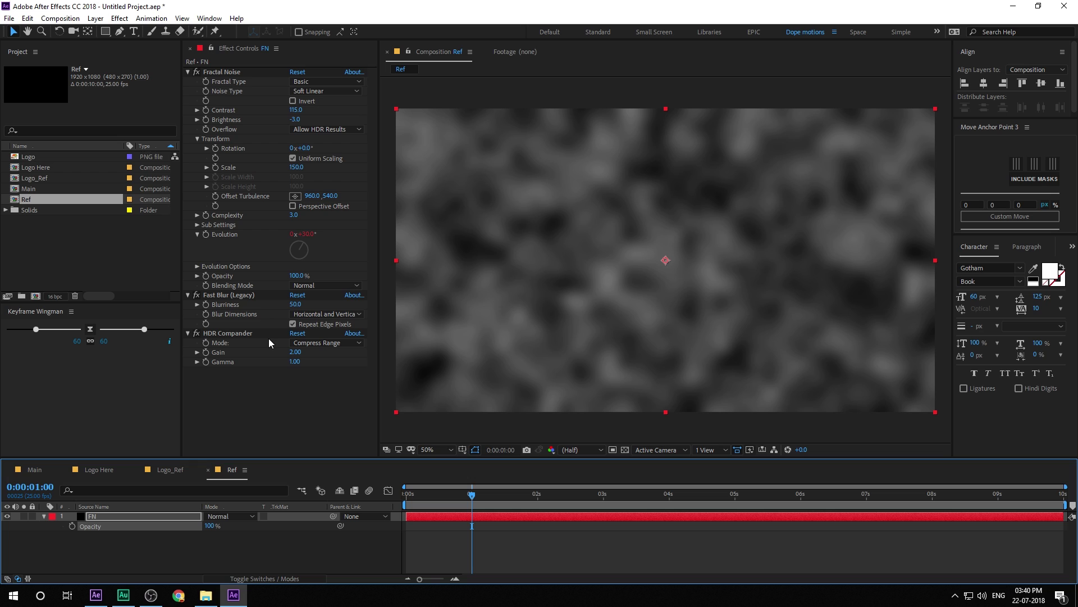
click(323, 342)
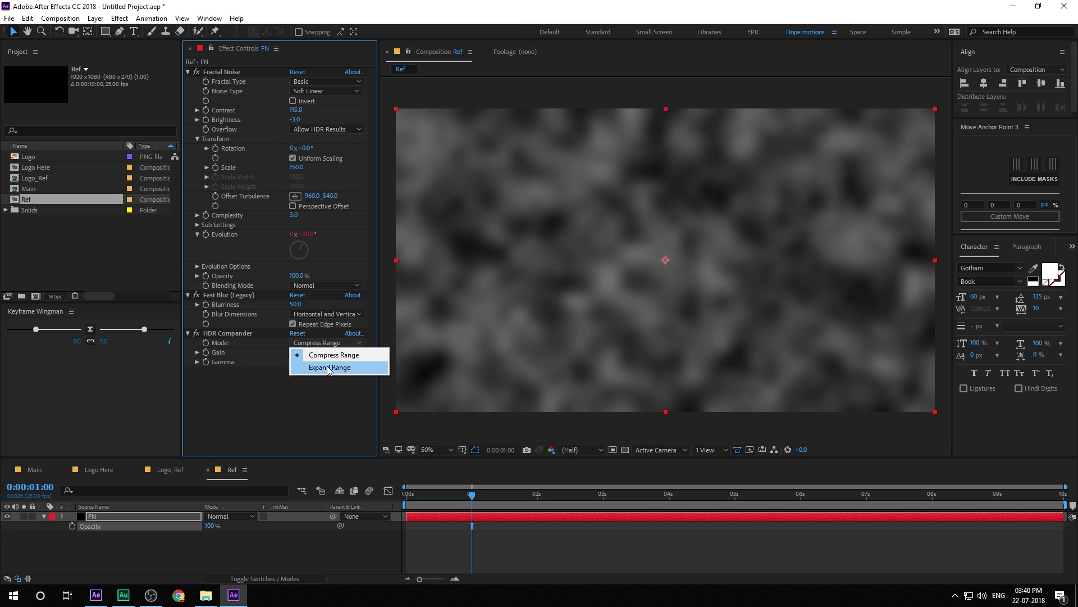
click(297, 389)
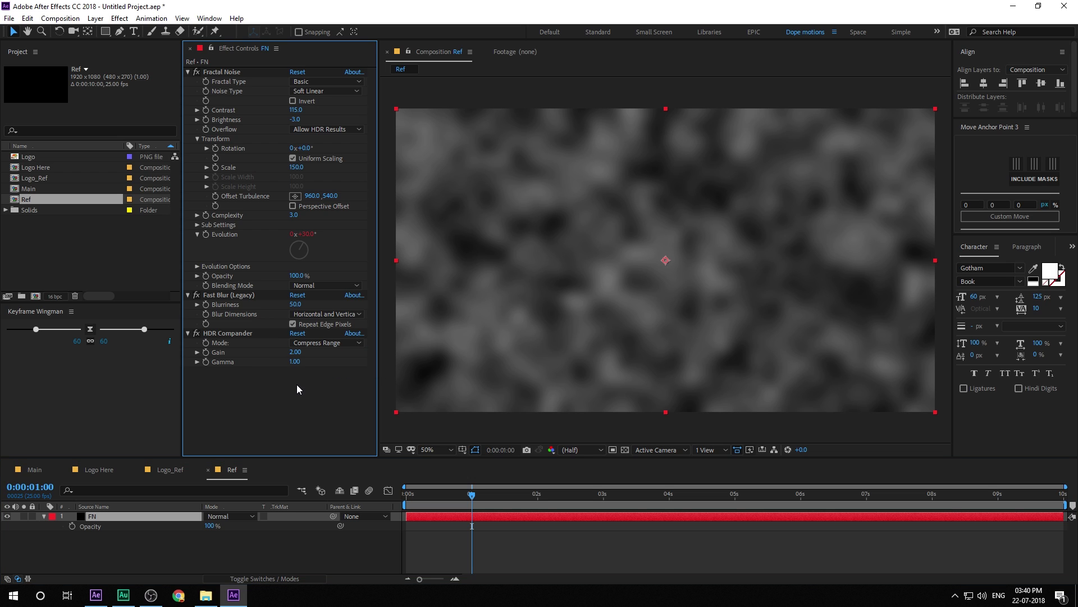
click(218, 333)
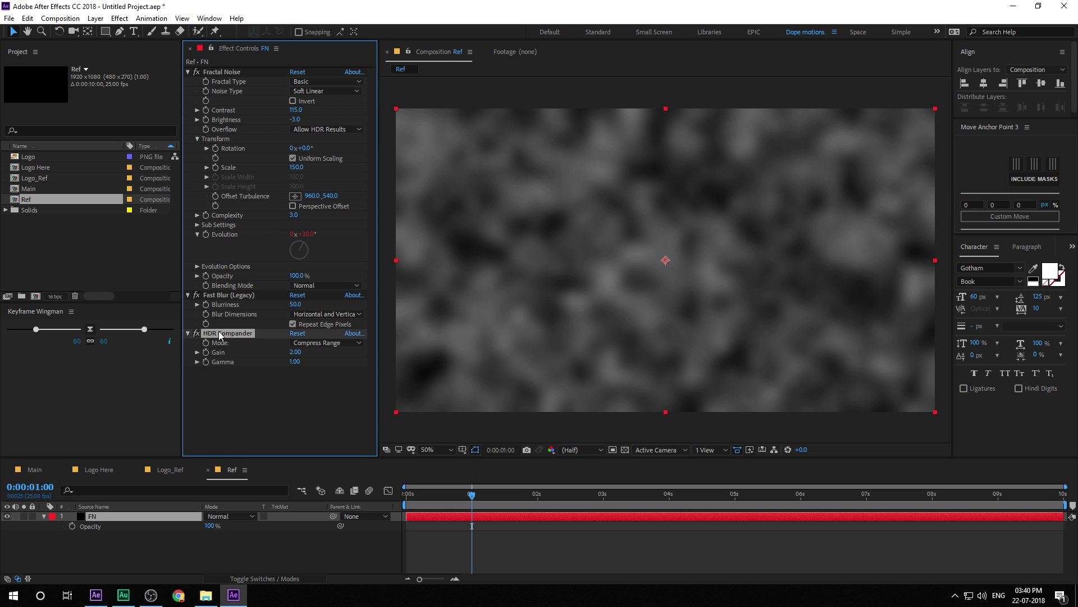
- Collapse the FN layer and add a 1920 x 1080 black solid named Ref above it with the Add blending mode
click(43, 517)
click(134, 539)
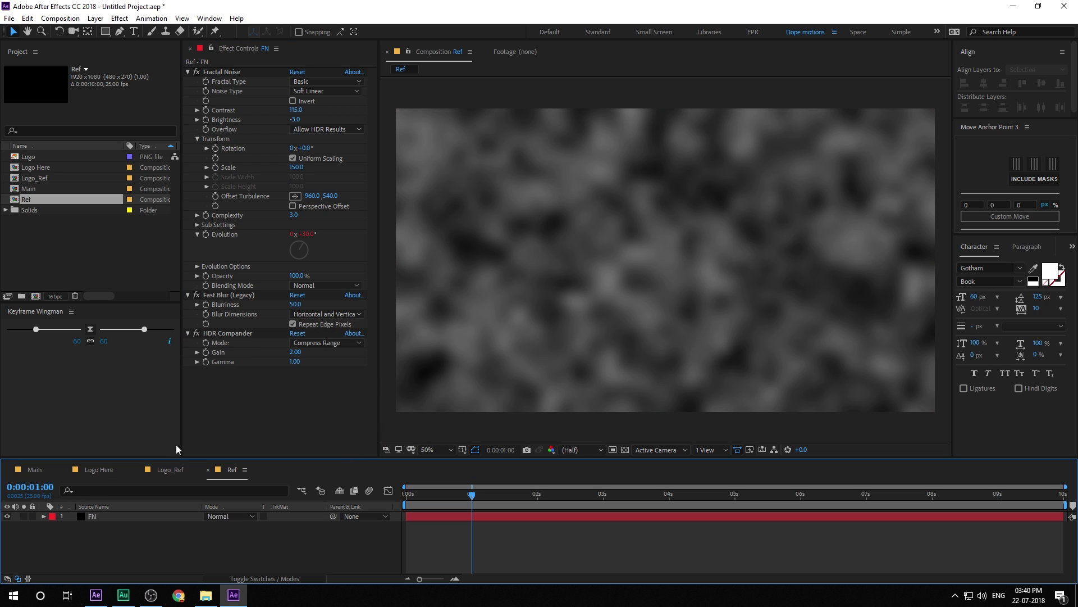
key(ctrl+y)
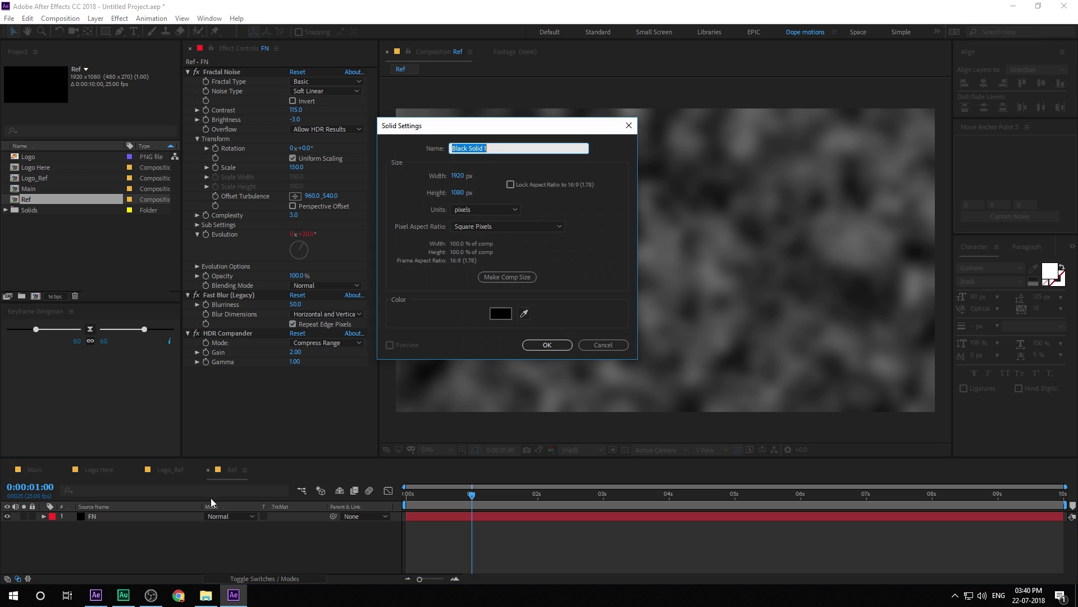
text(Ref)
click(533, 345)
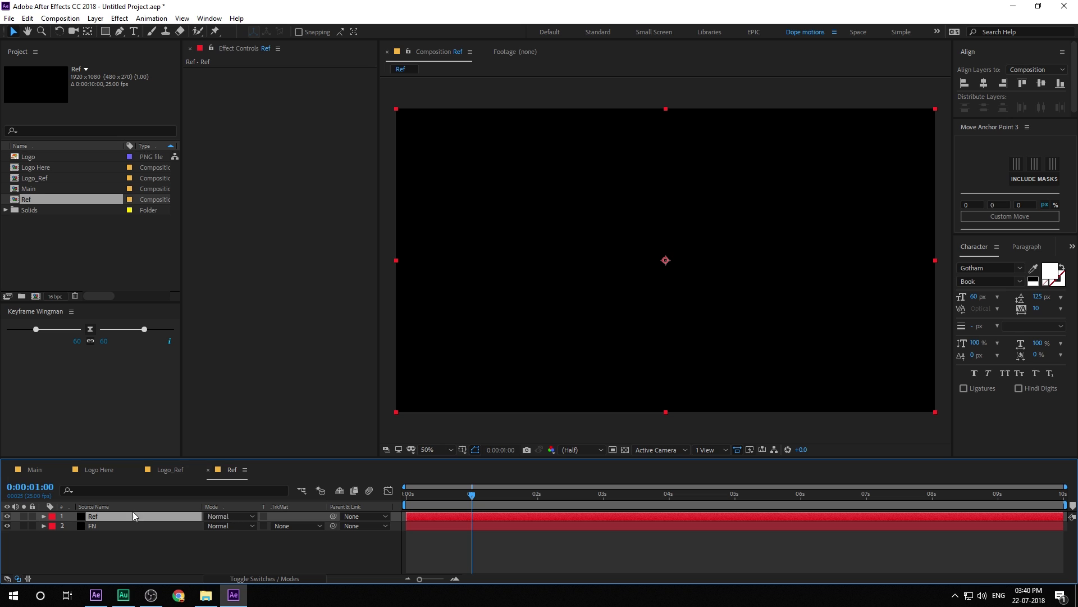
click(234, 517)
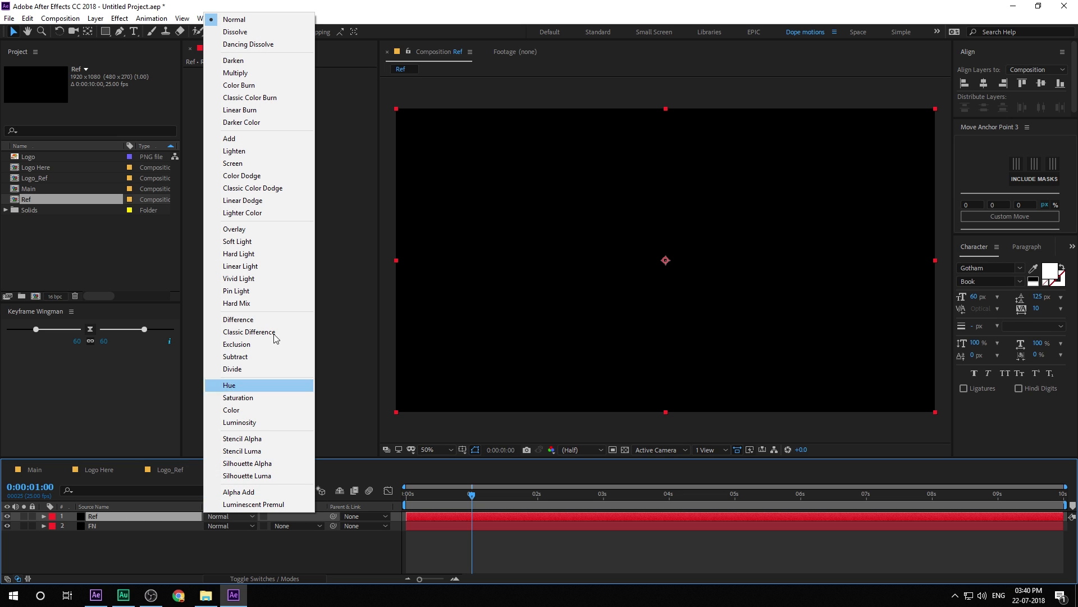
click(240, 144)
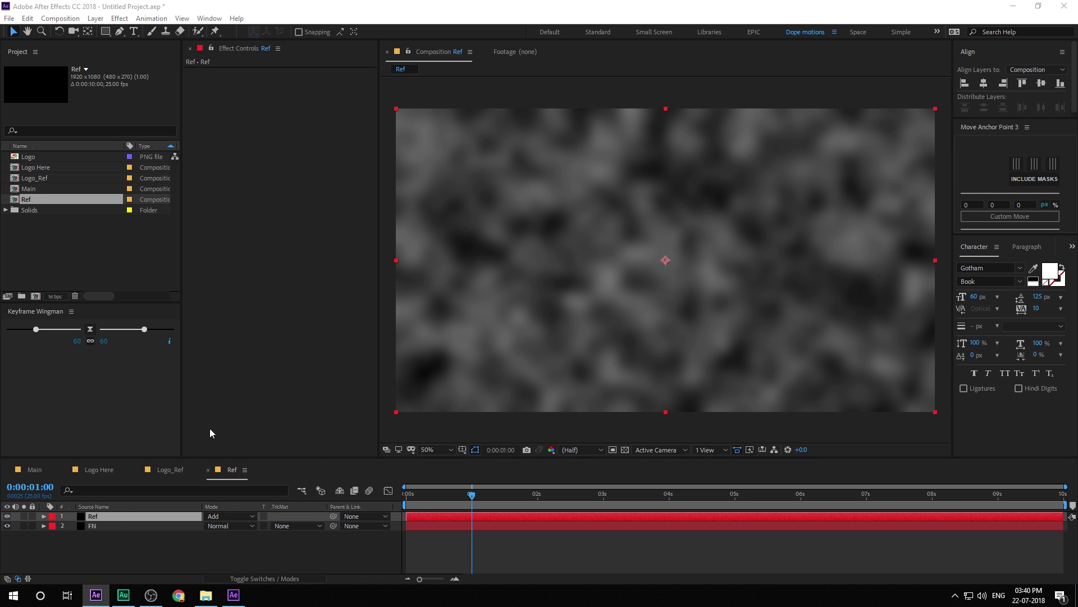
key(ctrl+space)
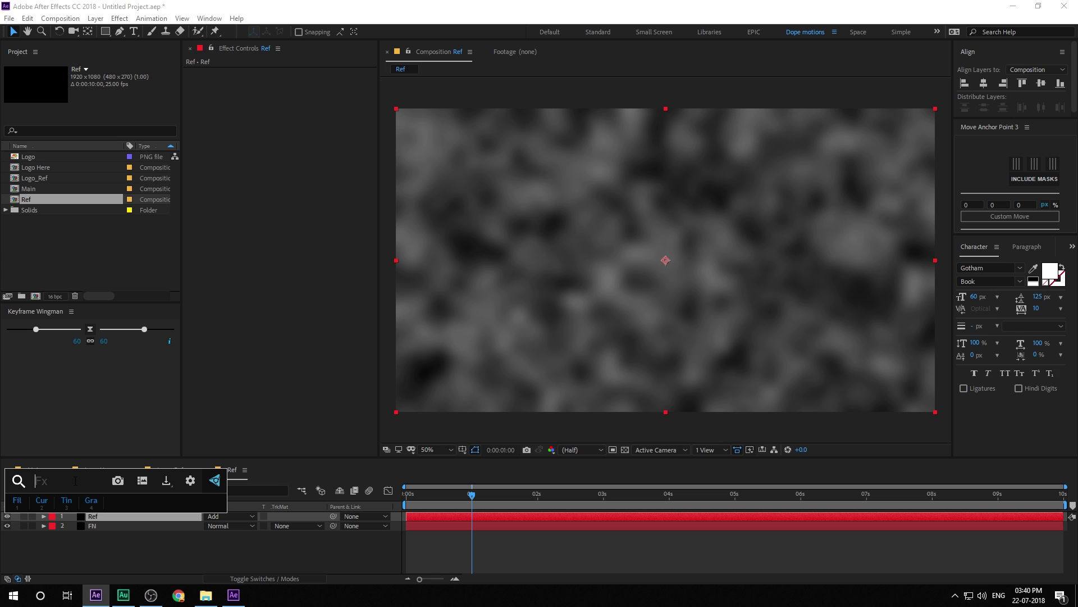
text(ce)
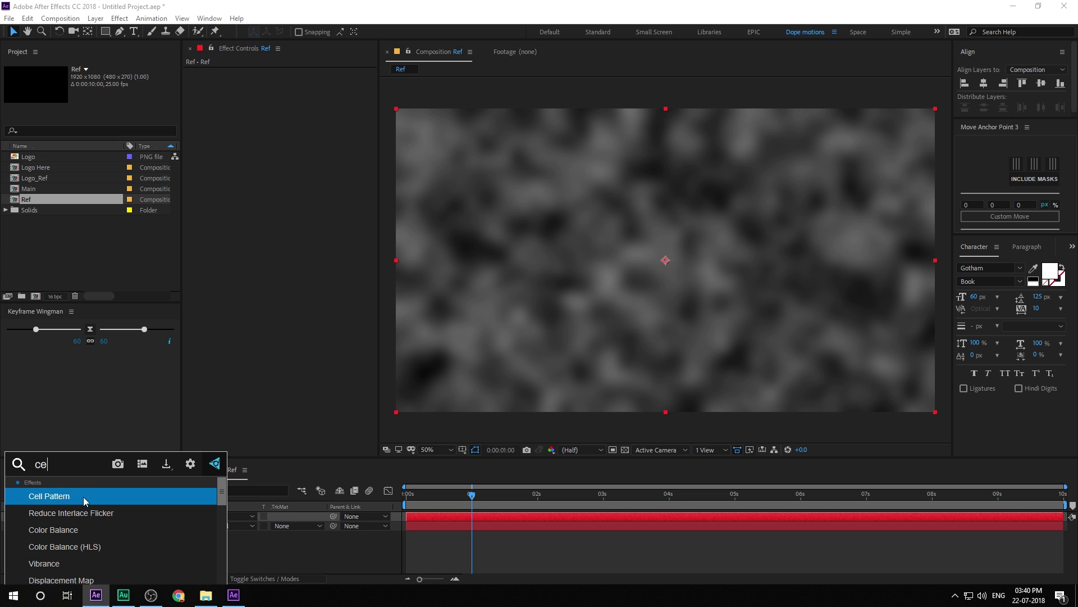
click(86, 498)
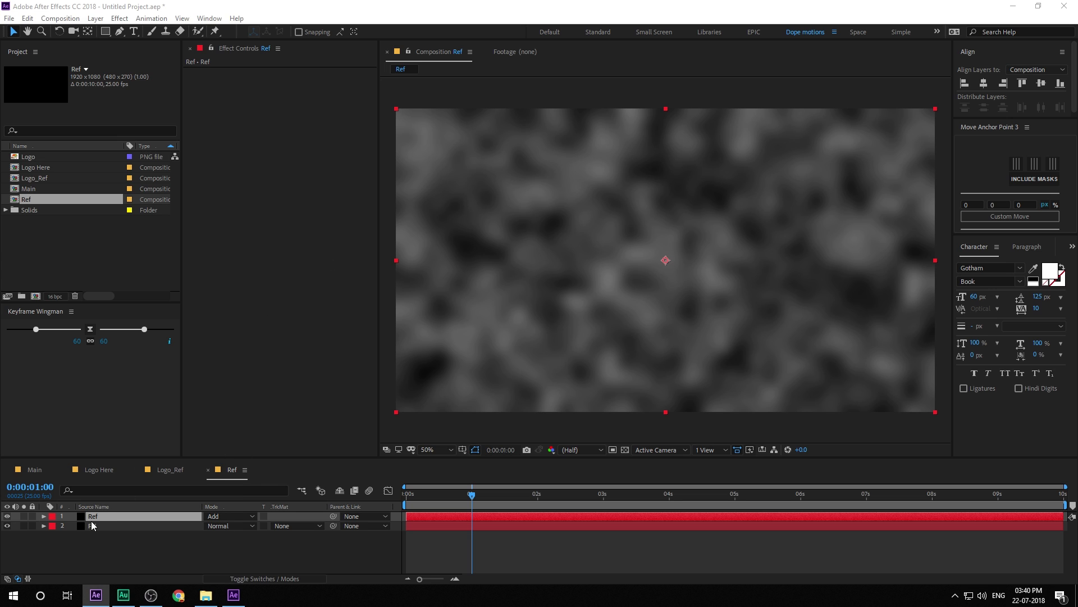
click(106, 516)
key(ctrl+space)
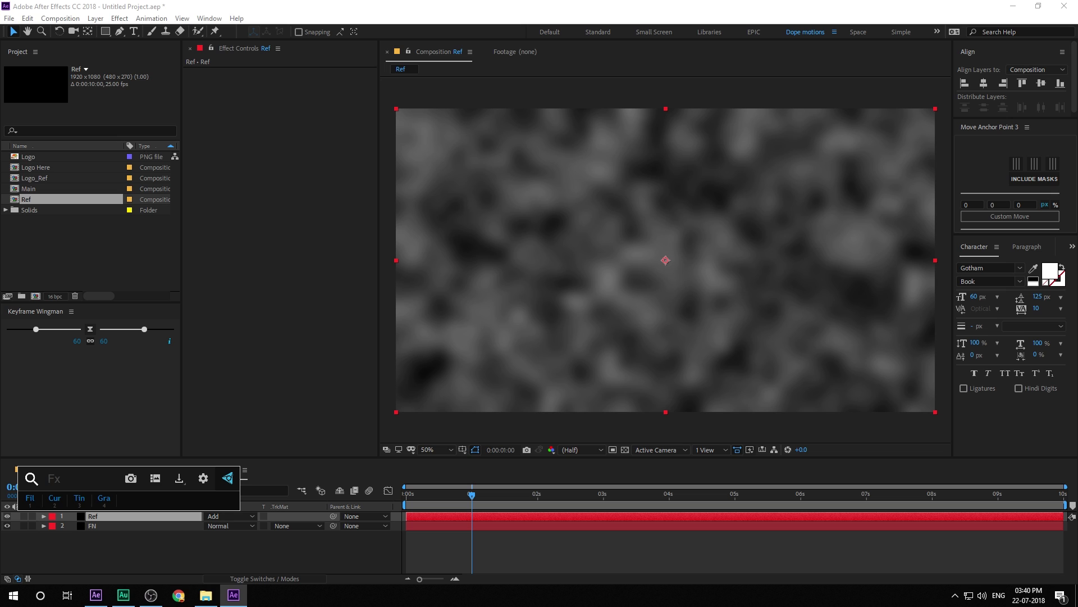
key(Escape)
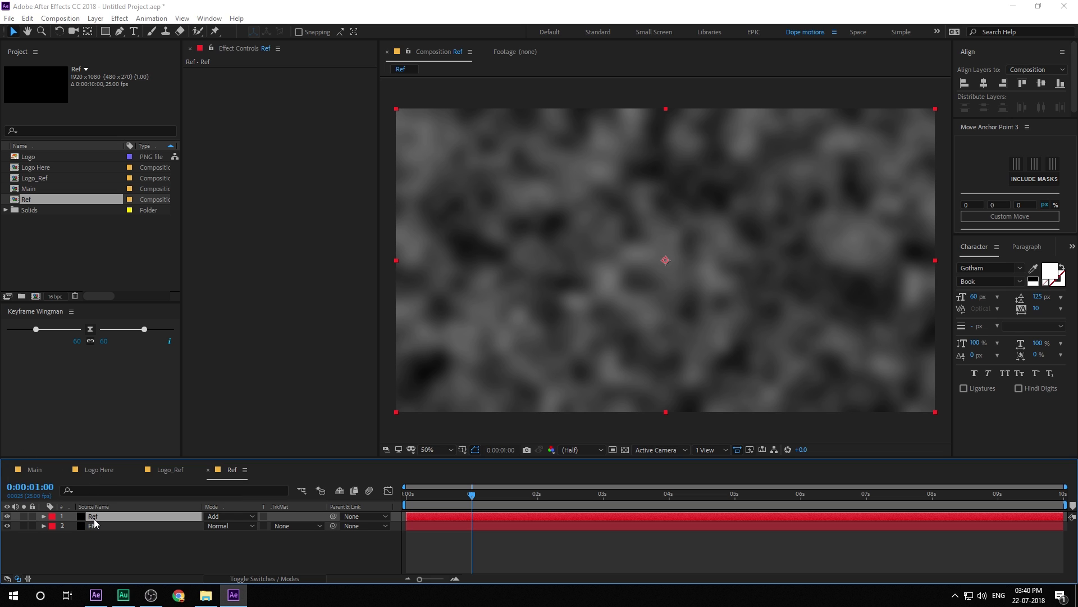
- Apply the Cell Pattern effect to the Ref layer
key(ctrl+space)
text(cell)
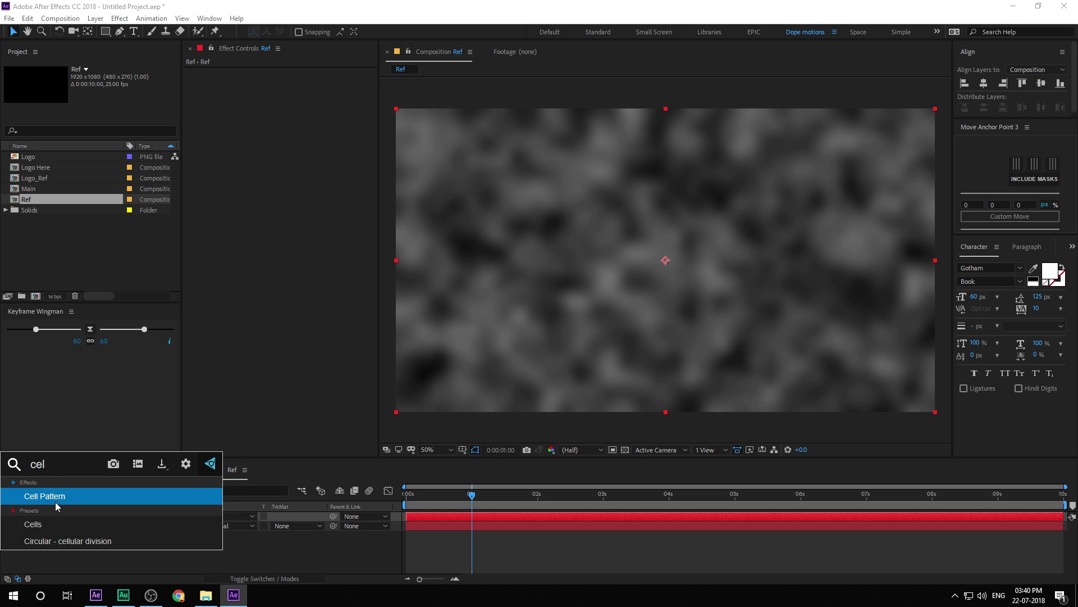
click(55, 501)
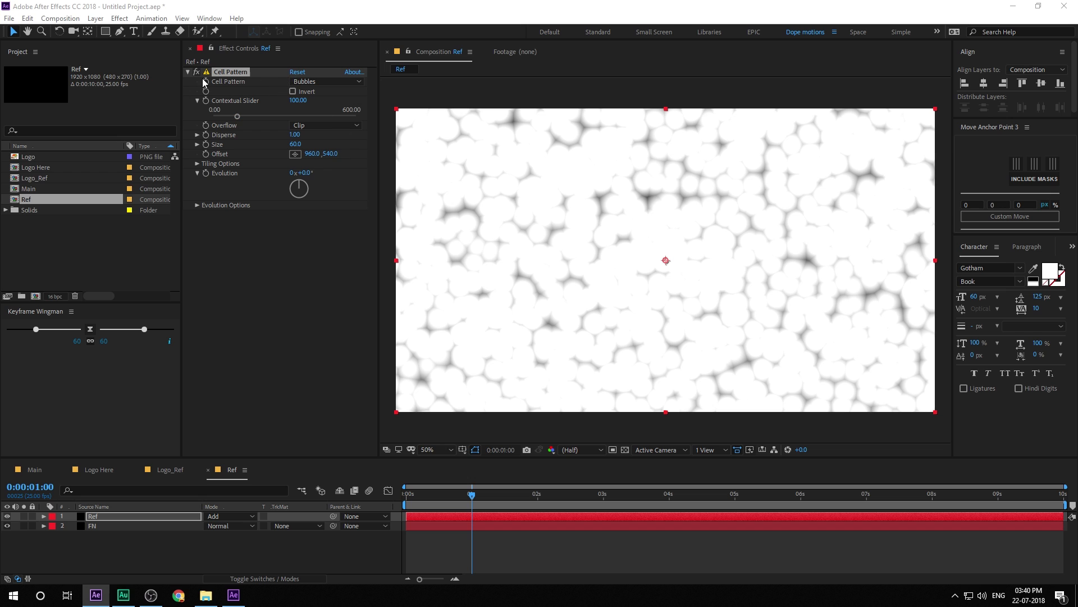
- Set the Cell Pattern type to Crystals, comparing it with Pillow
click(321, 83)
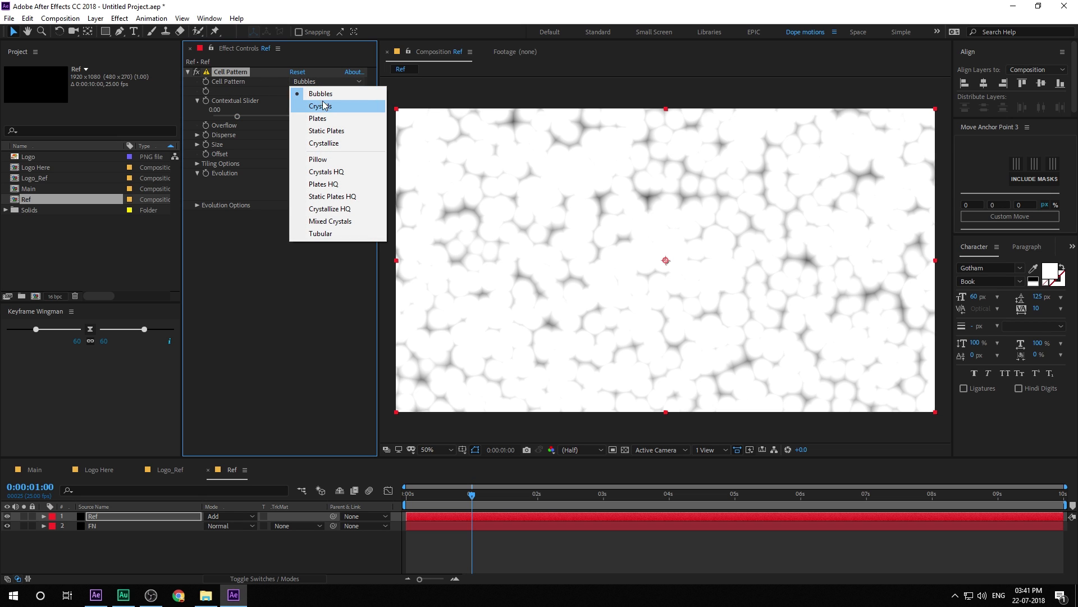
click(324, 107)
click(335, 82)
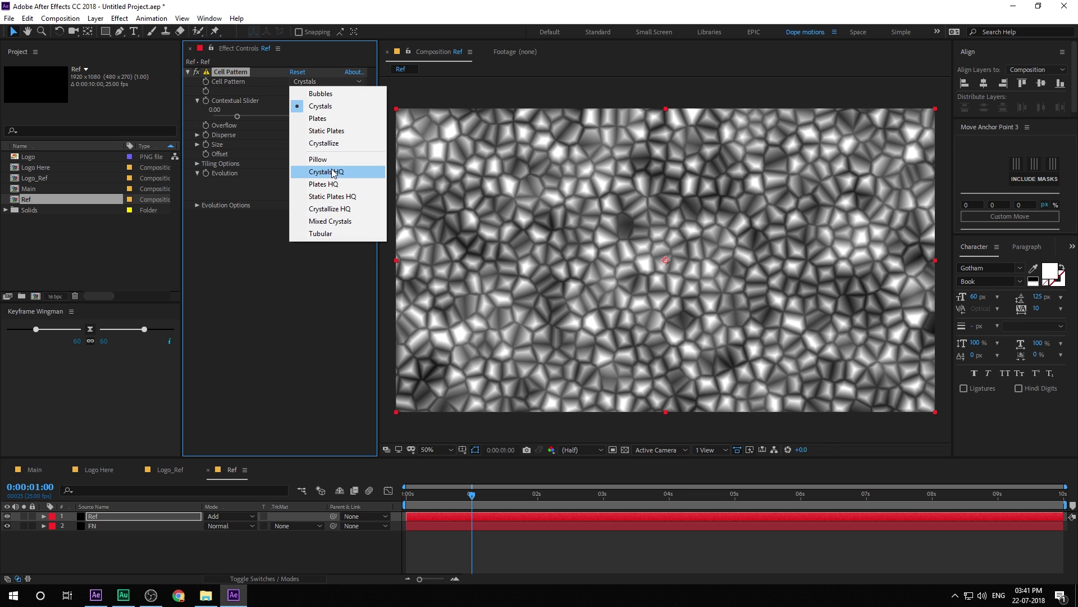
click(331, 173)
click(325, 82)
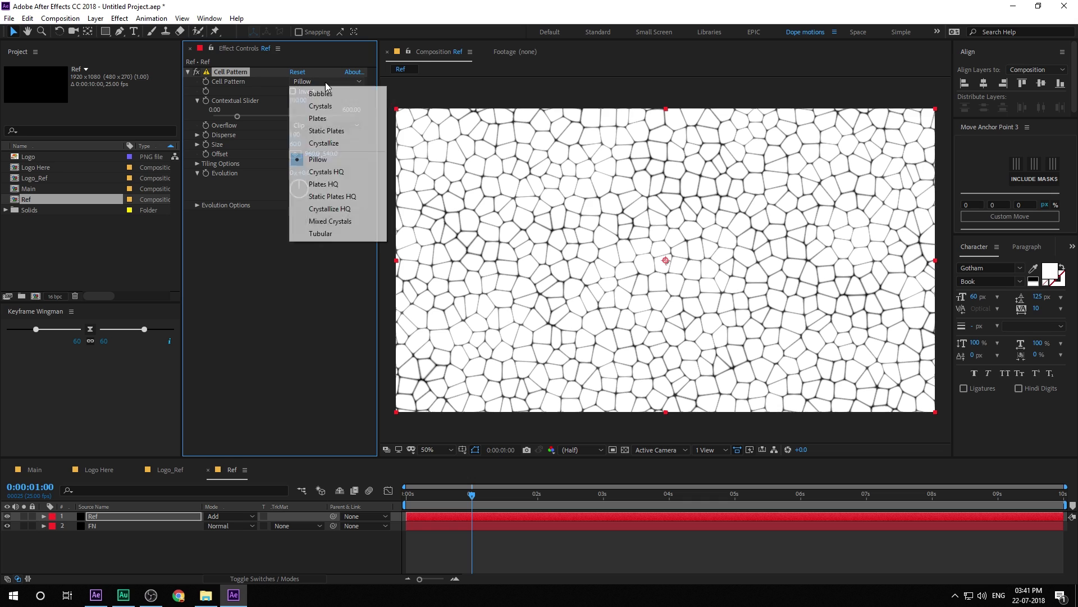
click(321, 107)
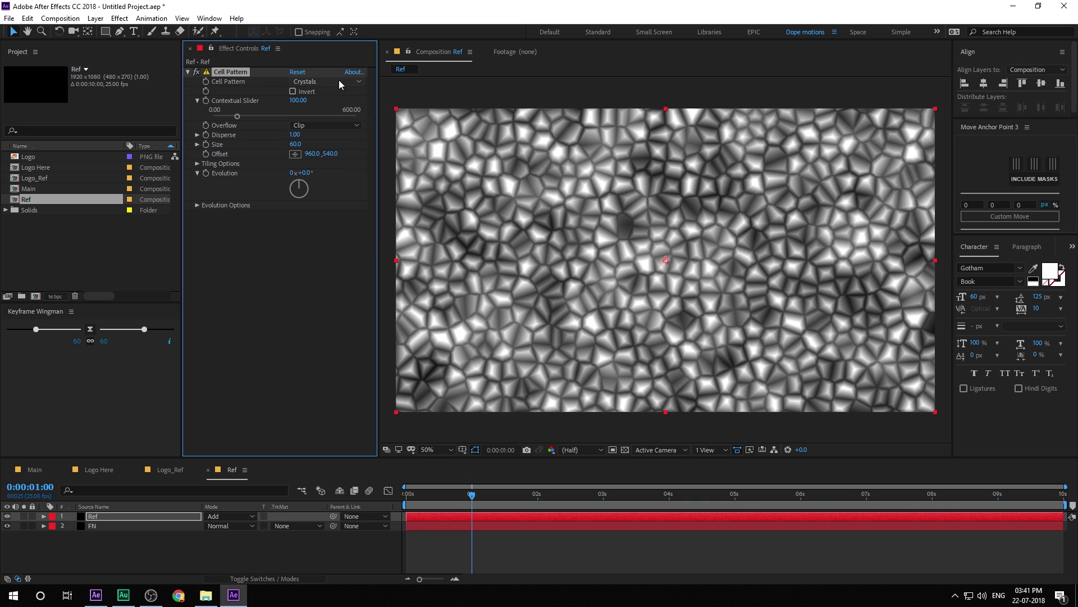
- Invert the cell pattern and set its Contextual Slider to 280
click(292, 92)
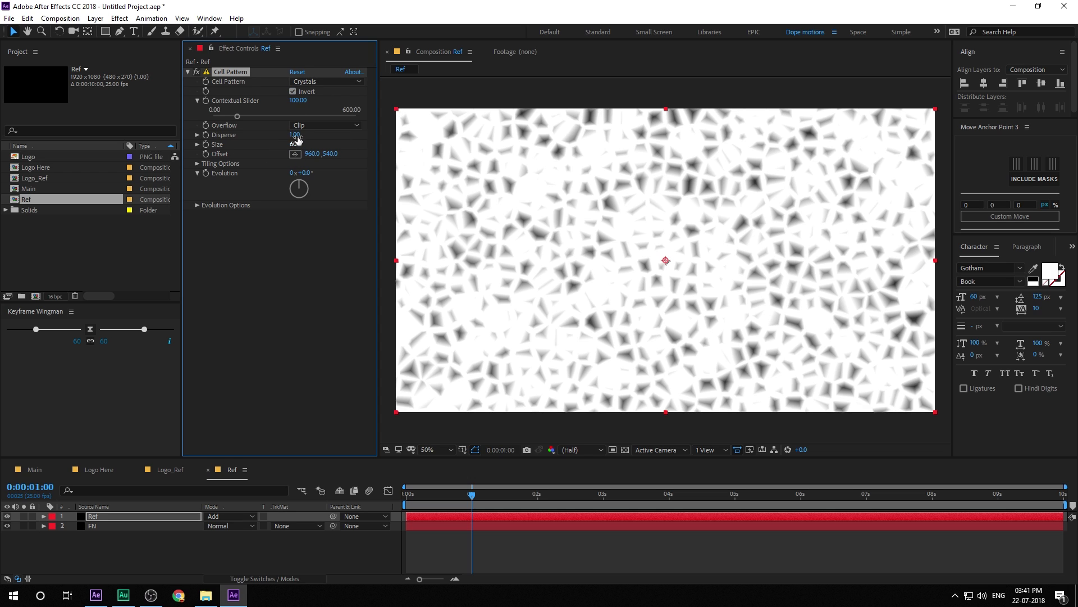
click(296, 100)
text(280)
key(Return)
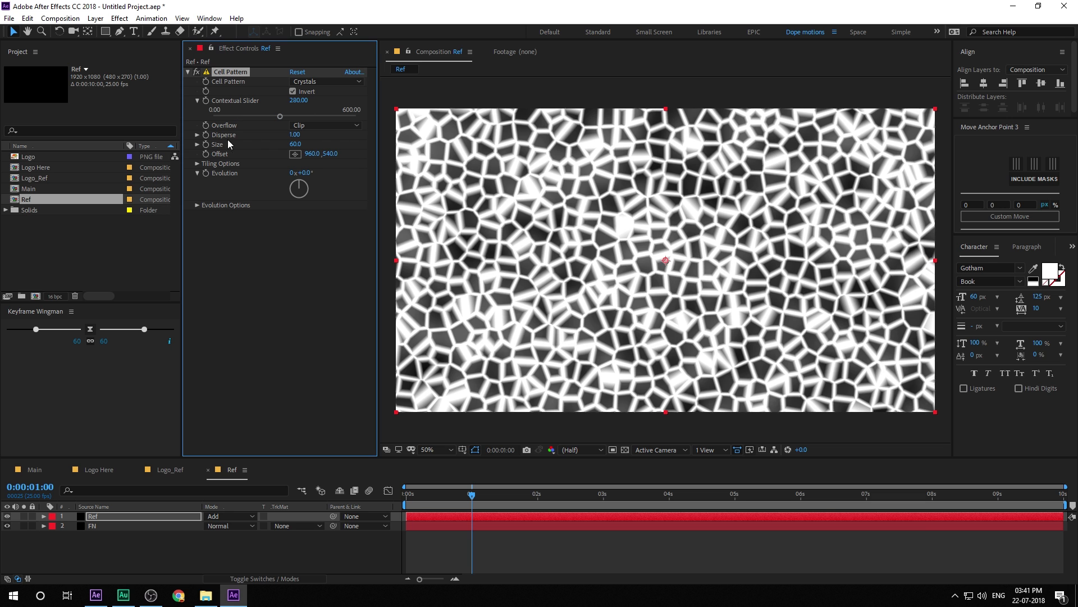
- Set the Cell Pattern's Disperse to 1.5 and its Size to 237
mouse_move(294, 134)
mouse_down()
mouse_move(281, 135)
mouse_move(288, 141)
mouse_up()
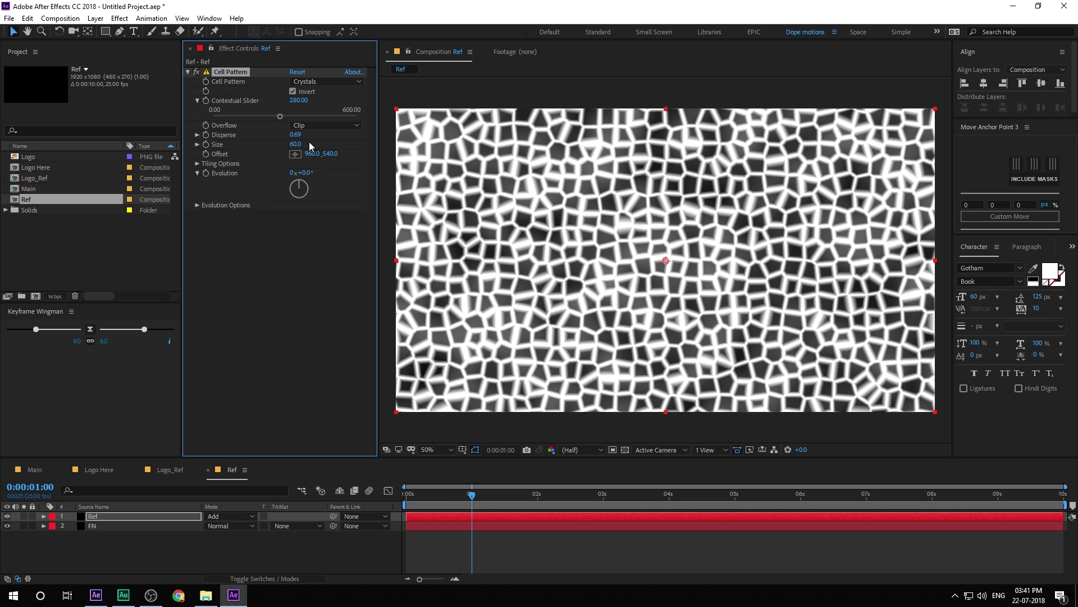
click(296, 137)
text(1.5)
key(Return)
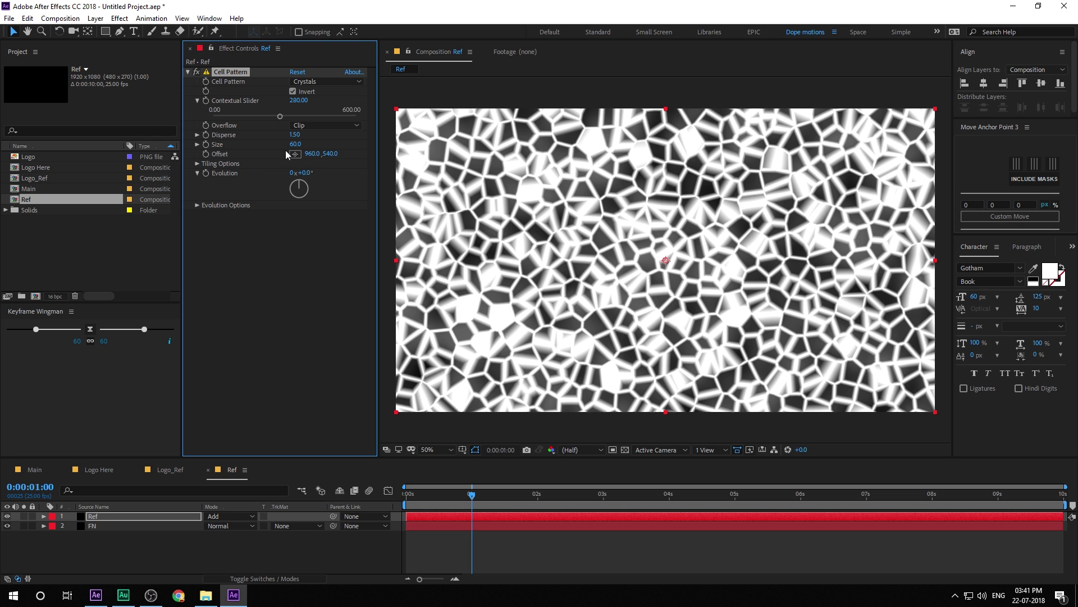
drag(294, 145, 410, 153)
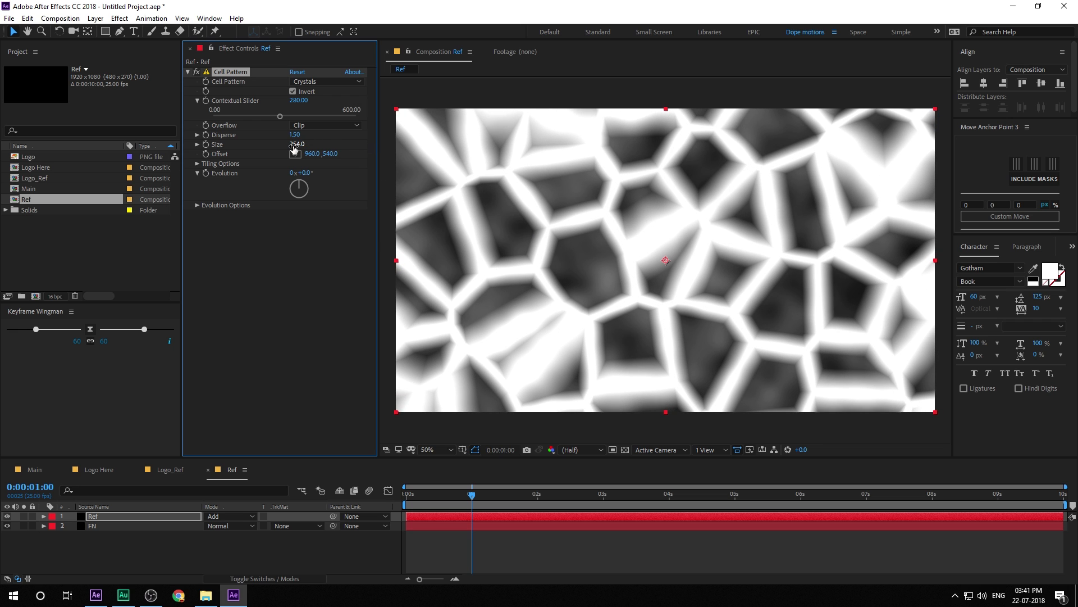
drag(297, 145, 287, 150)
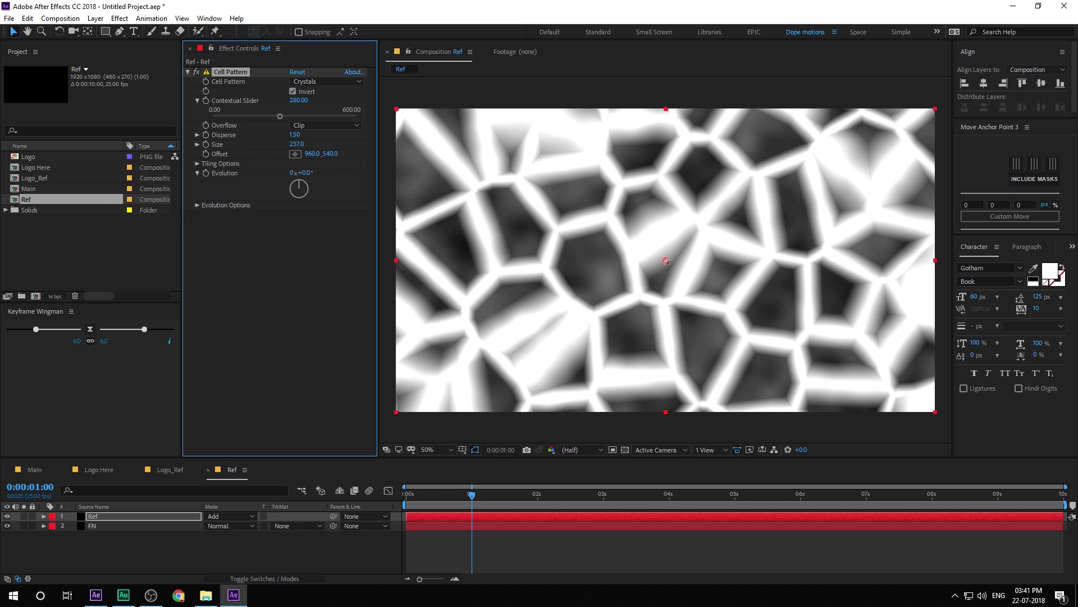
- Animate the Cell Pattern's Offset with a keyframe at 2 seconds and an Offset of 1116, 444 at 3 seconds
click(538, 501)
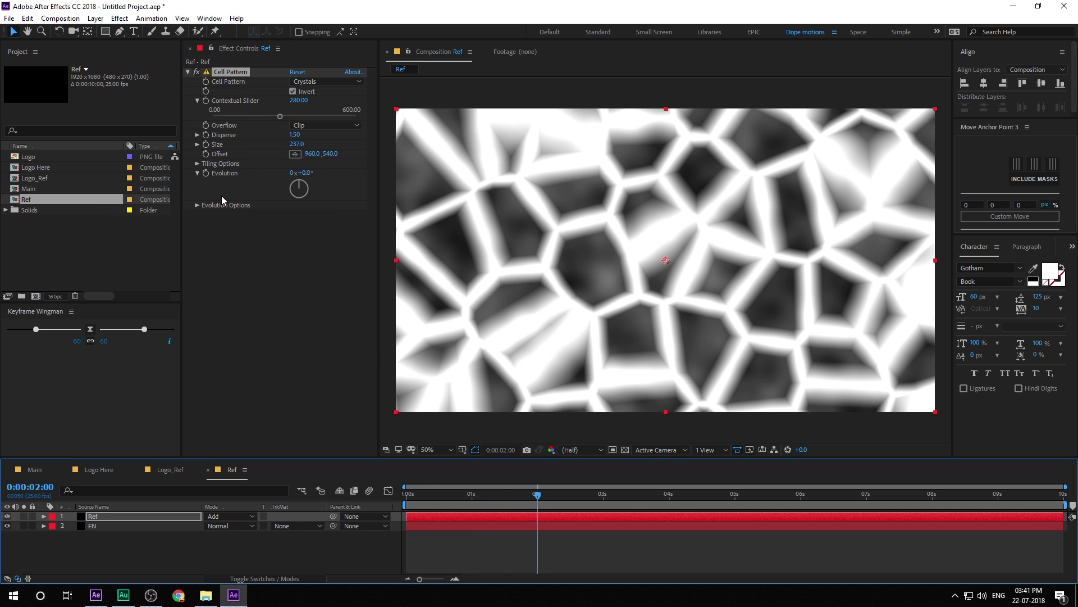
click(206, 155)
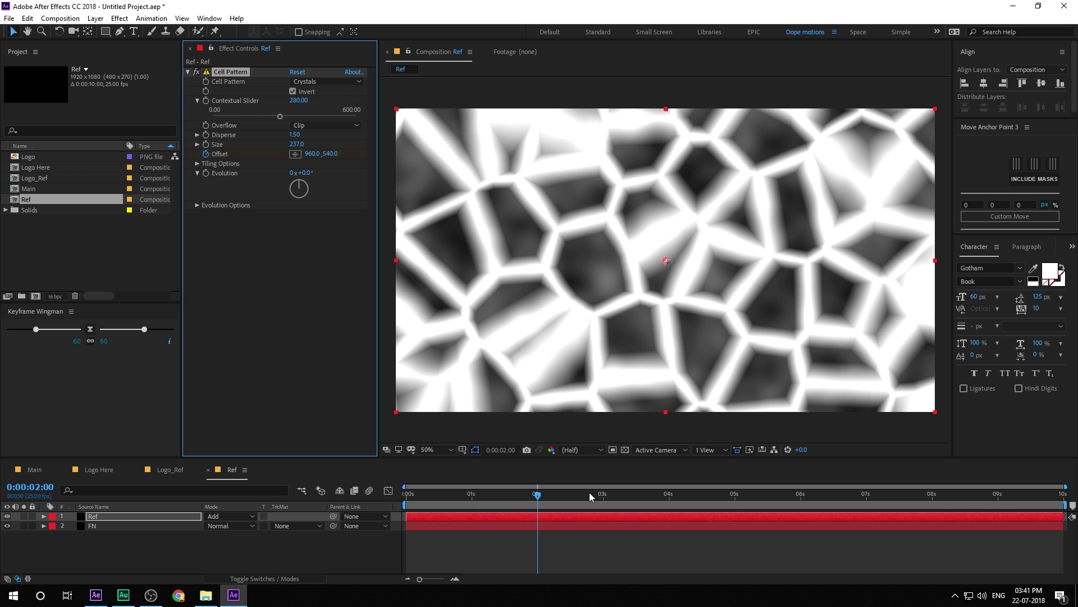
drag(592, 498, 604, 501)
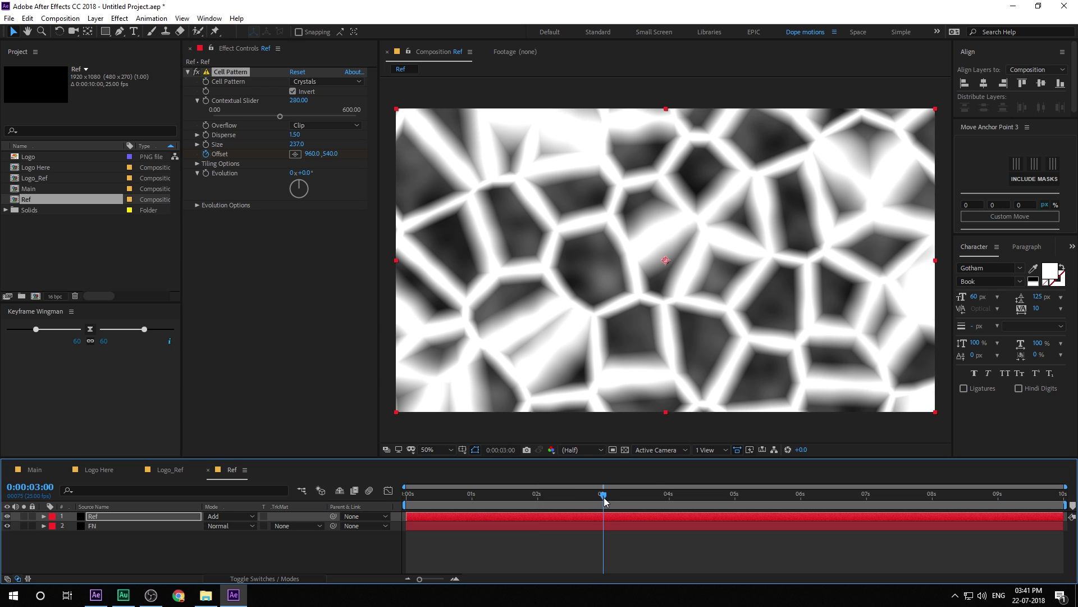
drag(668, 259, 712, 236)
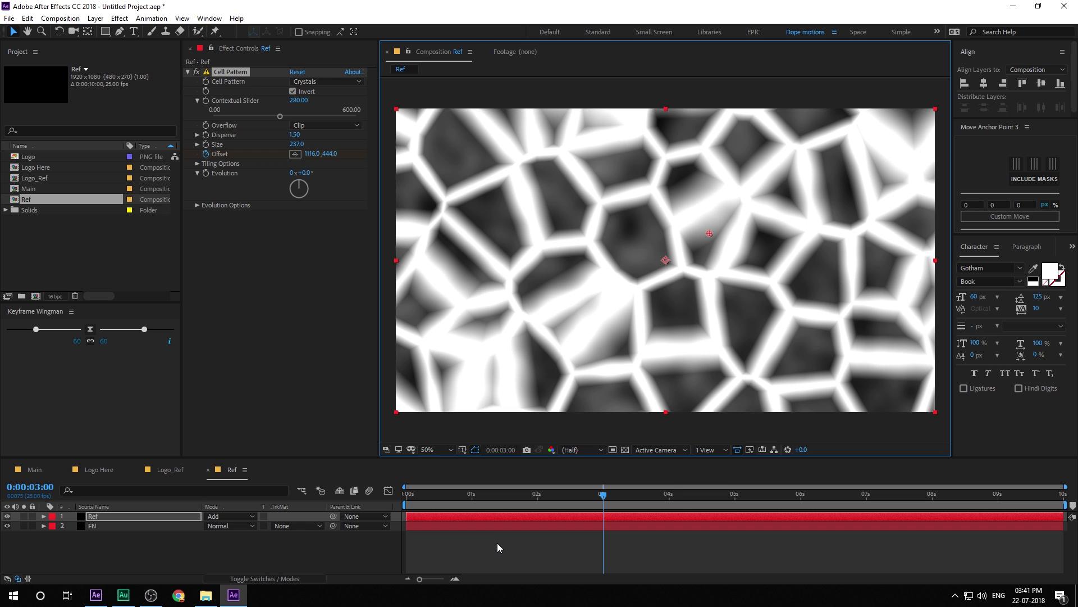
- Ease both Offset keyframes, show their speed graph and set the easing influence to 77 on both sides
key(u)
drag(518, 524, 624, 548)
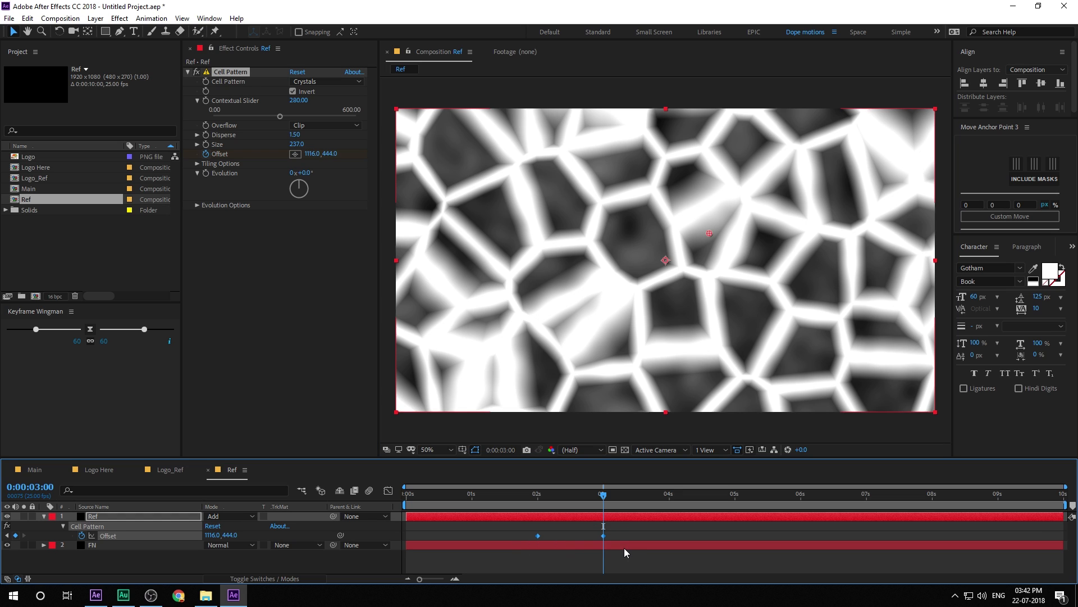
click(90, 329)
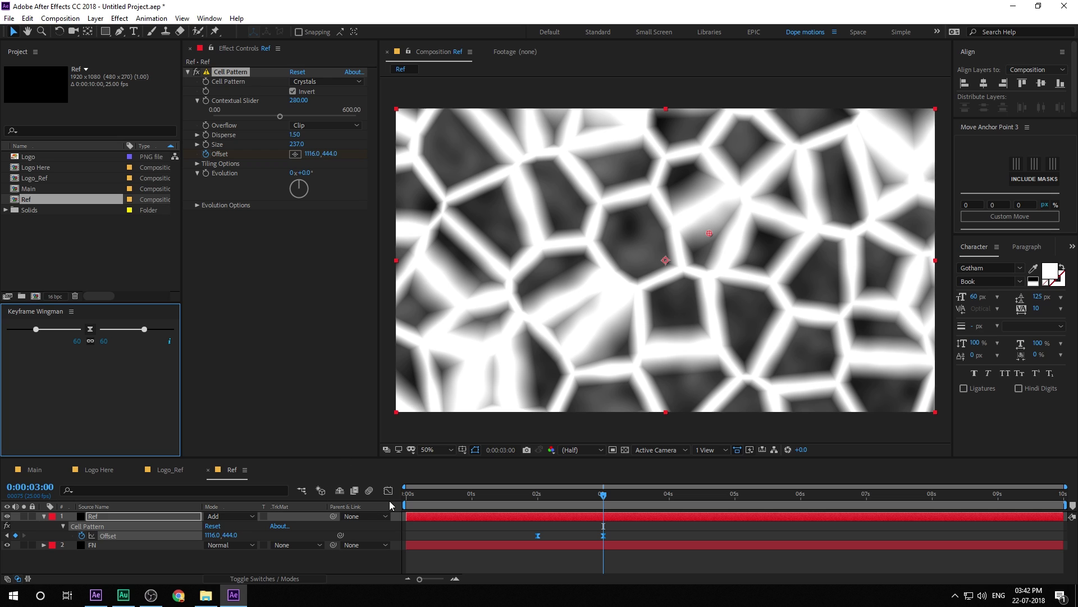
click(389, 490)
drag(145, 330, 153, 332)
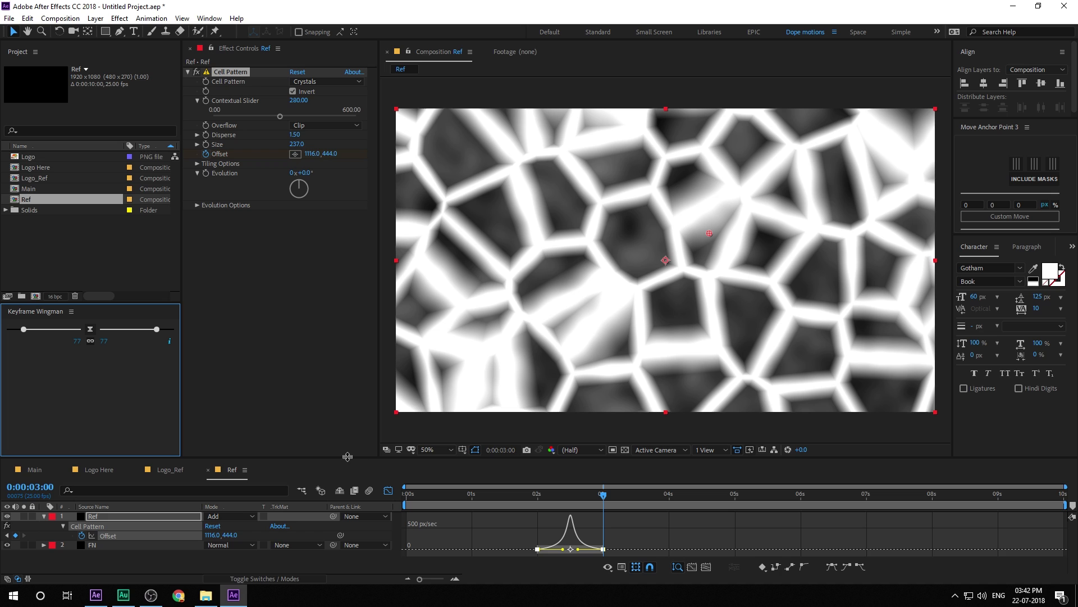
- Enlarge the speed graph, raise both Offset keyframes' easing influence to about 85, preview the motion and close the graph
drag(351, 459, 358, 407)
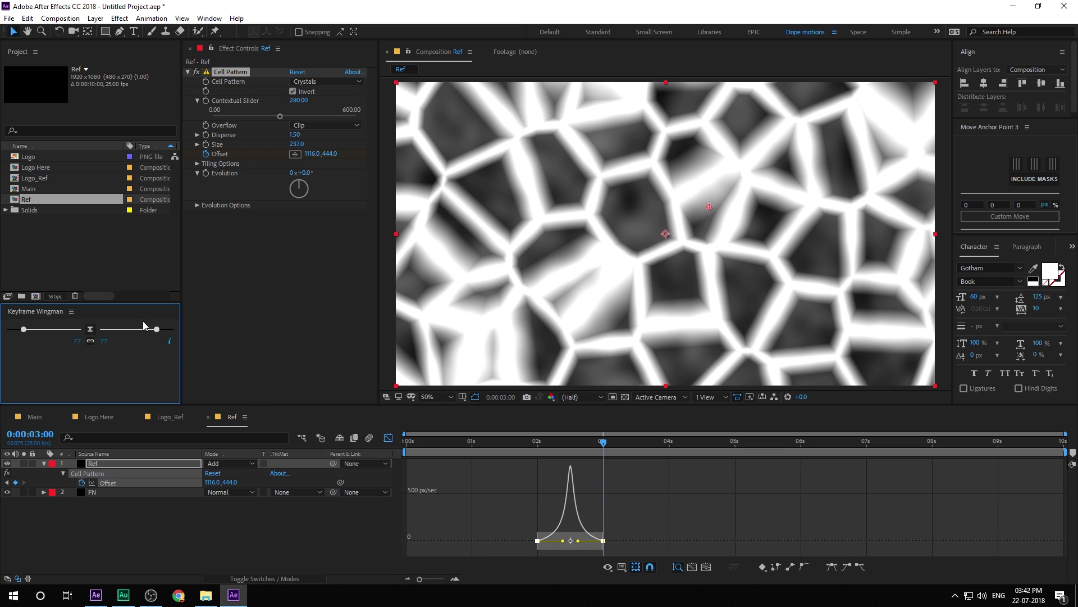
drag(529, 511, 609, 561)
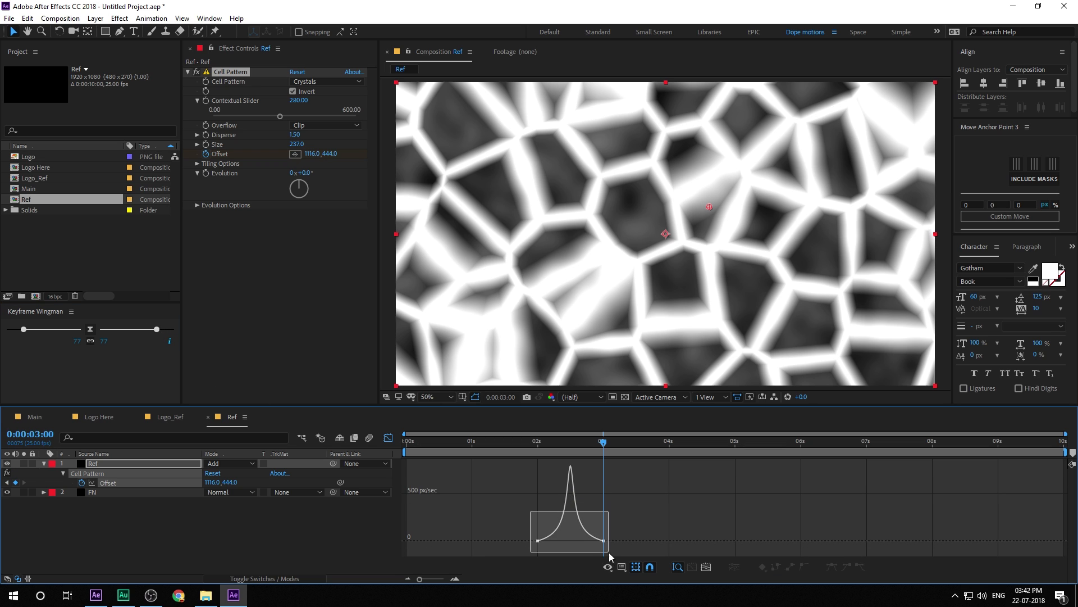
drag(157, 328, 164, 328)
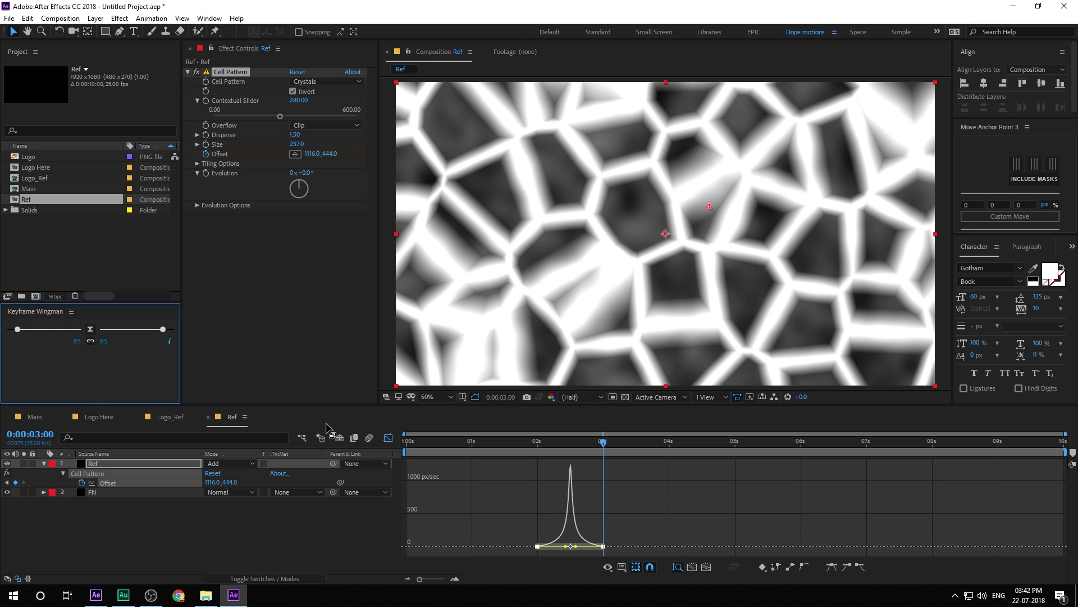
click(541, 444)
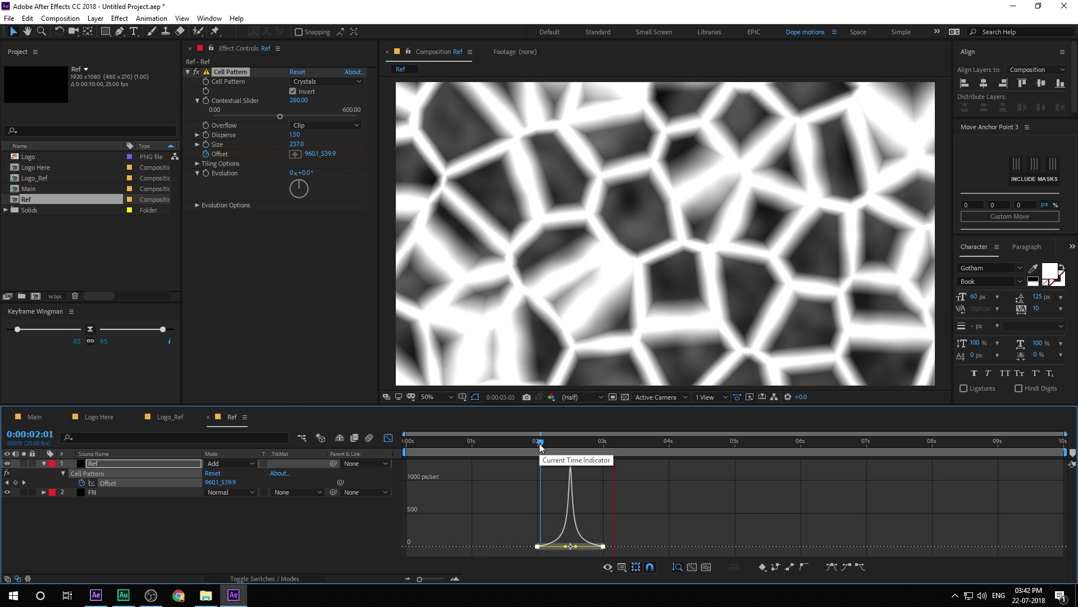
click(388, 438)
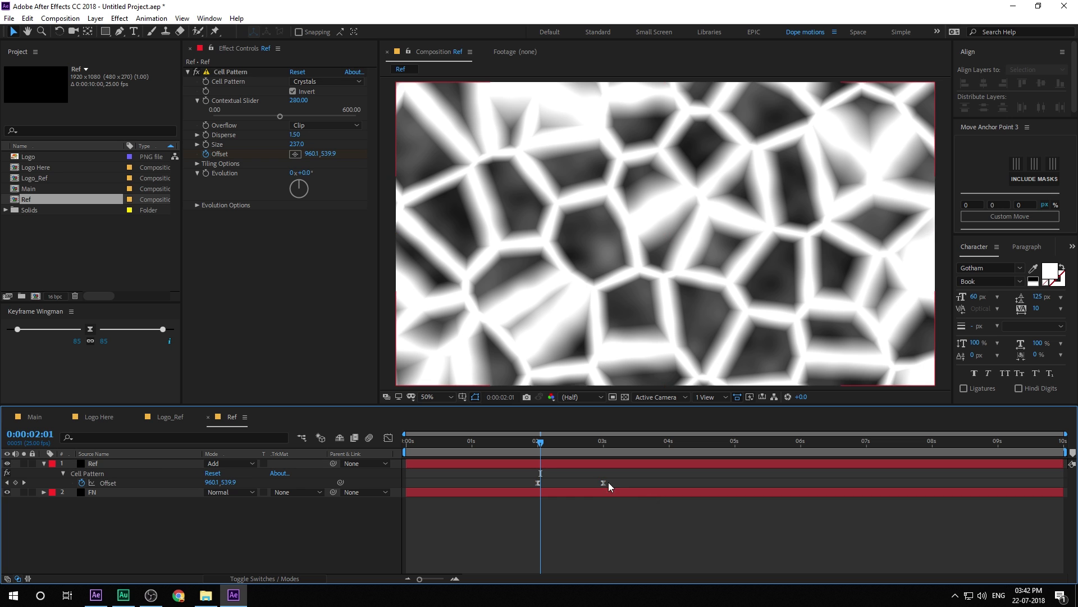
- Move the second Offset keyframe to about 0:00:03:15 and return the playhead to the first Offset keyframe
drag(603, 482, 637, 484)
click(636, 442)
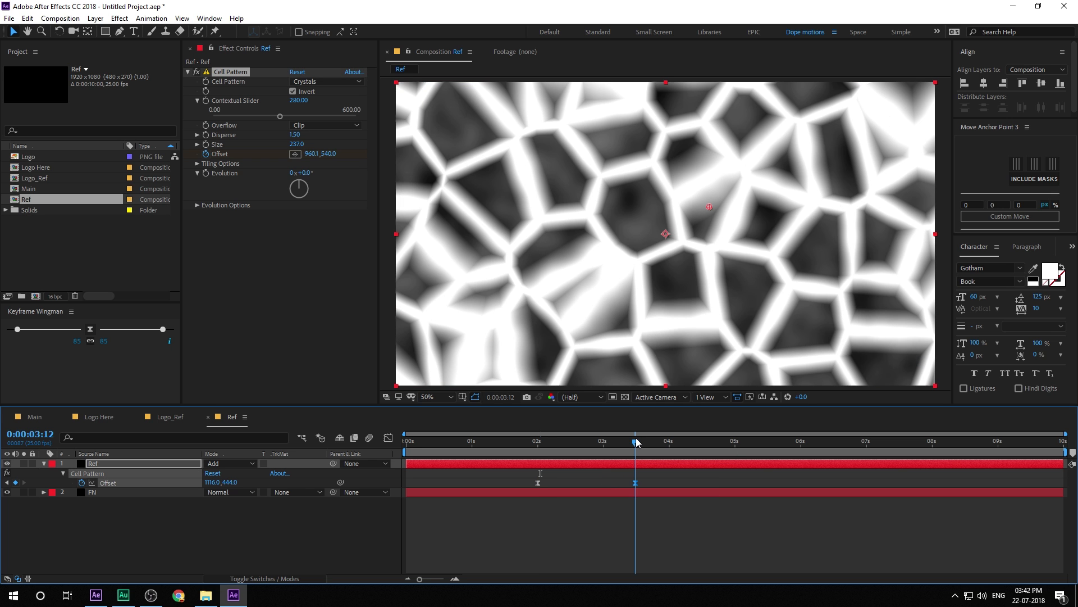
drag(636, 443, 599, 445)
key(j)
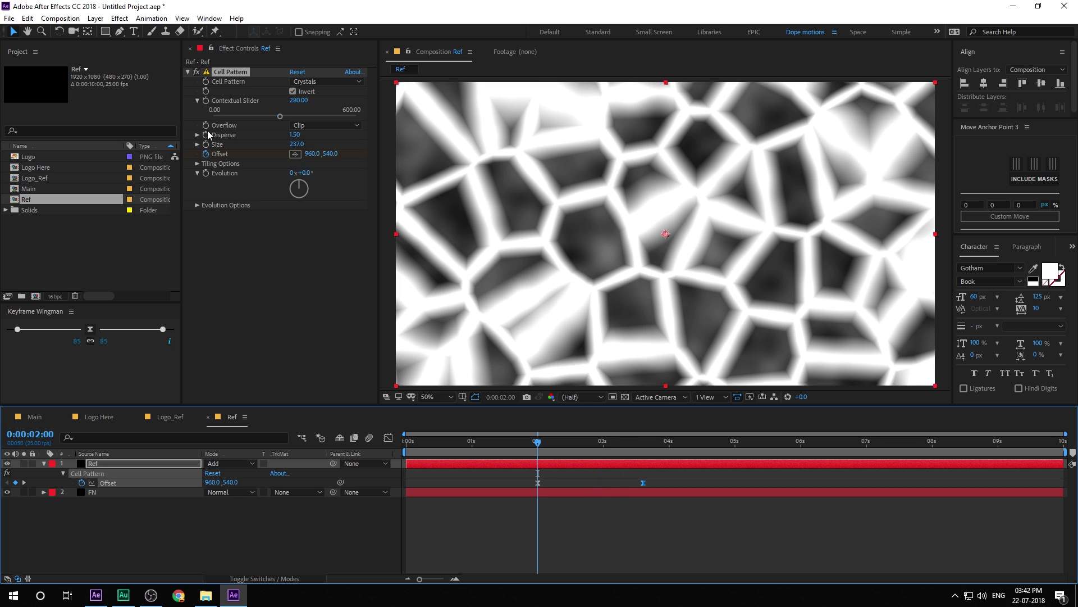
- Drive the Cell Pattern's Evolution with the expression time*30 and play back the animation
alt+click(207, 173)
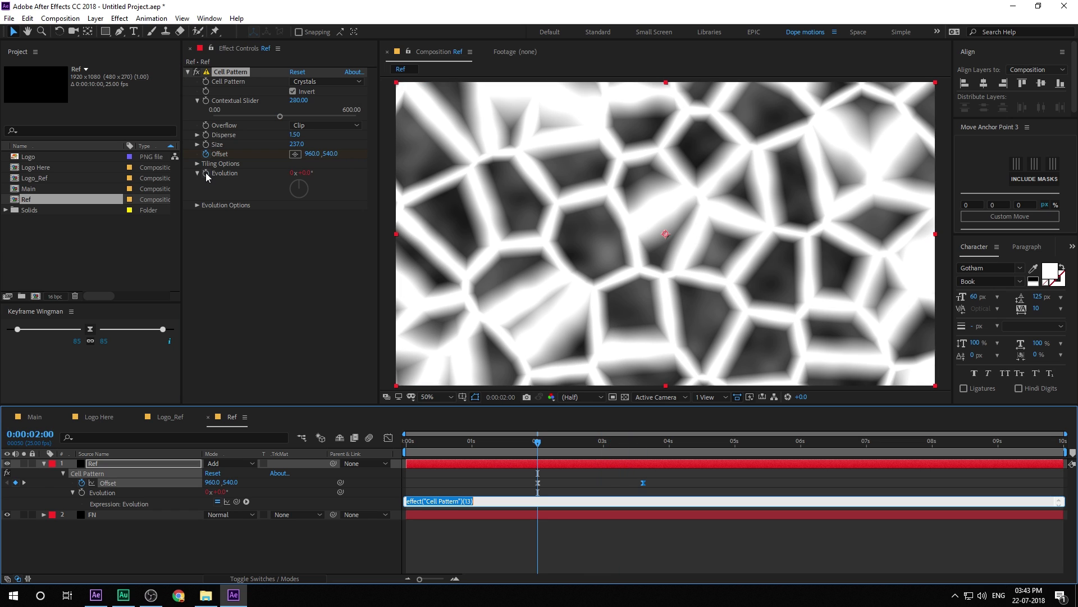
text(tim)
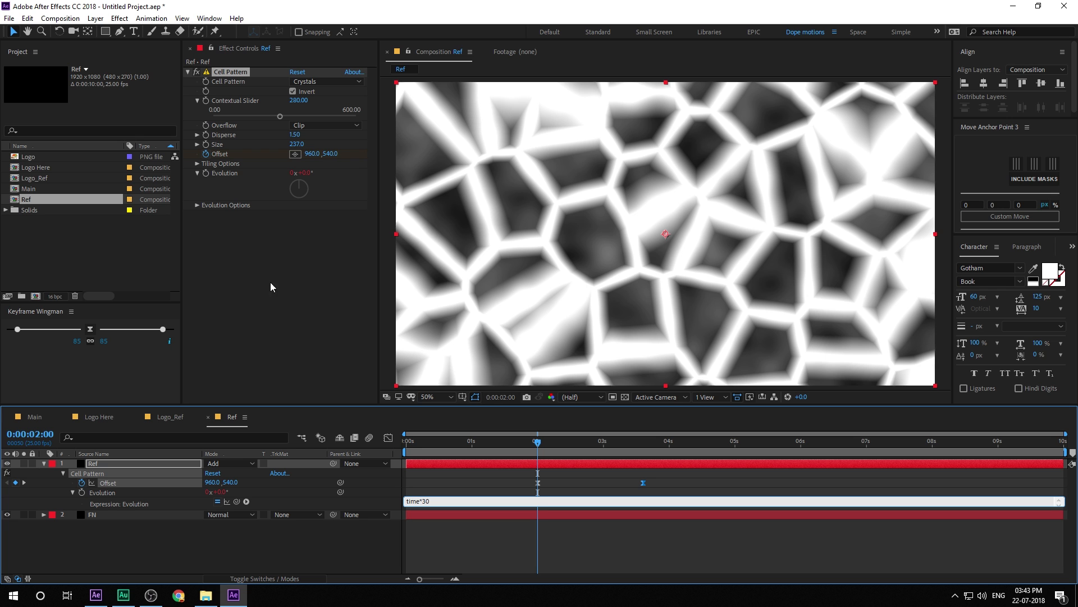
text(e*30)
click(464, 520)
key(space)
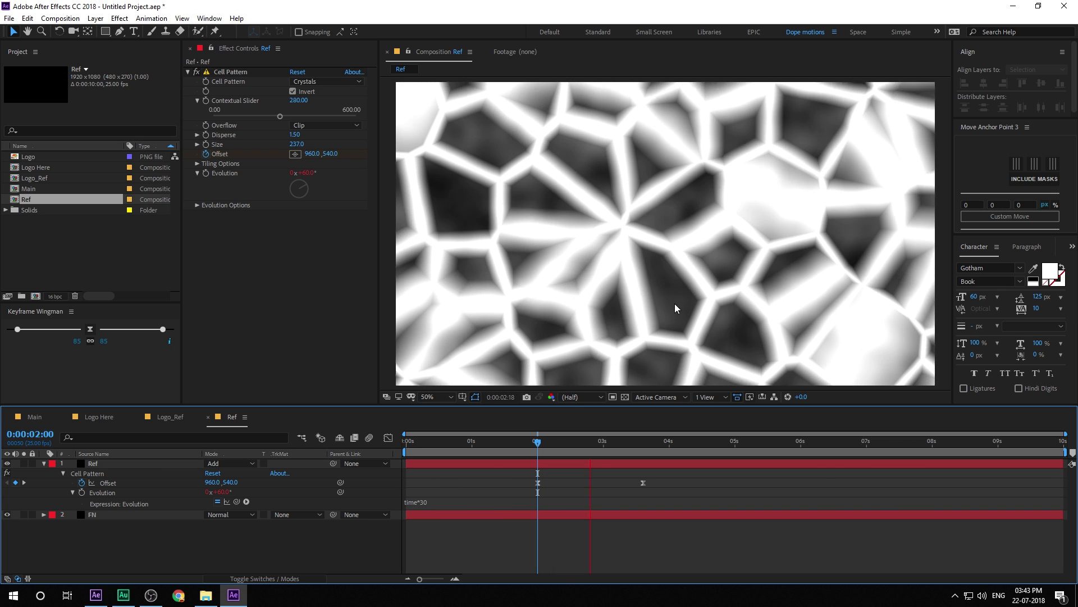
- Change the Evolution expression to time*25 and scrub through the offset animation
drag(543, 443, 614, 450)
click(435, 500)
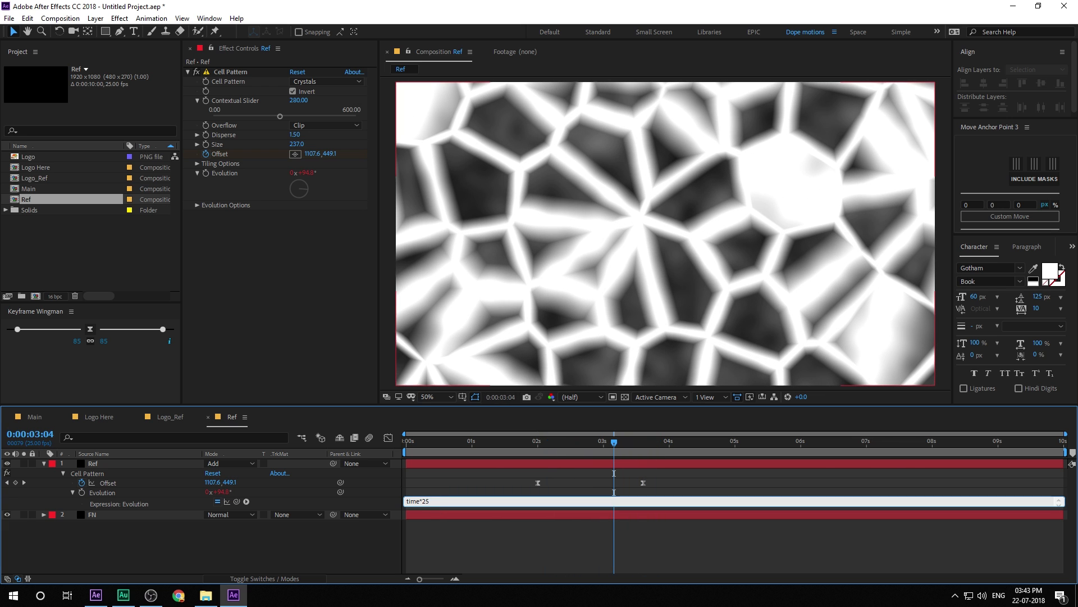
click(469, 546)
drag(547, 445, 646, 448)
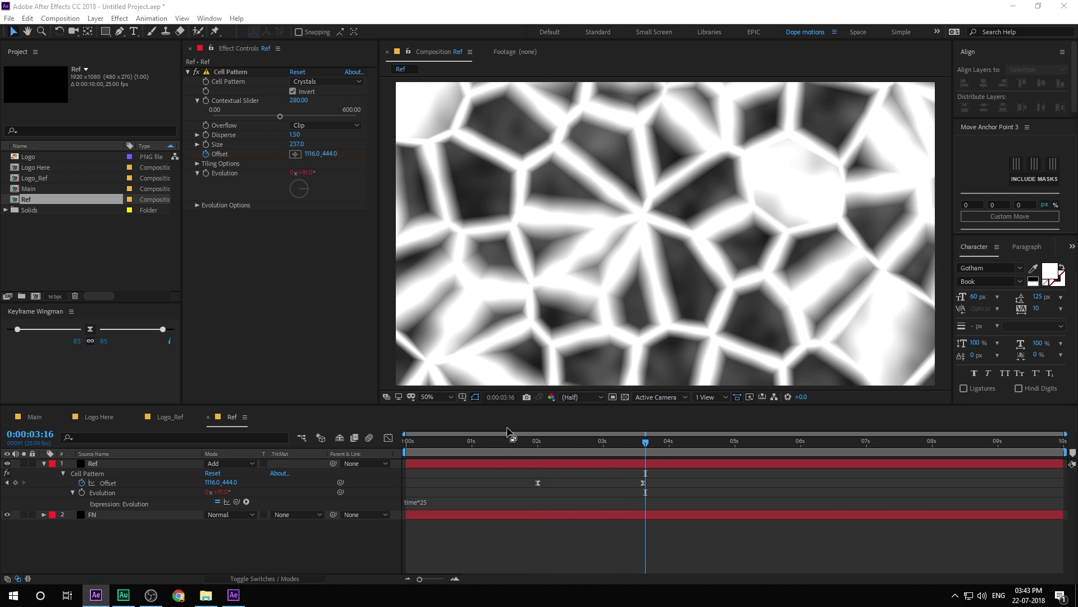
- Add a 100% Scale keyframe at 2 seconds to both the Ref and FN layers
drag(445, 457, 540, 459)
click(103, 463)
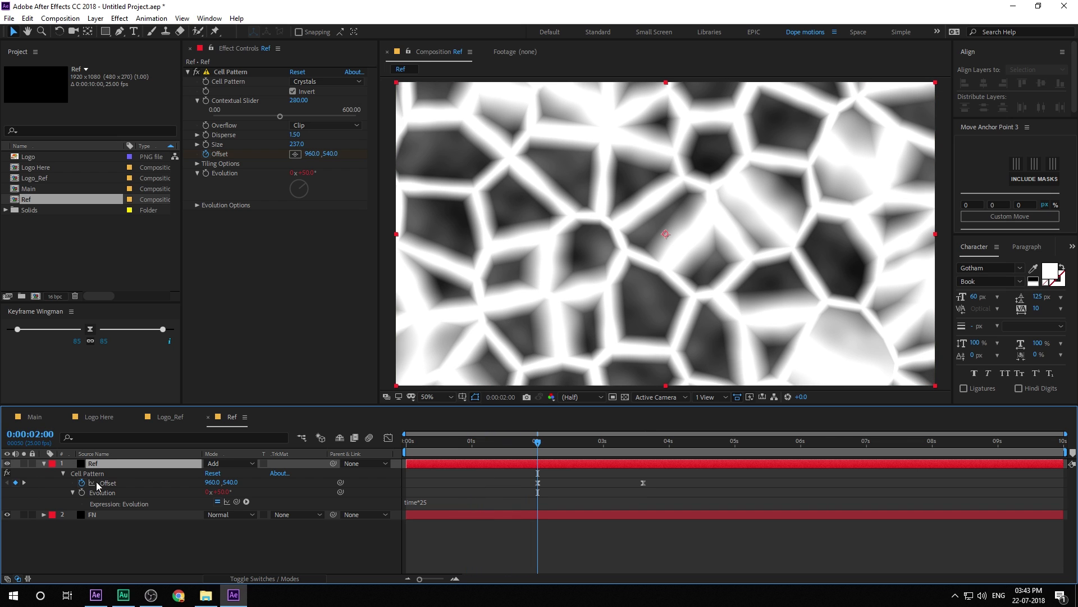
shift+click(116, 514)
key(s)
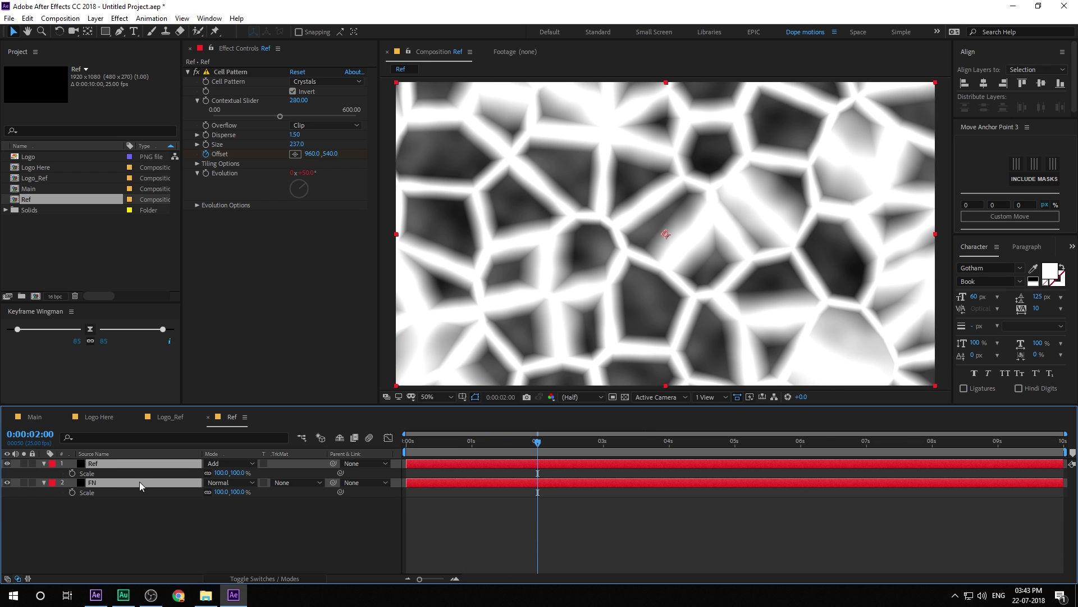
click(72, 473)
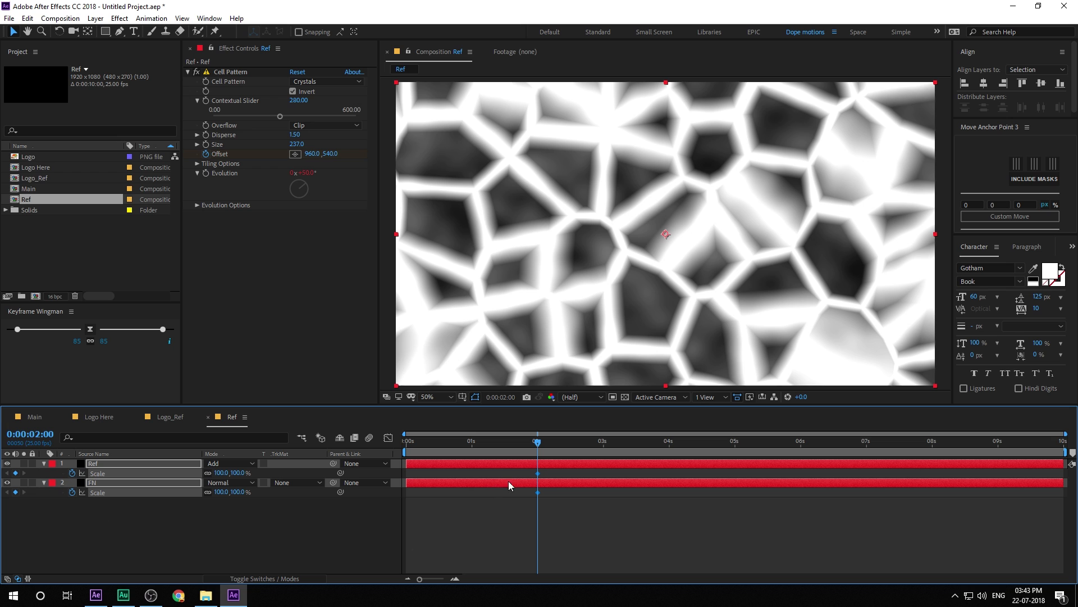
drag(529, 478, 458, 478)
key(ctrl+z)
- Set the Scale of the Ref and FN layers to 150% at time zero and preview the zoom
drag(534, 443, 400, 454)
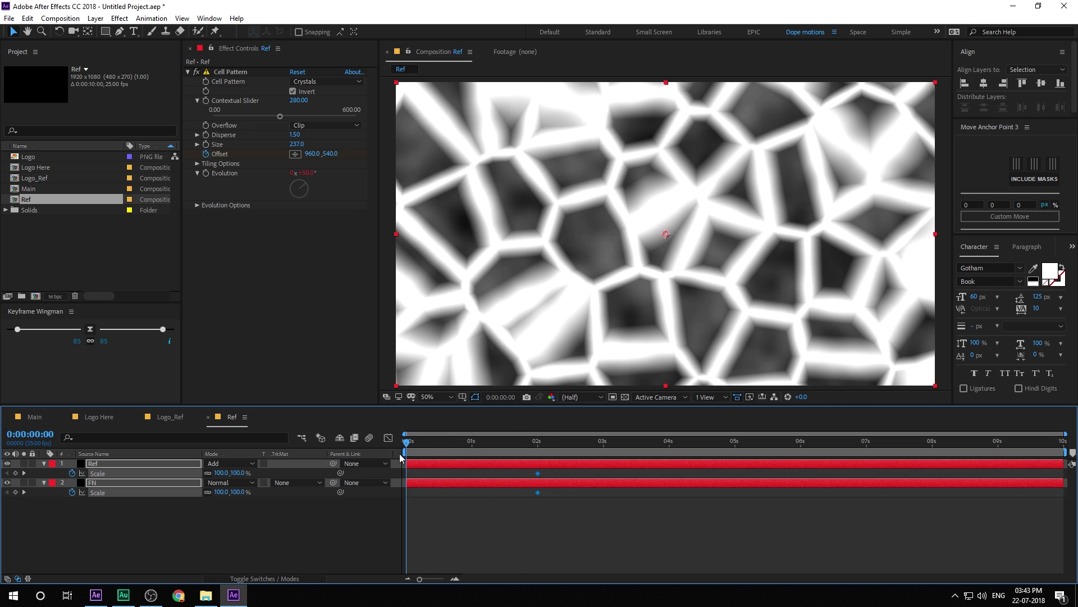
click(239, 473)
text(150)
key(Return)
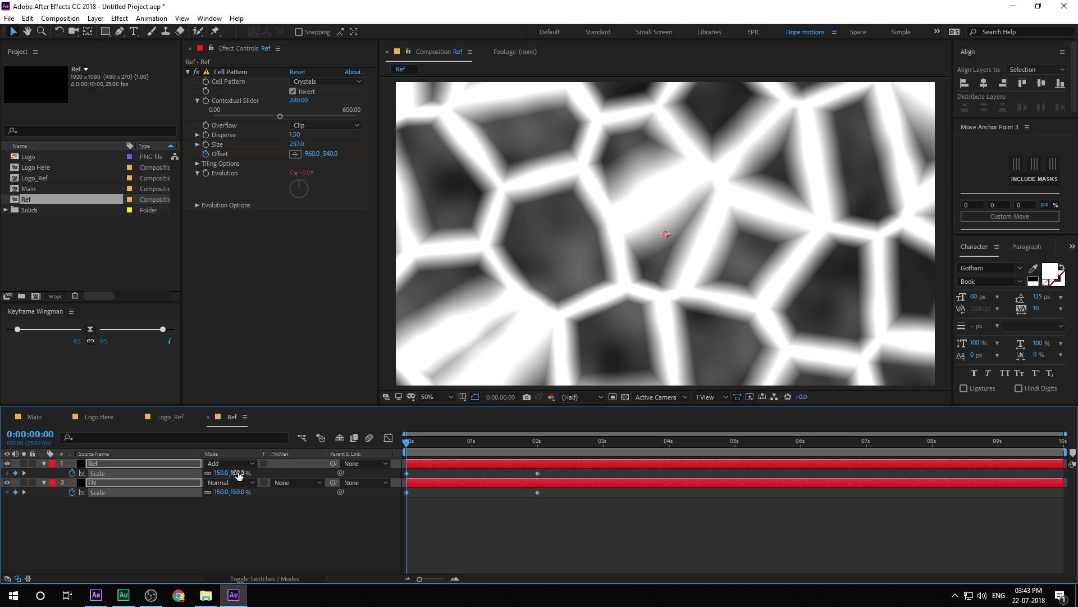
key(space)
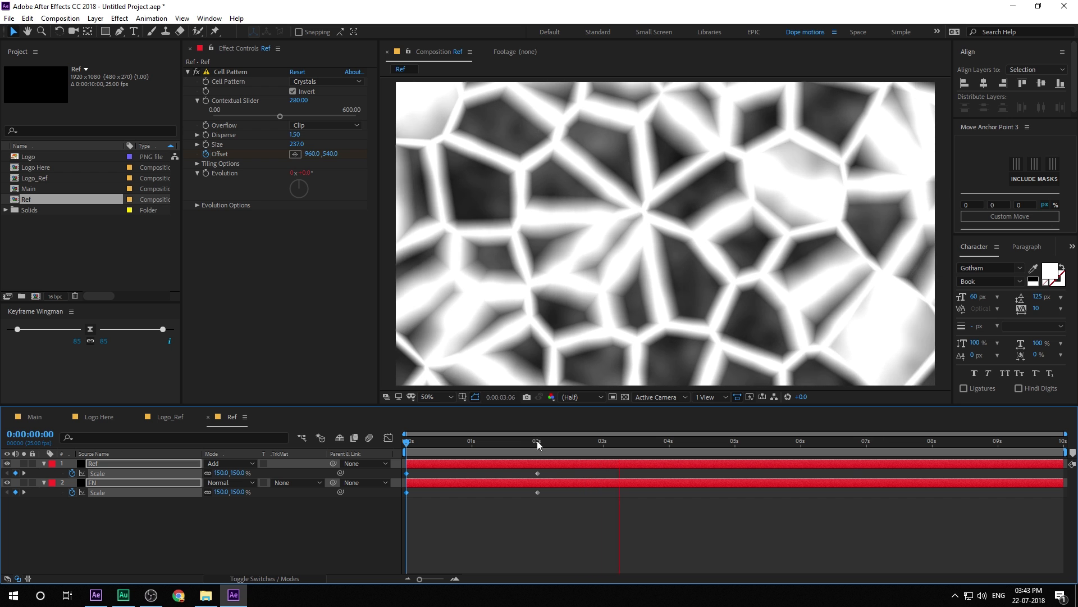
drag(537, 440, 646, 470)
click(541, 518)
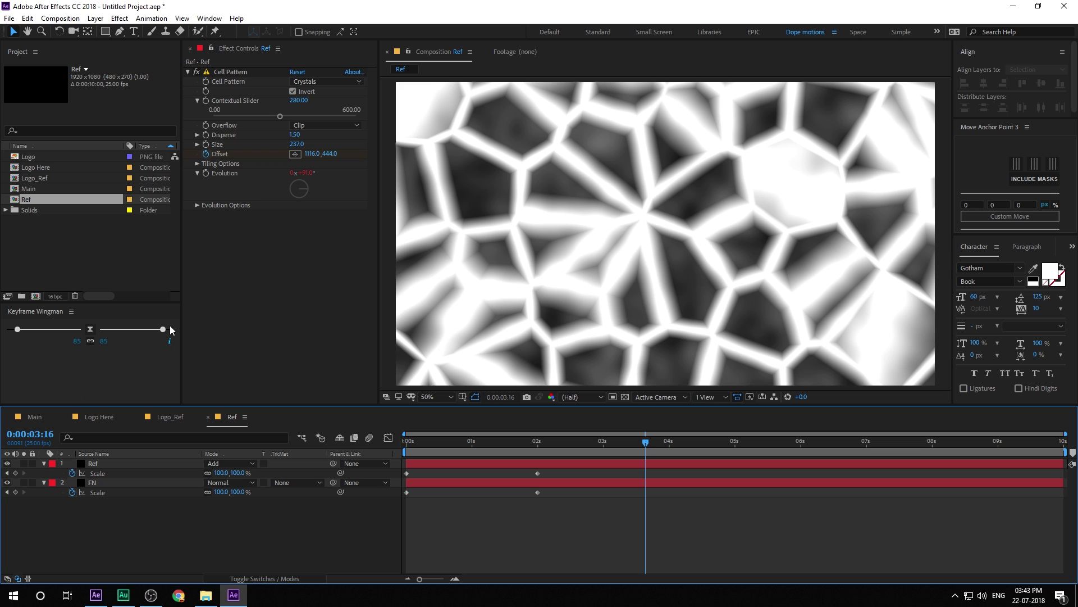
- Apply the Luma Key effect to the Ref layer
click(94, 464)
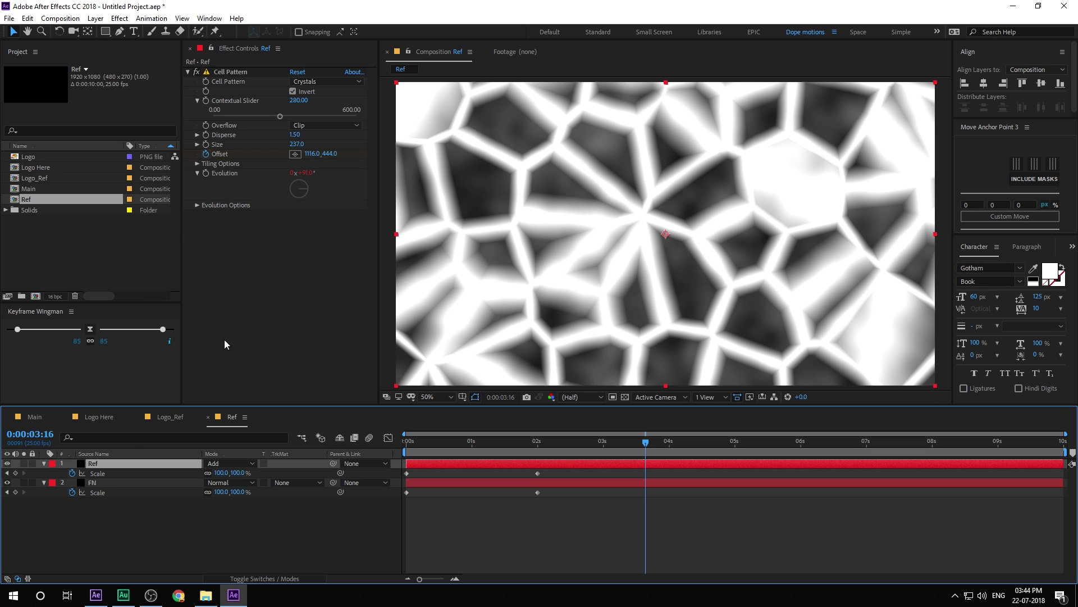
key(ctrl+space)
text(lum)
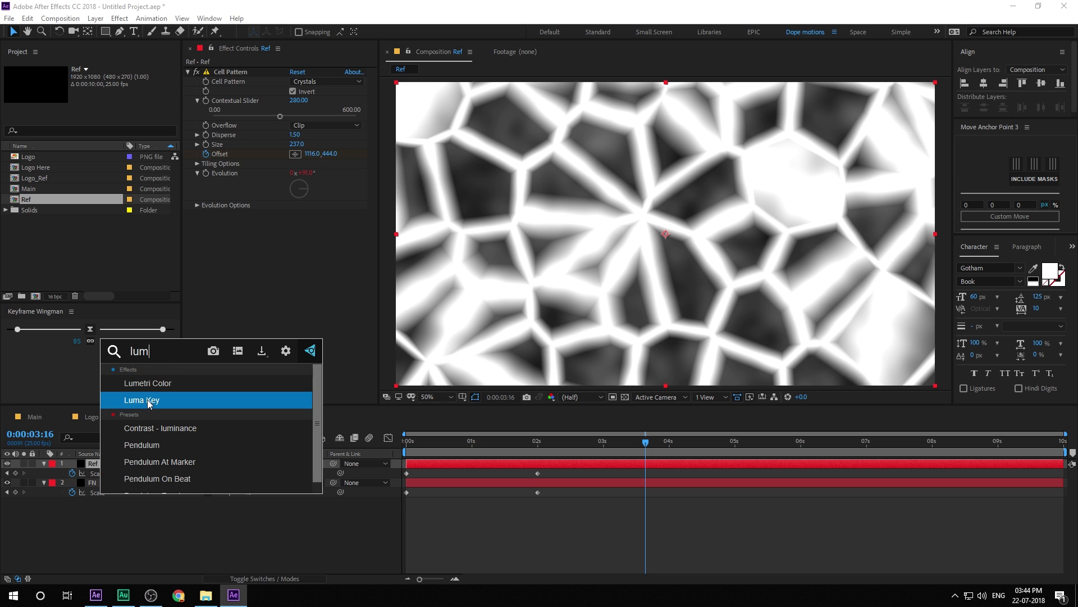
click(151, 400)
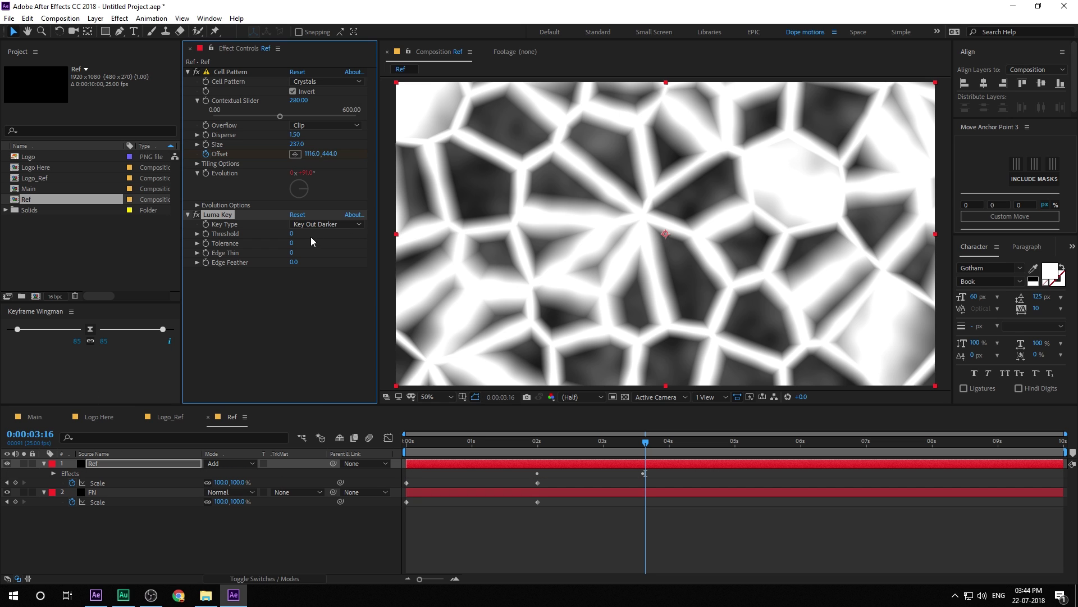
- Set the Luma Key's Threshold to 200 with Key Out Darker
drag(293, 238, 629, 236)
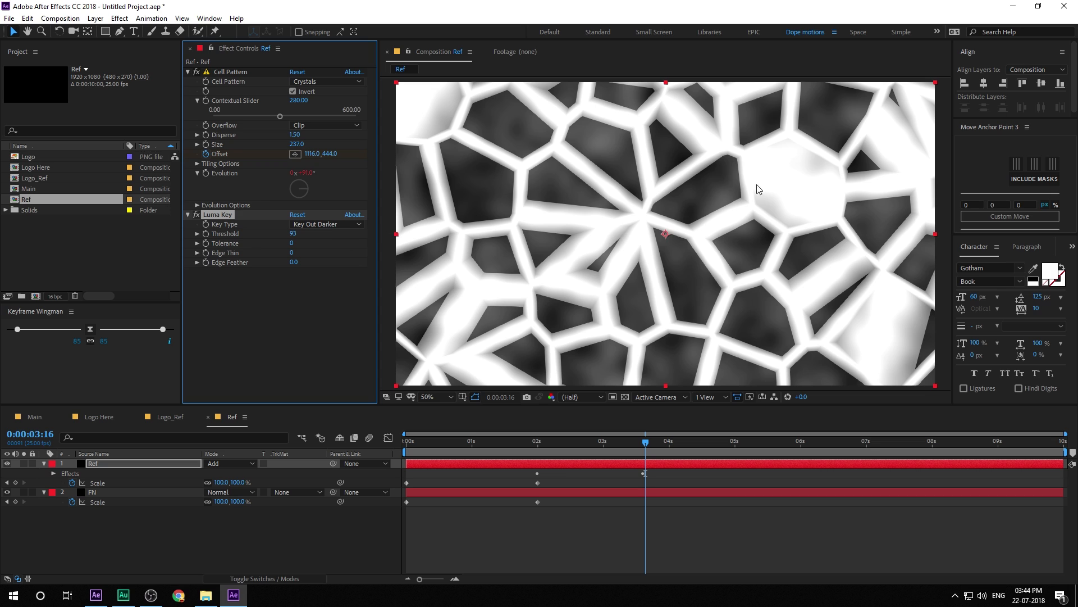
click(293, 235)
text(200)
key(Return)
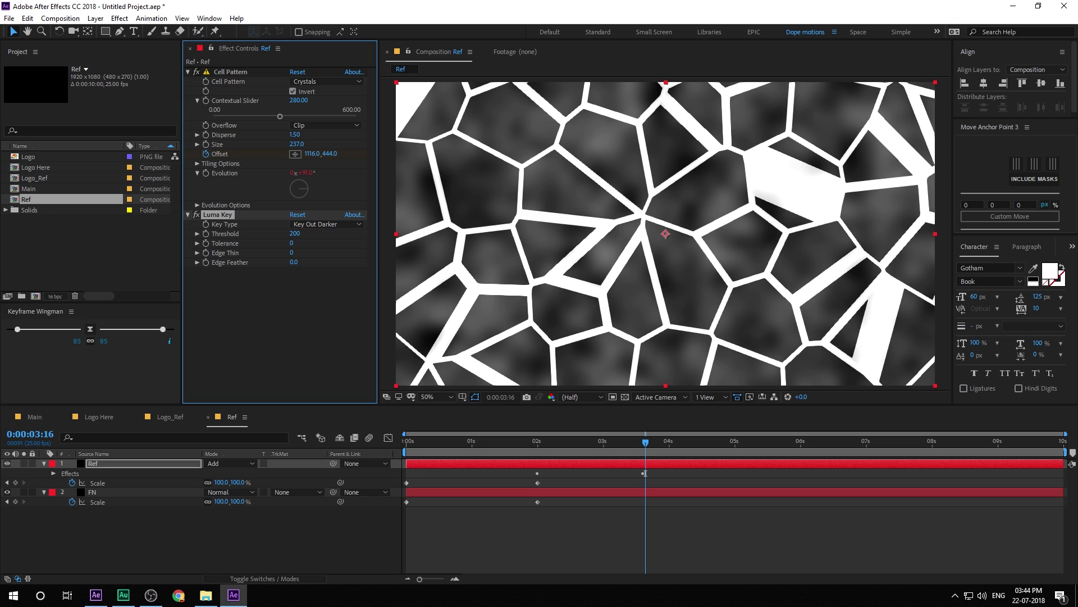
key(alt+Tab)
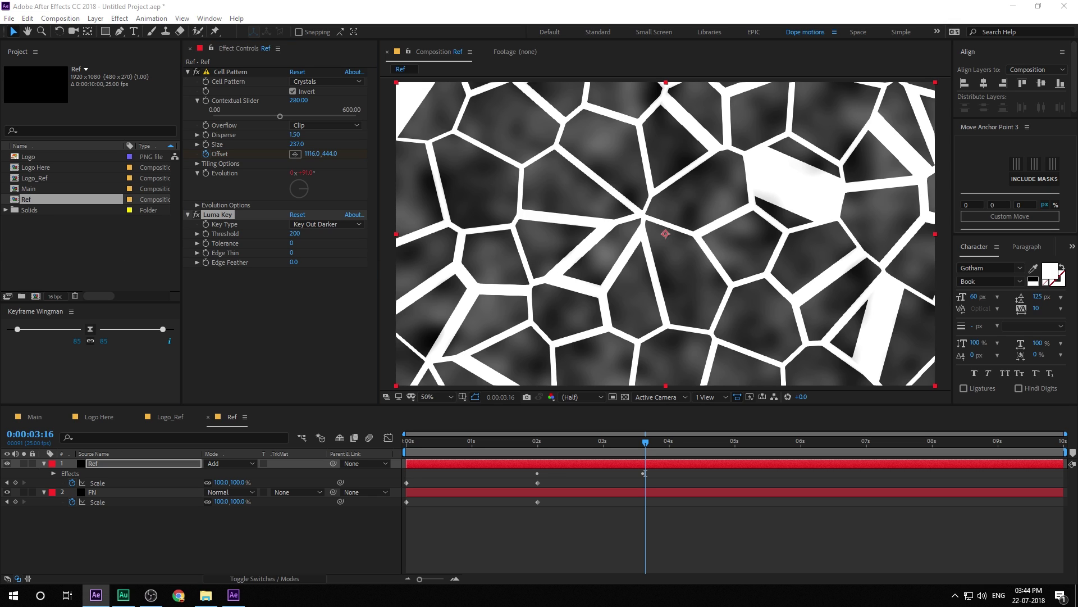
- Apply the Fast Blur (Legacy) effect to the Ref layer
click(115, 466)
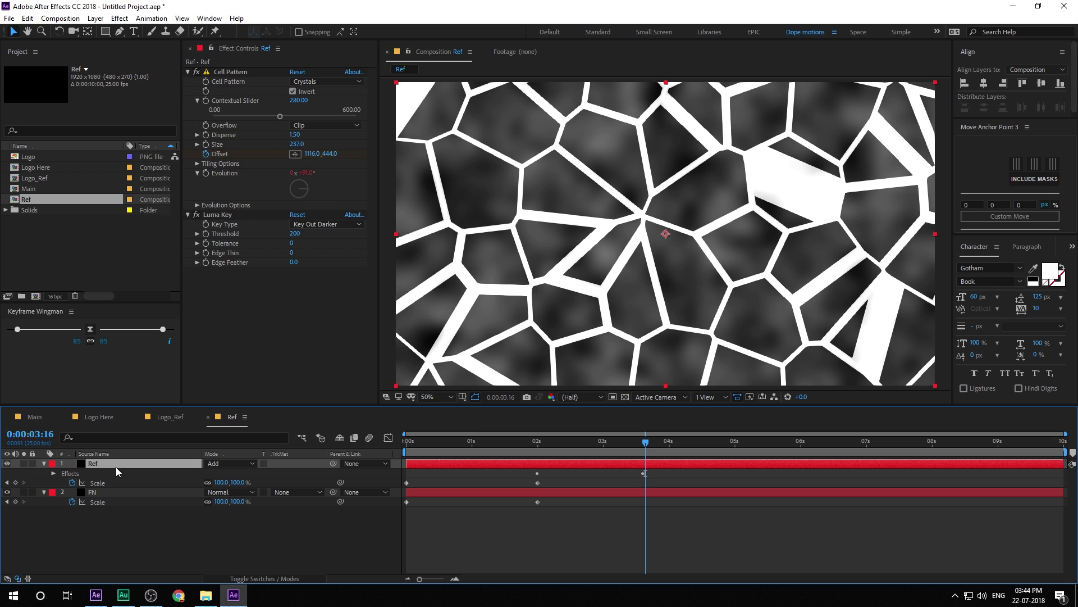
key(ctrl+space)
text(fas)
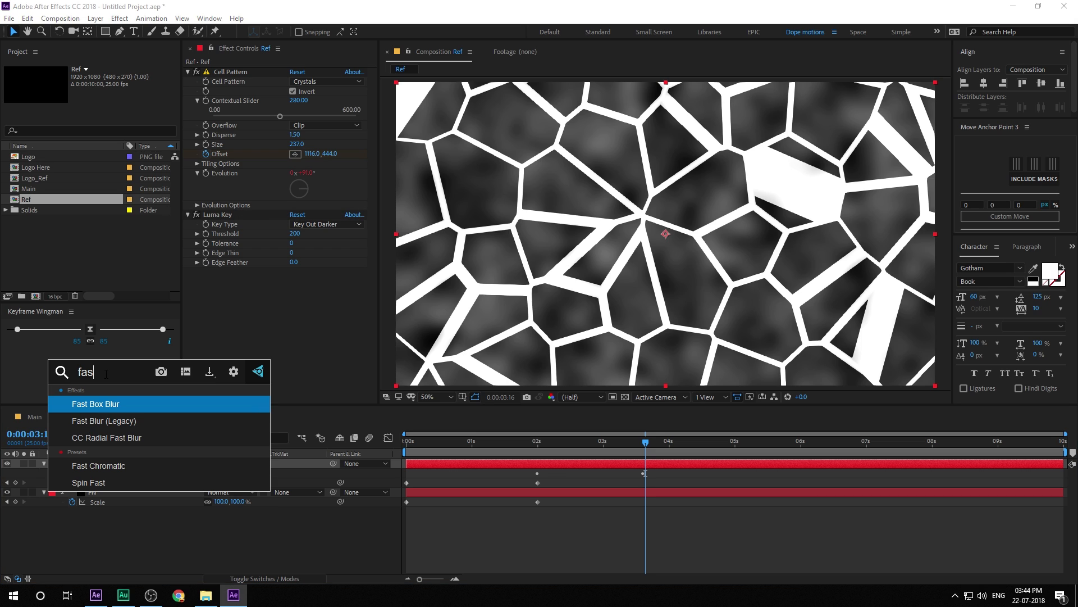
click(109, 421)
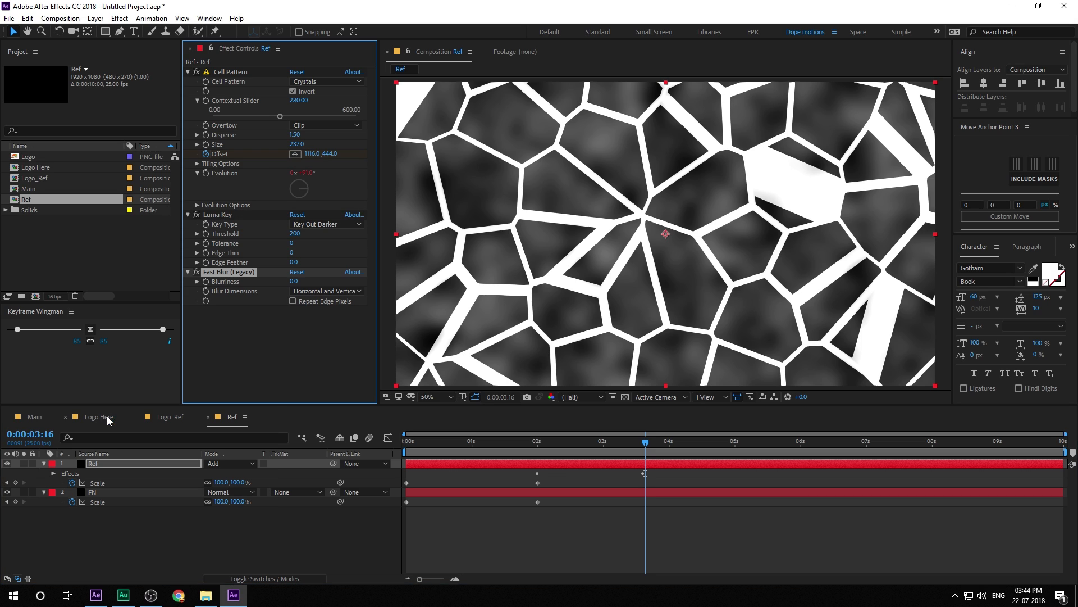
- Set the Fast Blur's Blurriness to 60 with Repeat Edge Pixels enabled and check the blurred pattern at an earlier time
click(295, 281)
text(60)
key(Return)
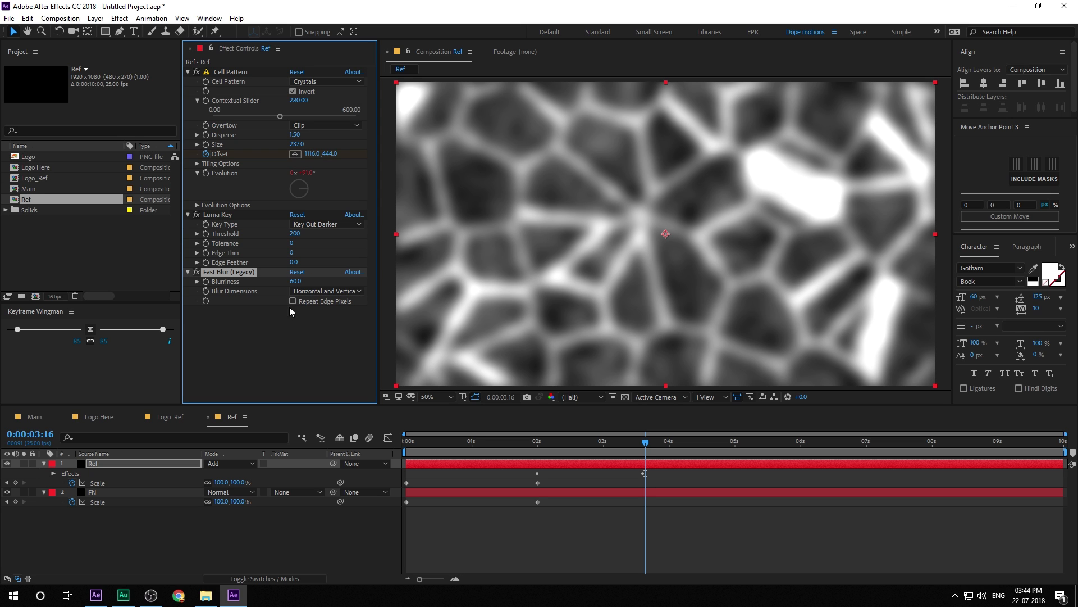
click(293, 301)
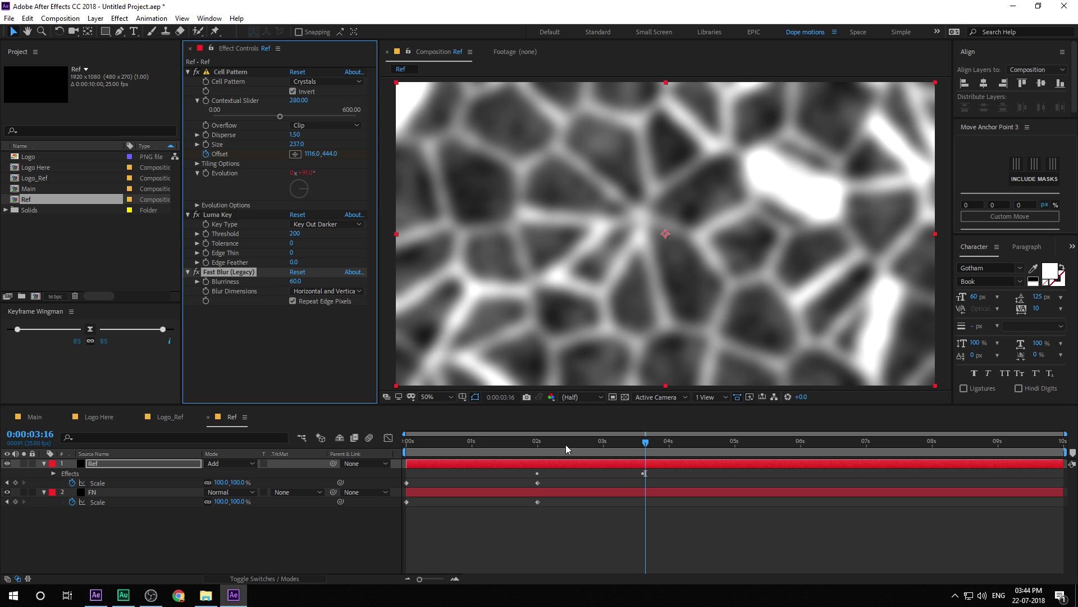
drag(566, 443, 503, 443)
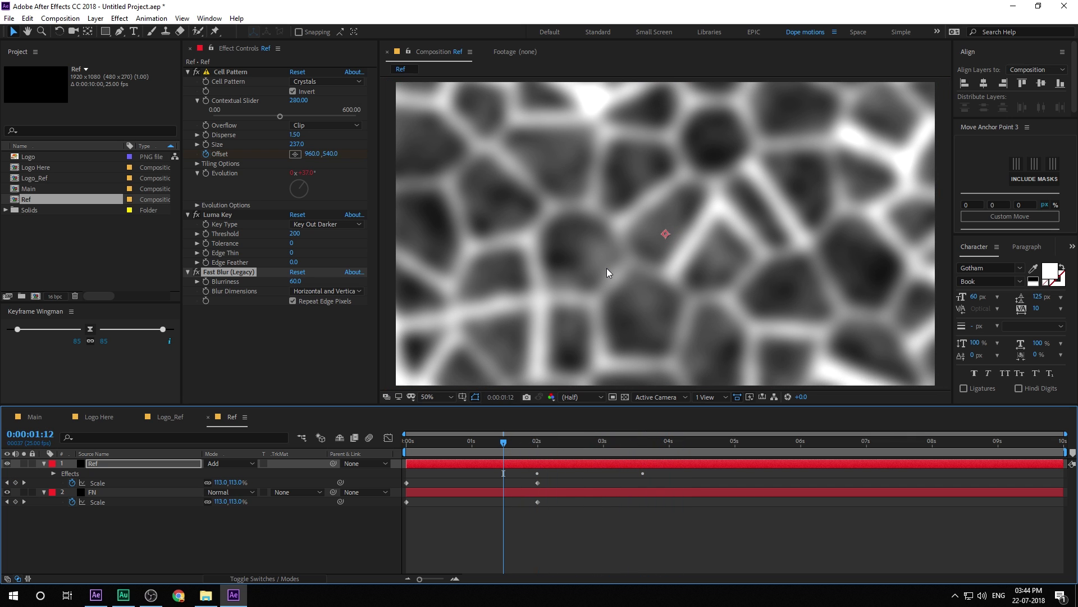
- Add the Ref composition to the Logo_Ref composition as a layer beneath Logo Here
click(169, 416)
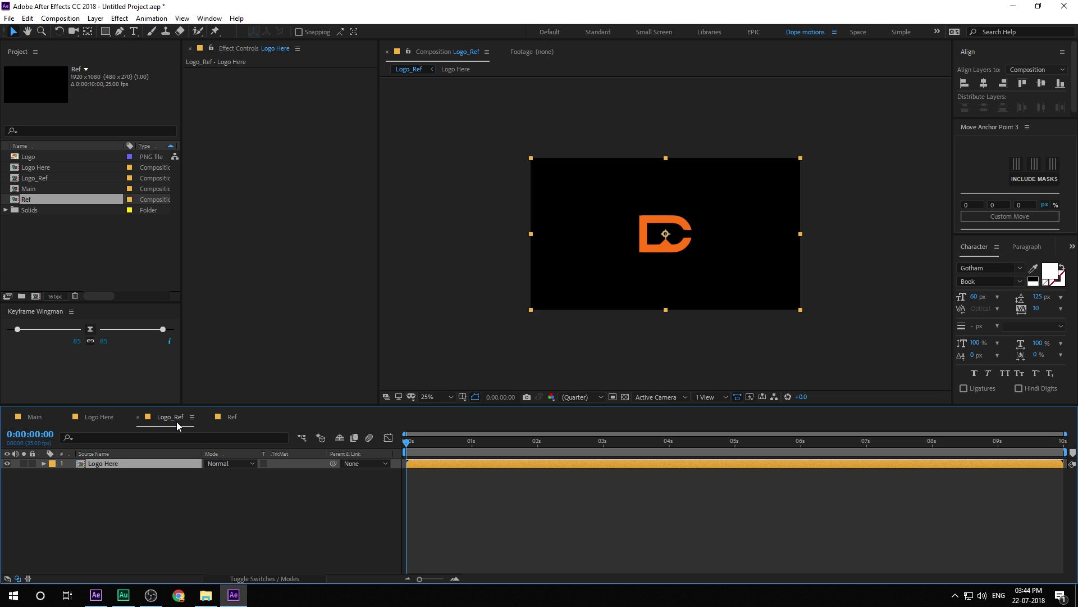
click(45, 178)
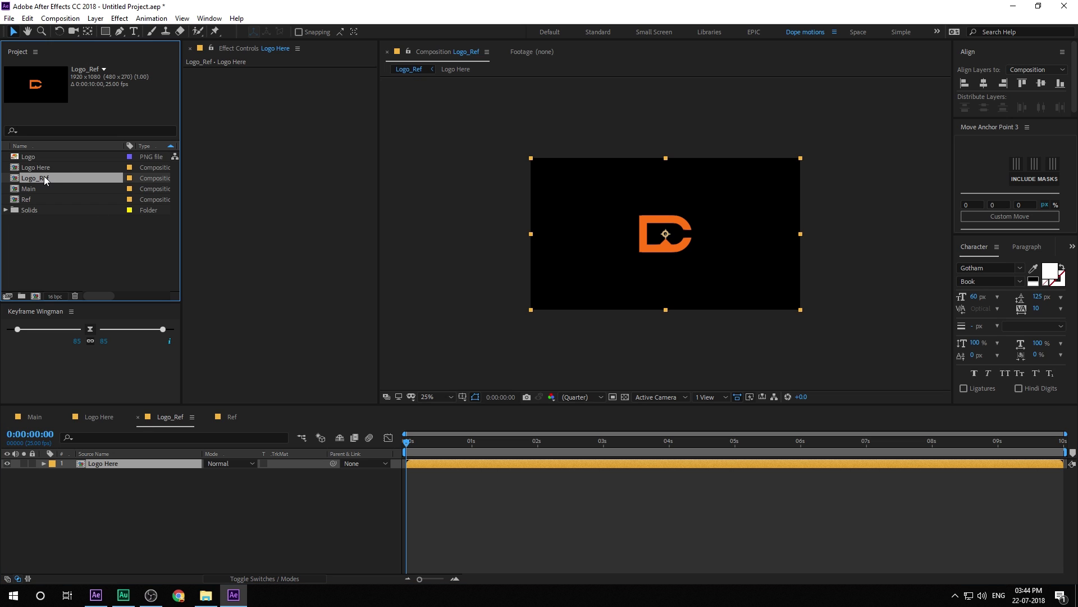
click(141, 545)
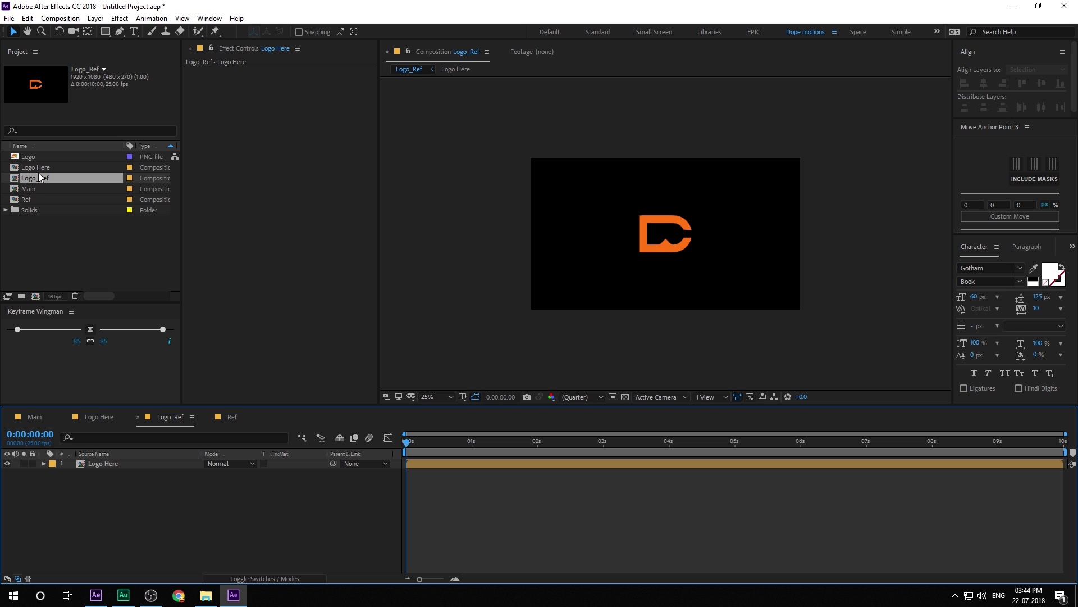
drag(63, 201, 95, 498)
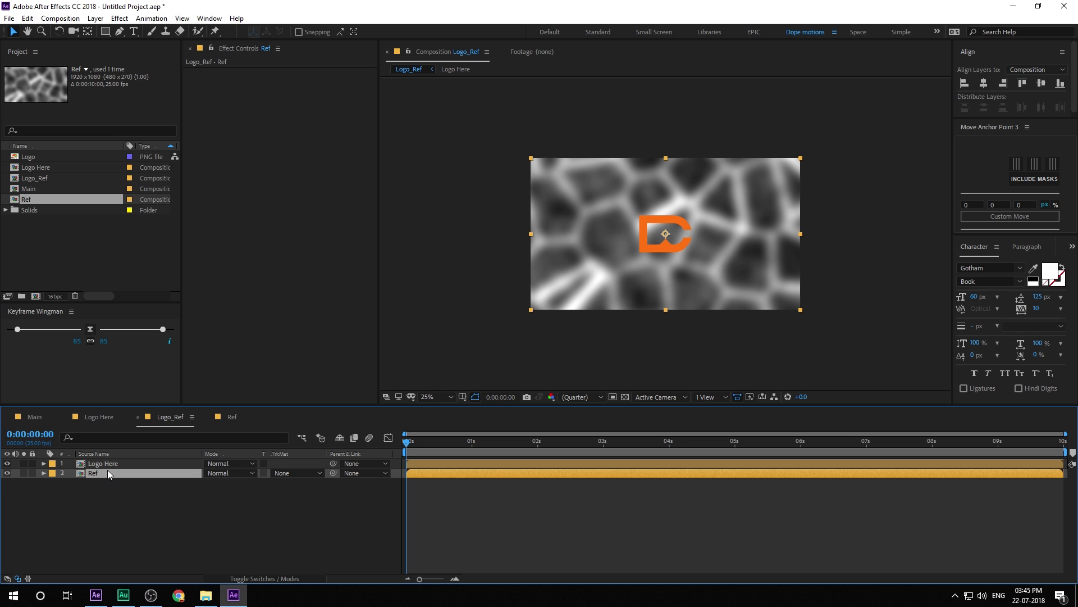
- Set the Ref layer's track matte to Alpha using the Logo Here layer and check the logo at different times
click(298, 473)
click(298, 500)
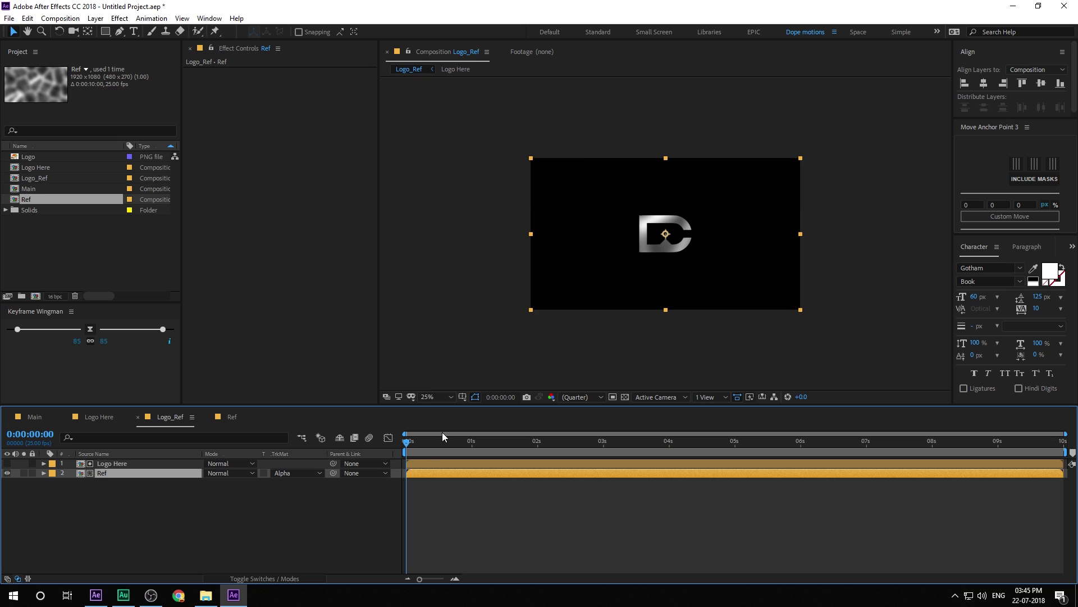
mouse_move(425, 441)
mouse_down()
mouse_move(739, 453)
mouse_move(518, 446)
mouse_move(697, 451)
mouse_move(547, 453)
mouse_move(637, 456)
mouse_up()
scroll(642, 334, up, 2)
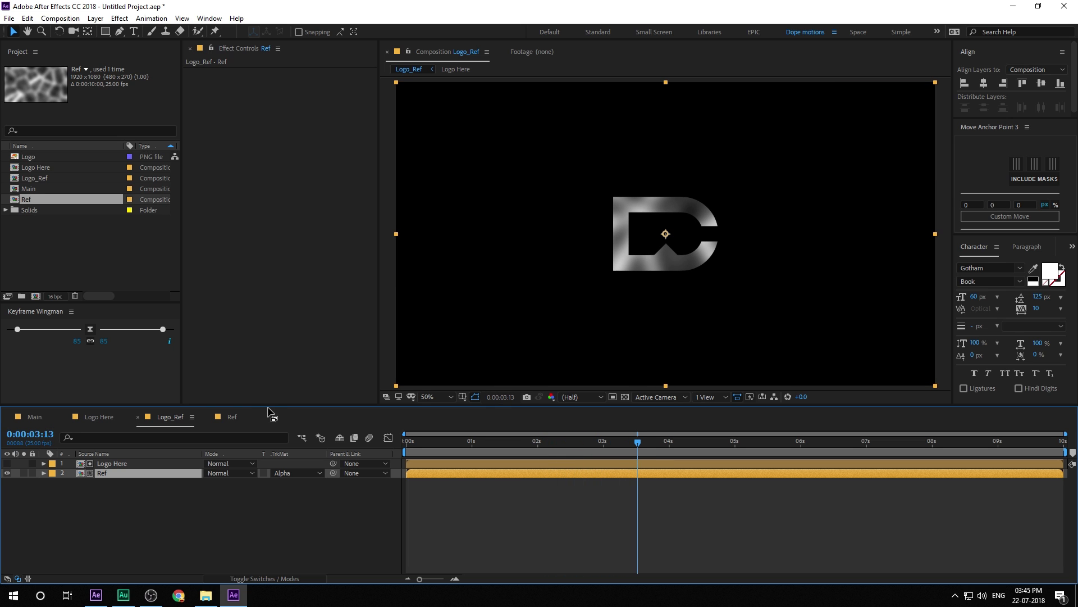
- In the Ref composition, move the Cell Pattern's Offset at 0:00:03:15 to about 1270, 354 and preview the motion in Logo_Ref
click(231, 416)
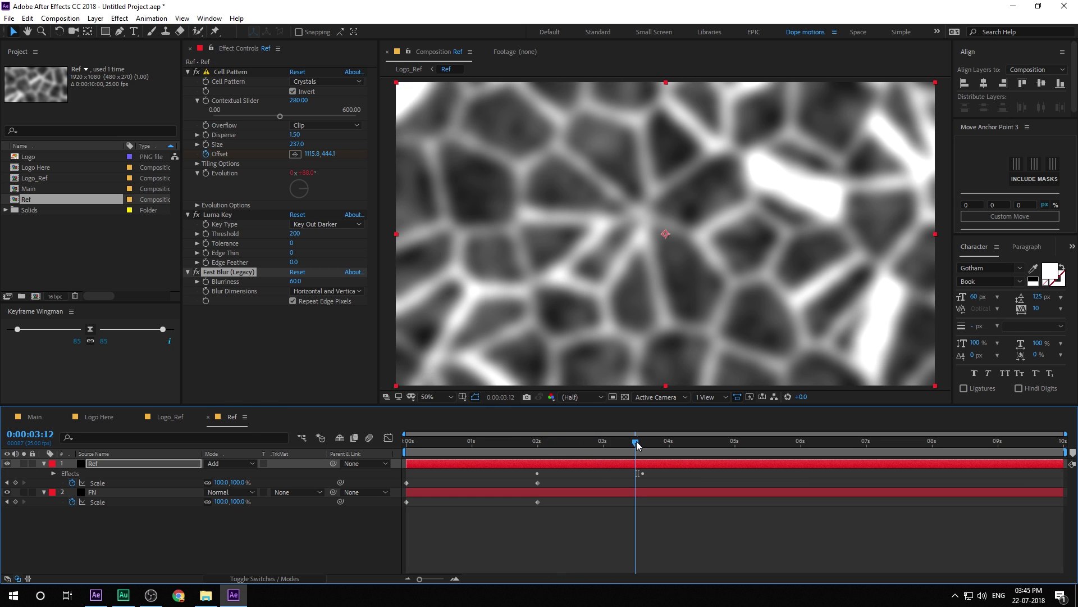
key(Page_Down)
key(Page_Down)
click(580, 467)
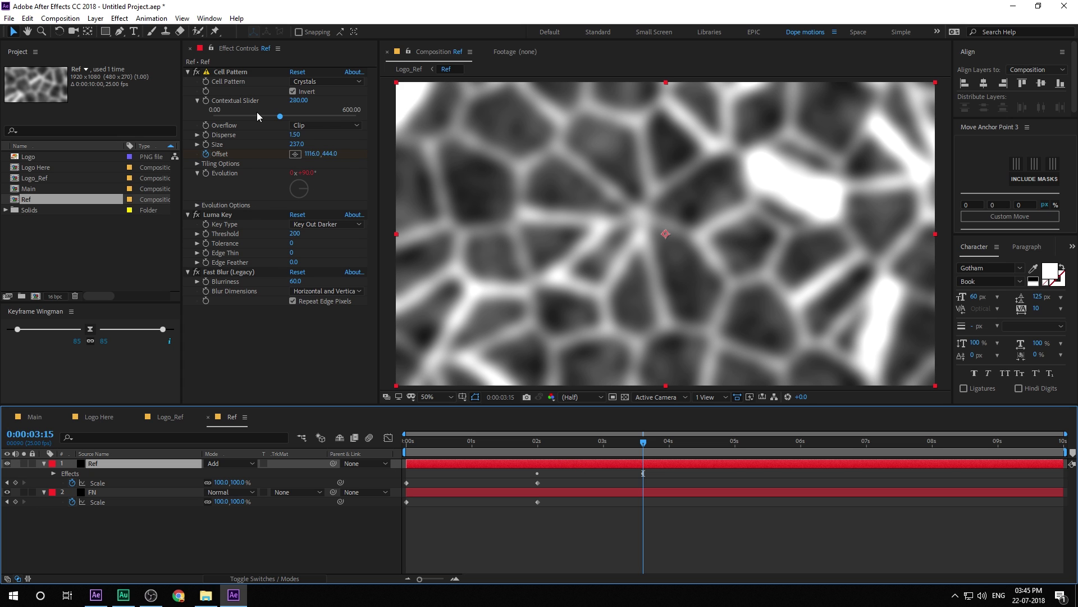
click(216, 74)
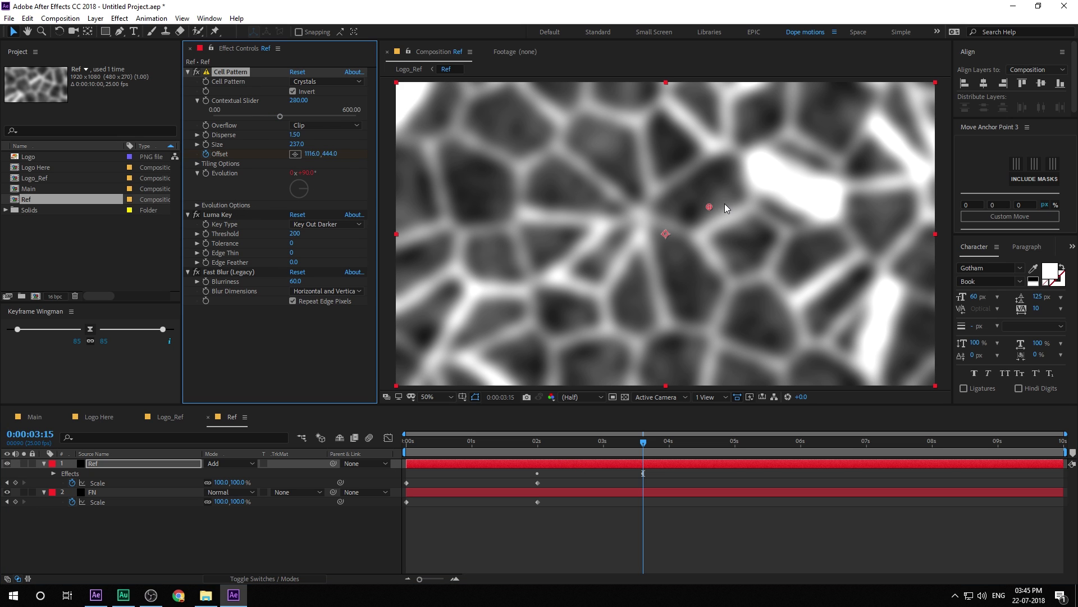
drag(708, 205, 750, 181)
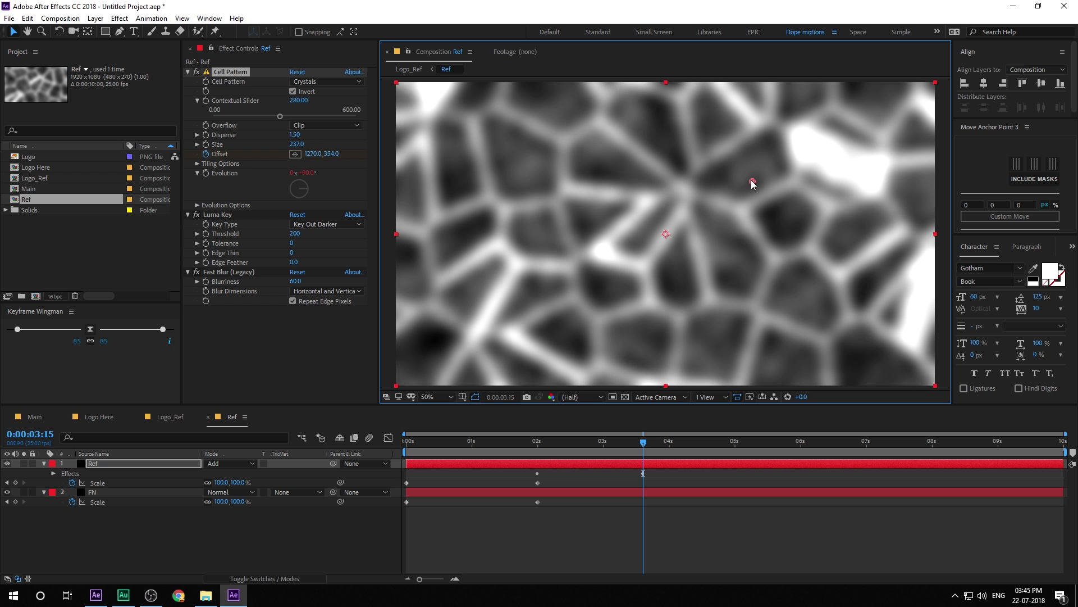
click(538, 447)
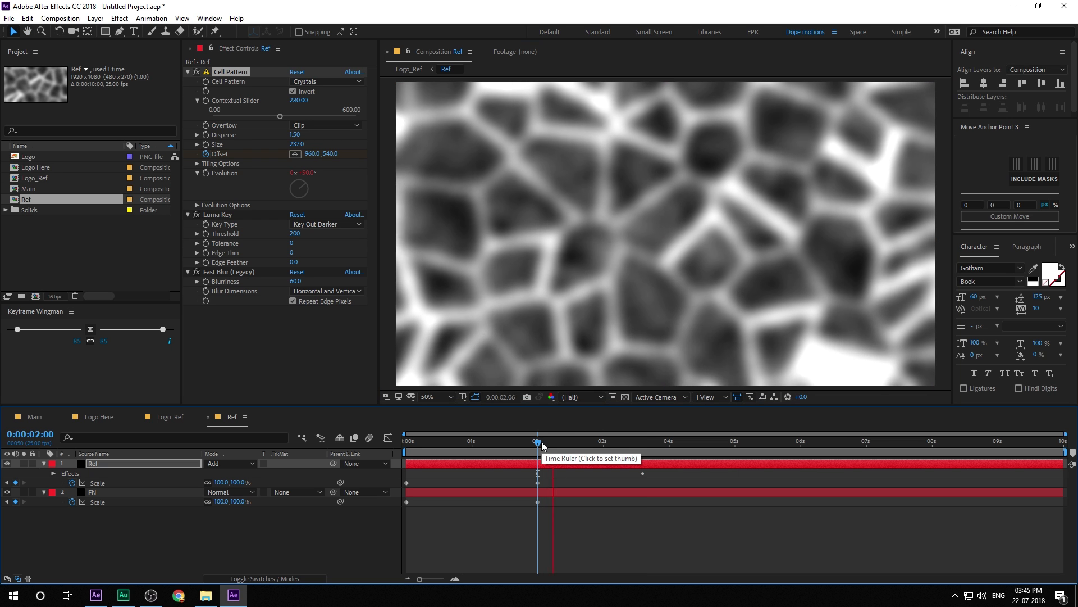
click(551, 436)
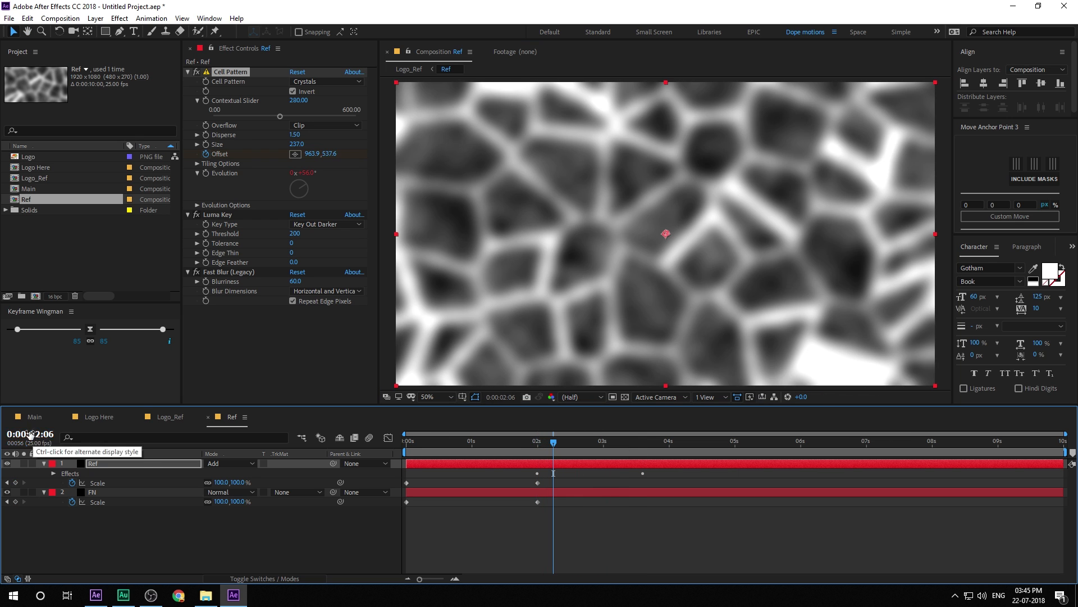
click(168, 416)
key(space)
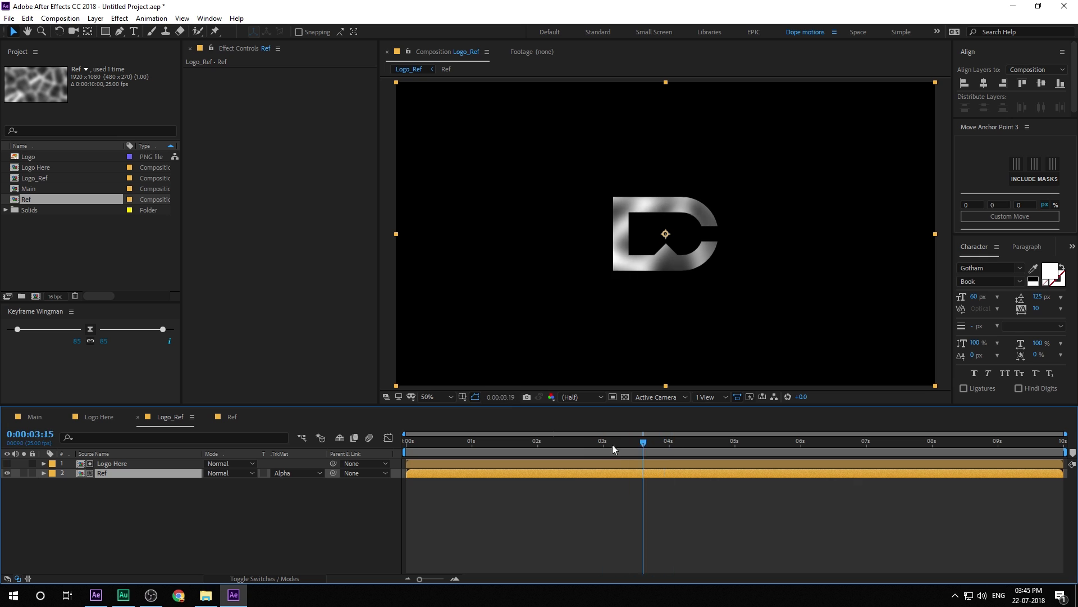
key(space)
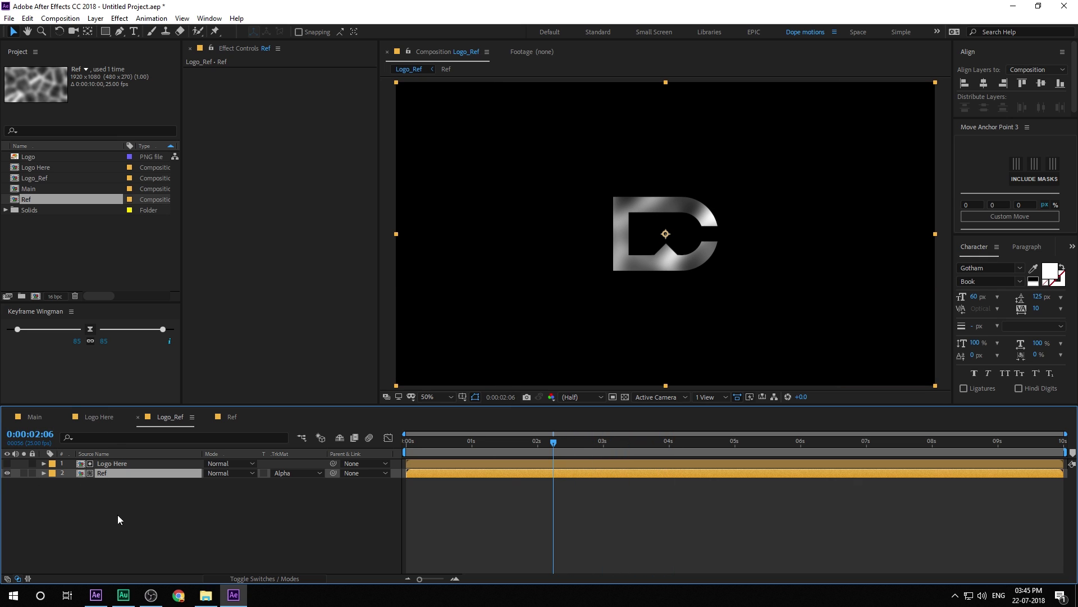
- Duplicate the Logo Here layer in Logo_Ref and leave the top copy hidden
click(116, 463)
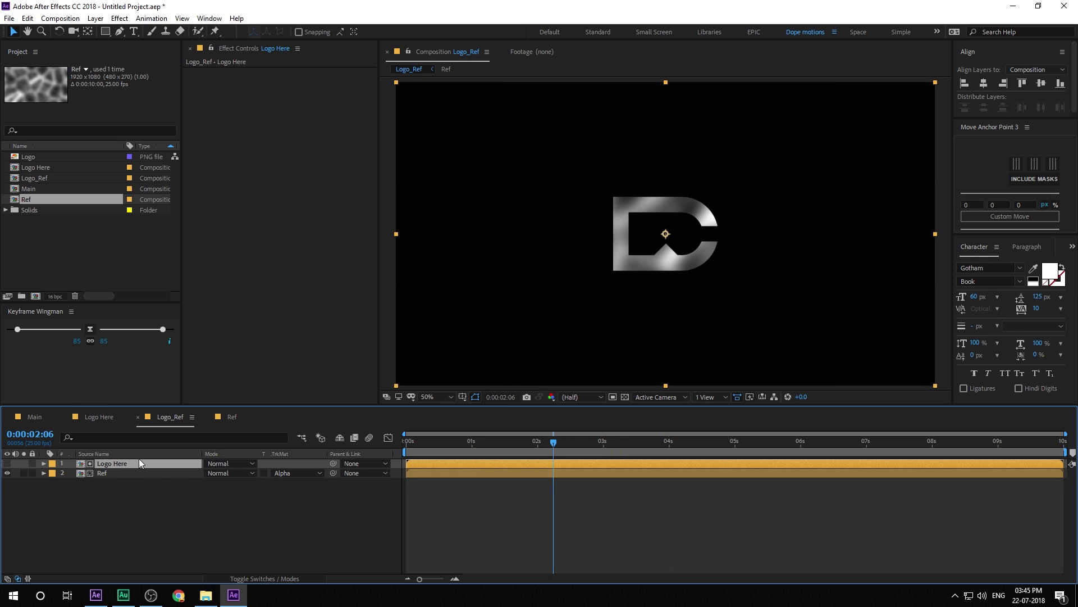
key(ctrl+d)
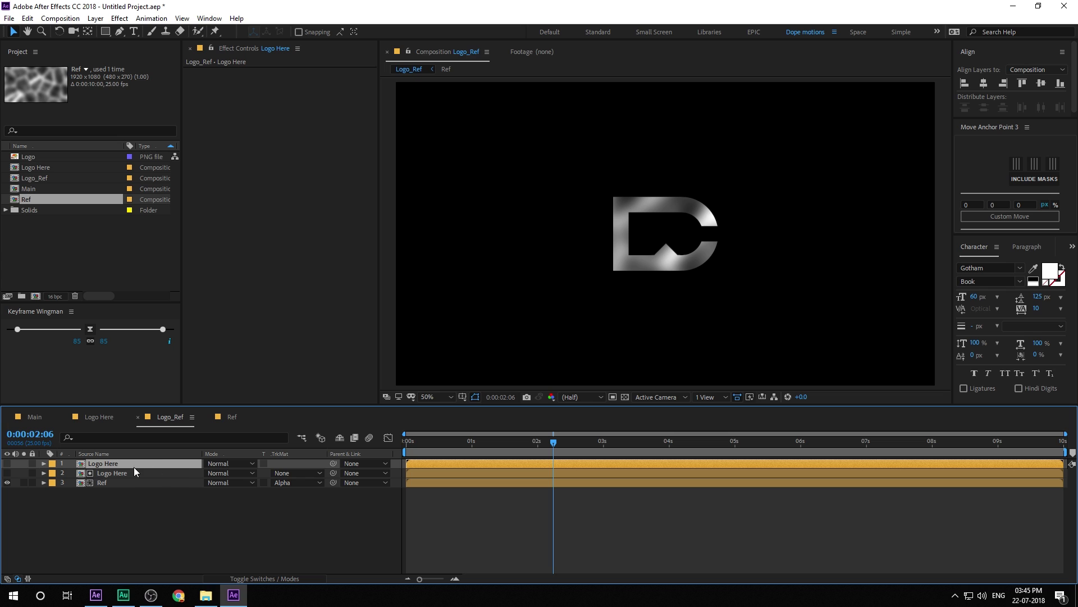
click(7, 463)
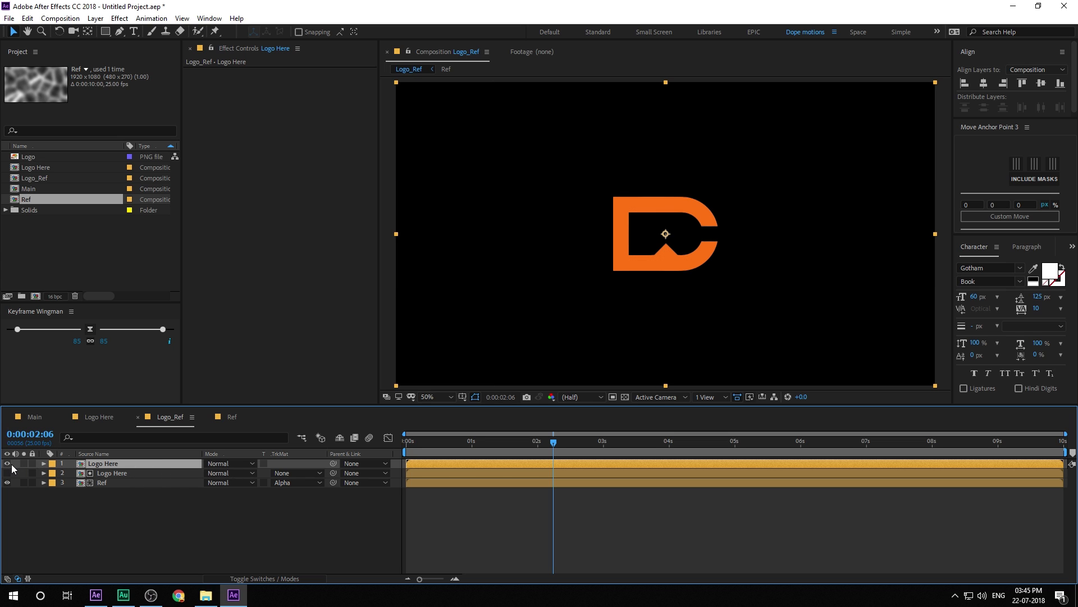
click(10, 464)
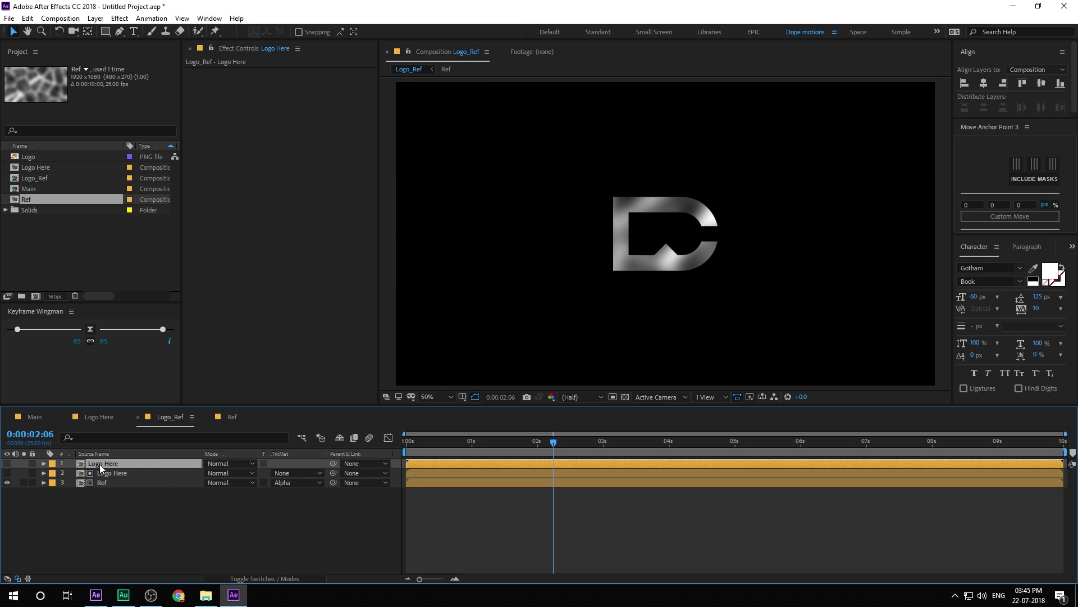
key(ctrl+space)
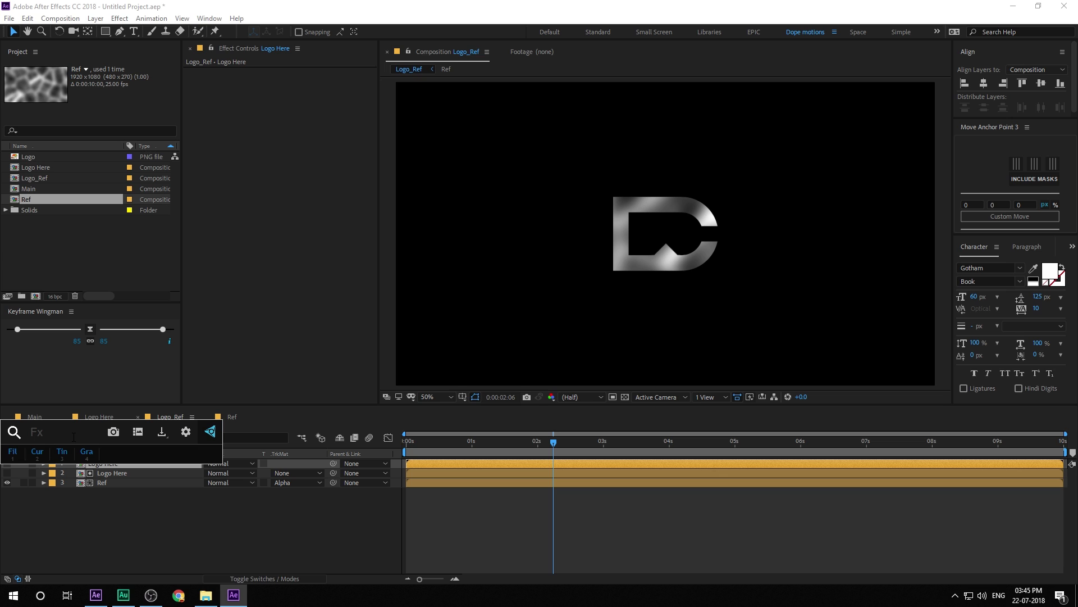
text(Logo)
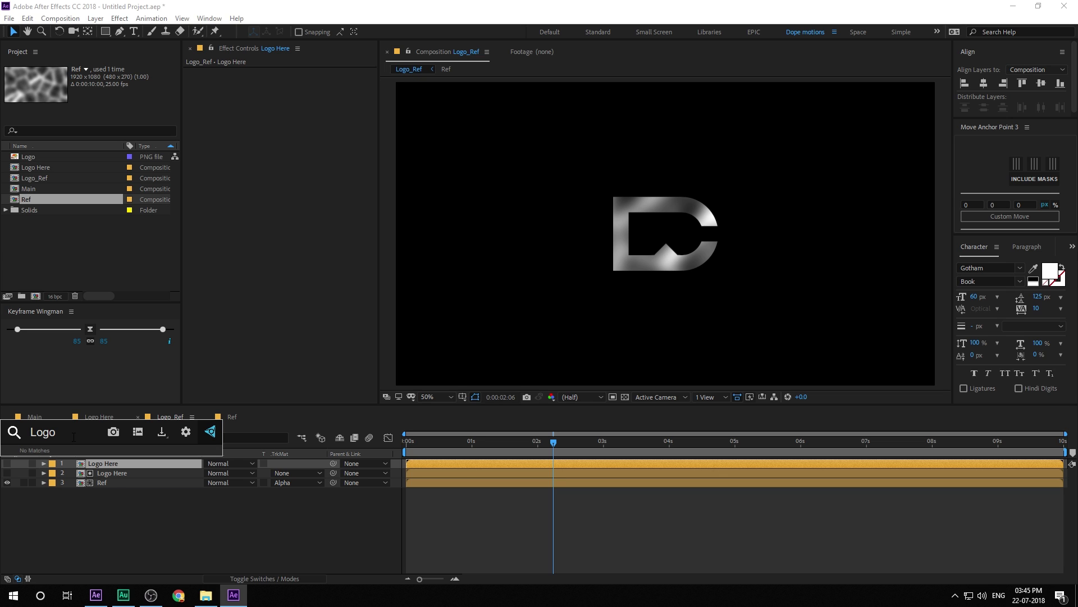
text( Mat)
click(116, 491)
- Rename the topmost Logo Here layer as Logo Map
click(106, 463)
key(Return)
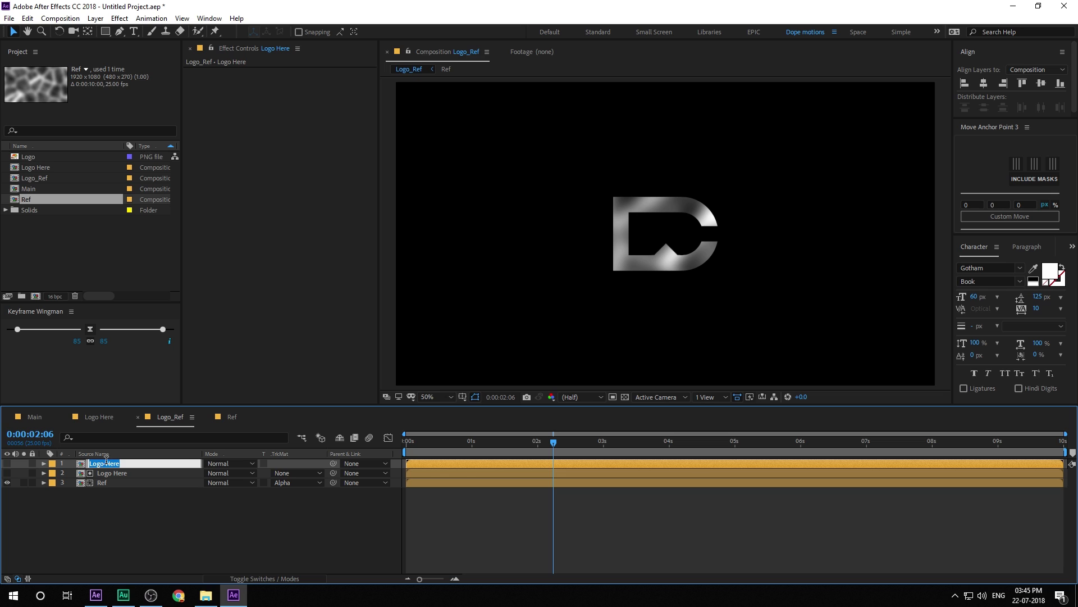
text(Logo)
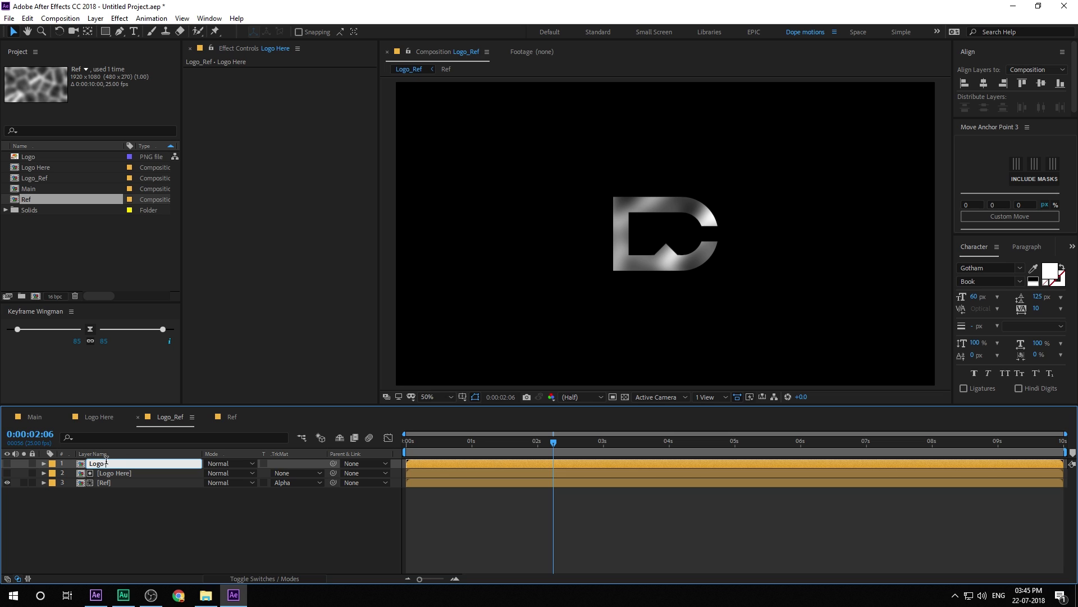
text( Map)
key(Return)
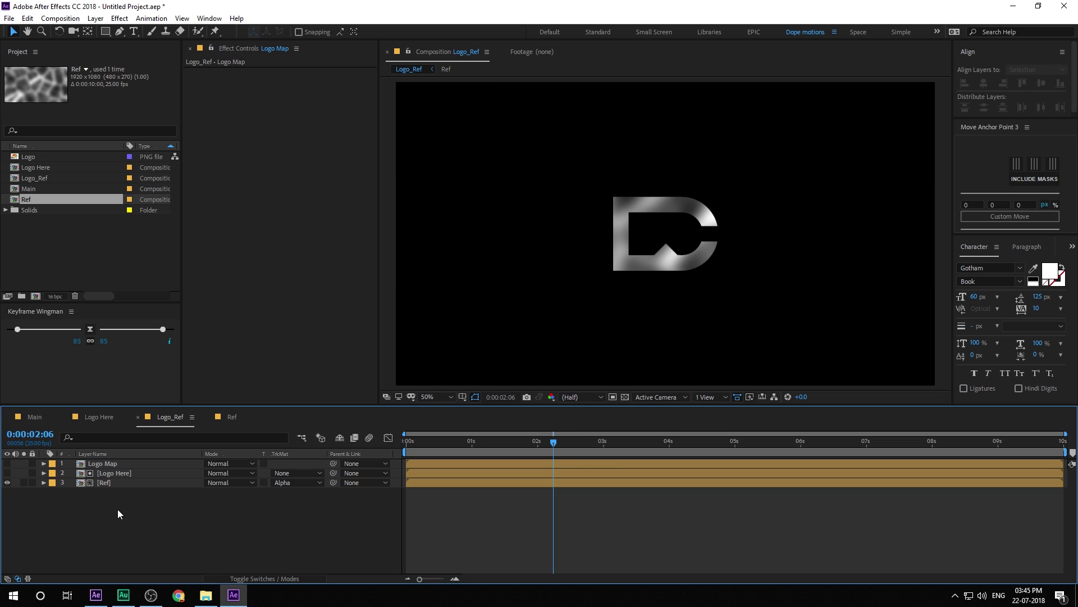
click(119, 483)
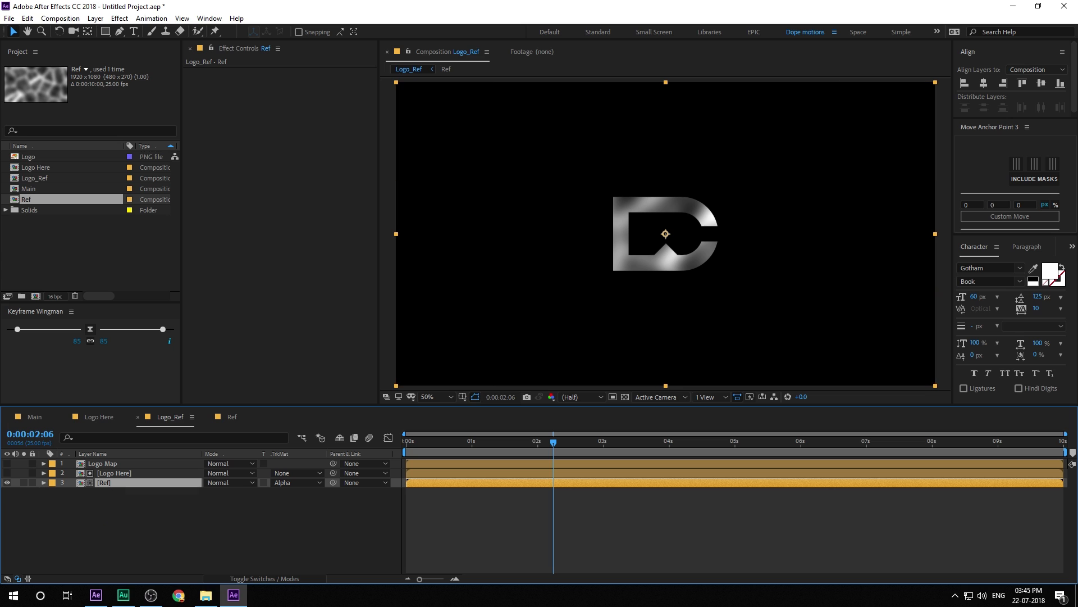
click(96, 595)
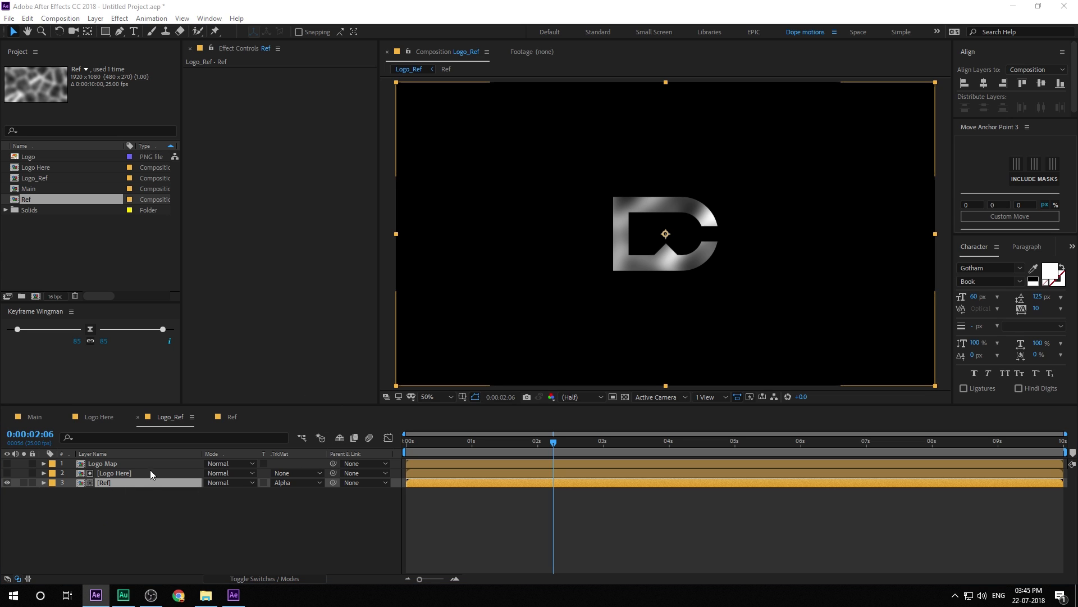
key(ctrl+space)
text(cc)
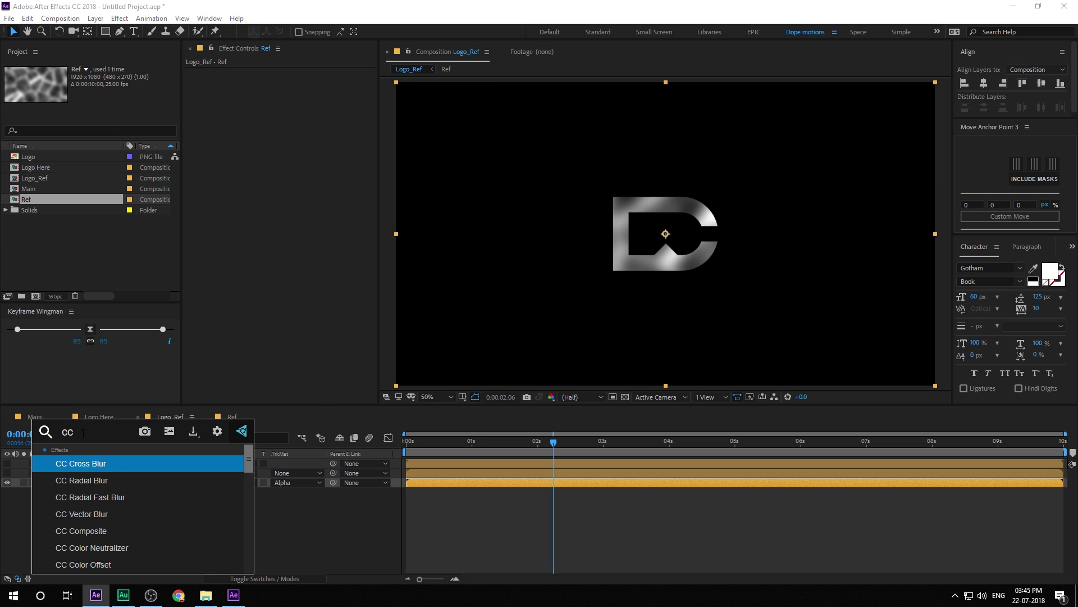
text( b)
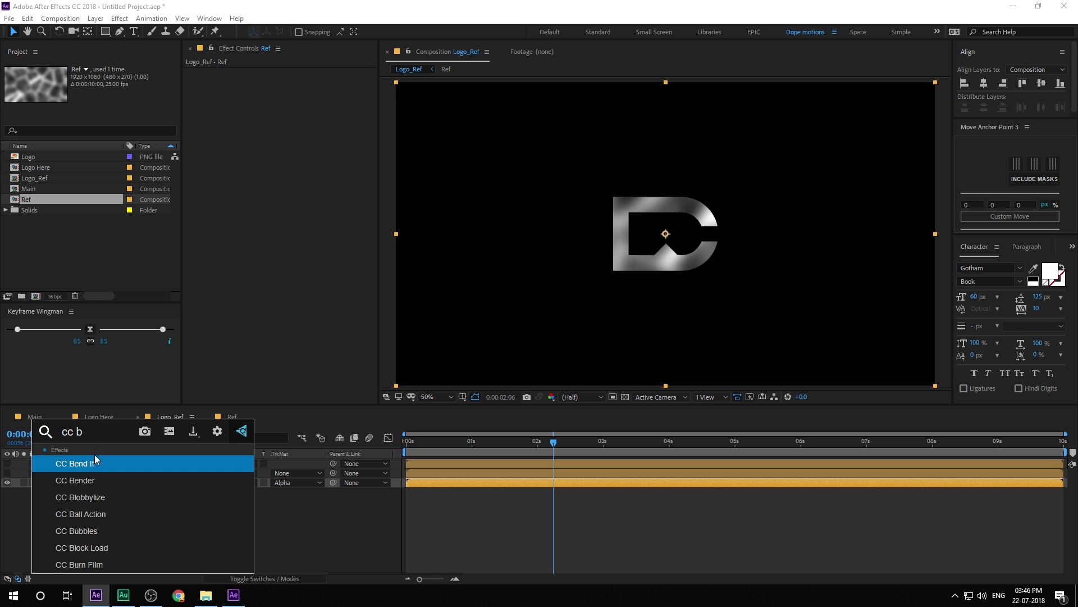
click(153, 499)
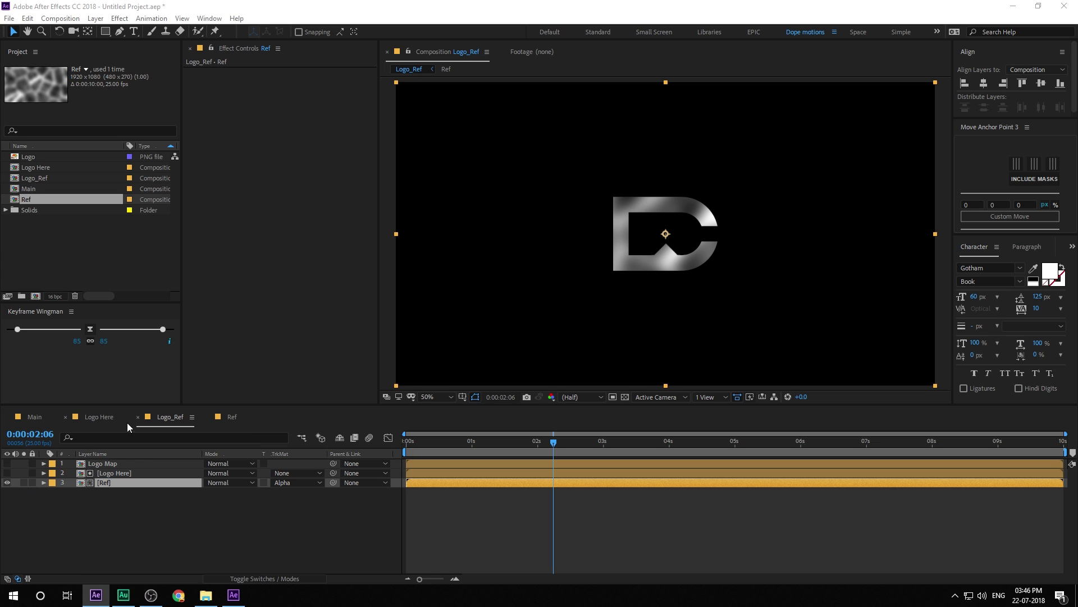
click(140, 525)
- Apply the CC Blobbylize effect to the Ref layer in Logo_Ref and expand its Blobbiness settings
click(113, 482)
key(ctrl+space)
text(cc)
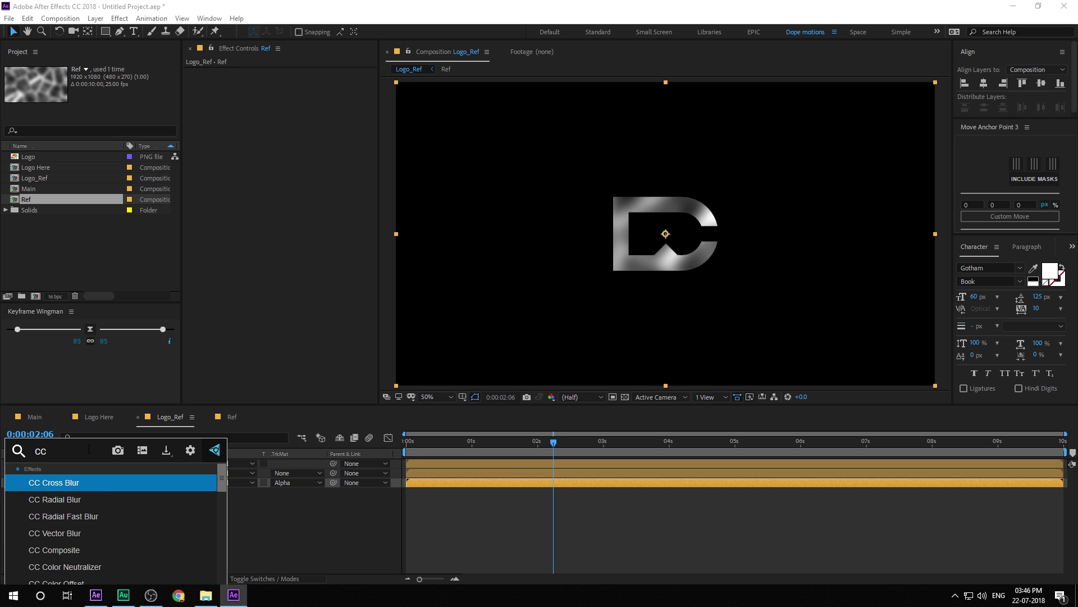
text( bb)
key(BackSpace)
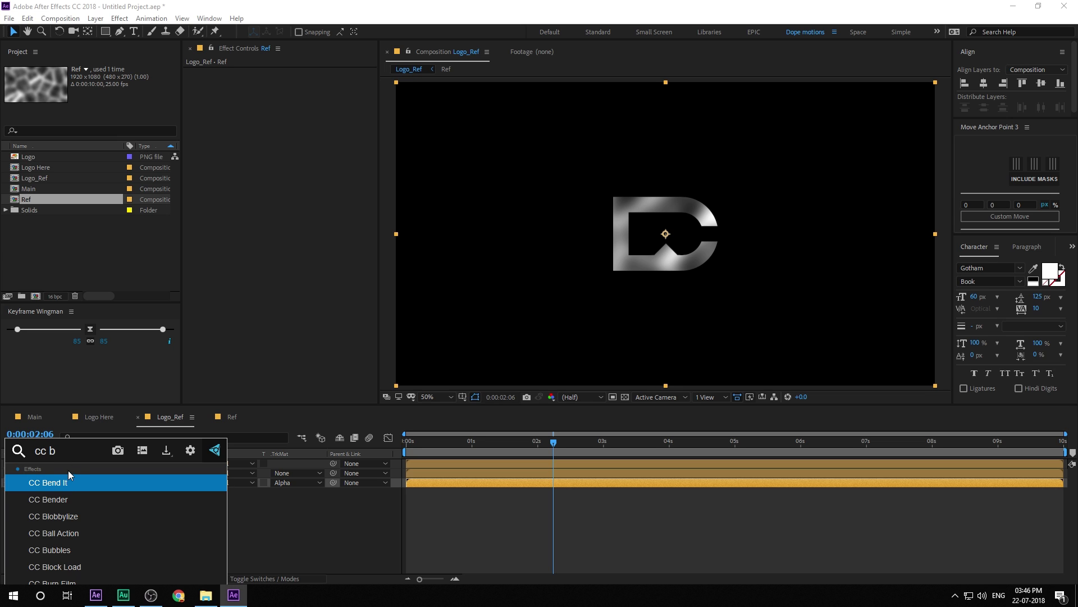
key(Down)
key(Down)
key(Return)
key(.)
key(.)
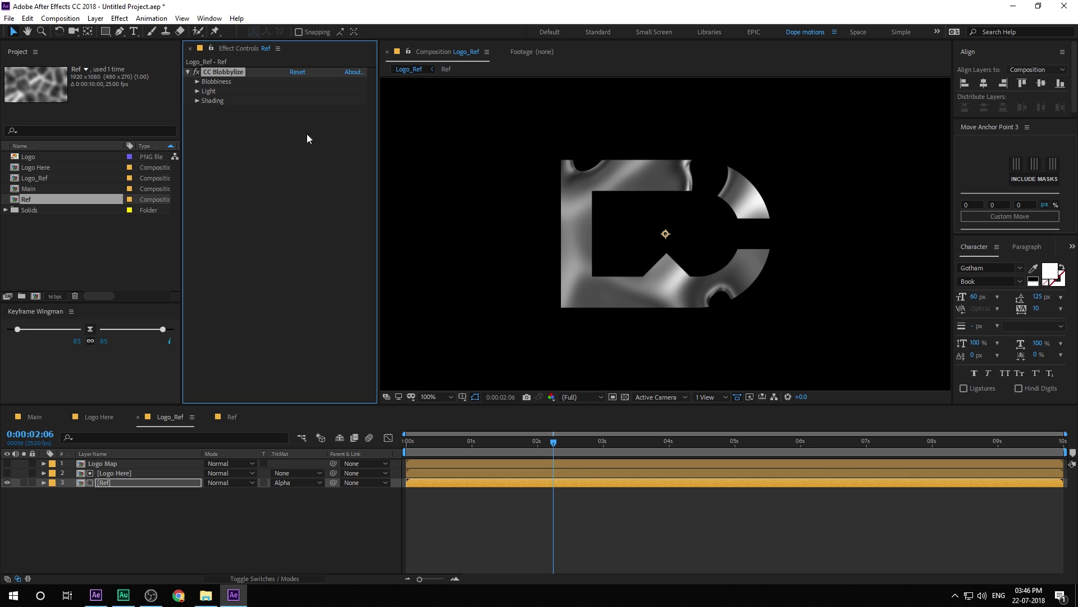
click(198, 81)
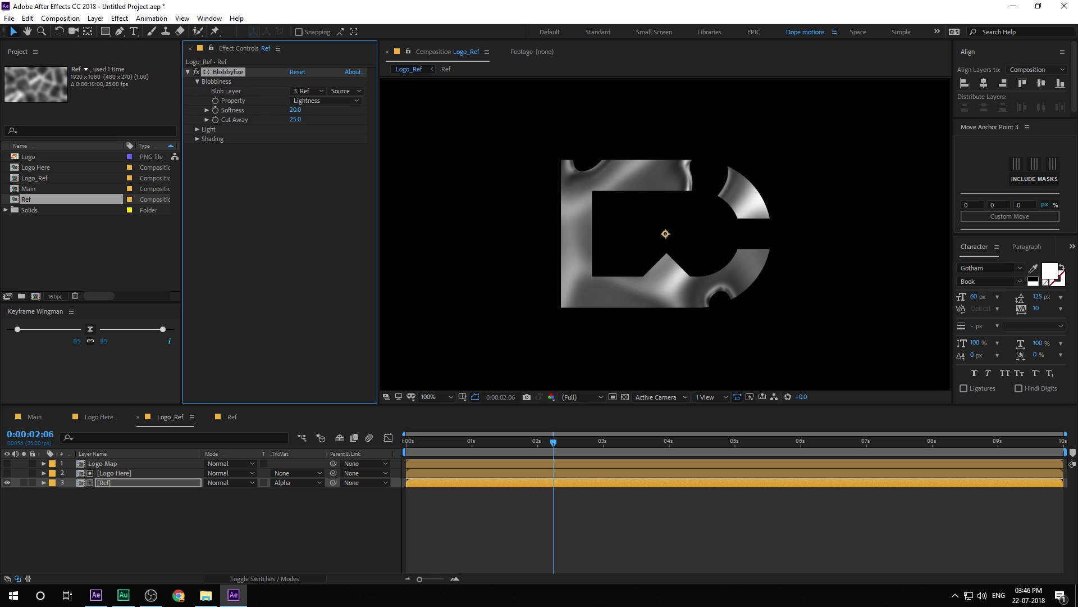
- Set CC Blobbylize's Blob Layer to Logo Map and its Property to Alpha
key(alt+Tab)
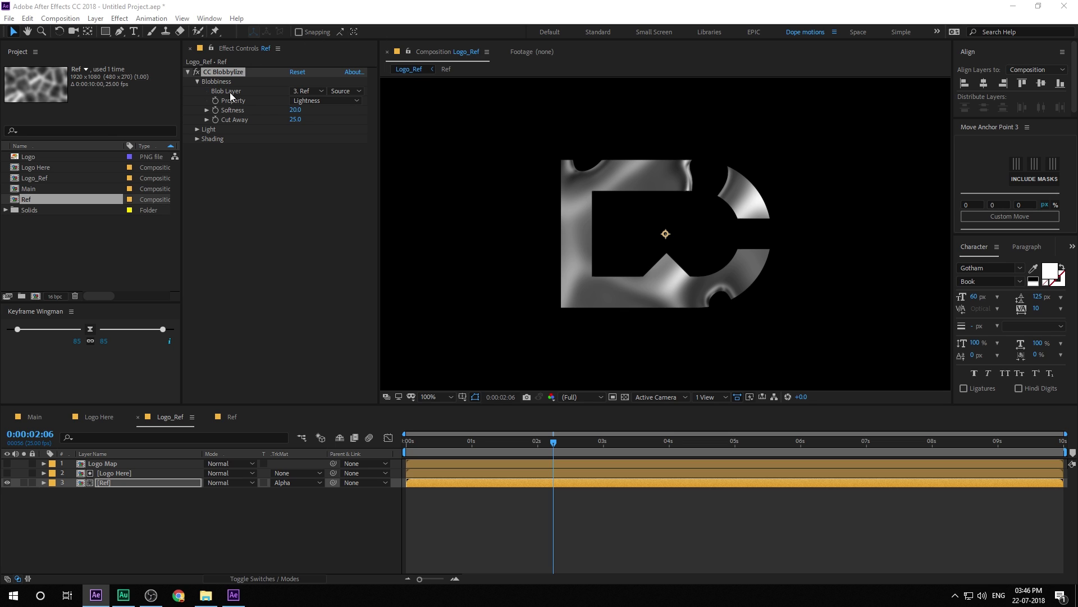
click(314, 91)
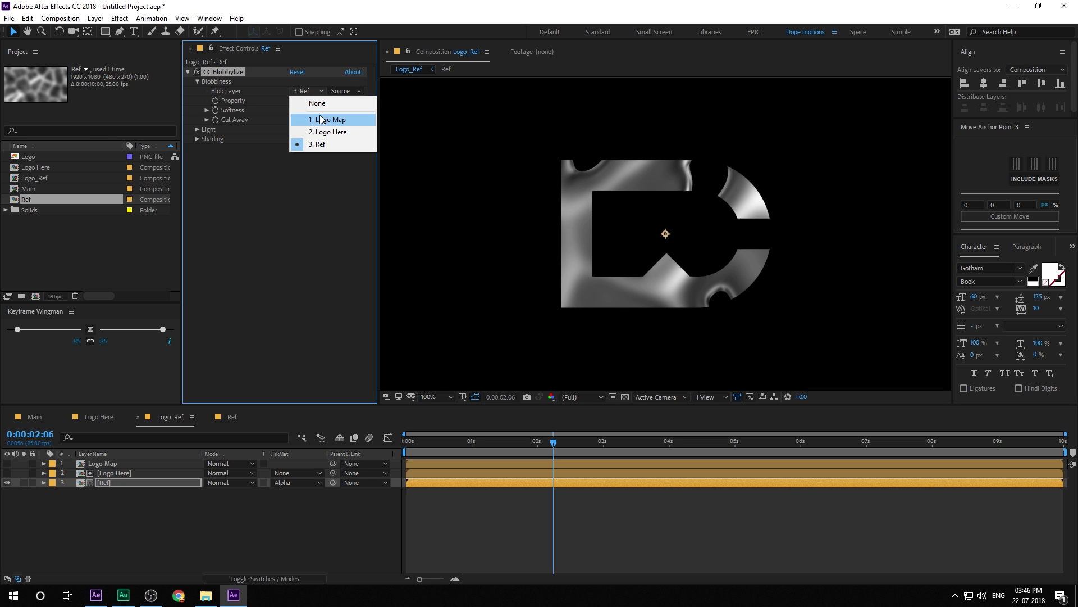
click(319, 117)
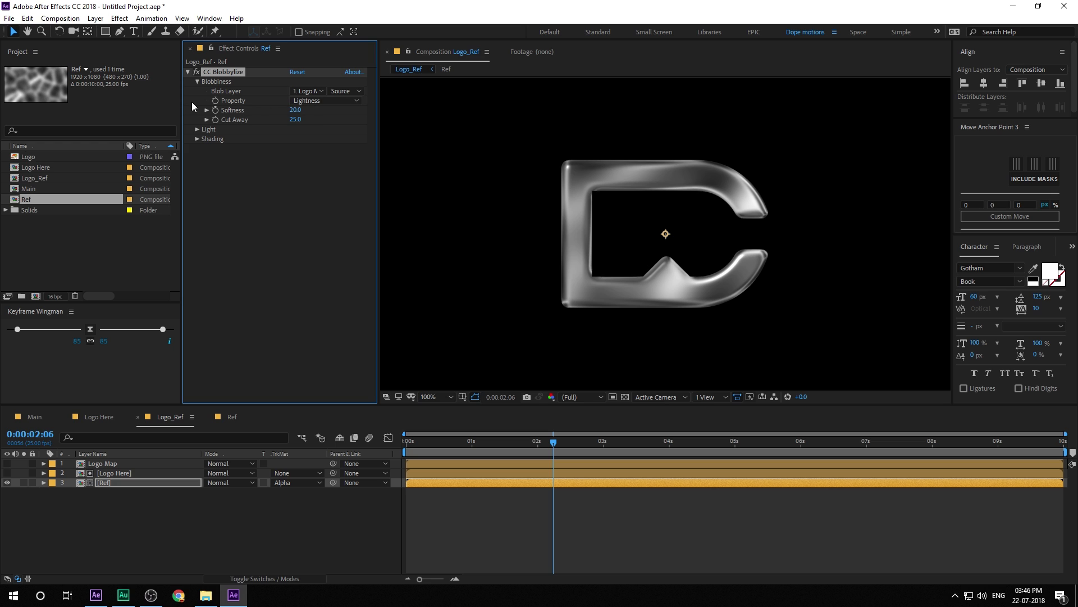
click(309, 100)
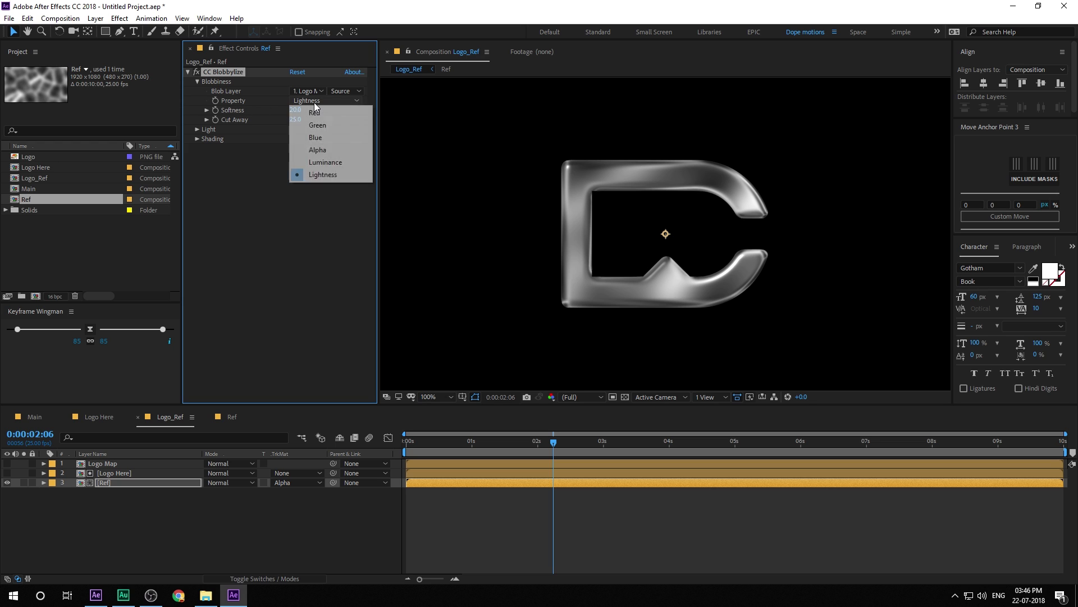
click(318, 150)
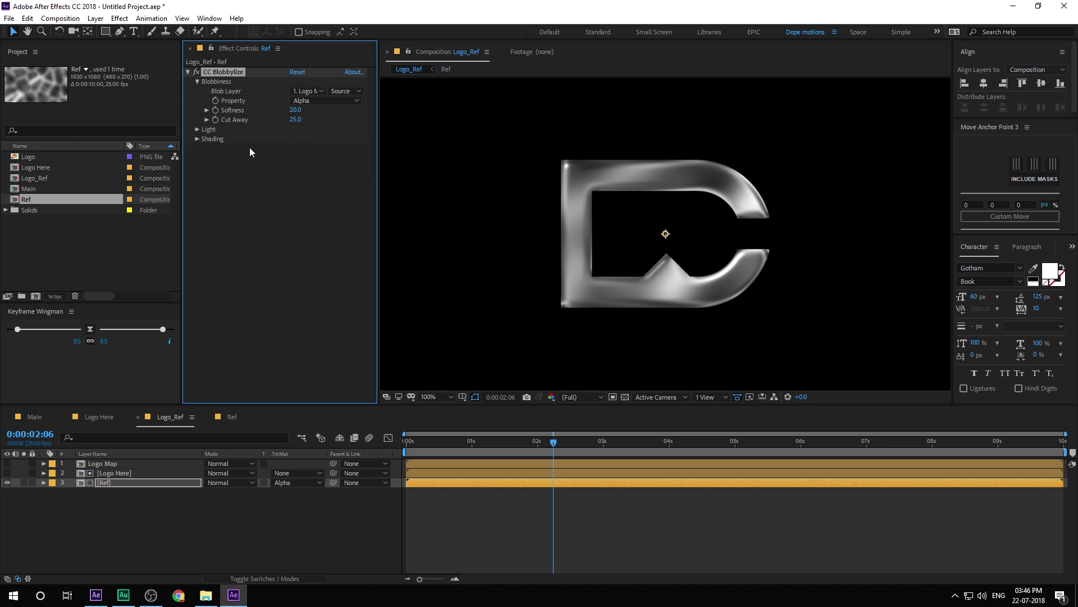
- Set the Blobbiness Softness to 4 and Cut Away to 0
click(296, 110)
text(4)
key(Return)
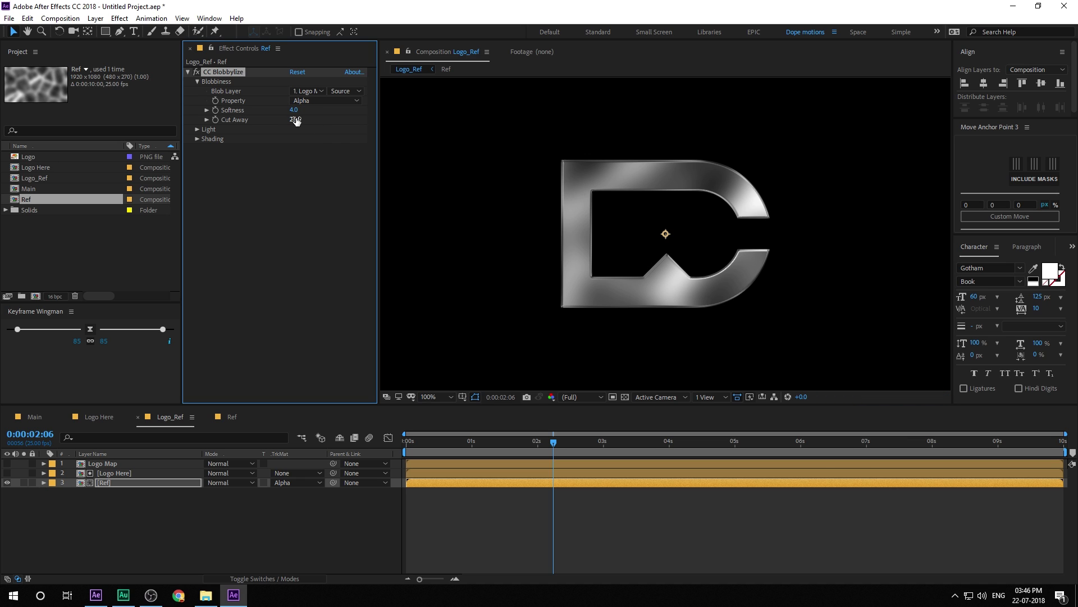
drag(295, 120, 259, 120)
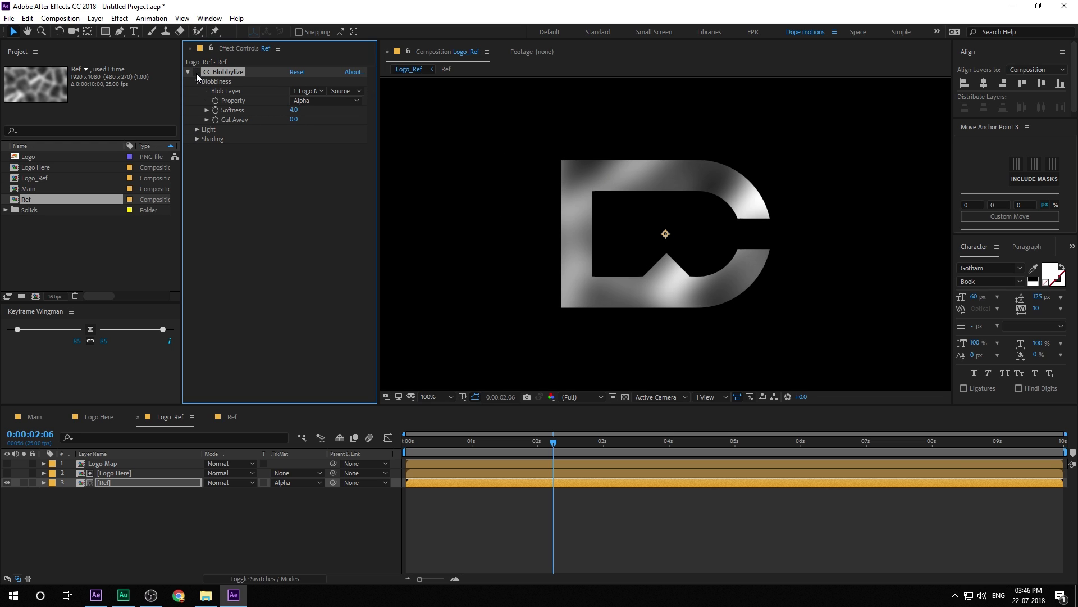
- Expand CC Blobbylize's Light settings and set the Light Direction to 345°
click(197, 130)
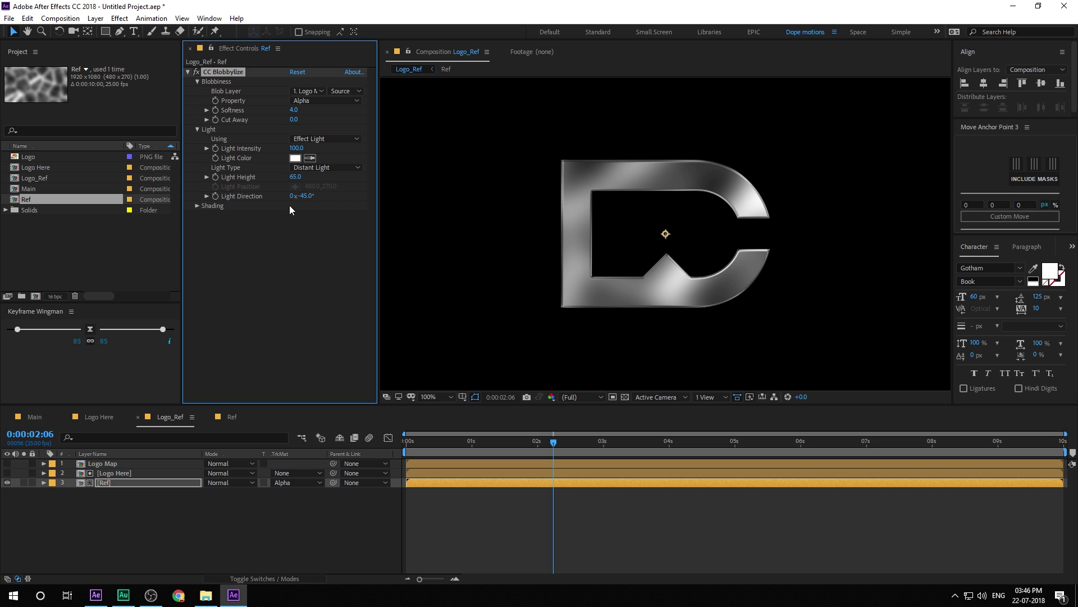
click(307, 196)
text(345)
key(Return)
- Expand CC Blobbylize's Shading settings and set Ambient to 100 and Diffuse to 0
click(197, 206)
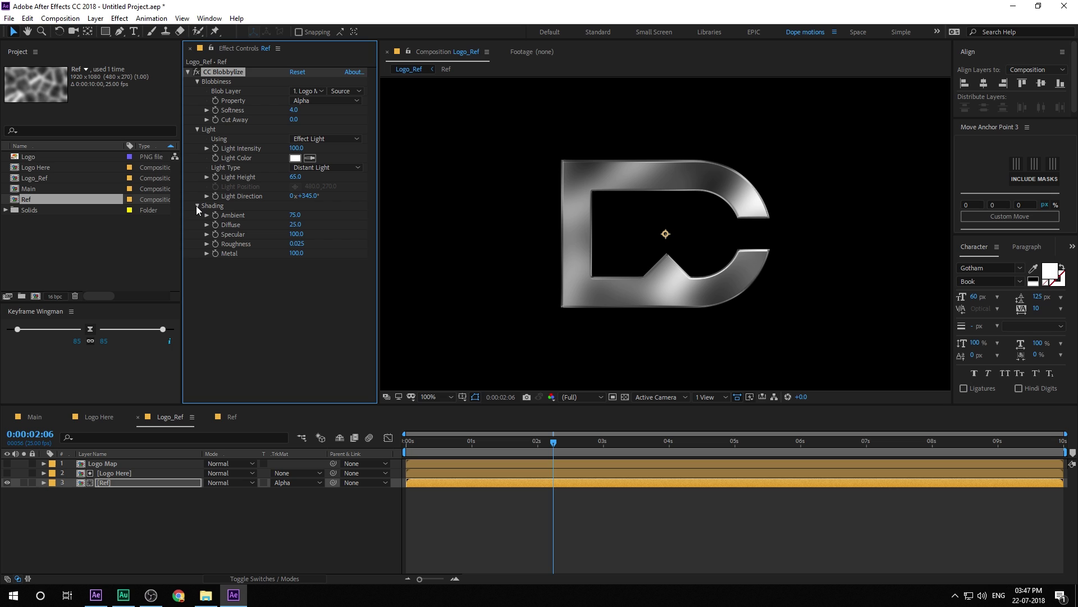
drag(293, 215, 299, 215)
click(299, 215)
text(100)
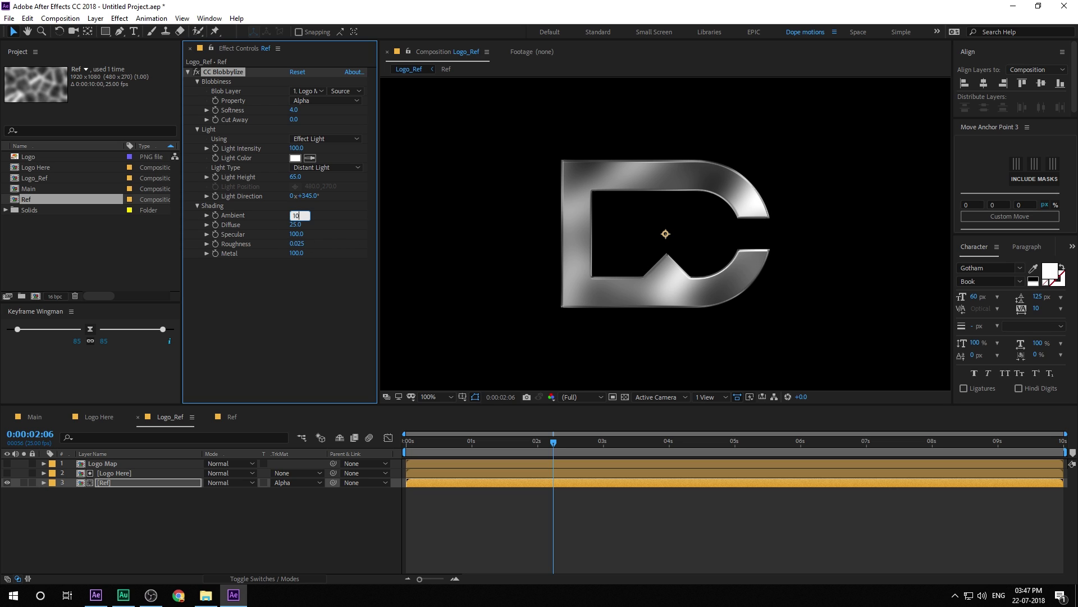
key(Return)
click(295, 225)
text(0)
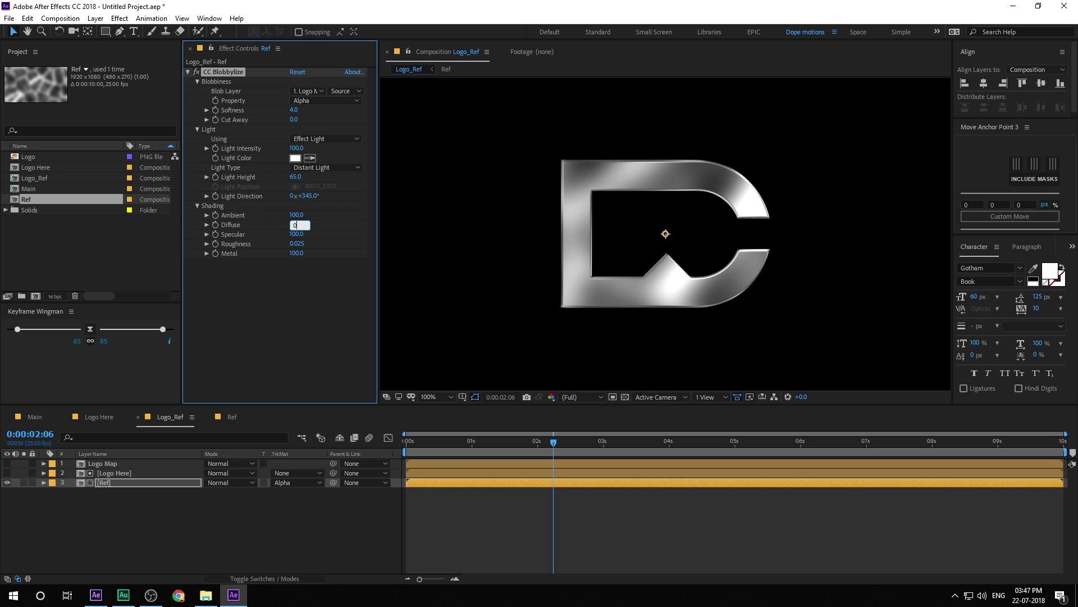
key(Return)
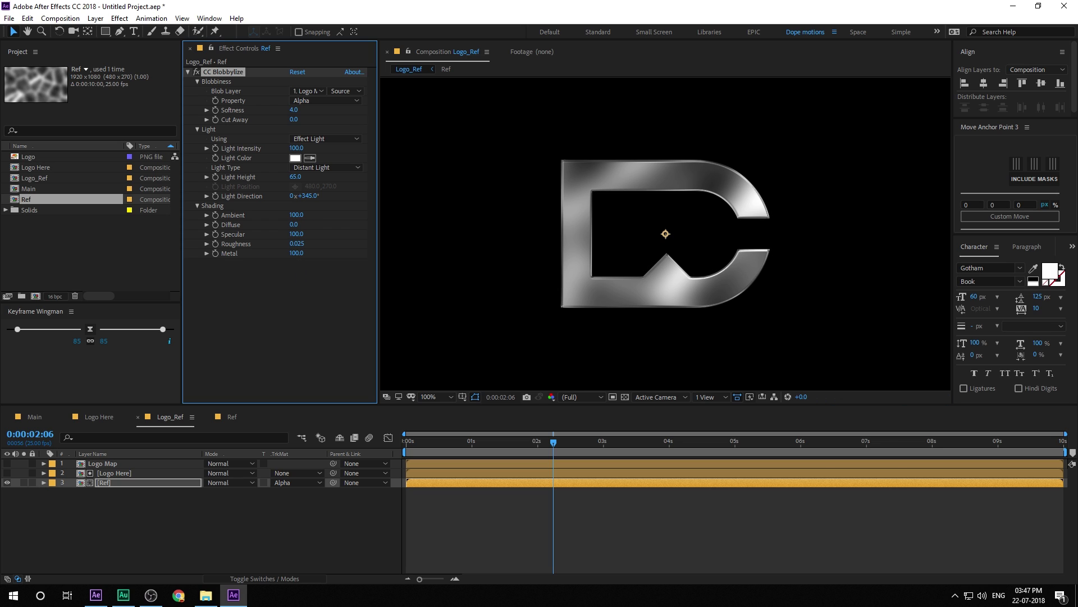
- Add the Curves effect to the Ref layer and raise the RGB curve's midtones slightly to brighten the logo
key(alt+Tab)
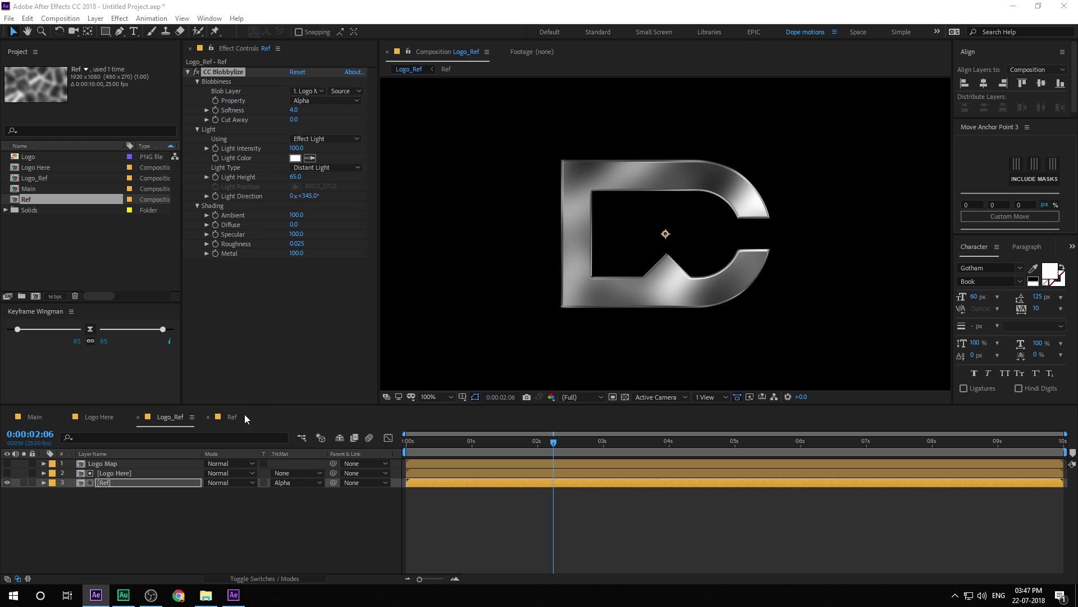
click(109, 483)
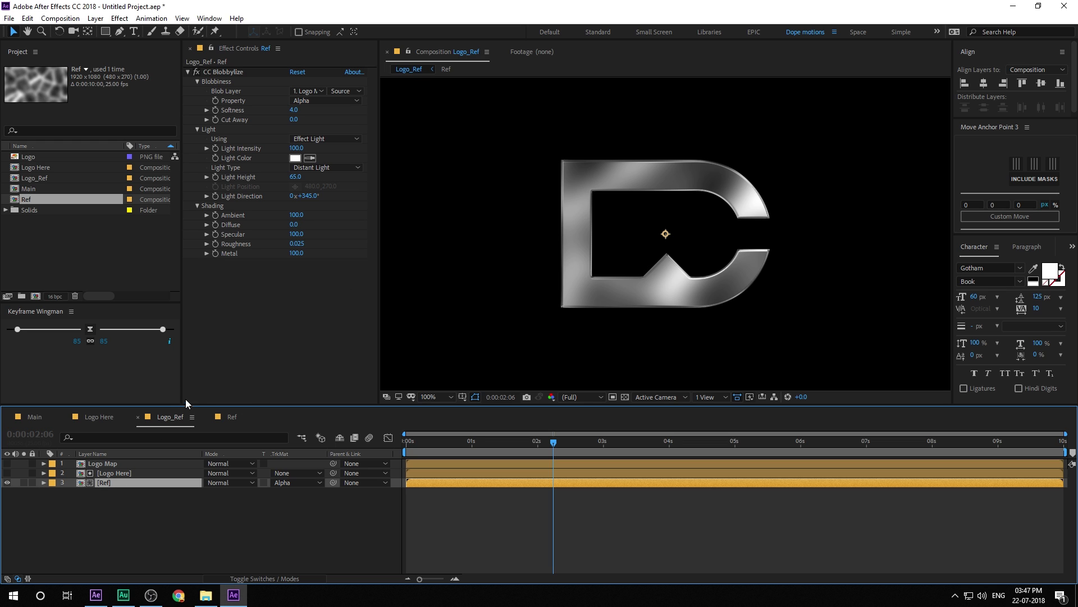
key(ctrl+space)
click(119, 378)
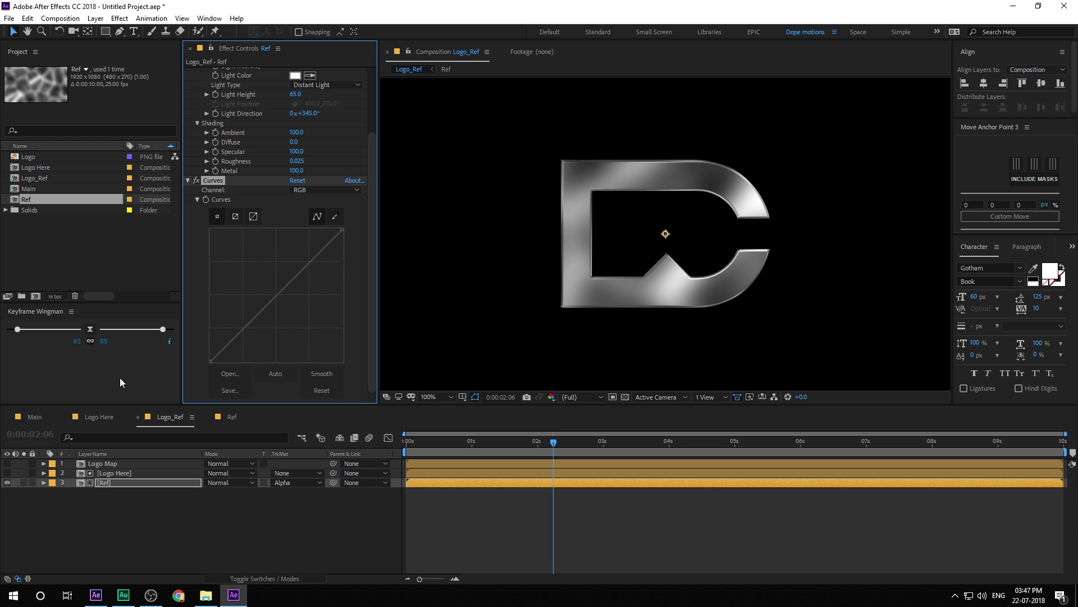
key(alt+Tab)
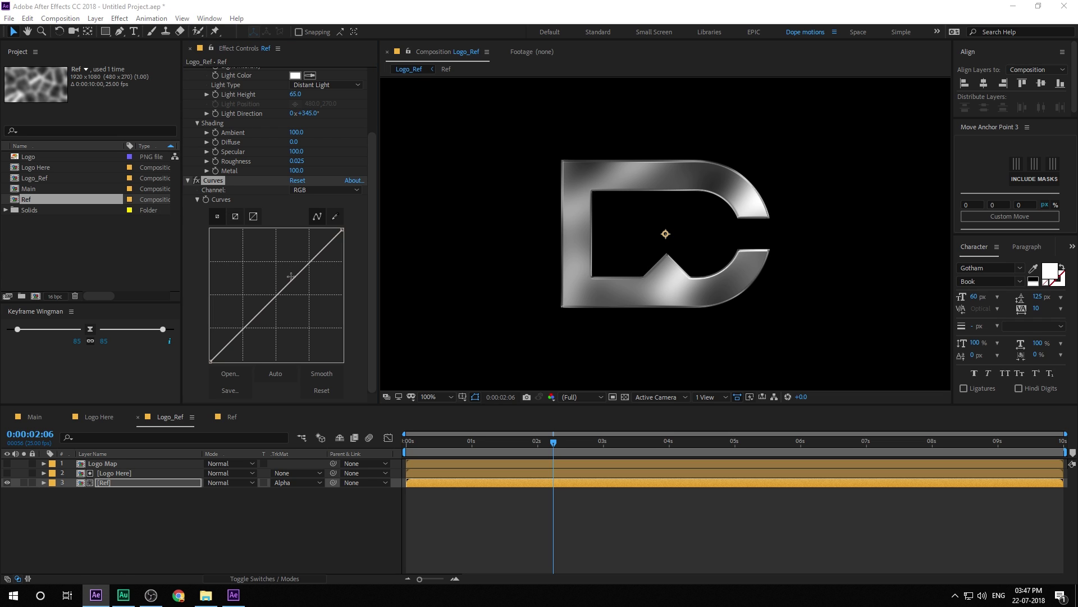
drag(291, 279, 284, 265)
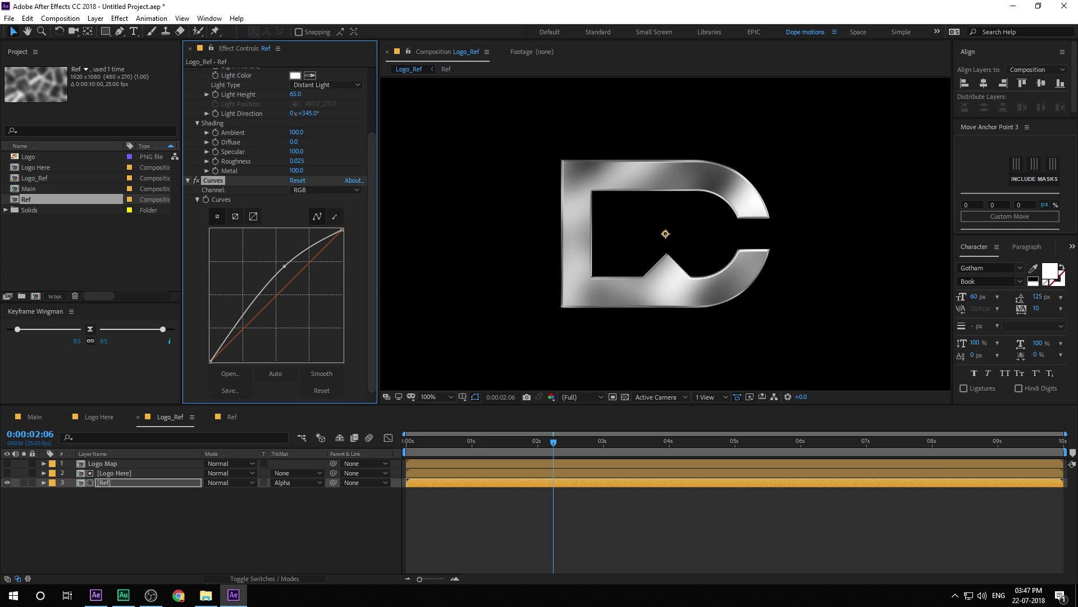
- Apply the CC Light Sweep effect to the Ref layer in Logo_Ref
click(110, 481)
key(ctrl+space)
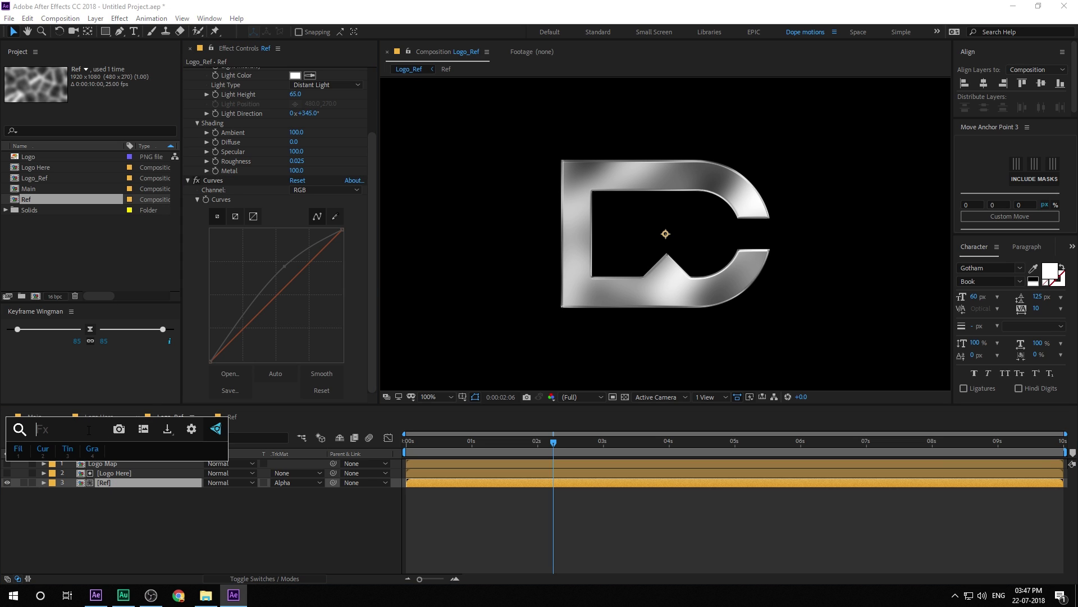
text(cc li)
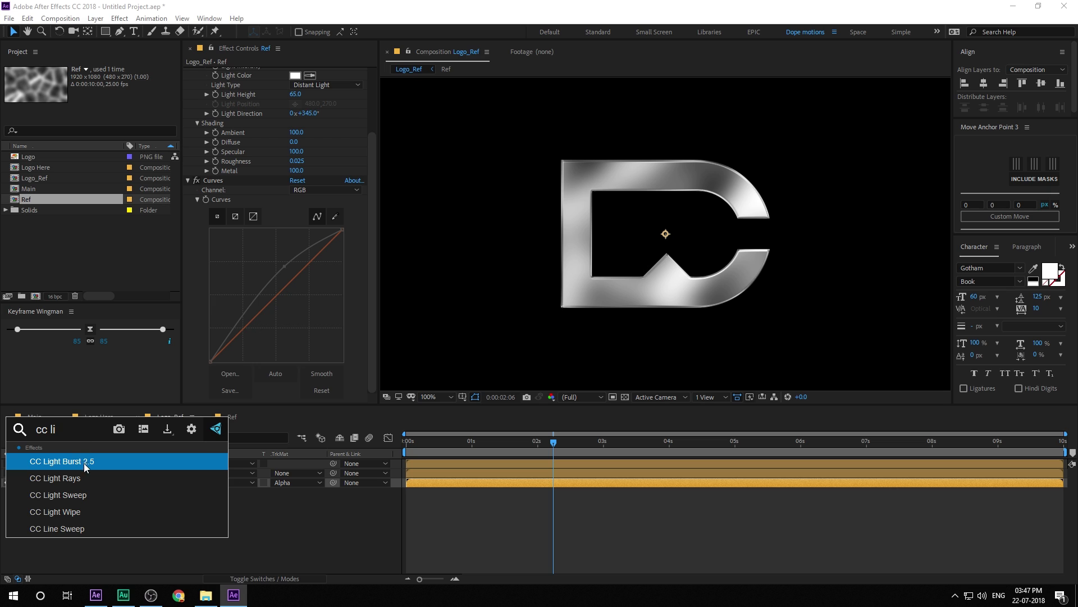
click(62, 493)
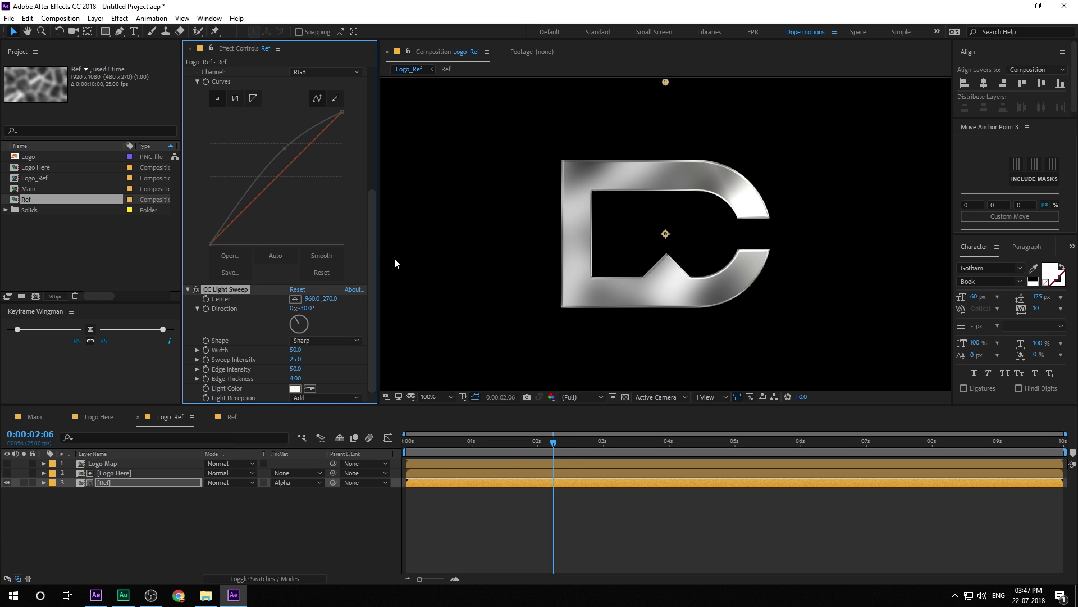
- Set the Light Sweep's Width to 60, Sweep Intensity to 30, Edge Intensity to 150 and Edge Thickness to 10
click(295, 349)
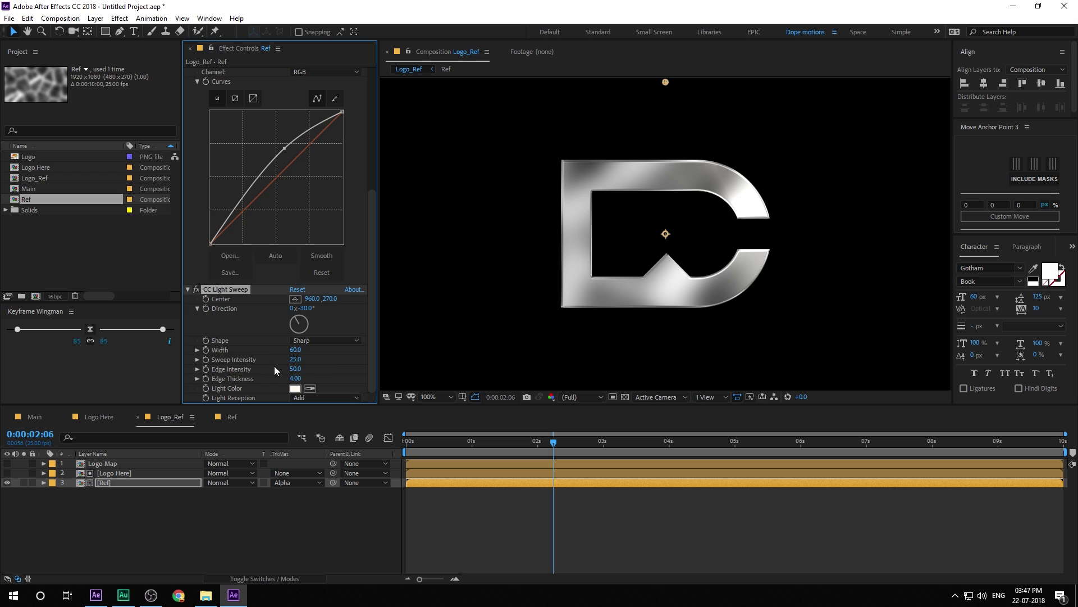
click(296, 359)
text(30)
key(Return)
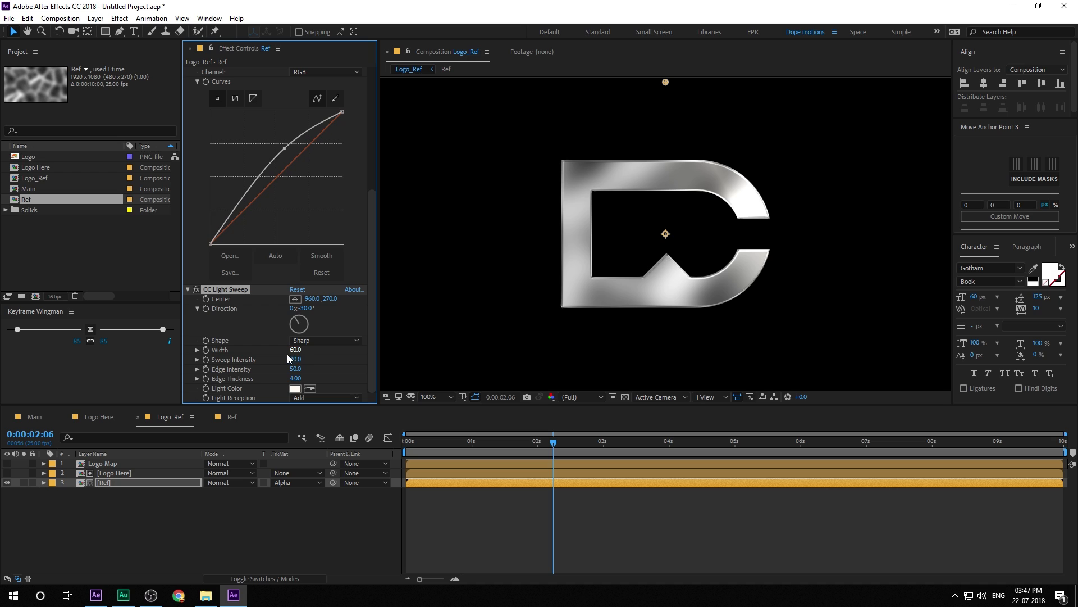
click(296, 369)
text(150)
key(Return)
click(295, 378)
text(10)
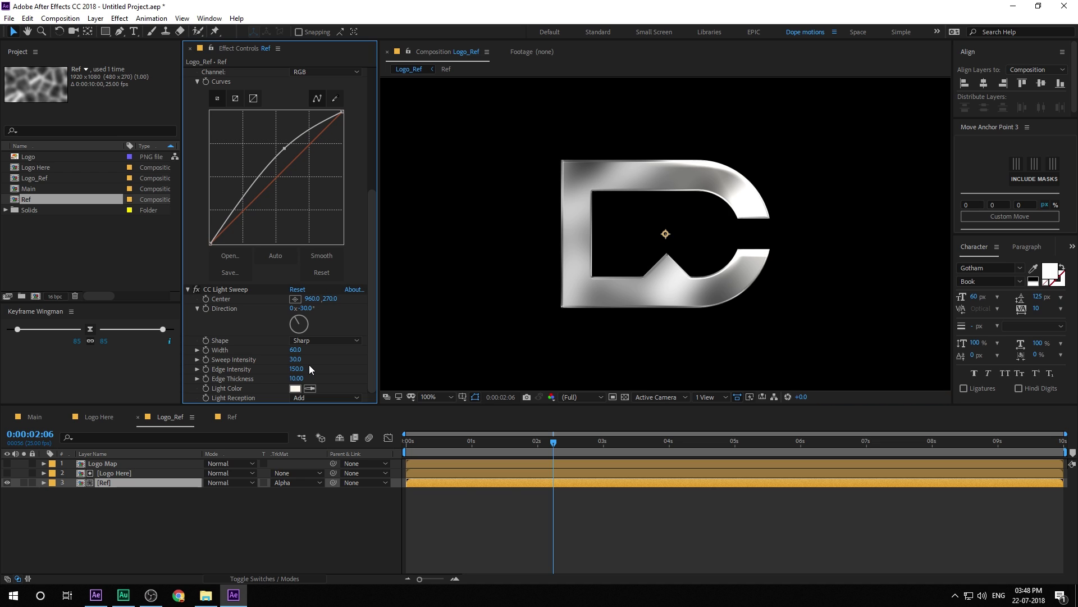
click(309, 366)
- Move the Light Sweep's Center to about 669, 615 beside the logo and start keyframing it at 0:00:04:00
click(220, 290)
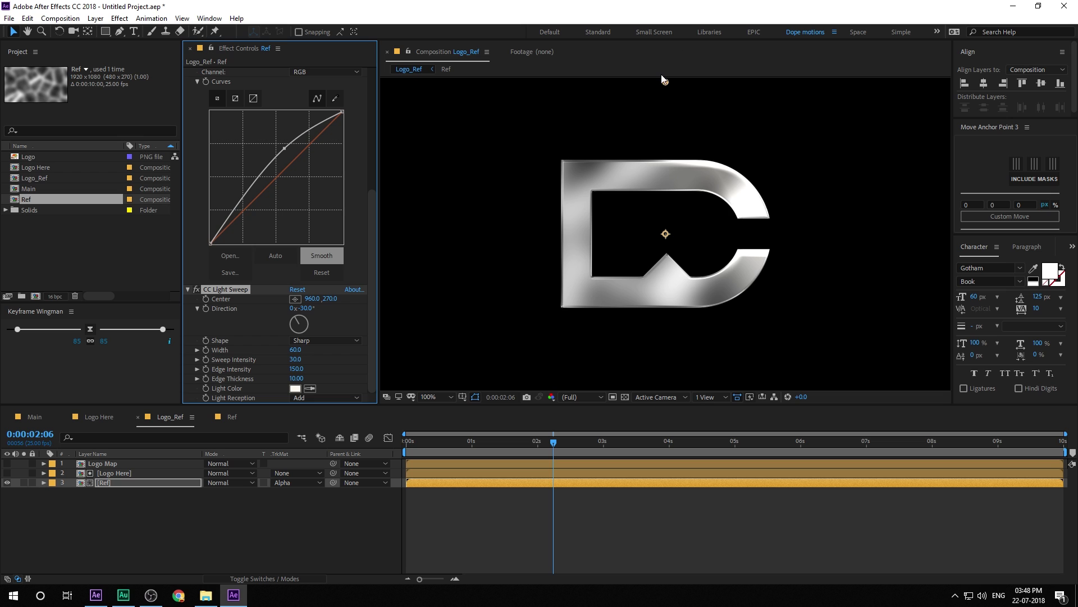
drag(665, 80, 502, 276)
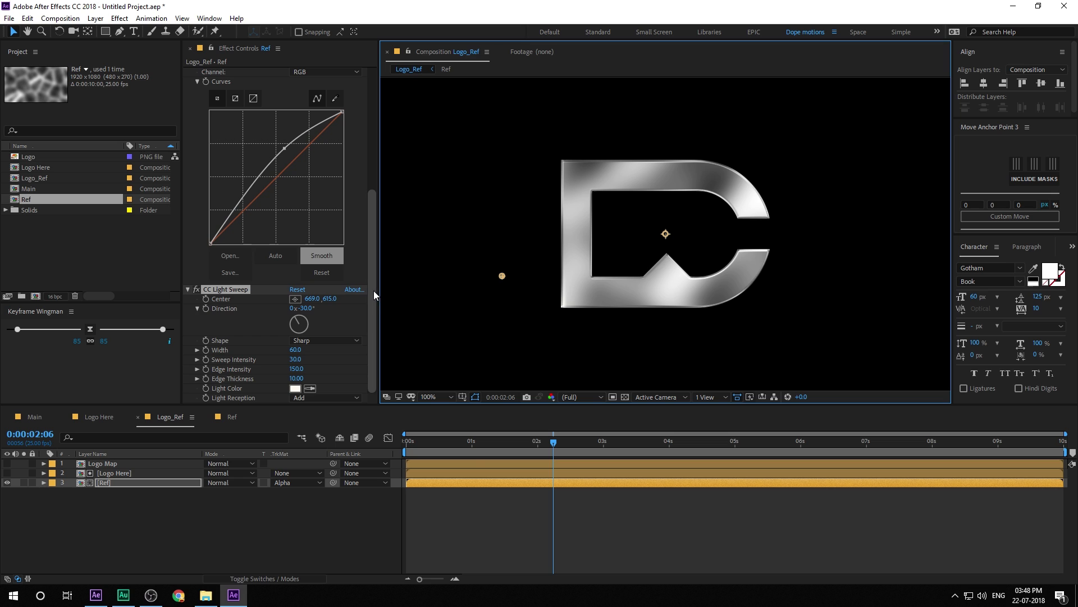
drag(548, 441, 667, 454)
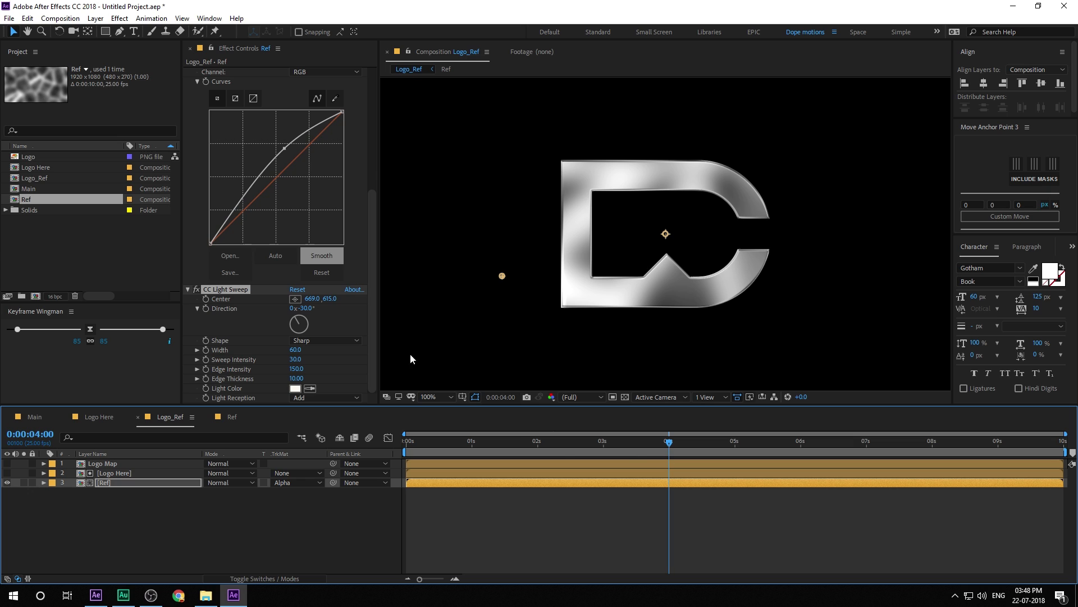
click(204, 299)
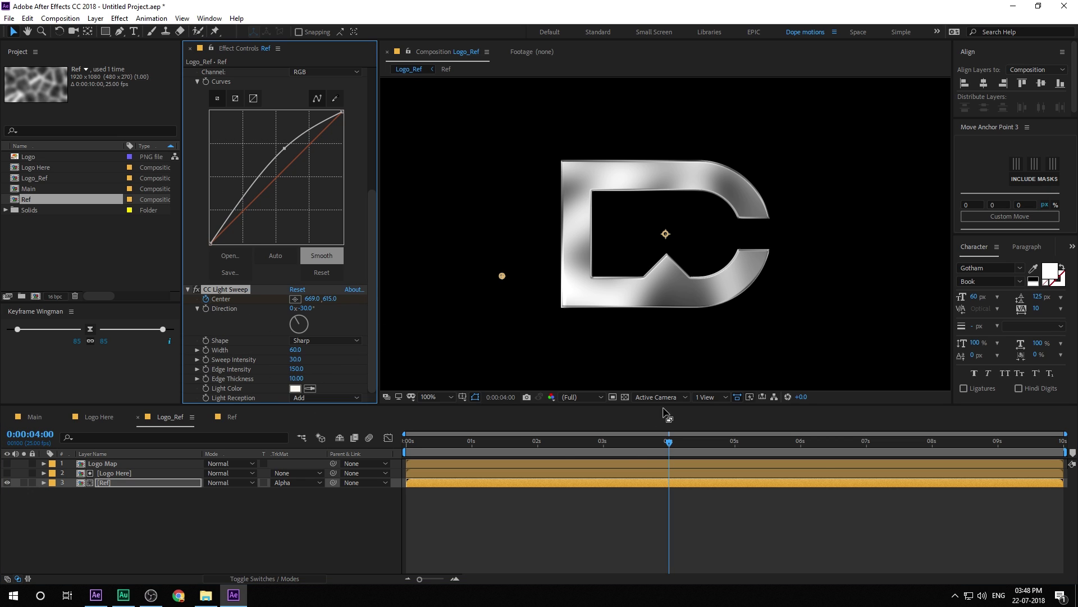
- At 0:00:05:15, move the Light Sweep's Center to about 1195, 383, past the logo's opposite side
drag(668, 444, 775, 460)
drag(502, 276, 742, 165)
drag(789, 149, 796, 146)
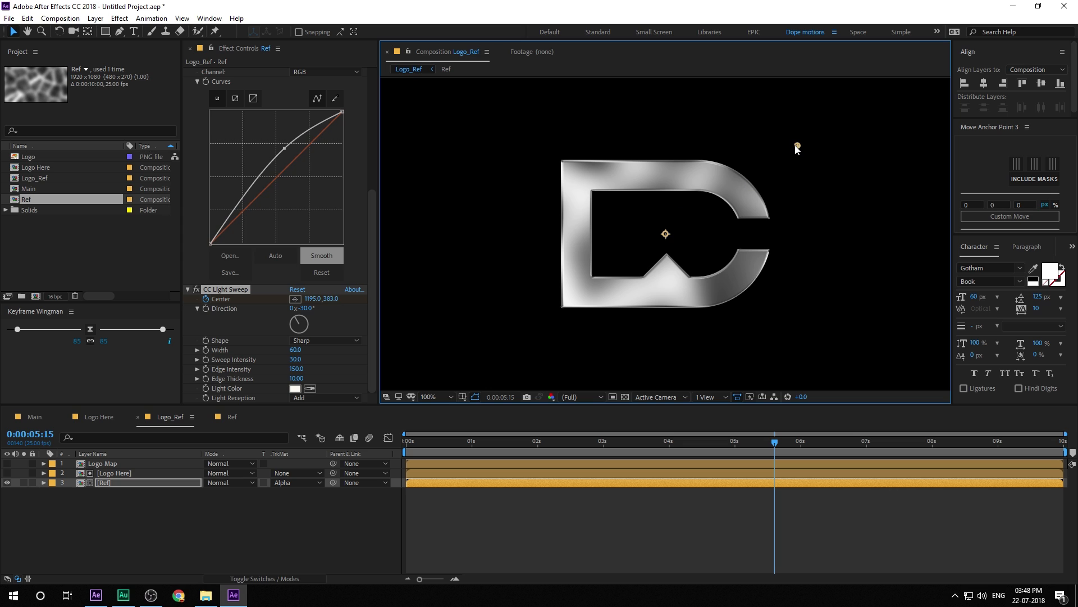
- Reveal the Ref layer's keyframes and apply Easy Ease to both Light Sweep Center keyframes
key(u)
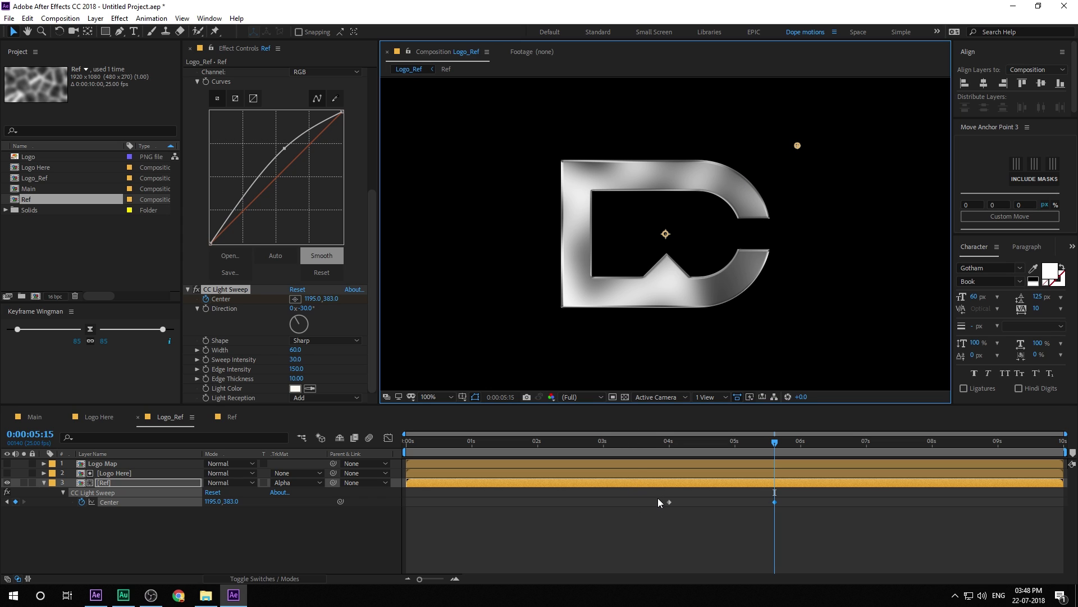
drag(659, 498, 810, 516)
- Preview the light sweep passing over the logo from about 0:00:04:00 and collapse the Ref layer's properties
click(670, 441)
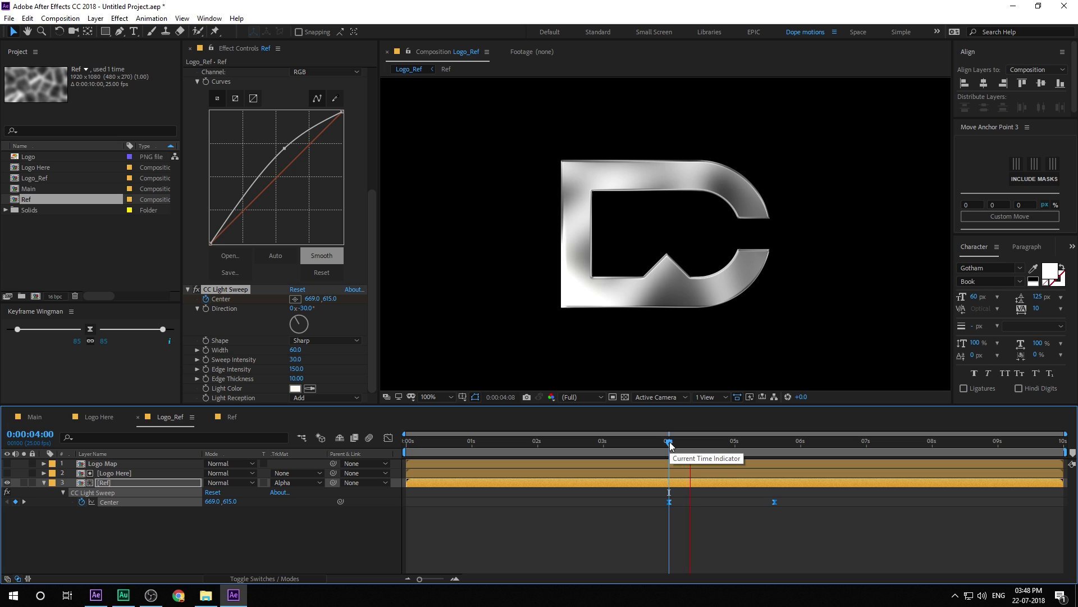
drag(670, 444, 679, 442)
key(comma)
key(comma)
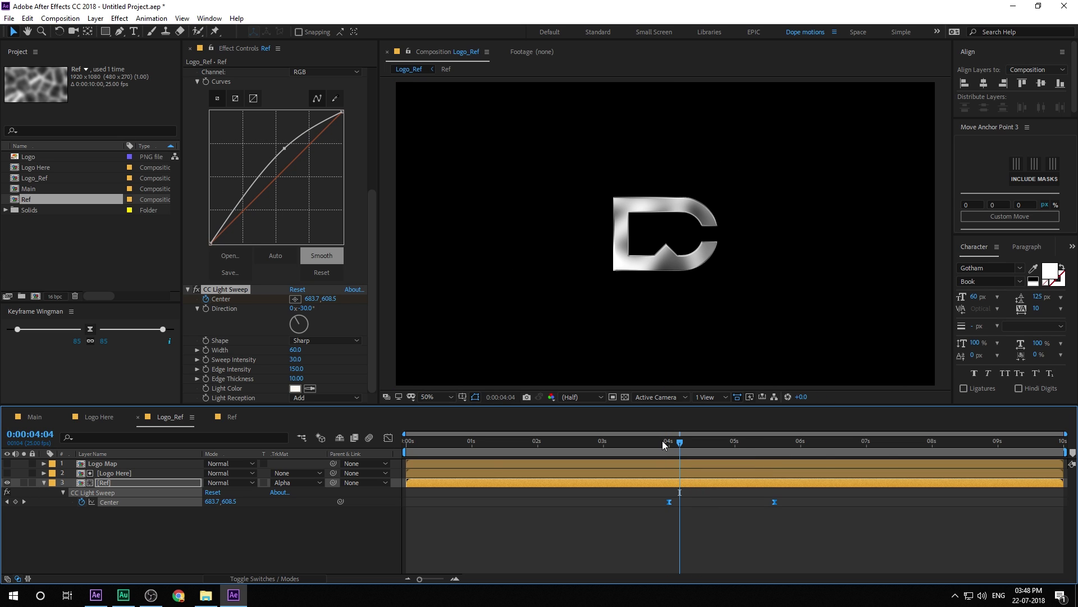
key(space)
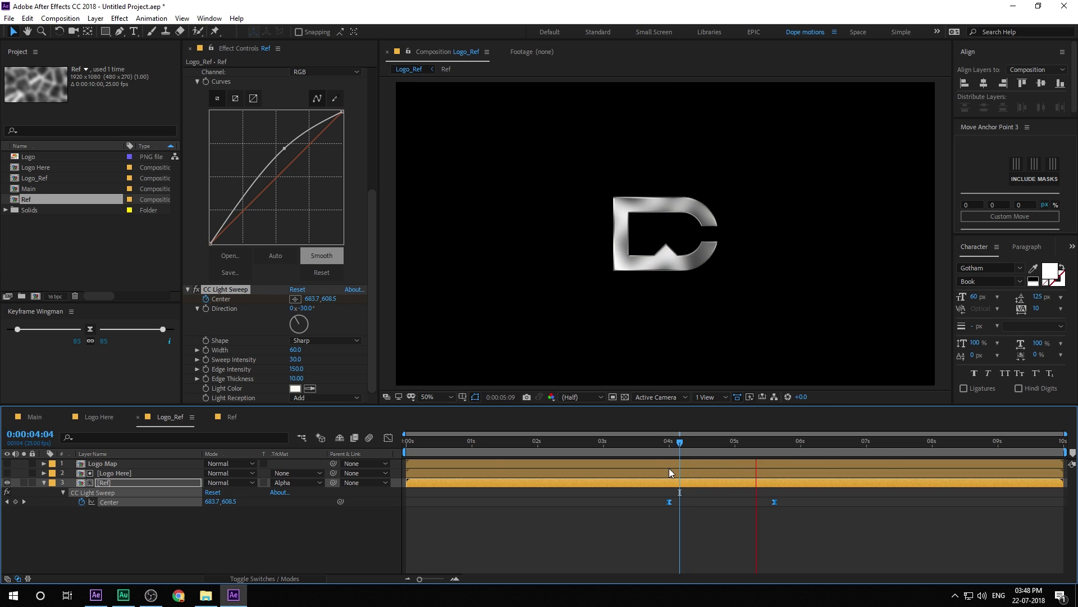
drag(678, 441, 777, 452)
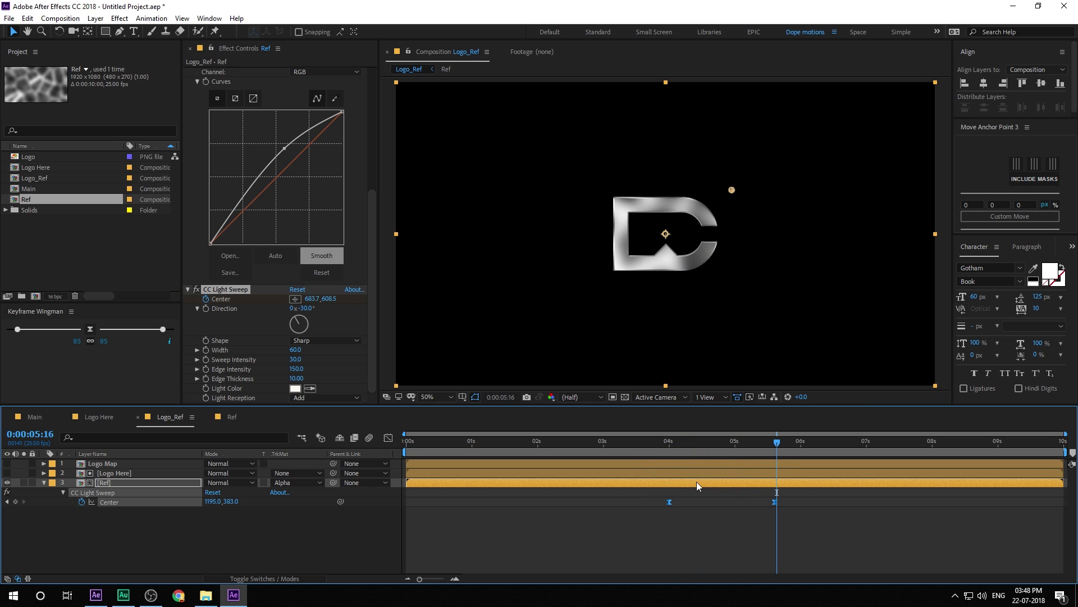
click(197, 427)
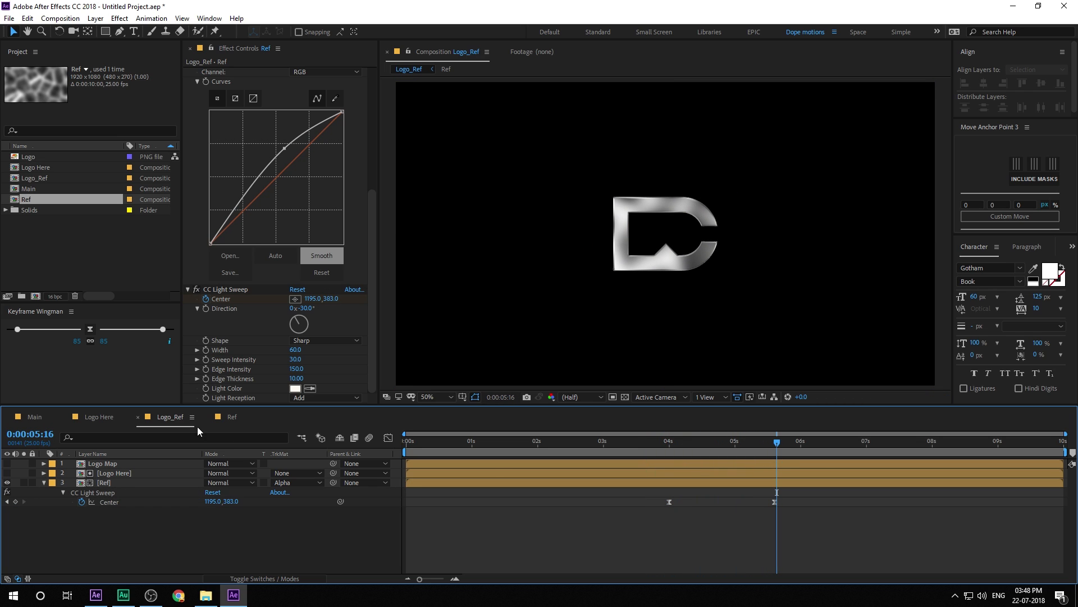
click(44, 483)
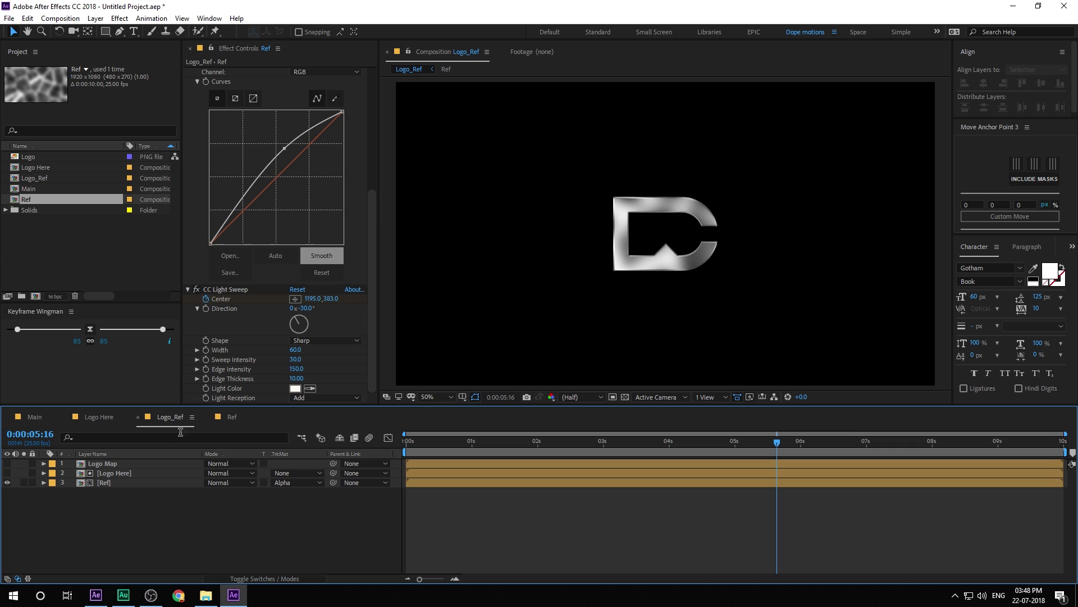
- Duplicate the Logo Map layer, rename the copy Bevel and make it visible
click(101, 464)
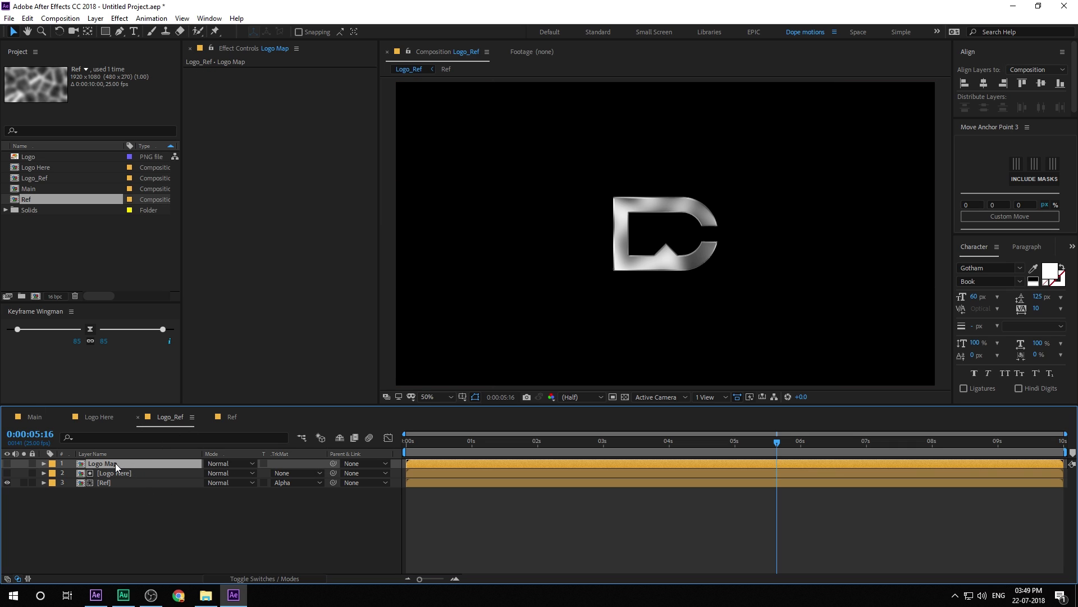
key(ctrl+d)
key(Return)
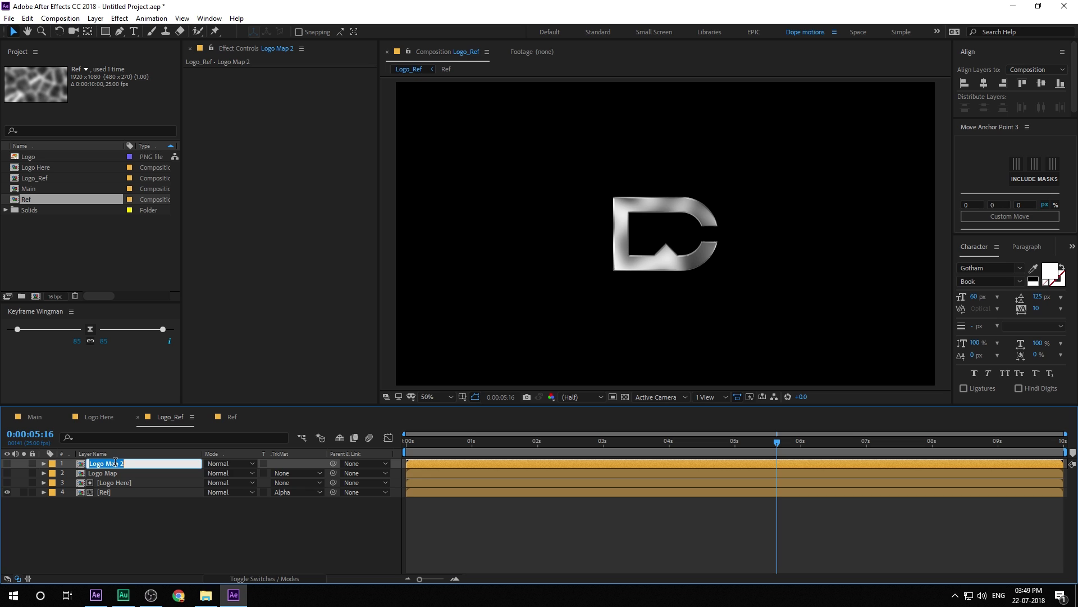
text(Bevel)
key(Return)
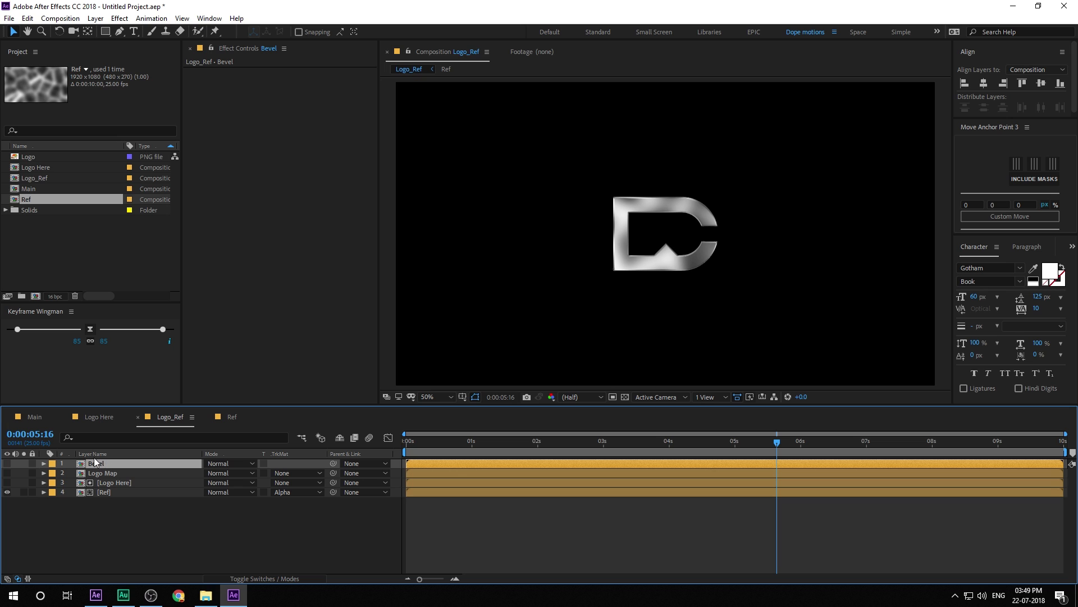
click(7, 464)
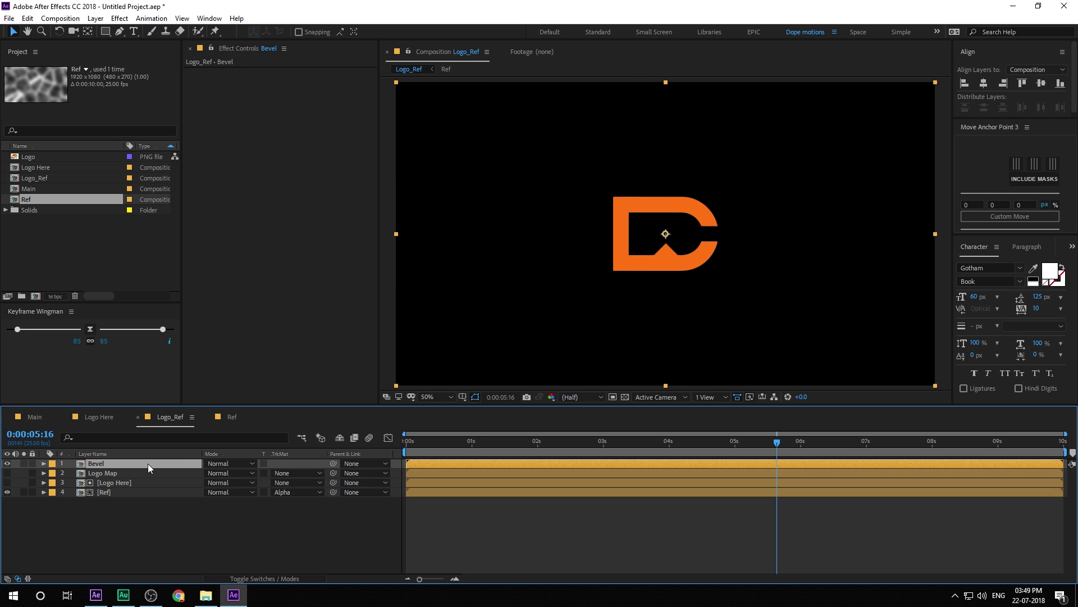
- Apply a Fill effect to the Bevel layer and set its color to black (000000)
key(ctrl+space)
click(98, 423)
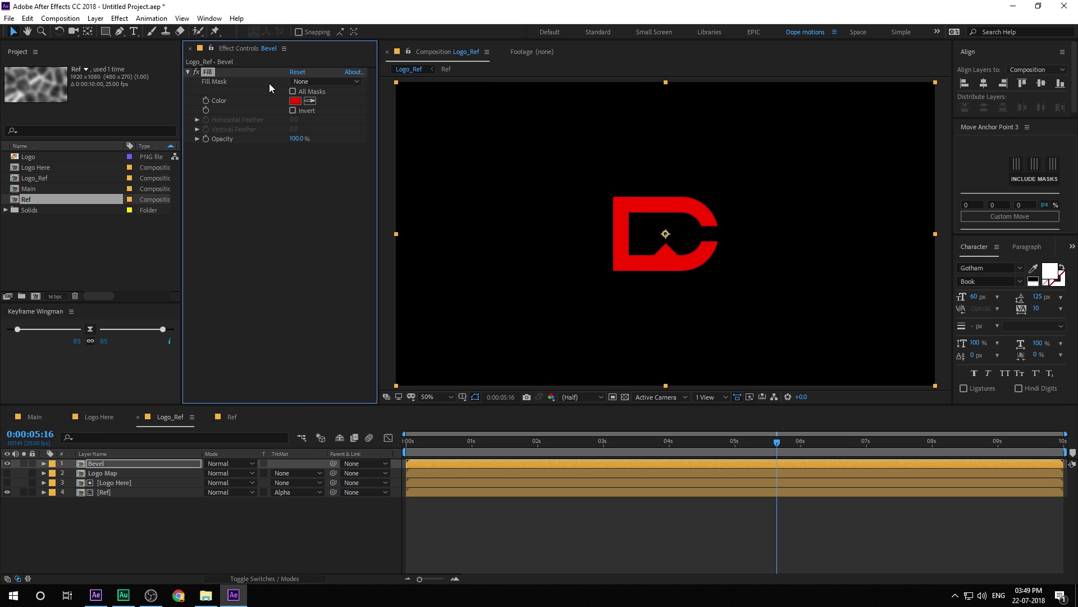
click(295, 100)
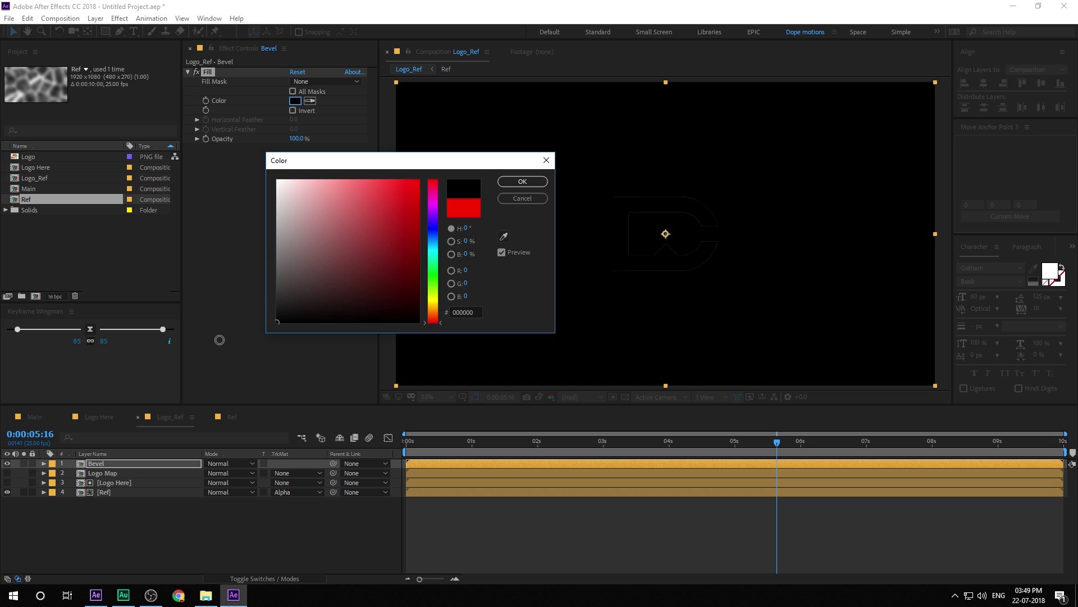
key(Return)
- Apply the Bevel Alpha effect to the Bevel layer
key(ctrl+space)
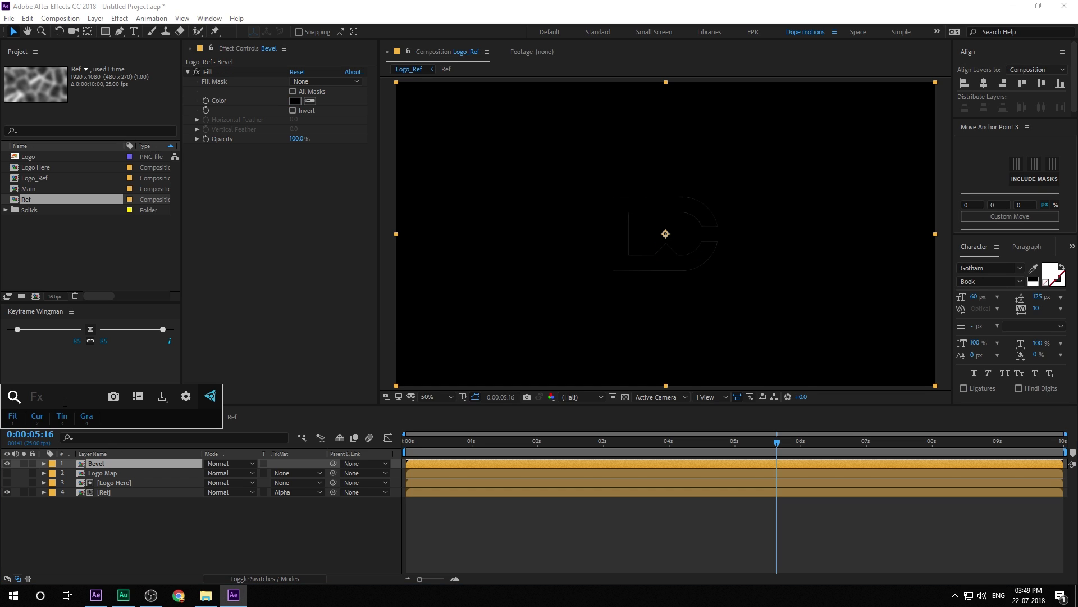
text(b)
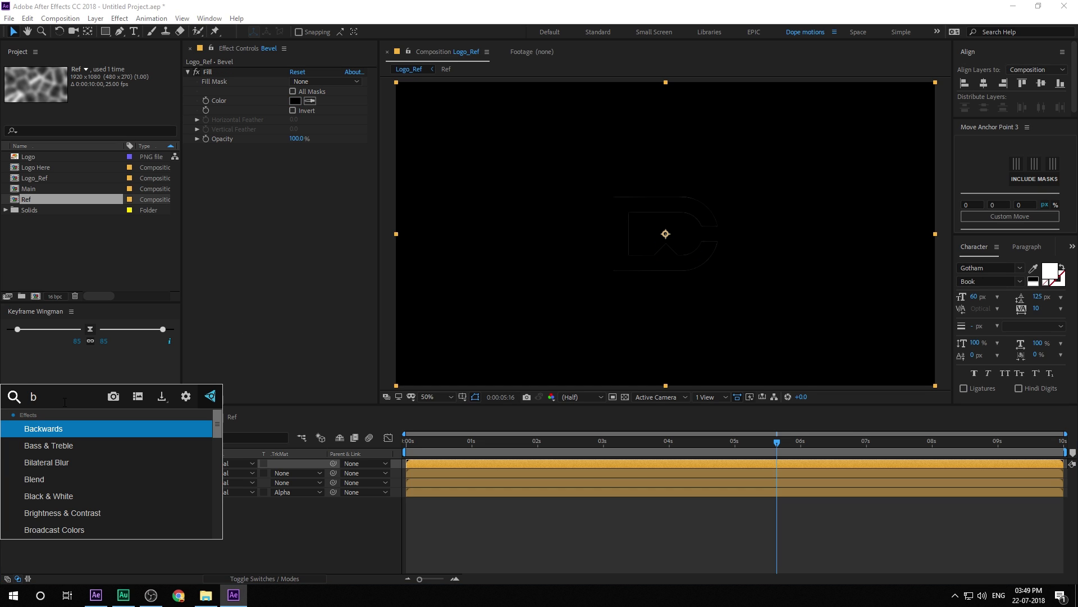
text(ev)
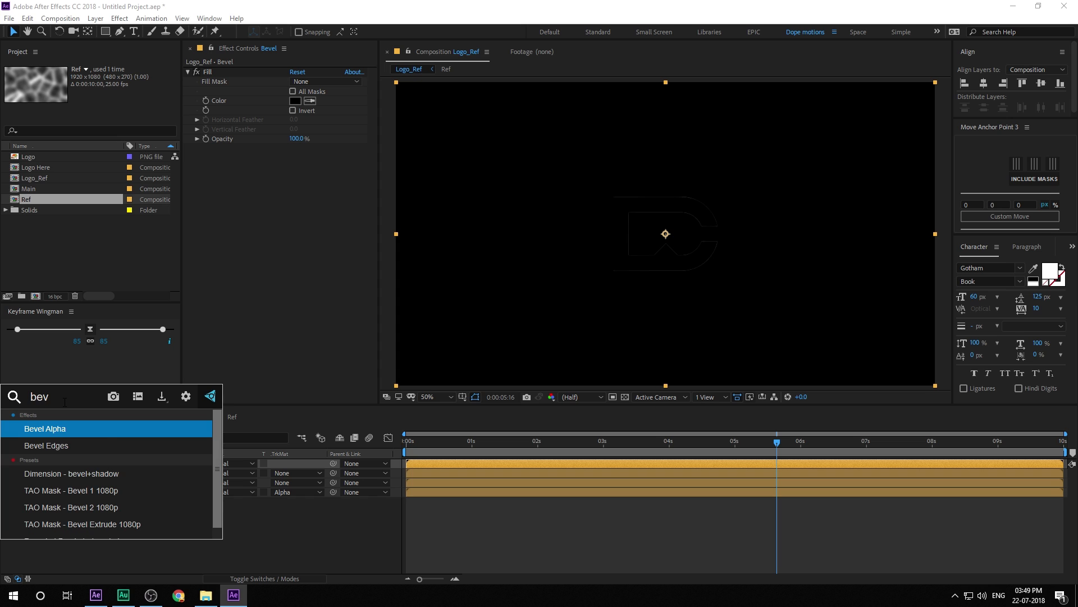
click(54, 427)
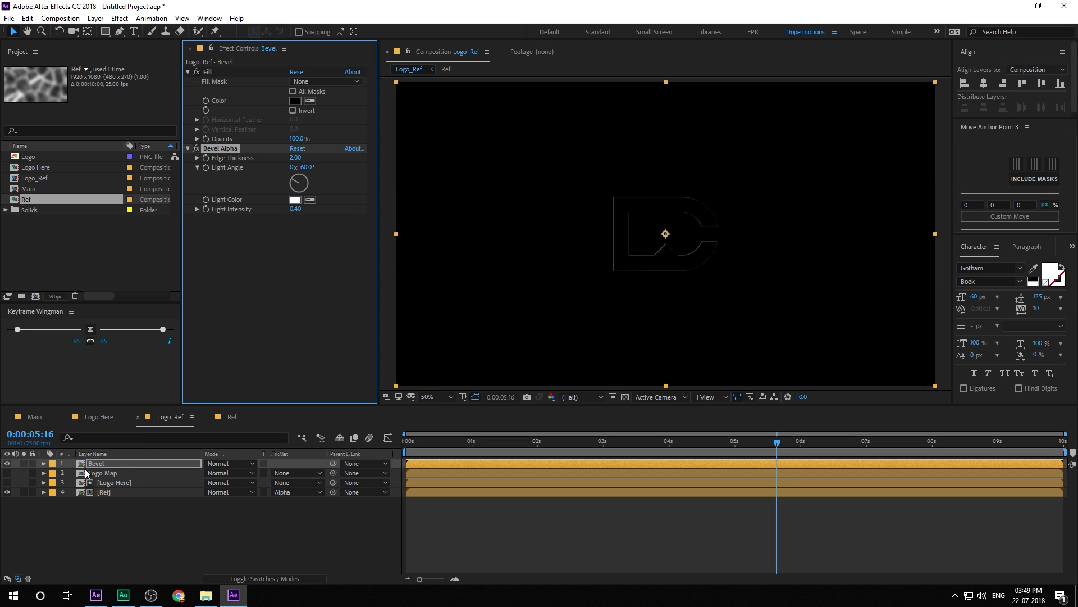
- Set the Bevel layer's blending mode to Add
click(237, 468)
click(130, 463)
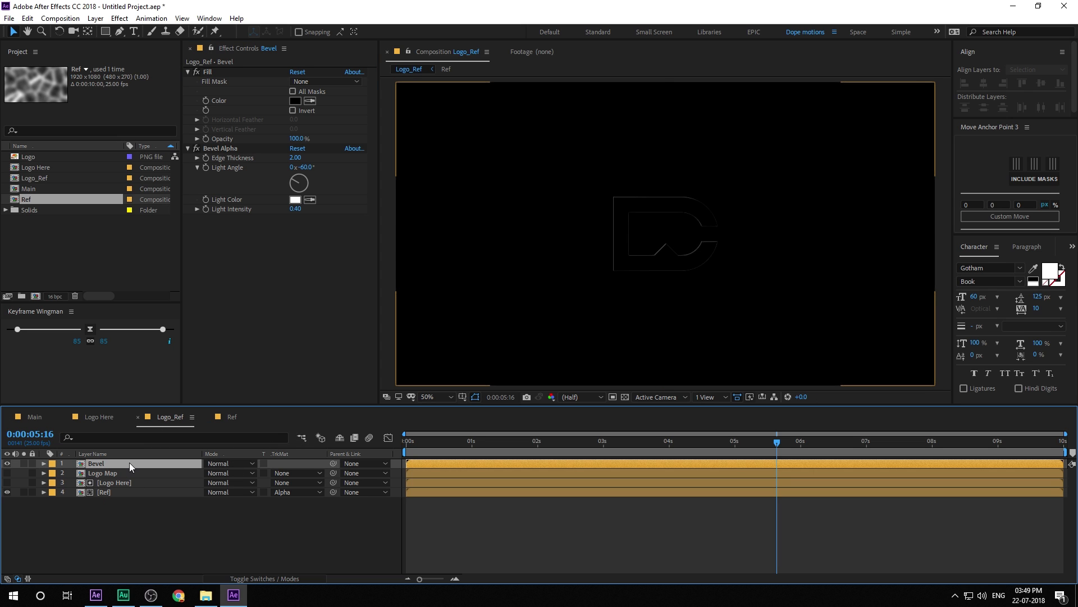
click(223, 468)
click(264, 212)
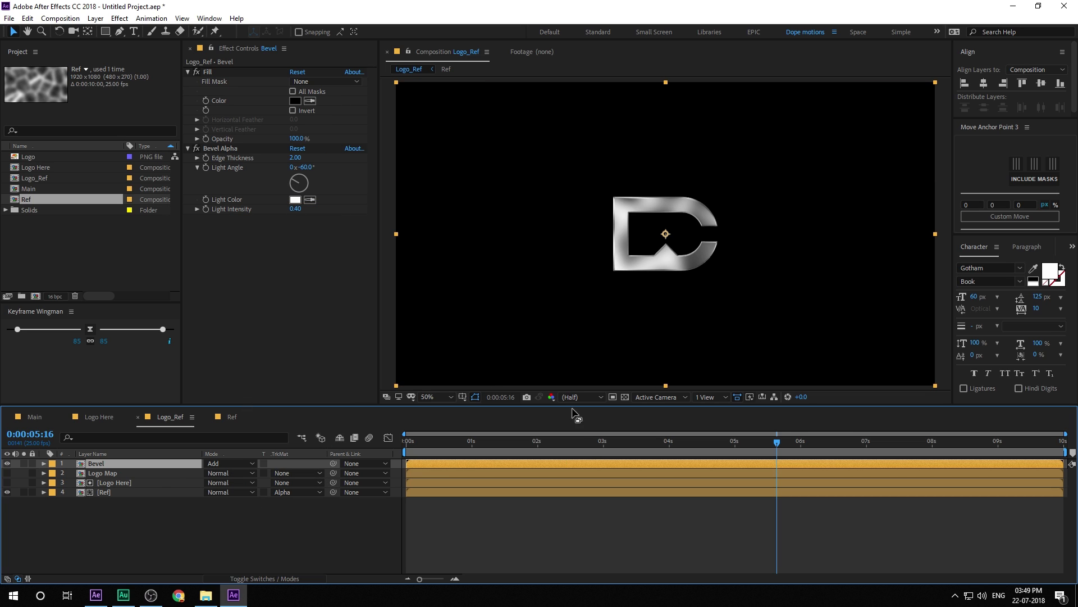
- Inspect the logo's bevelled edges up close and set Bevel Alpha's Light Angle to 2°
click(197, 148)
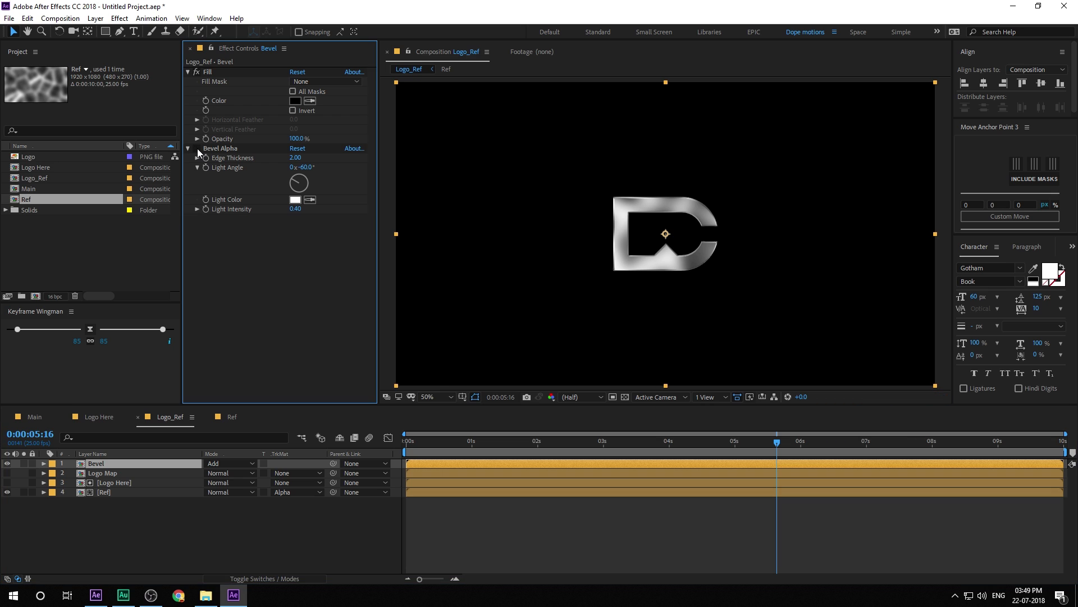
key(slash)
scroll(588, 204, up, 1)
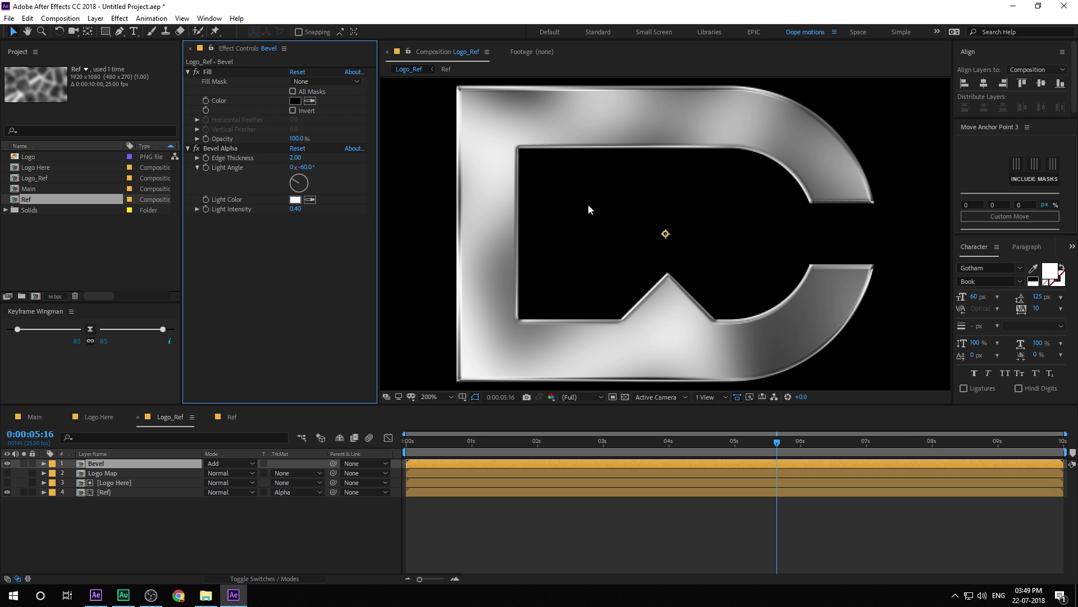
scroll(566, 213, down, 1)
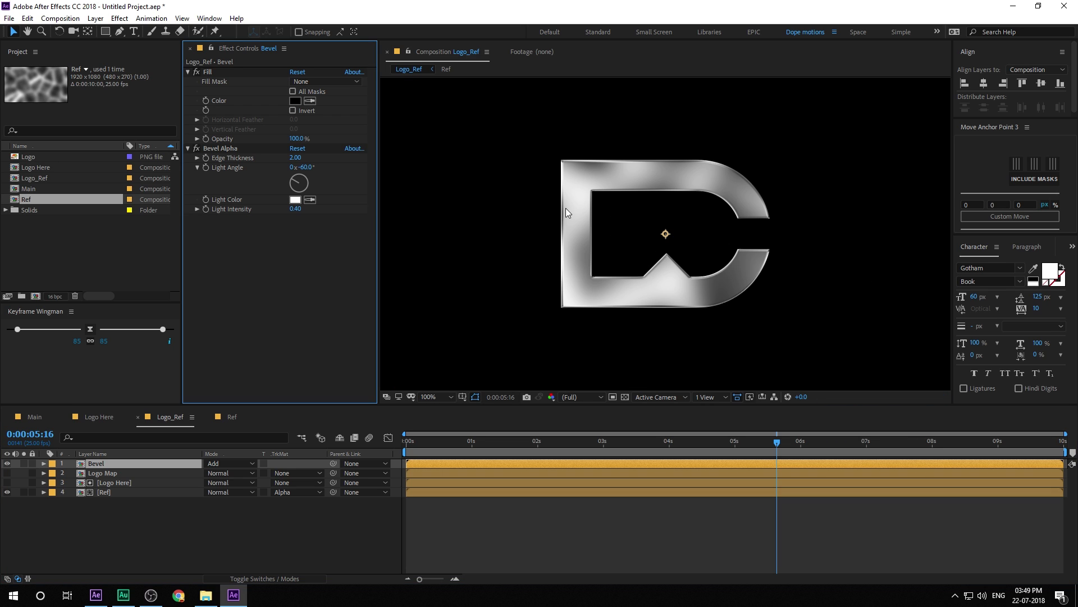
click(308, 168)
text(2)
key(Return)
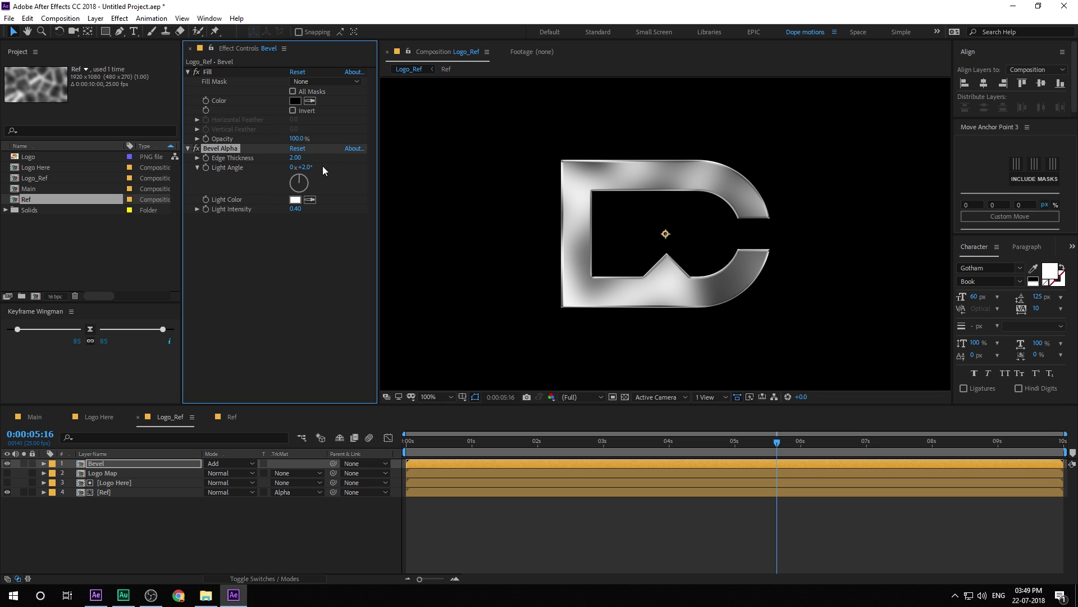
- Compare the logo's edges with and without the Bevel Alpha effect
click(198, 147)
click(199, 147)
click(198, 147)
click(198, 147)
click(198, 146)
click(199, 146)
click(198, 147)
click(198, 147)
- Set Bevel Alpha's Light Intensity to 1.00 and check the logo with the effect off and on
click(293, 209)
key(Return)
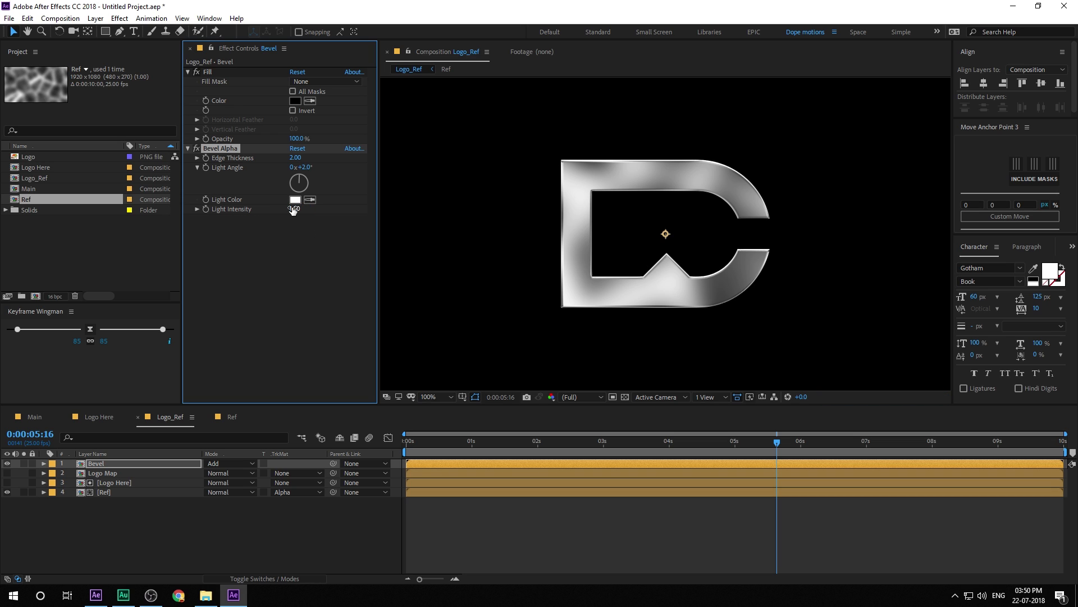
click(198, 148)
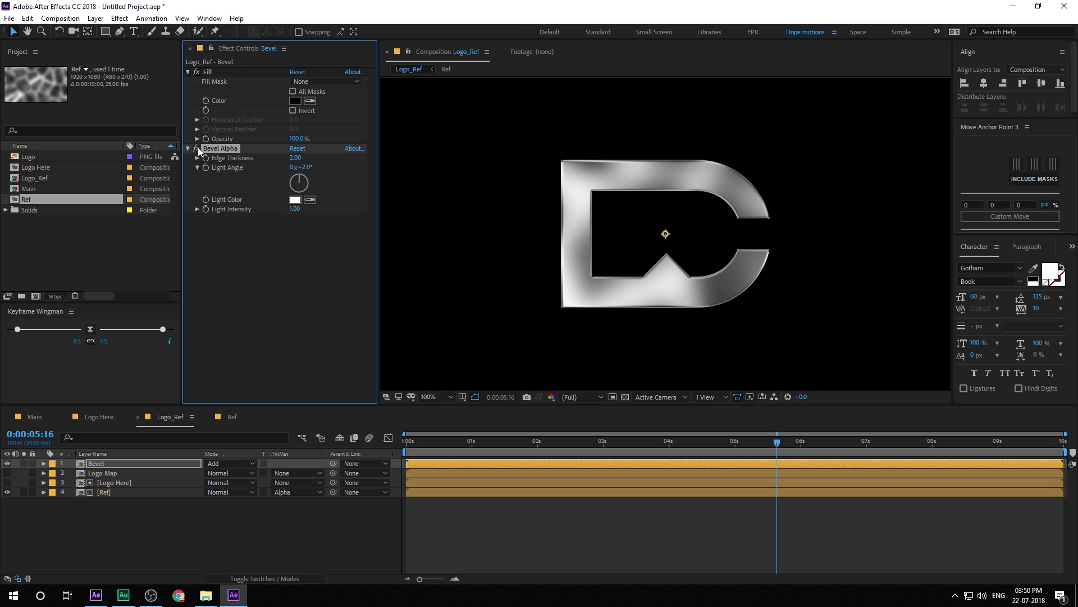
click(197, 147)
click(197, 147)
click(198, 147)
click(198, 147)
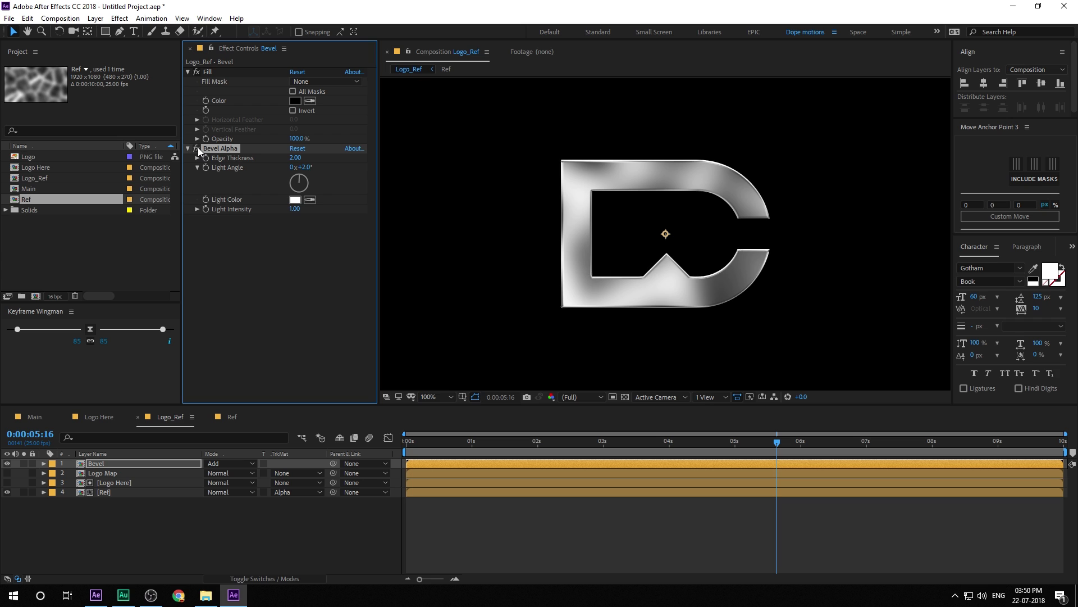
scroll(571, 223, down, 2)
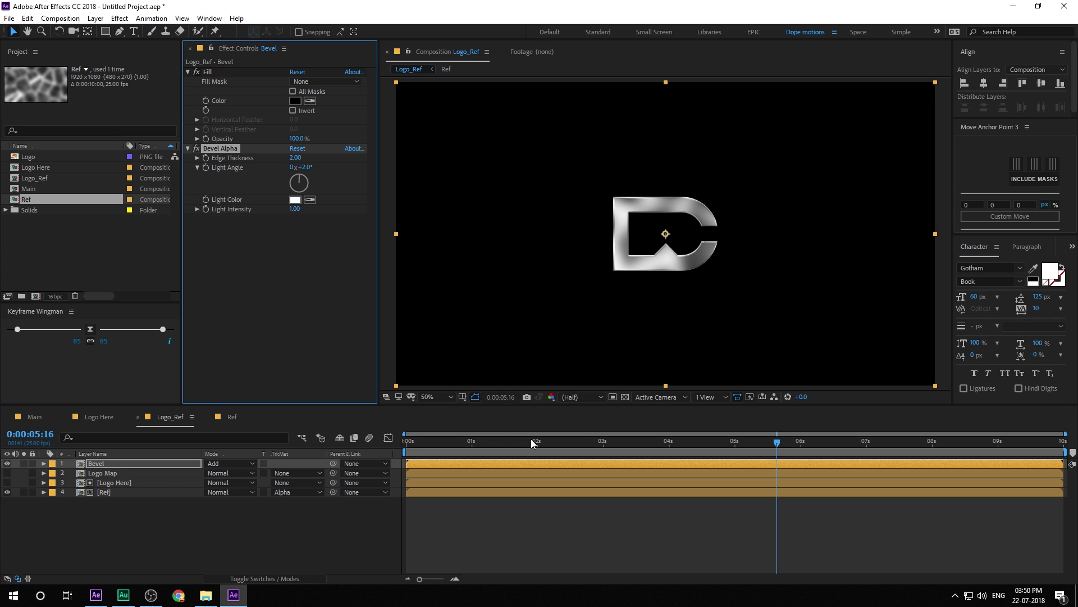
- Scrub Logo_Ref to about 0:00:02:19 to review the bevelled logo in motion
click(551, 445)
mouse_move(558, 450)
mouse_down()
mouse_move(813, 460)
mouse_move(470, 489)
mouse_move(588, 484)
mouse_up()
click(109, 369)
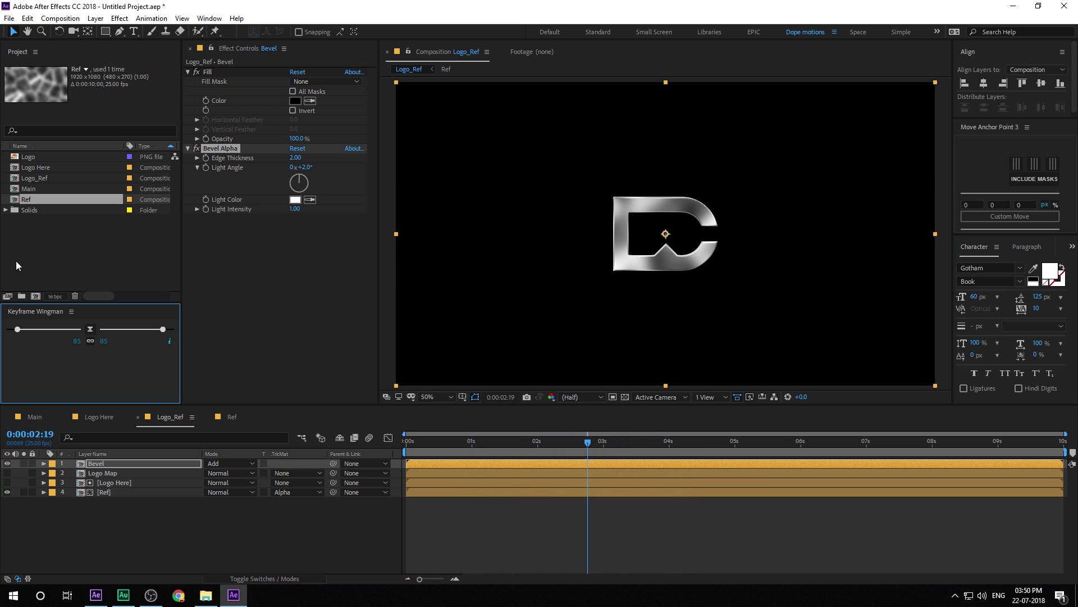
key(alt+Tab)
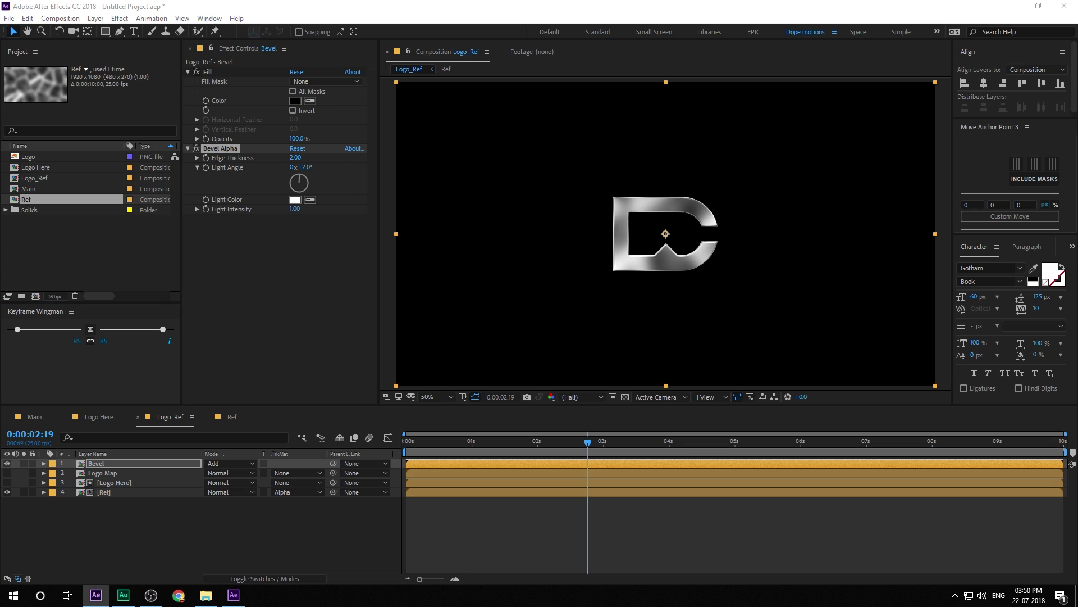
- Open the Main composition, add Logo_Ref as a layer and scrub to about 0:00:06:06
double_click(35, 187)
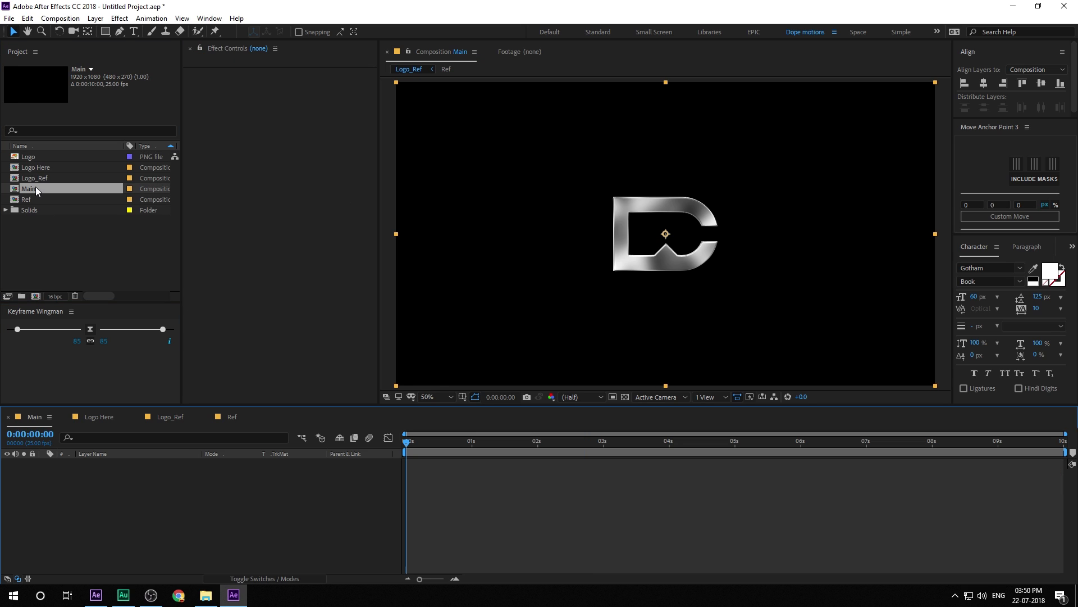
drag(38, 177, 135, 514)
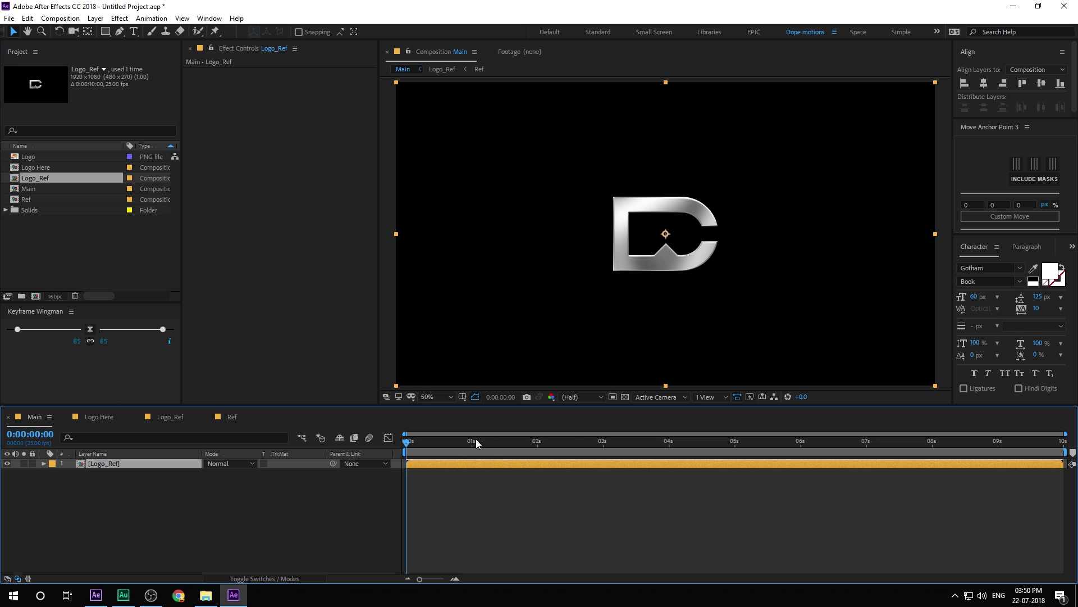
drag(450, 444, 819, 465)
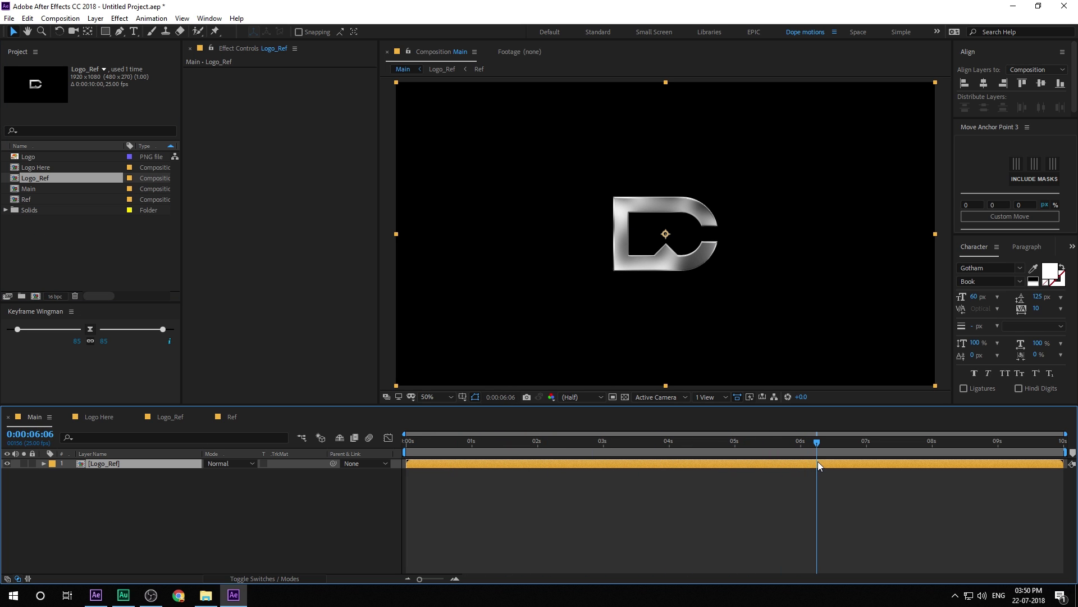
- Import the particles and smoke clips and smoke logo 01 master.wav, and group them in a new folder named Assets
click(92, 256)
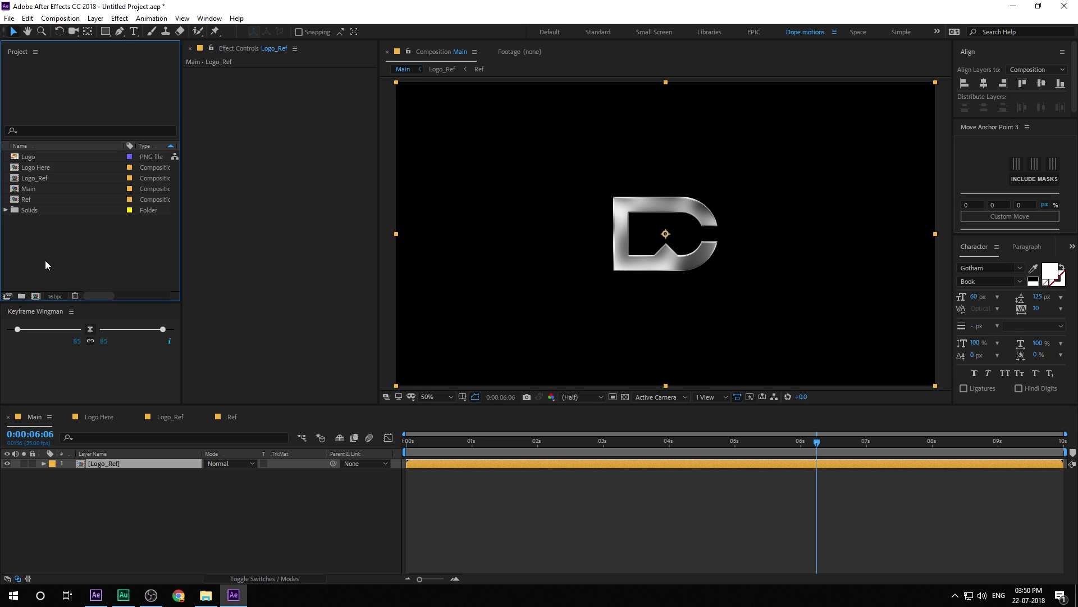
drag(36, 224, 22, 296)
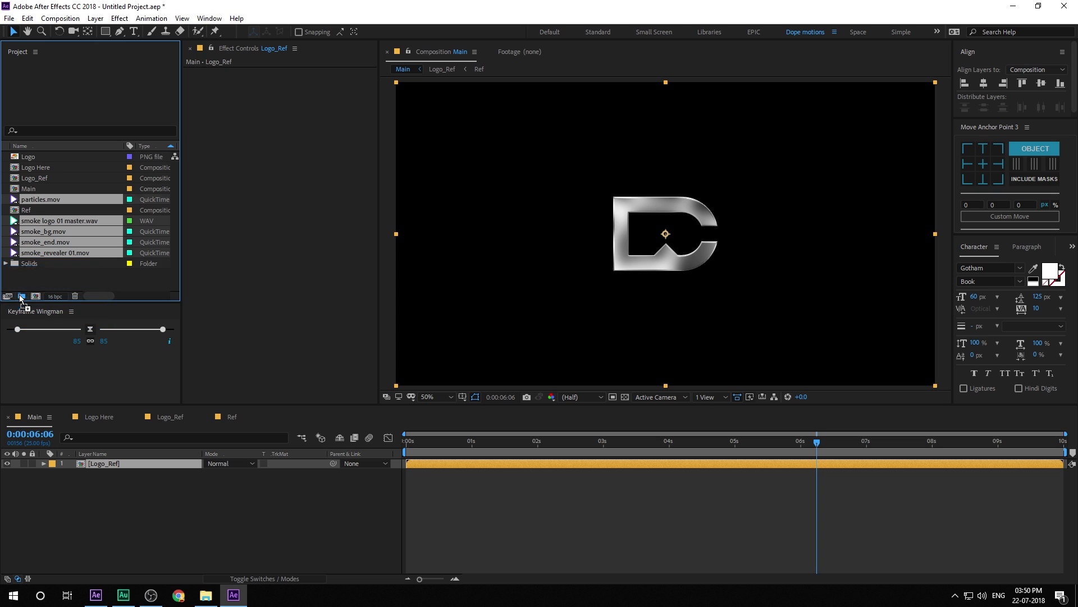
text(Assets)
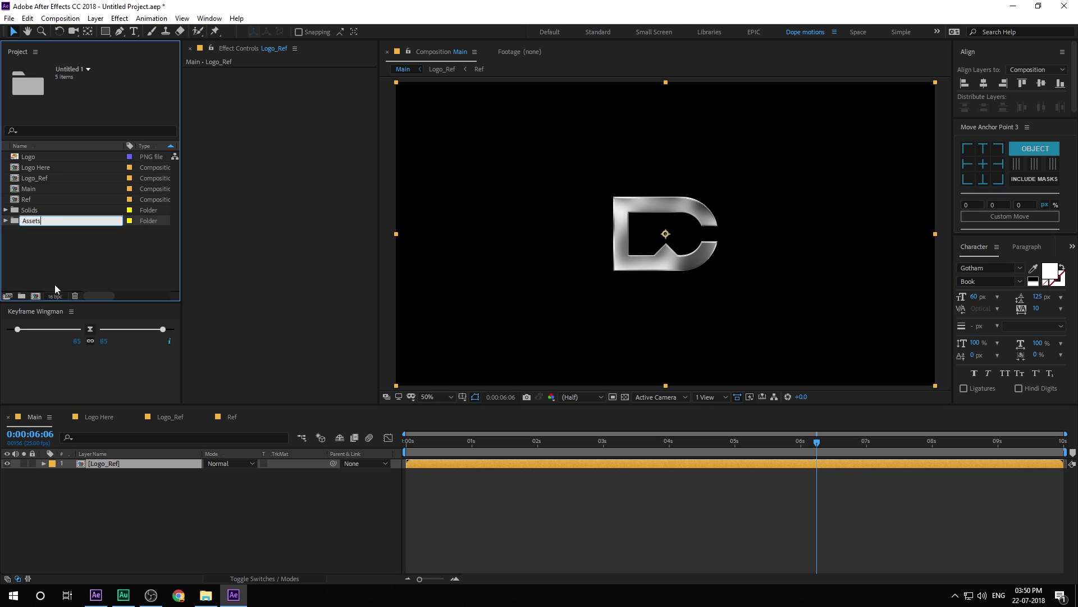
key(Return)
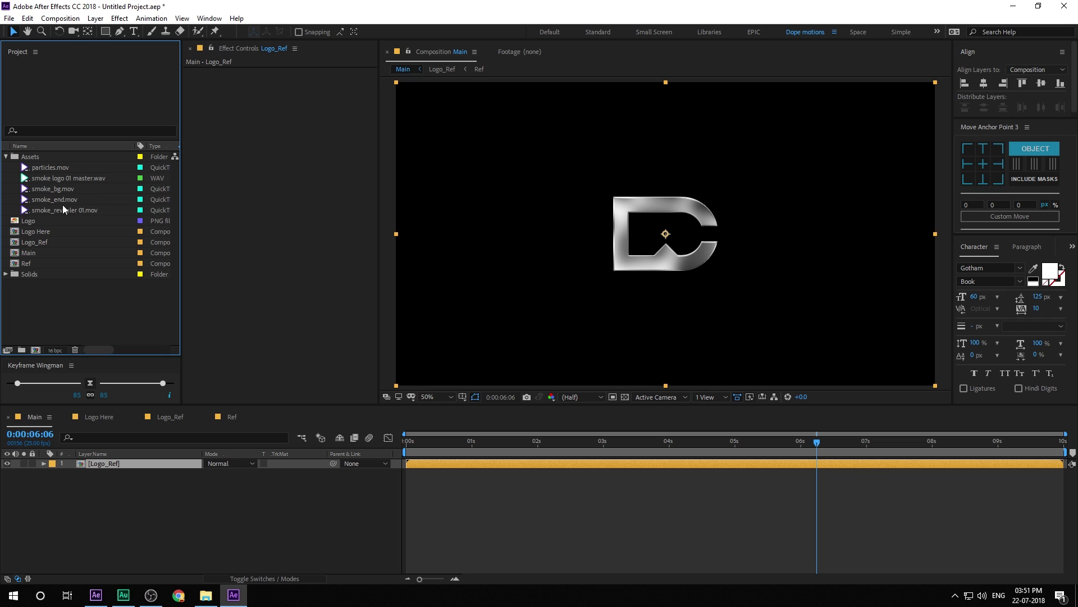
- Add smoke_revealer 01.mov above Logo_Ref, set its blending mode to Screen and scrub back to about 0:00:00:20
drag(63, 209, 122, 460)
click(231, 464)
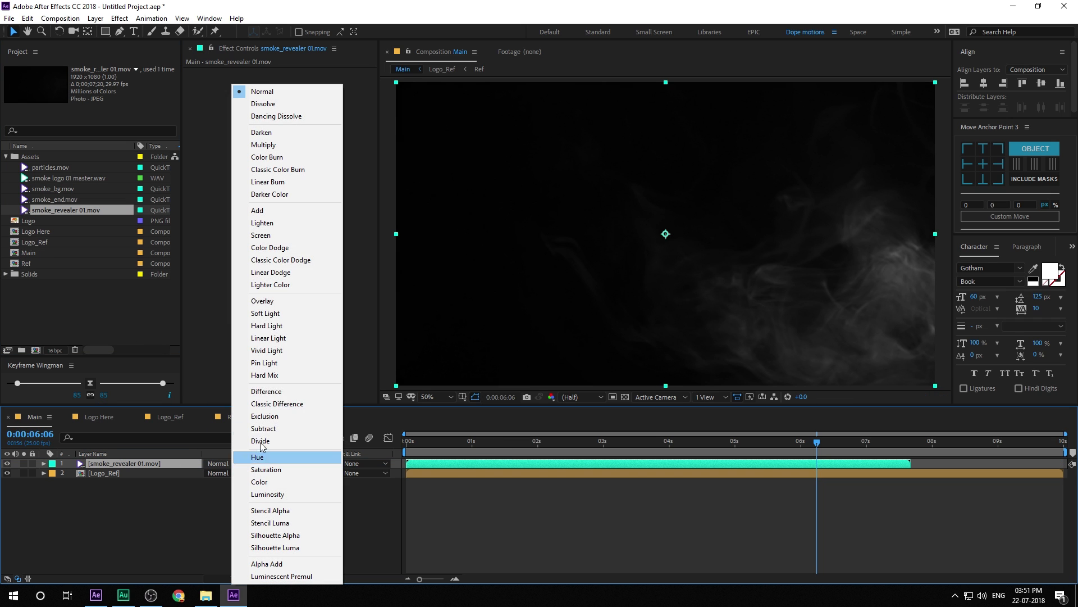
click(279, 233)
mouse_move(449, 442)
mouse_down()
mouse_move(439, 446)
mouse_move(496, 449)
mouse_move(433, 450)
mouse_up()
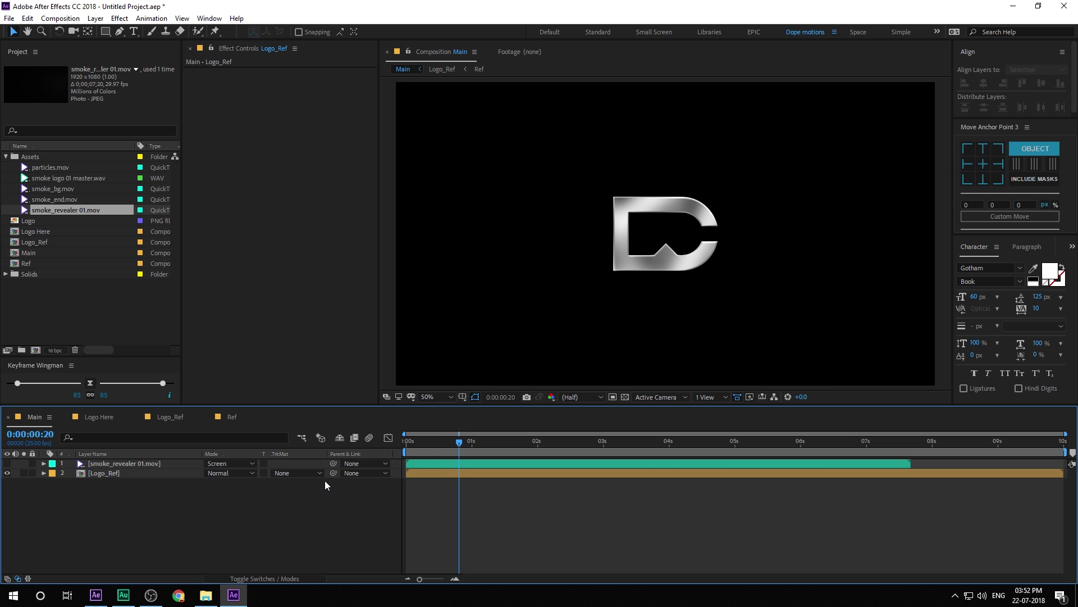
- Set Logo_Ref's track matte to Luma using smoke_revealer 01.mov and scrub to 0:00:00:22 to check it
click(114, 472)
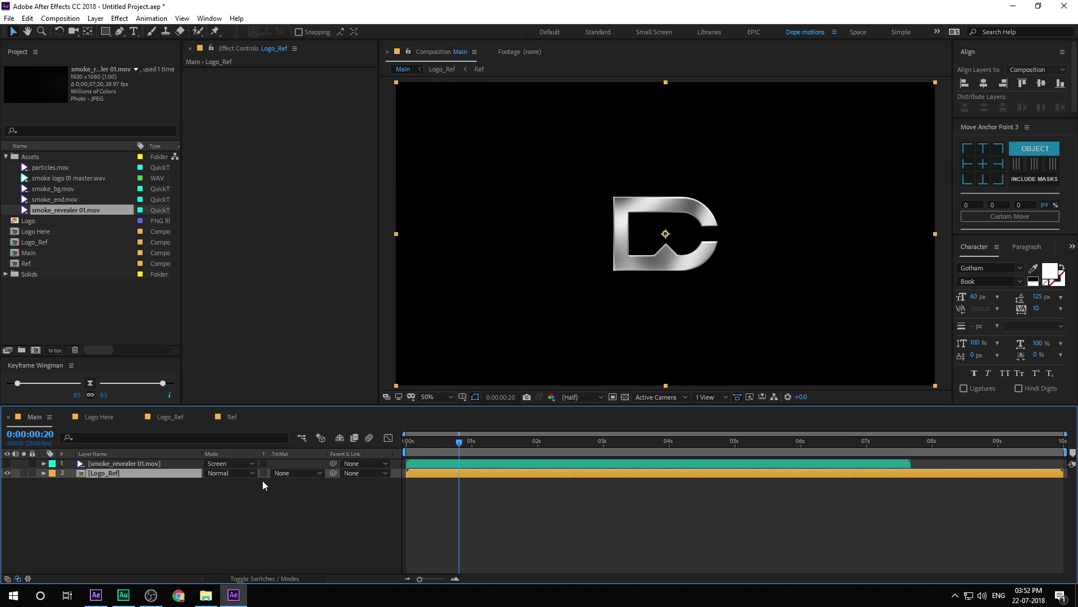
click(287, 473)
click(309, 525)
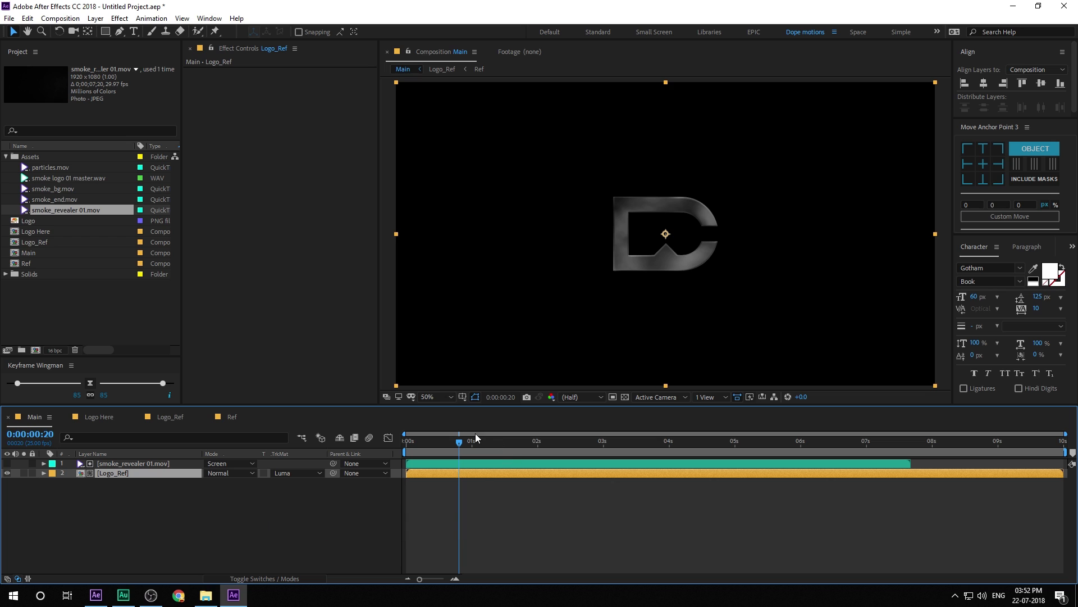
mouse_move(460, 441)
mouse_down()
mouse_move(393, 452)
mouse_move(464, 456)
mouse_up()
- Duplicate the smoke_revealer 01.mov matte layer and make the upper copy visible
click(126, 463)
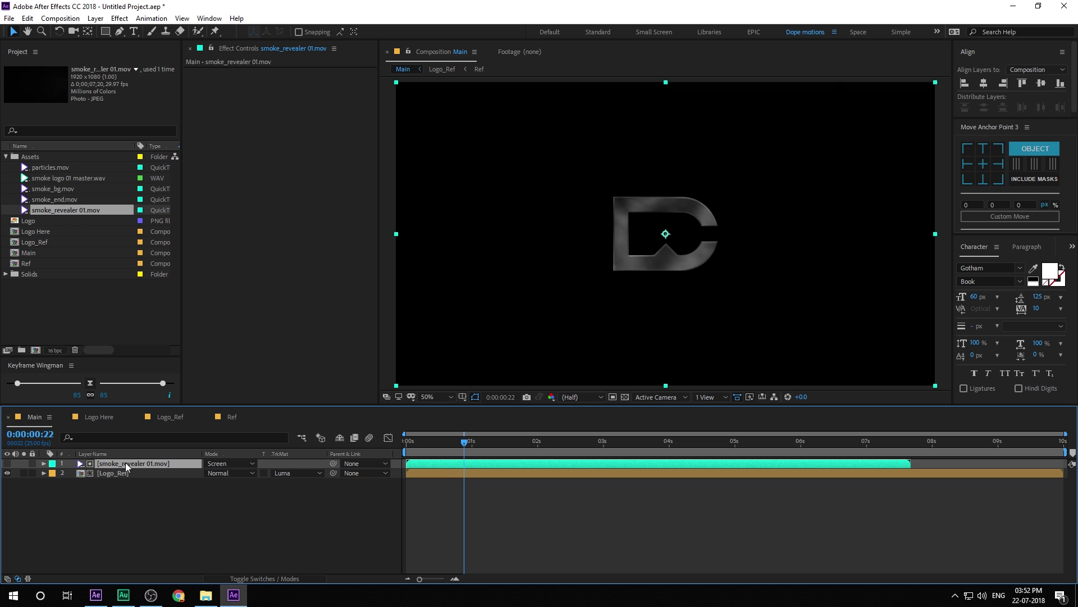
key(ctrl+d)
click(8, 463)
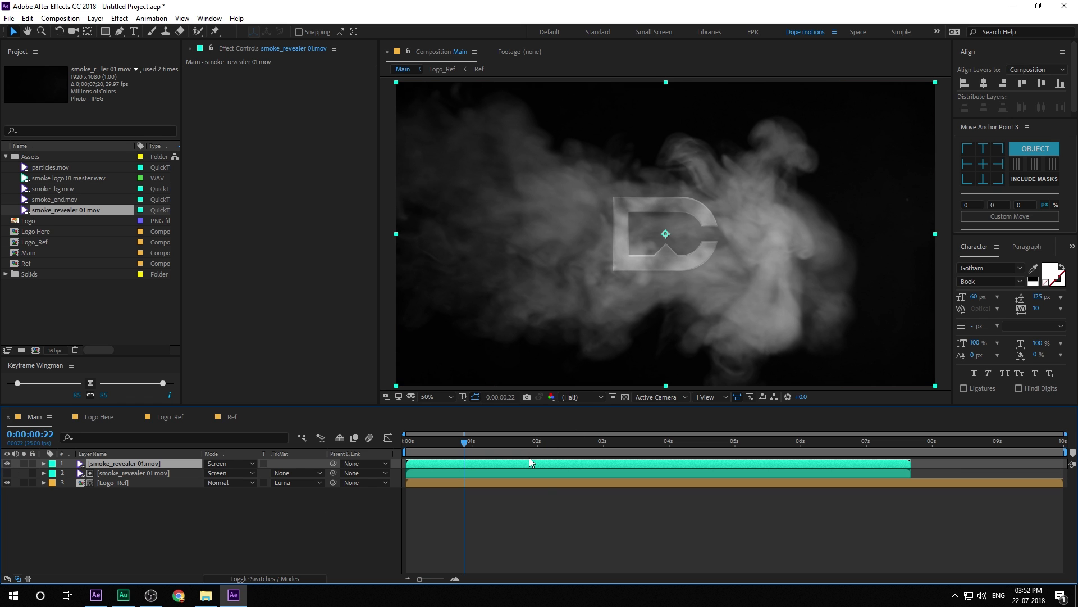
- Split the hidden smoke_revealer 01.mov matte layer and its Logo_Ref layer at 0:00:01:00
drag(464, 443, 470, 467)
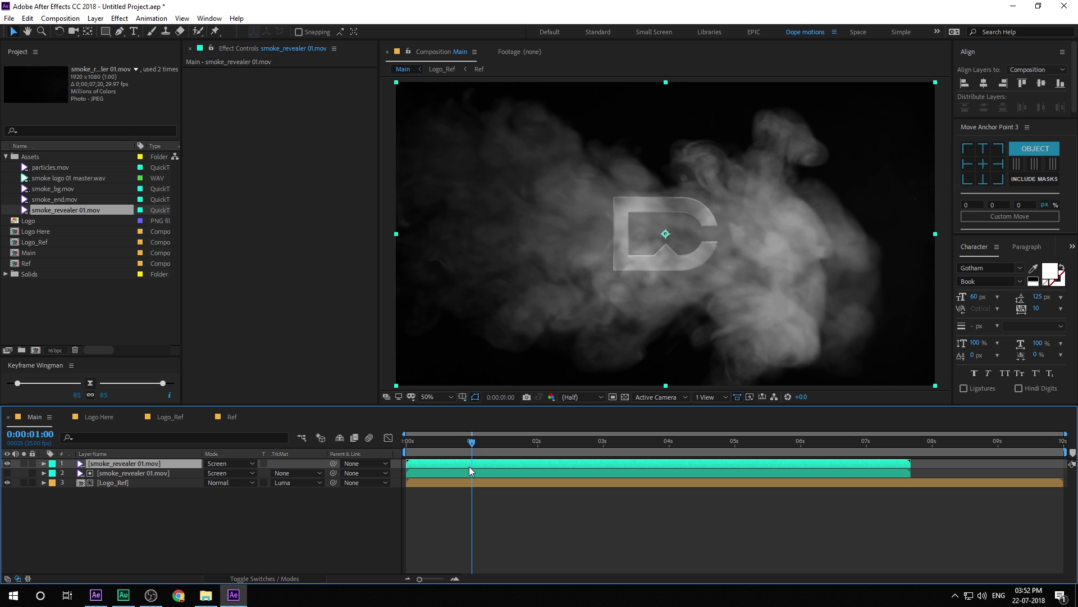
click(112, 475)
shift+click(104, 484)
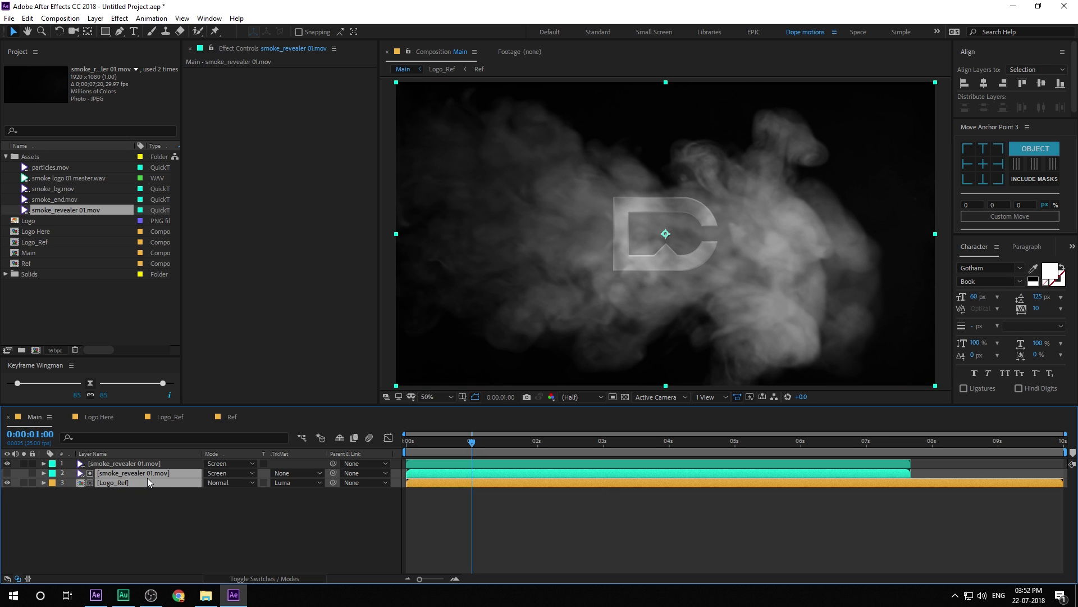
key(ctrl+shift+d)
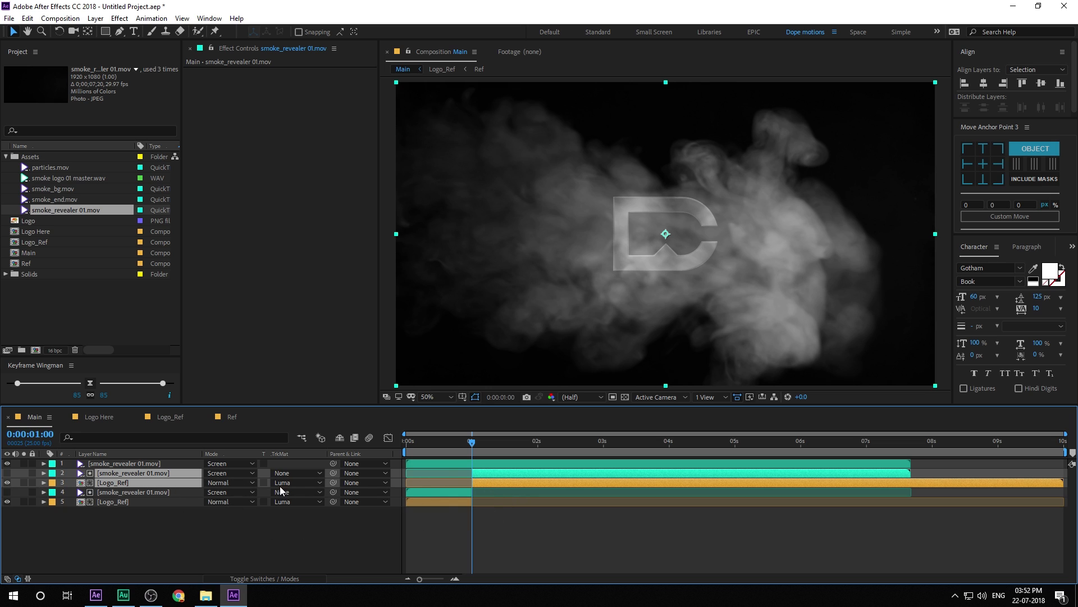
- Set the track matte of the Logo_Ref segment that starts at 0:00:01:00 to None
click(294, 482)
click(297, 495)
click(272, 528)
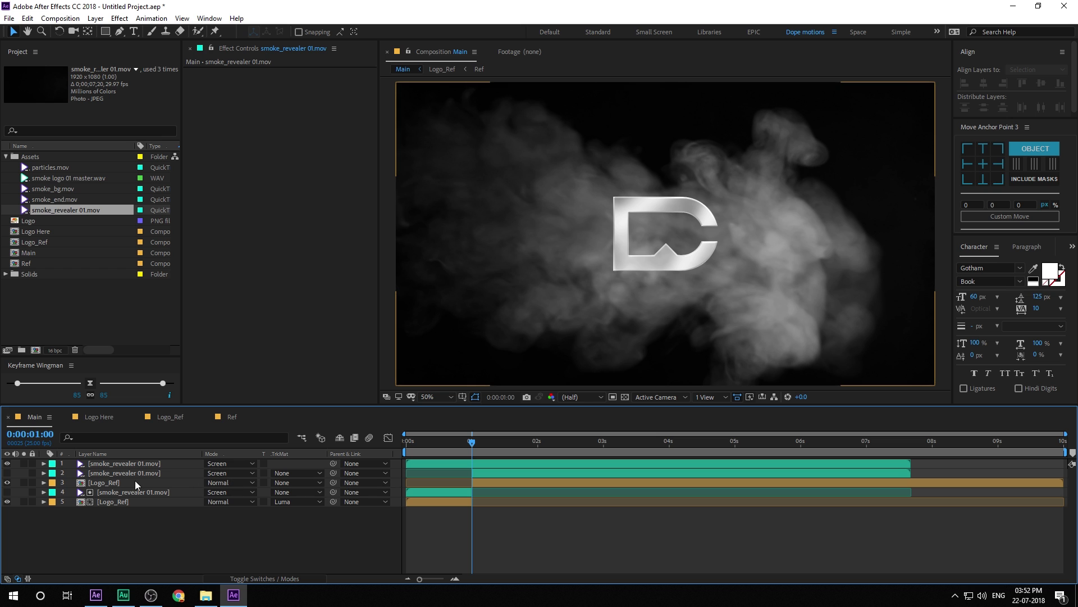
- Keyframe the opacity of the second Logo_Ref segment from 30% at 0:00:01:00 to 100% at 0:00:01:13
drag(472, 443, 507, 449)
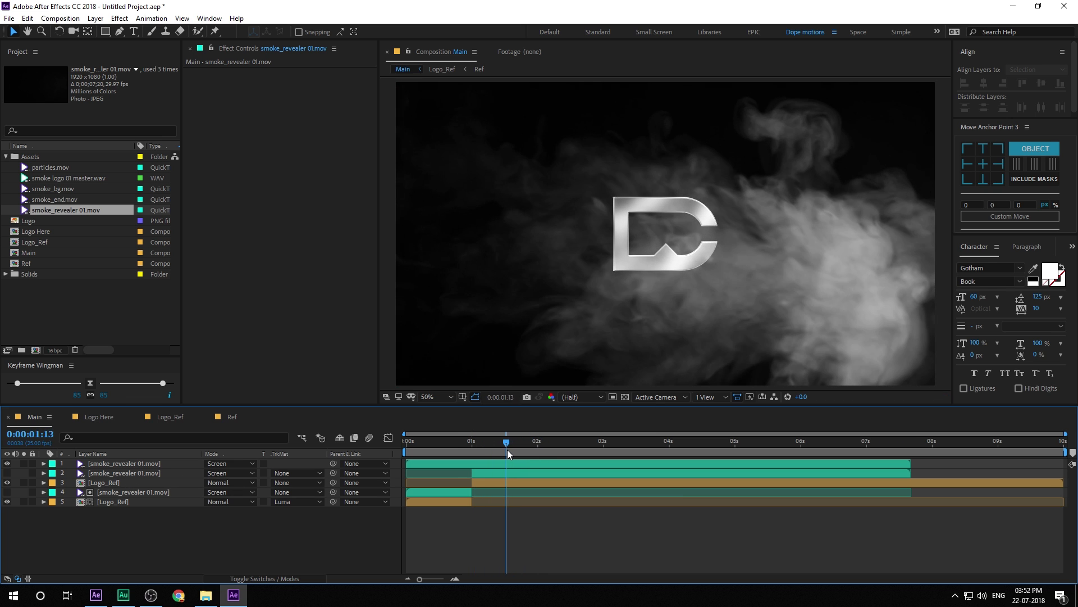
click(109, 485)
key(t)
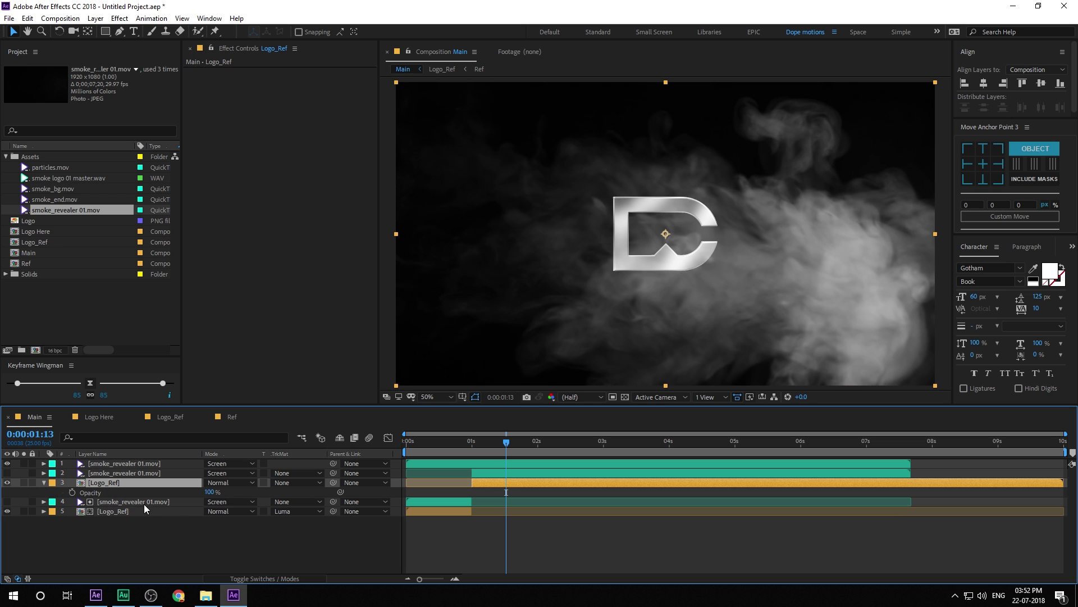
click(72, 493)
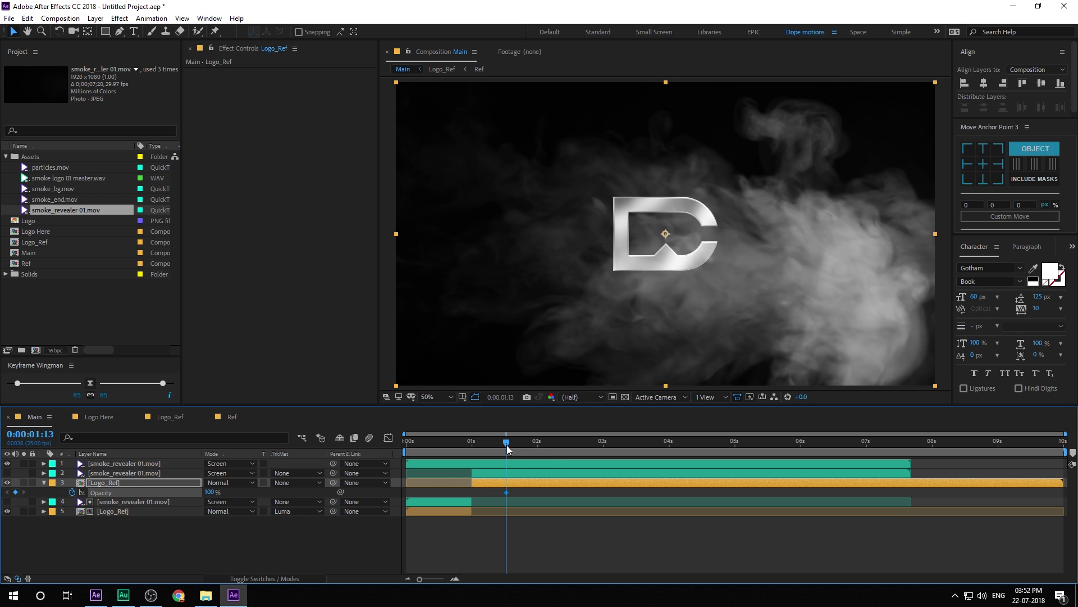
drag(507, 447, 472, 454)
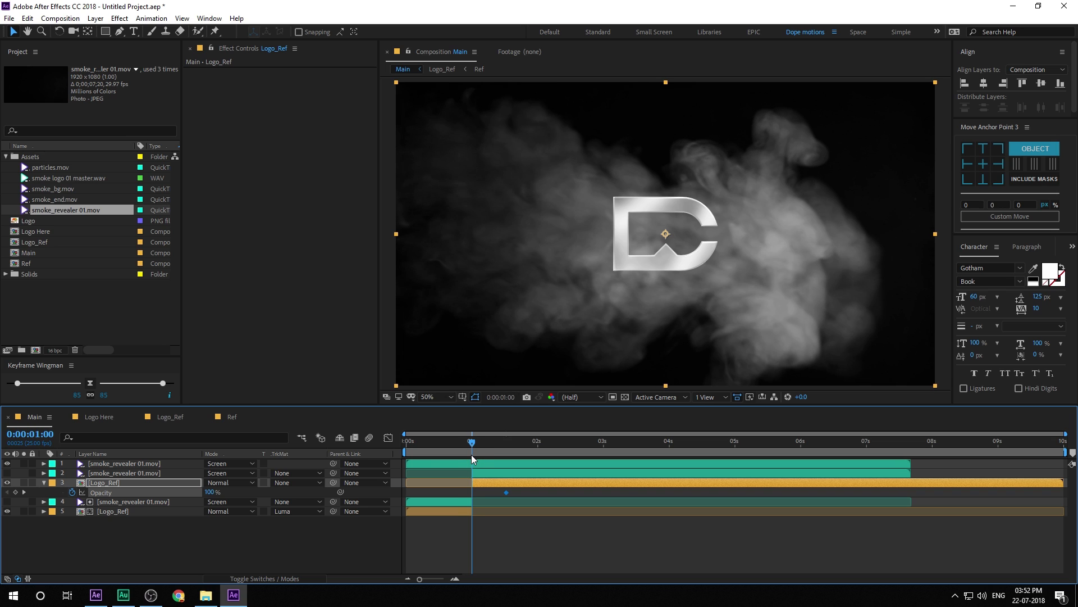
click(211, 493)
text(30)
key(Return)
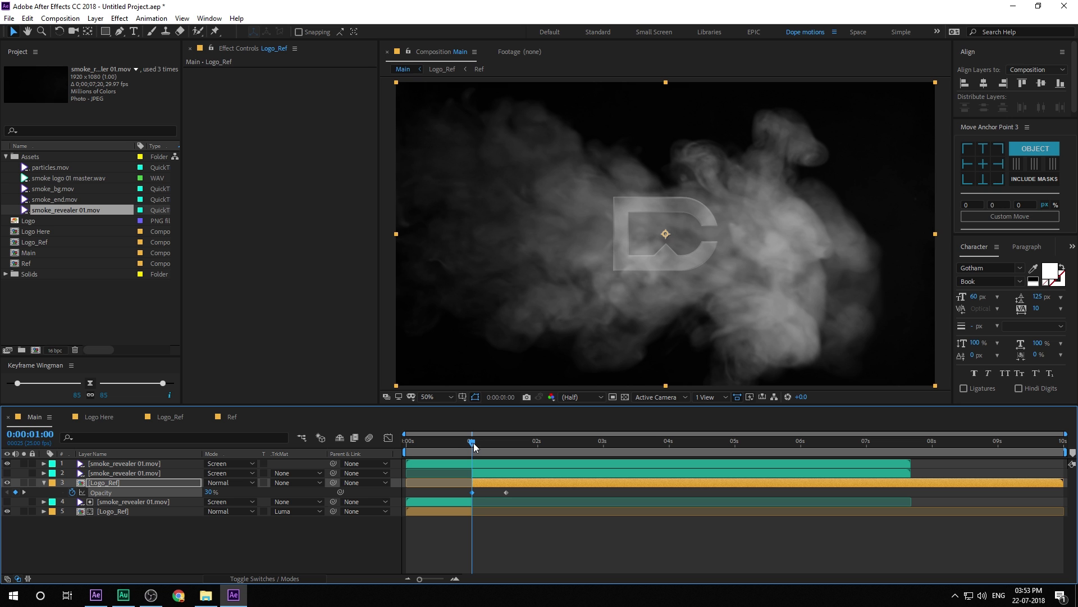
- Preview the logo's smoke reveal and opacity fade from the start of the Main composition
drag(478, 446, 388, 442)
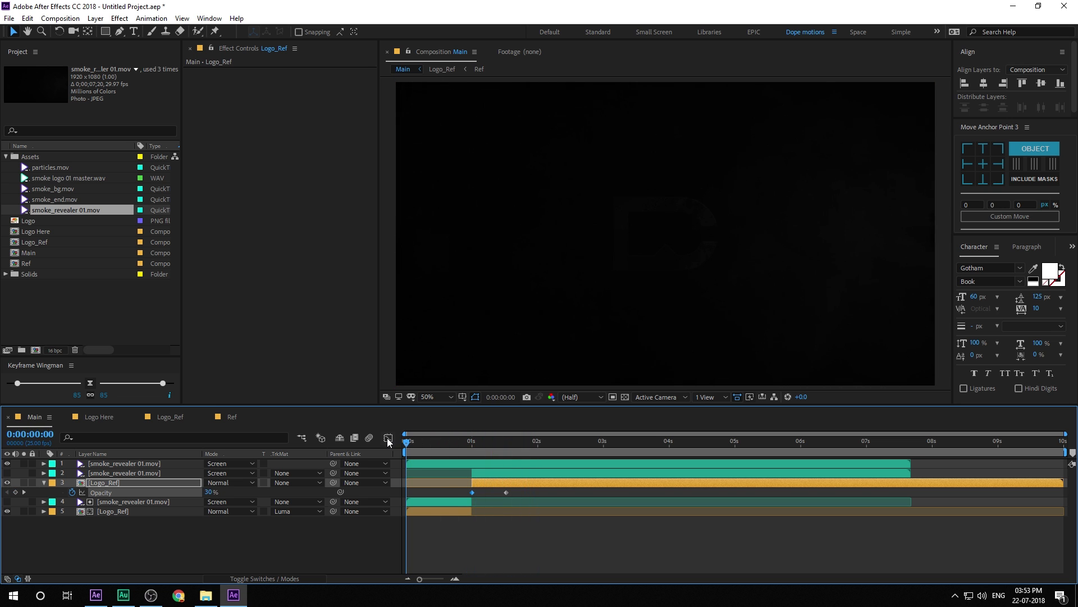
key(space)
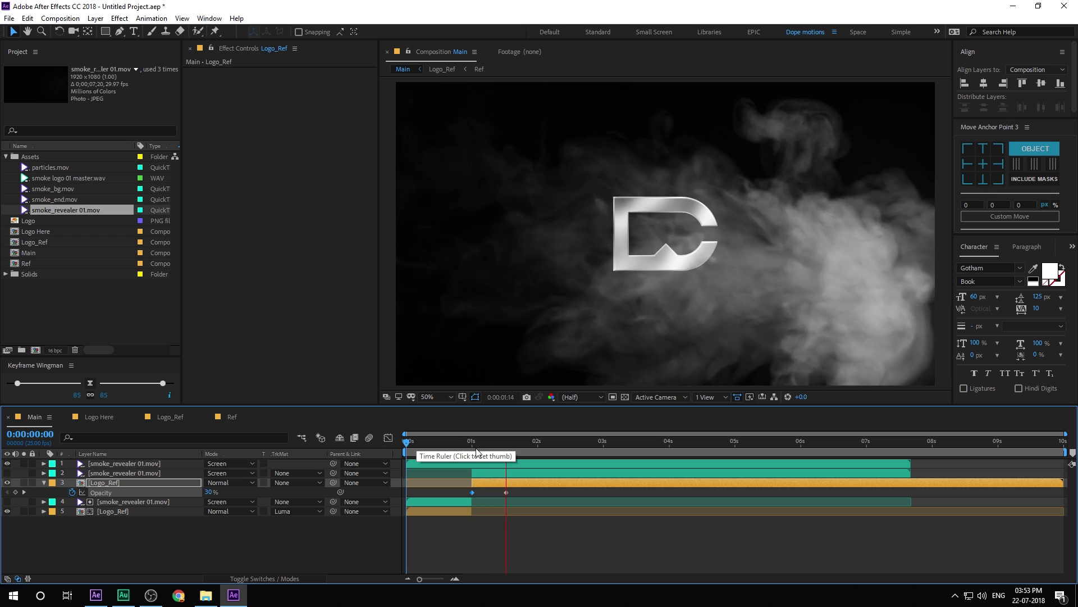
key(space)
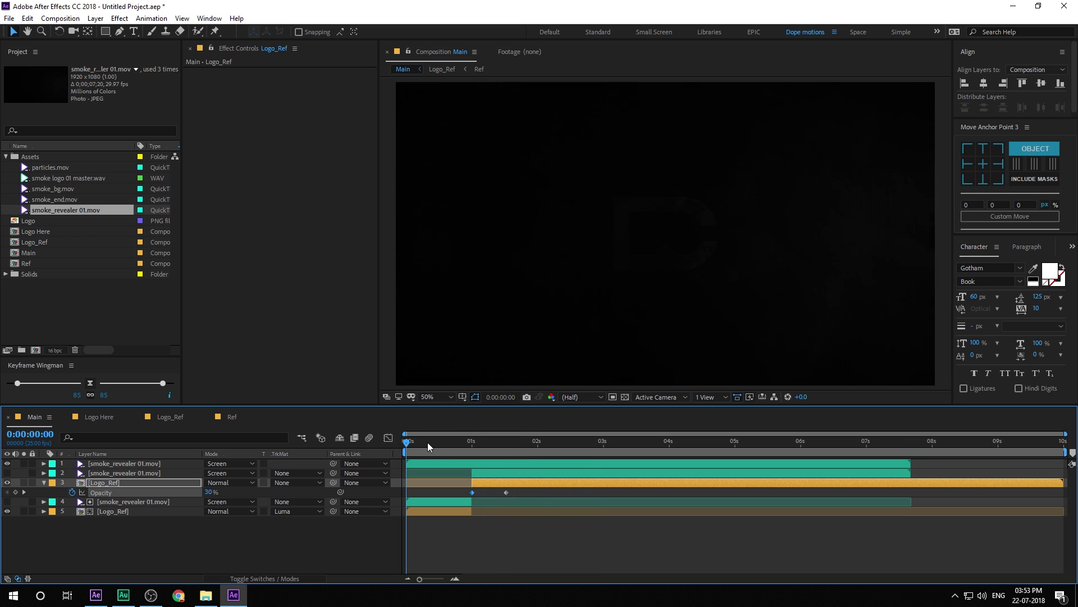
key(space)
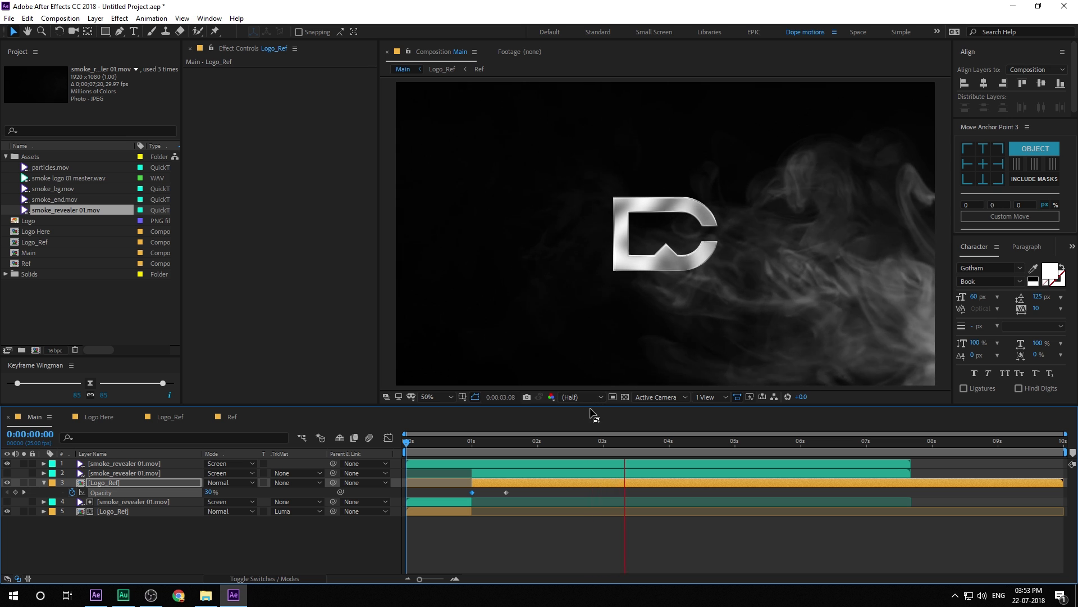
- Keyframe the scale of the second Logo_Ref segment from 100% at 0:00:02:11 to 110% at 0:00:03:13
click(557, 443)
mouse_move(558, 445)
mouse_down()
mouse_move(619, 446)
mouse_move(552, 448)
mouse_move(569, 448)
mouse_up()
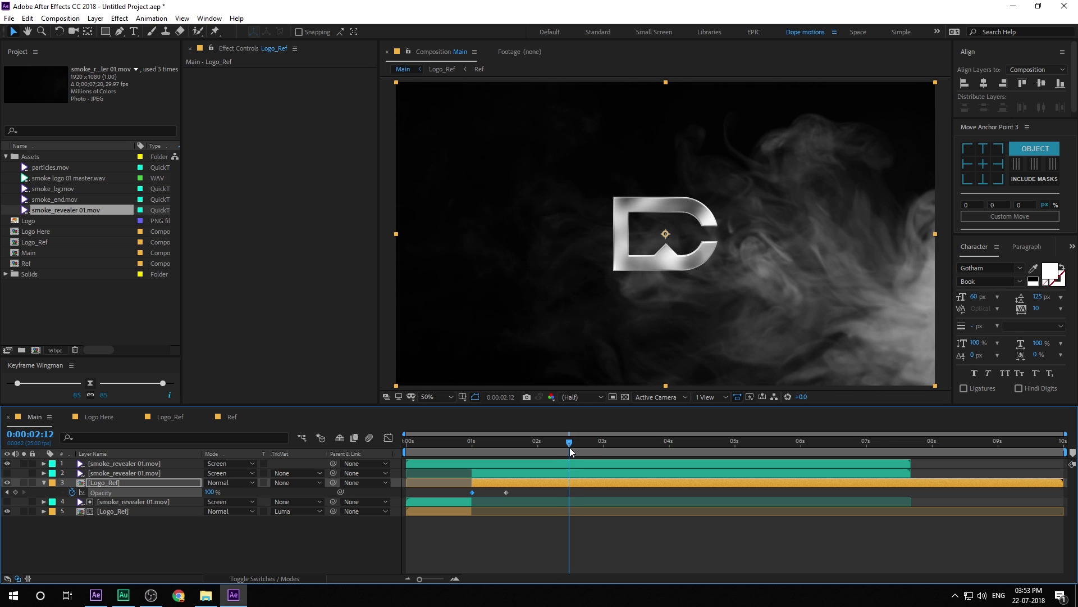
click(114, 483)
key(s)
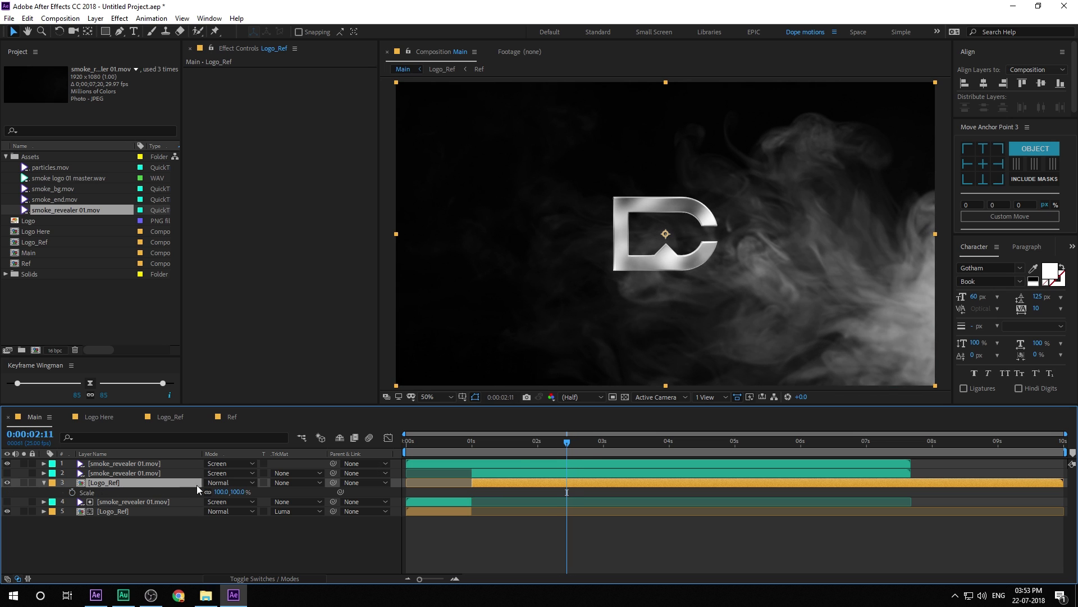
click(71, 492)
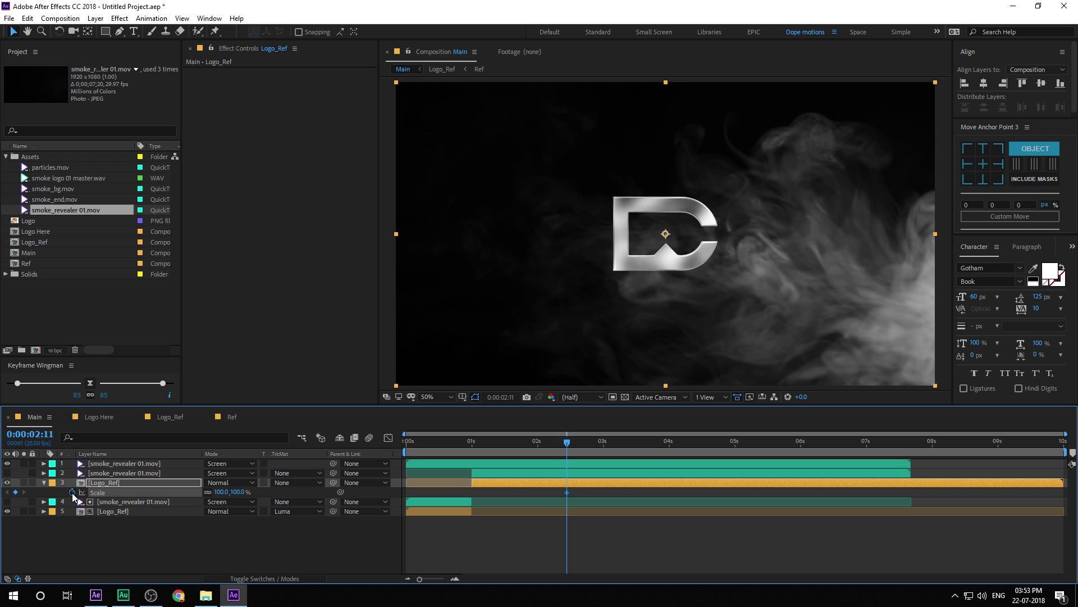
drag(569, 447, 638, 451)
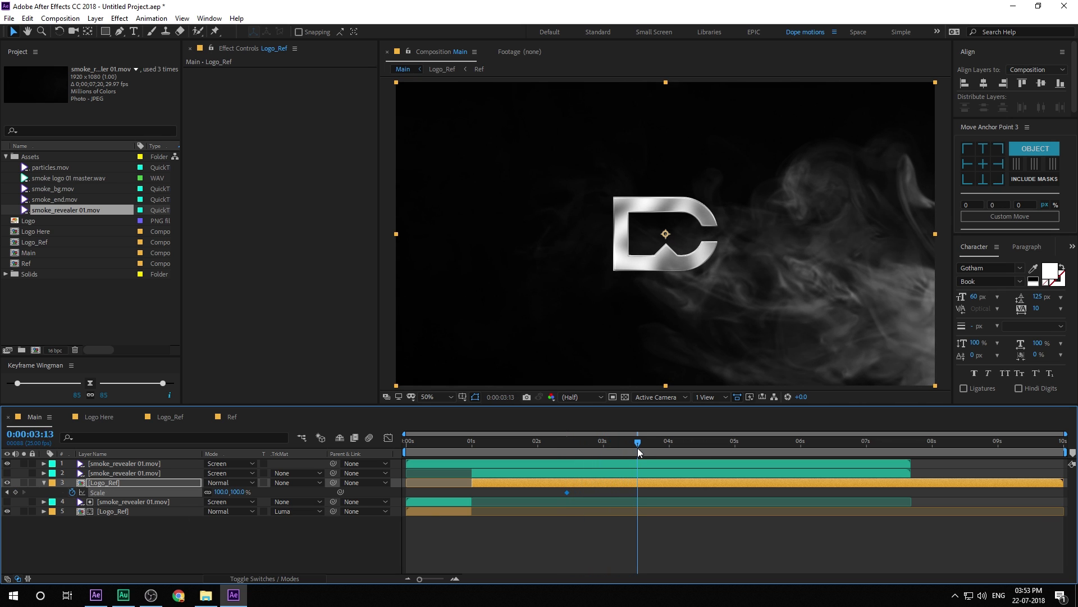
click(237, 493)
key(Return)
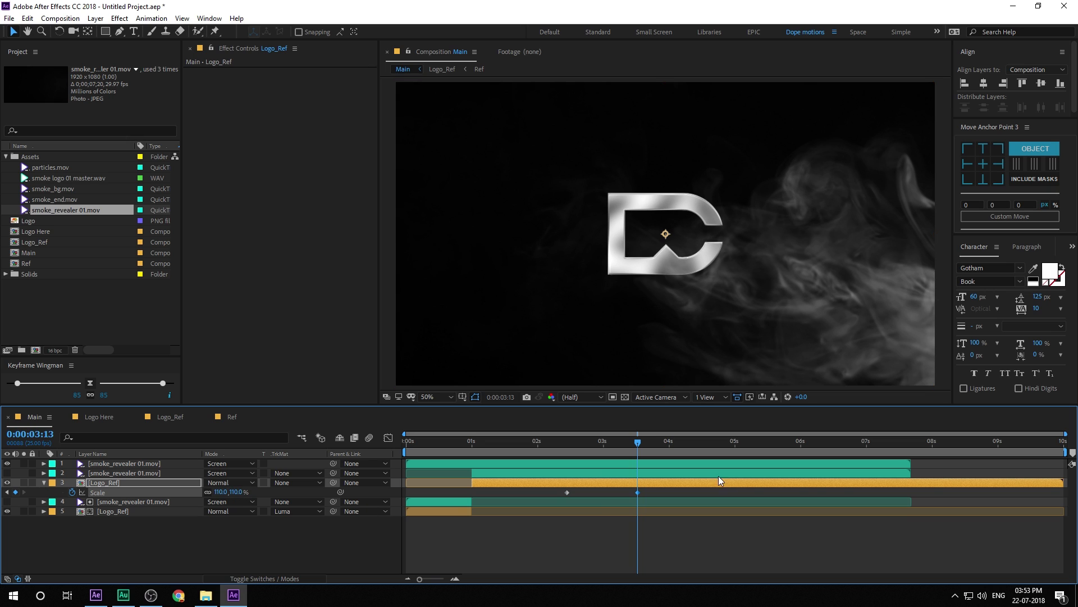
- Ease both Logo_Ref scale keyframes with Keyframe Wingman and view their speed graph
drag(555, 491, 646, 501)
click(91, 383)
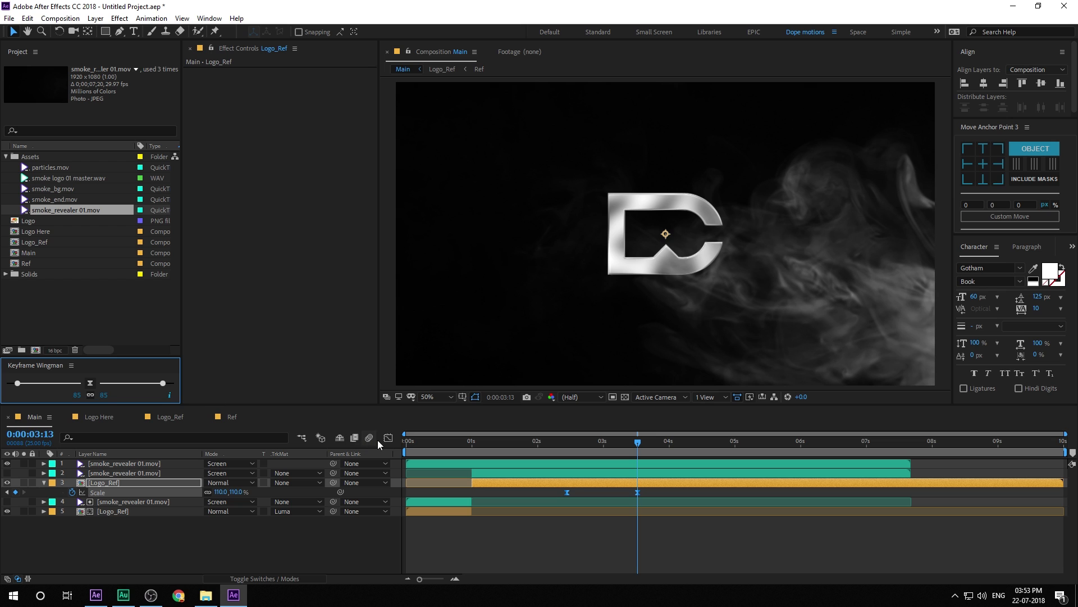
click(388, 438)
right_click(619, 501)
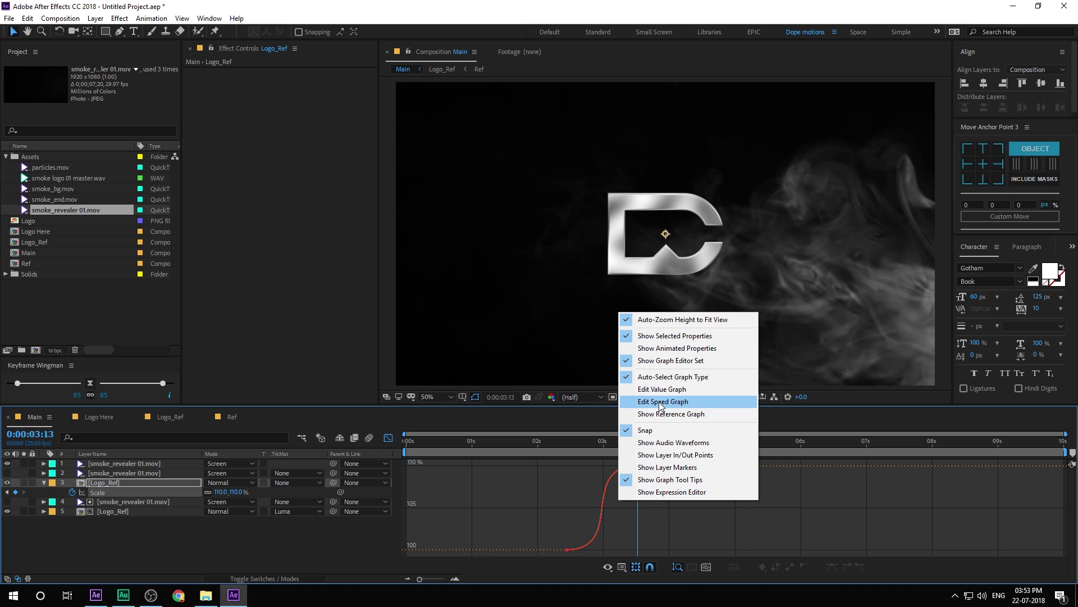
click(661, 401)
click(387, 437)
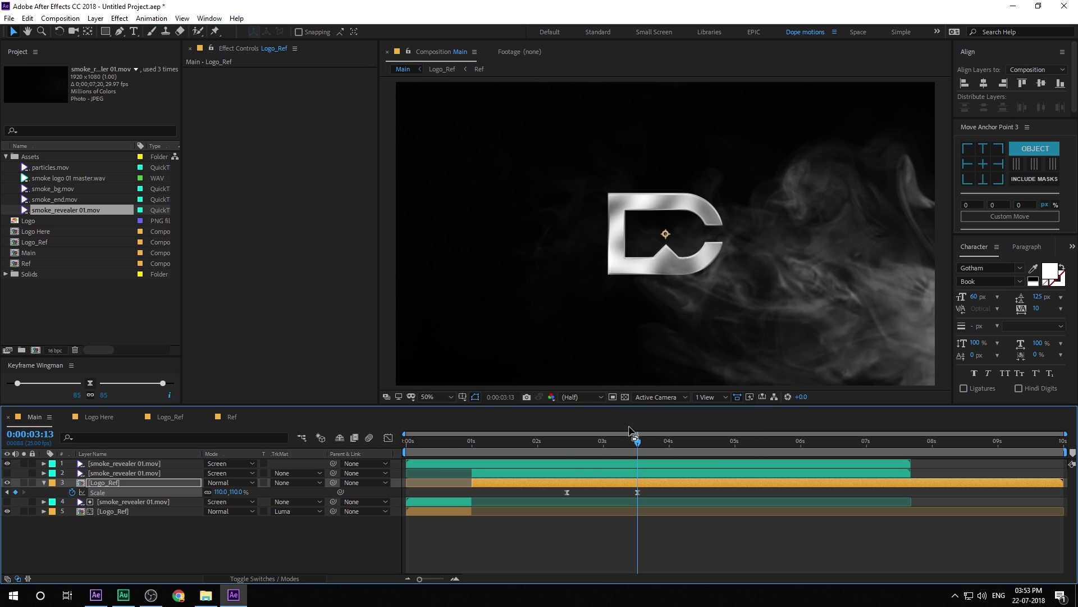
- Try a later time for the second Logo_Ref scale keyframe, preview it, and return the keyframe to 0:00:03:13
click(568, 445)
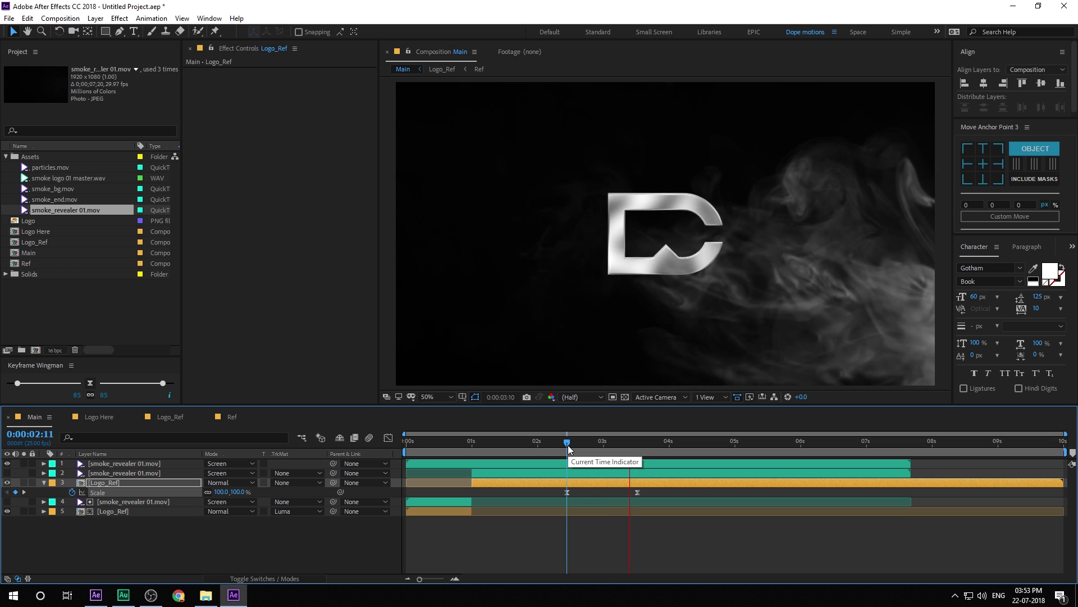
click(569, 492)
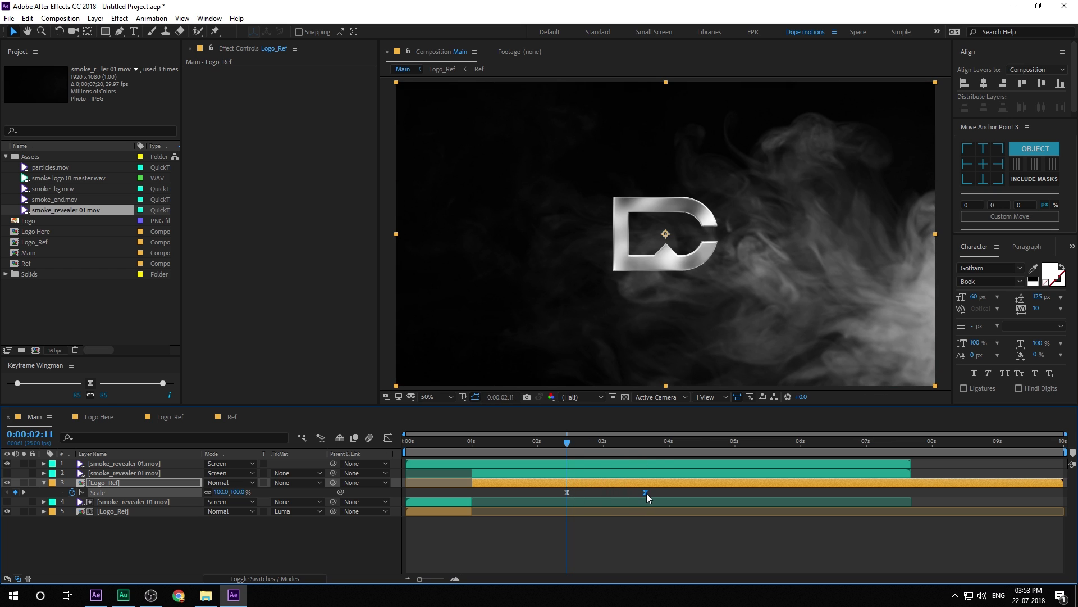
key(space)
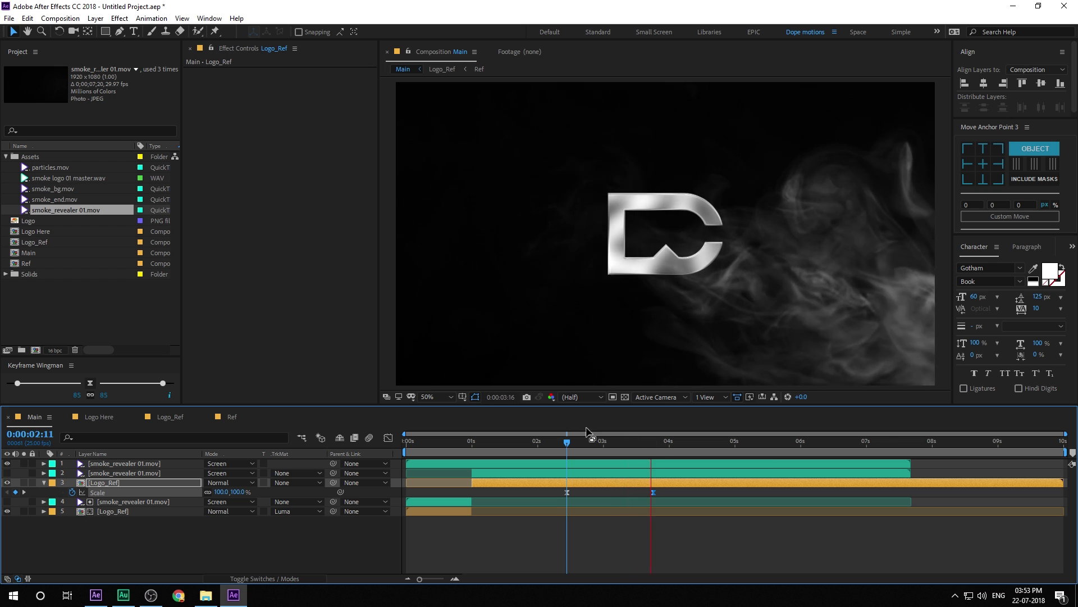
click(580, 444)
click(653, 493)
drag(647, 489, 637, 489)
key(j)
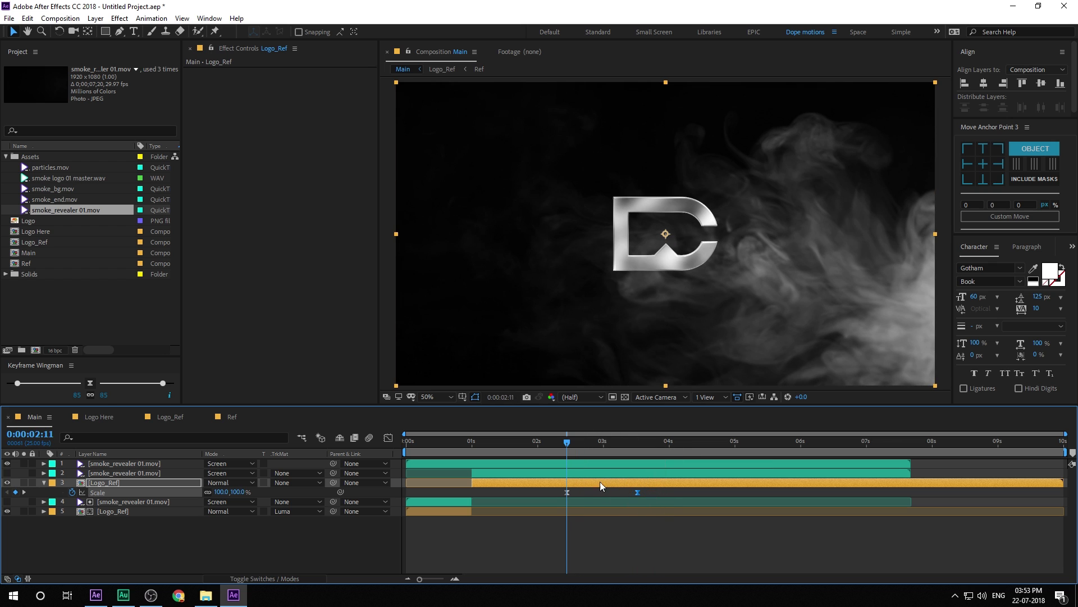
- Check the keyframe timing in the nested Ref composition, and move Logo_Ref's scale keyframes in Main to 0:00:02:00 and 0:00:03:15
double_click(576, 481)
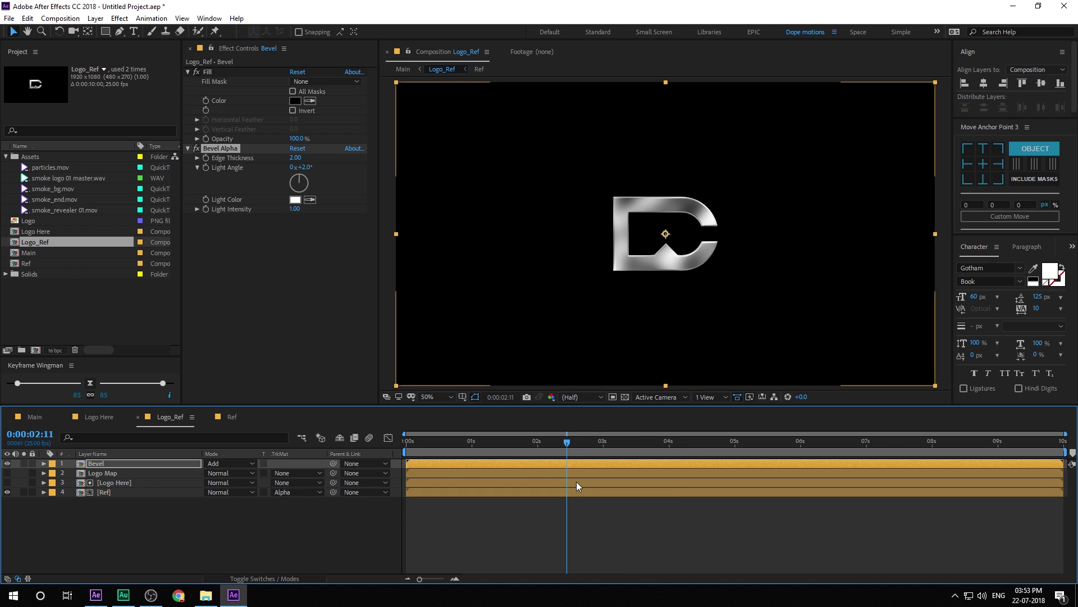
double_click(108, 492)
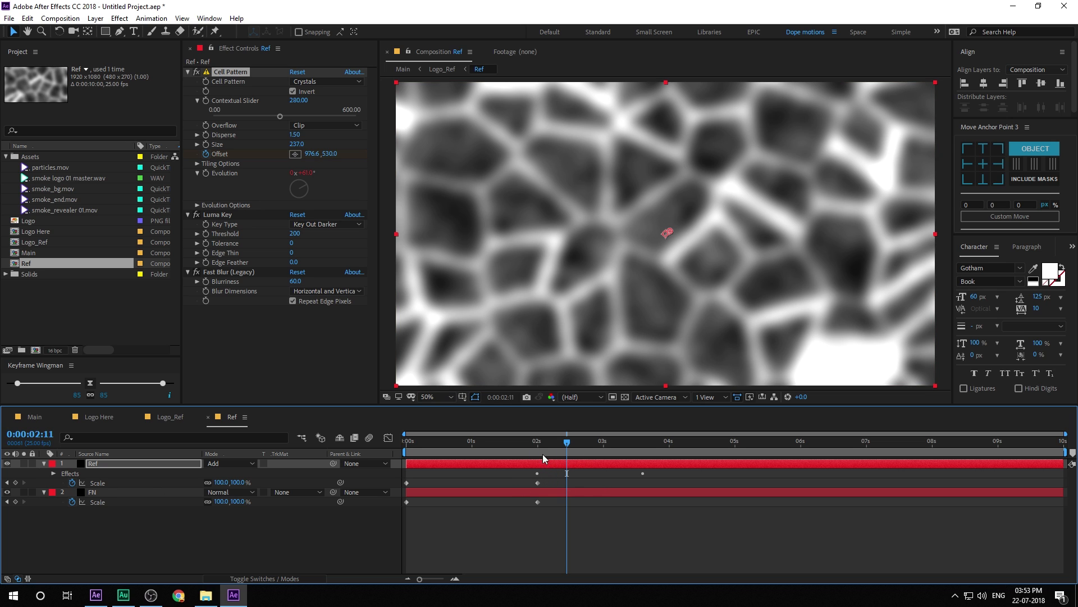
click(93, 416)
click(34, 416)
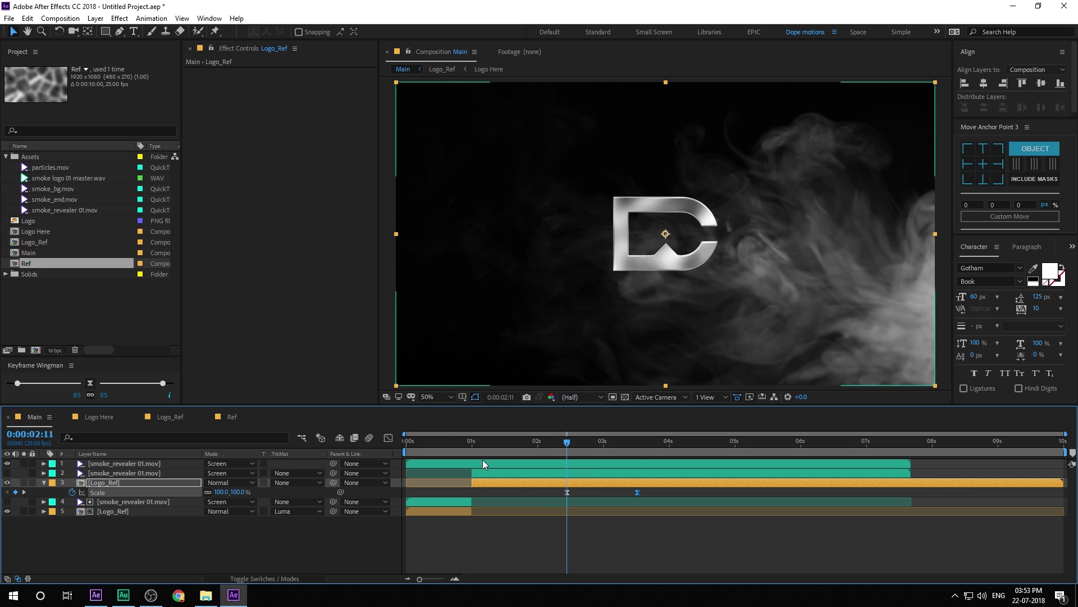
click(553, 443)
drag(548, 444, 537, 448)
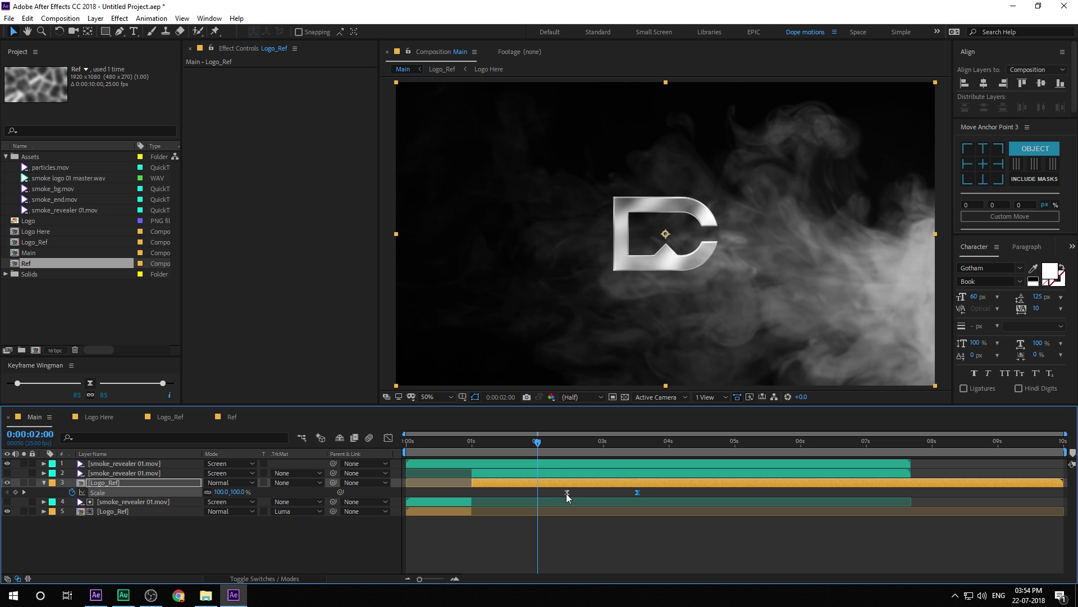
drag(554, 490, 608, 493)
click(583, 548)
key(space)
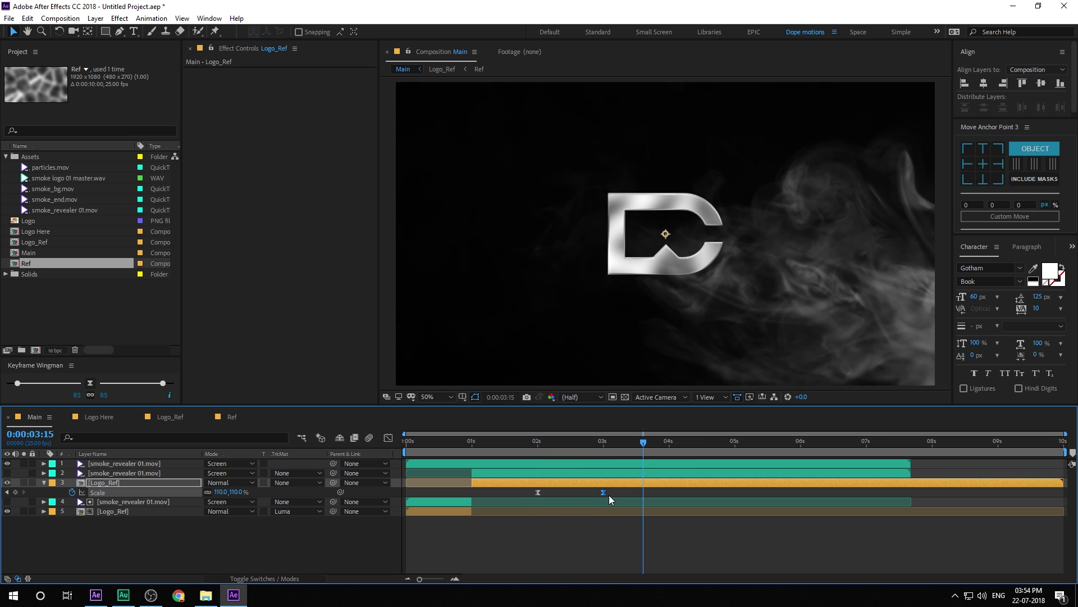
click(538, 443)
key(space)
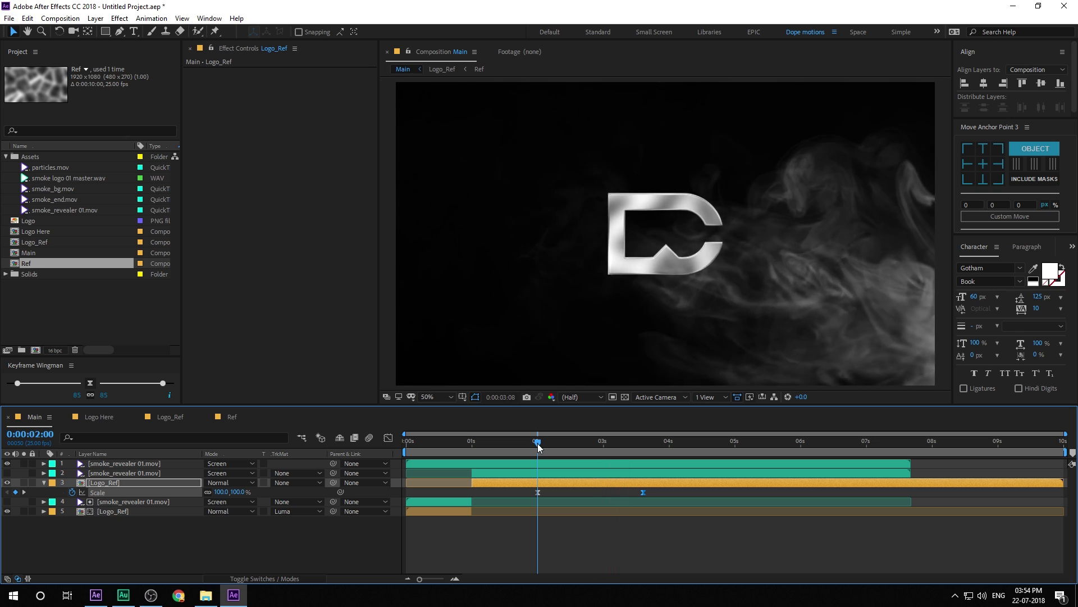
key(space)
- Set the second Logo_Ref segment's scale keyframe at 0:00:02:00 to 90%
click(256, 552)
click(238, 492)
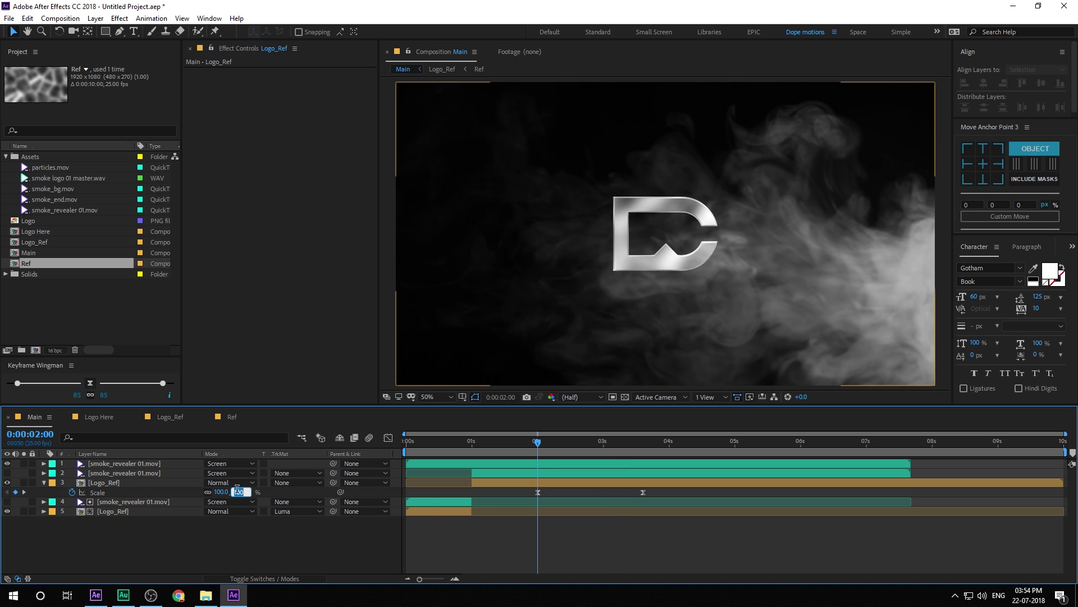
text(90)
key(Return)
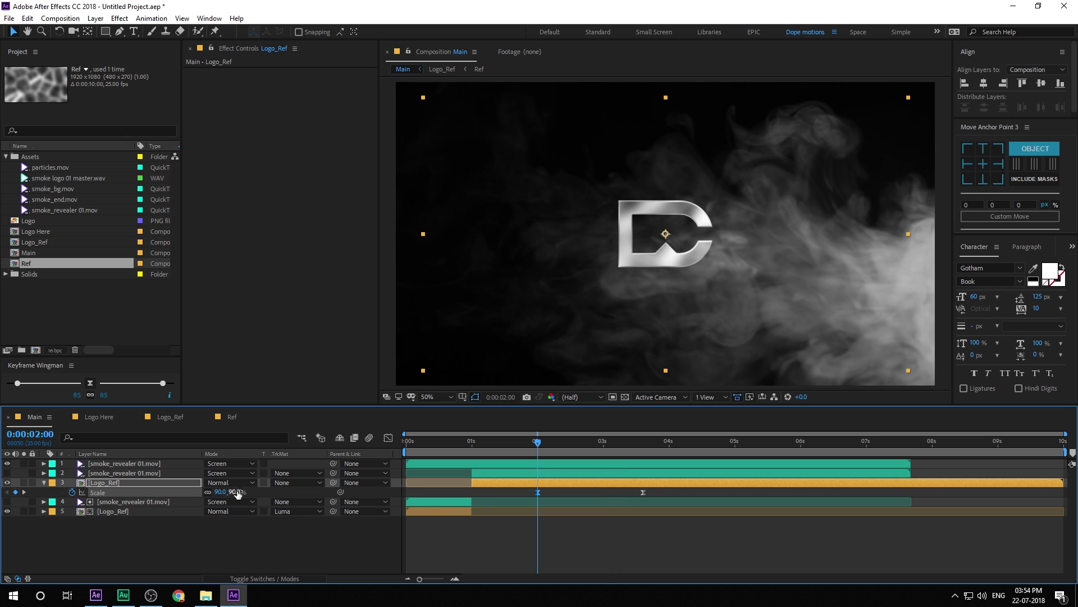
- Set the scale of the first, matted Logo_Ref segment to 90% and preview the scale animation
click(433, 511)
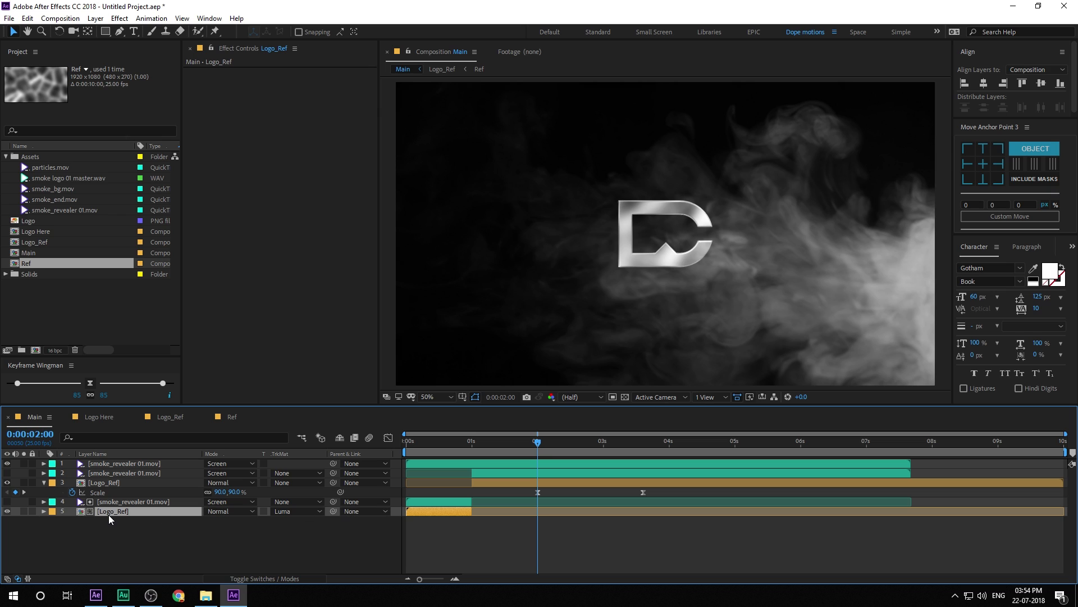
key(a)
text(s)
text(90)
key(Return)
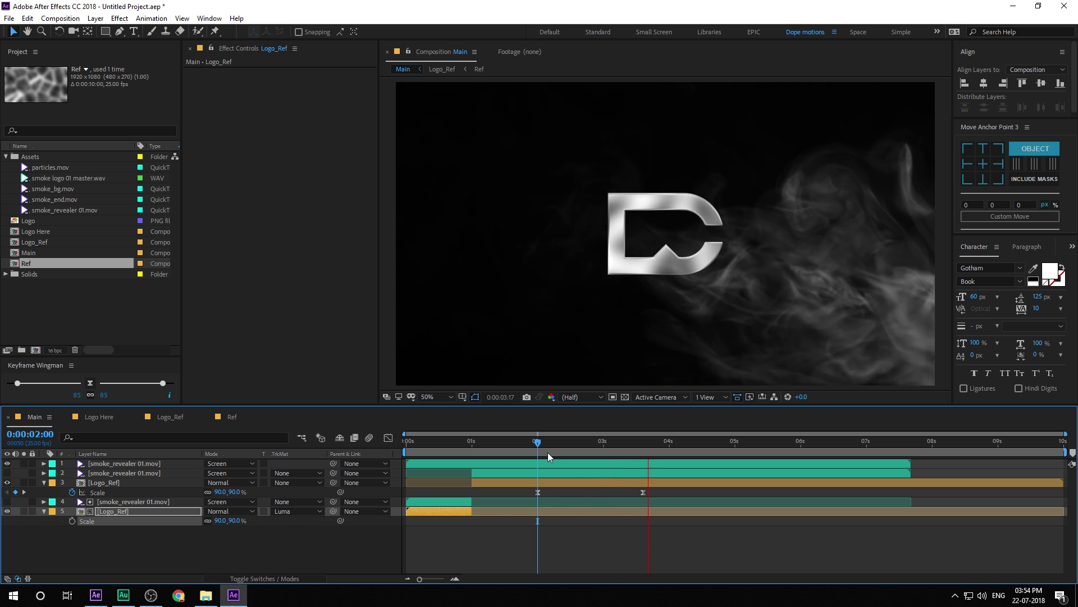
- Preview the logo's scale animation around 0:00:03:00 and collapse the properties of both Logo_Ref layers
key(space)
key(space)
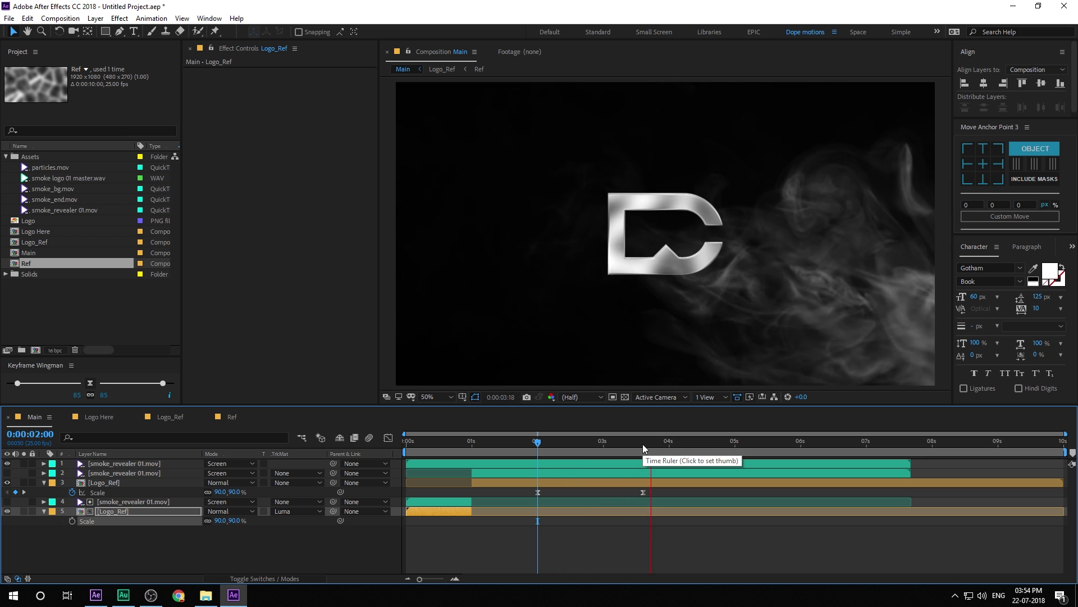
drag(661, 444, 609, 473)
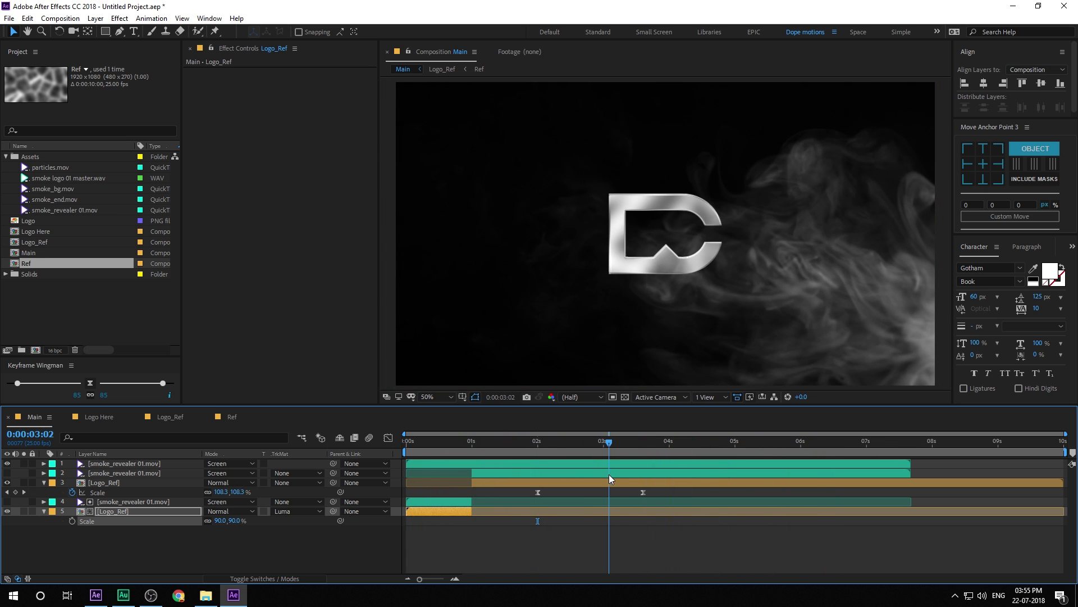
click(44, 483)
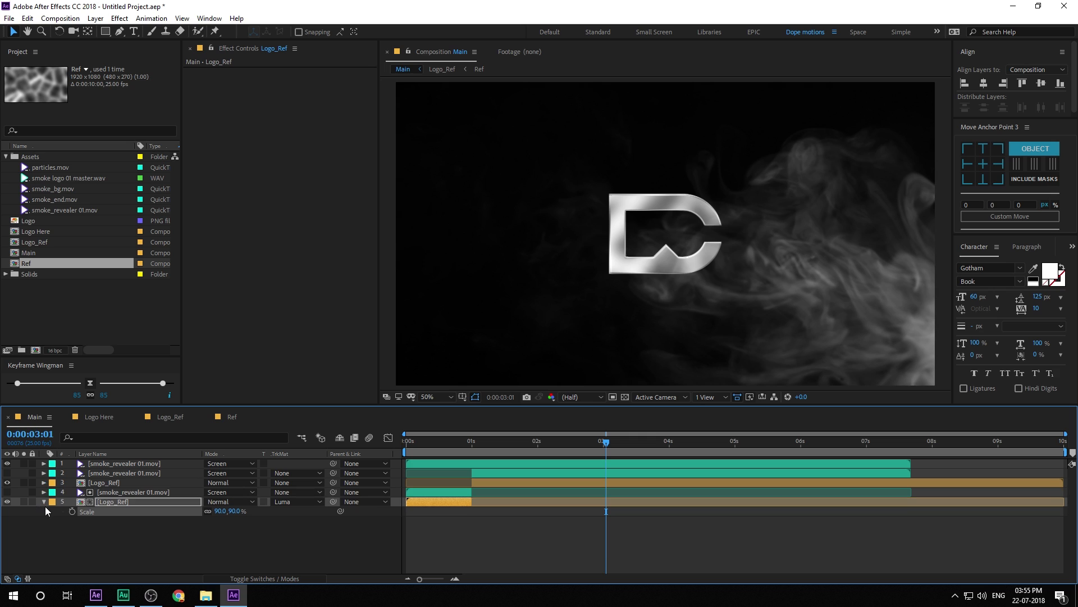
click(43, 502)
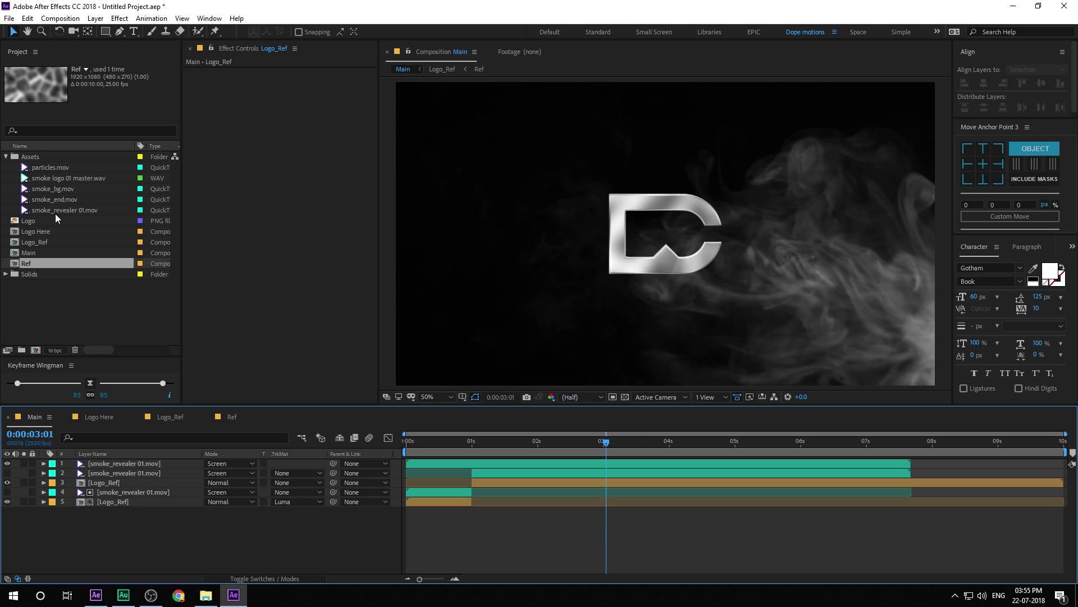
- Add smoke_bg.mov beneath all layers in Main, fade its opacity from 0% at 0:00:00:00 to 100% at 0:00:01:00, and preview the fade
drag(52, 188, 156, 516)
drag(453, 447, 473, 459)
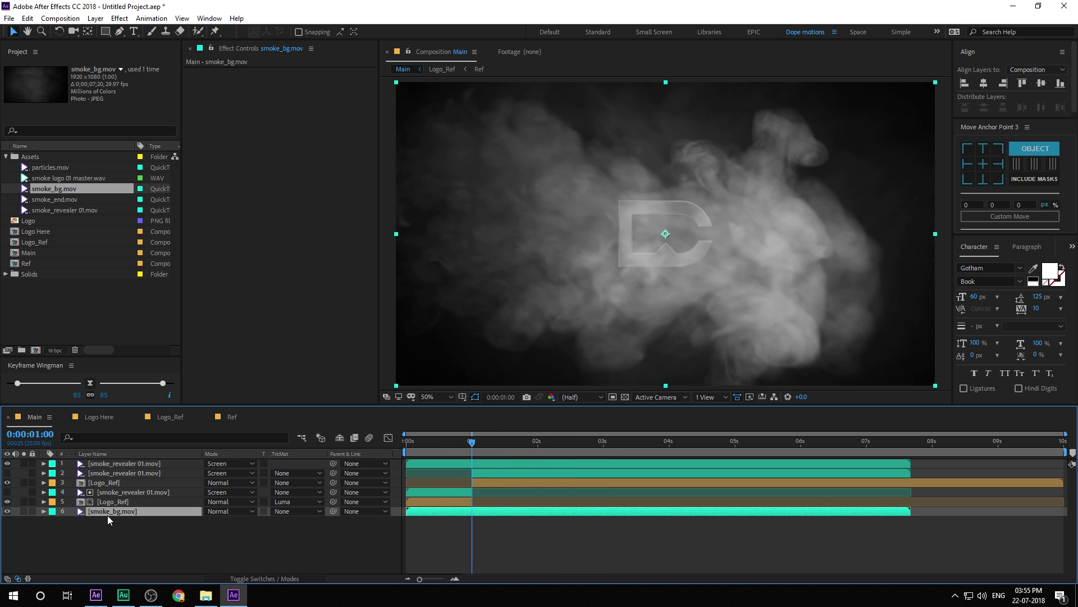
key(t)
click(72, 520)
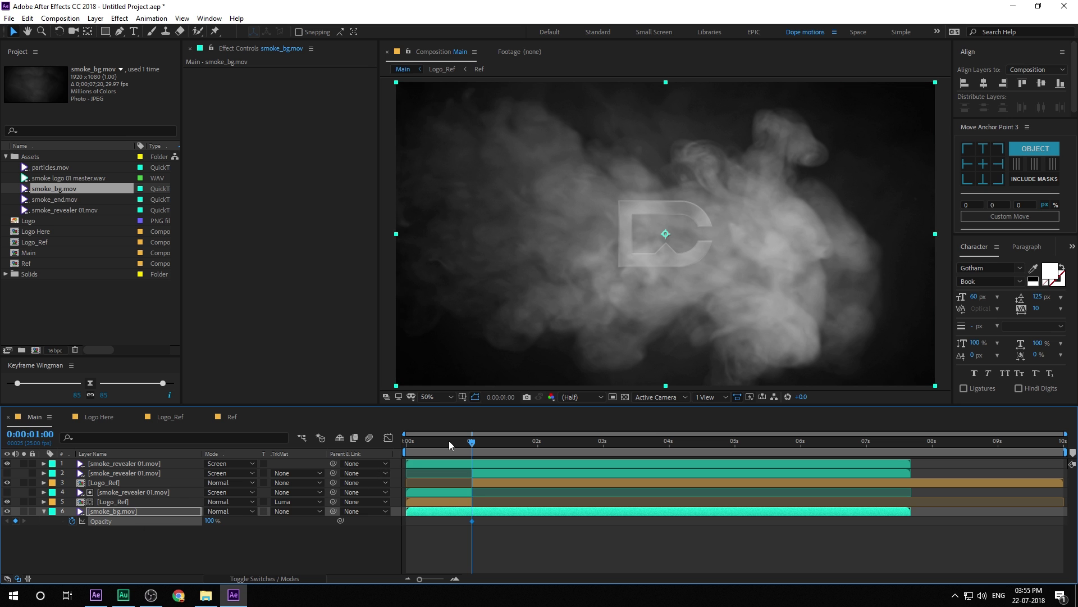
drag(450, 441, 359, 456)
drag(211, 521, 169, 521)
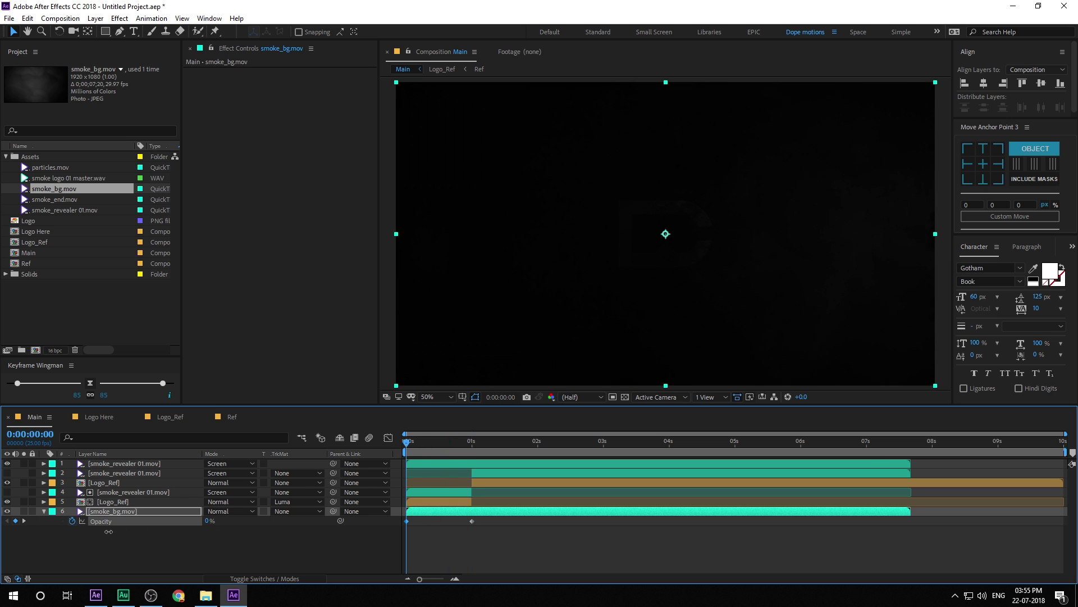
key(space)
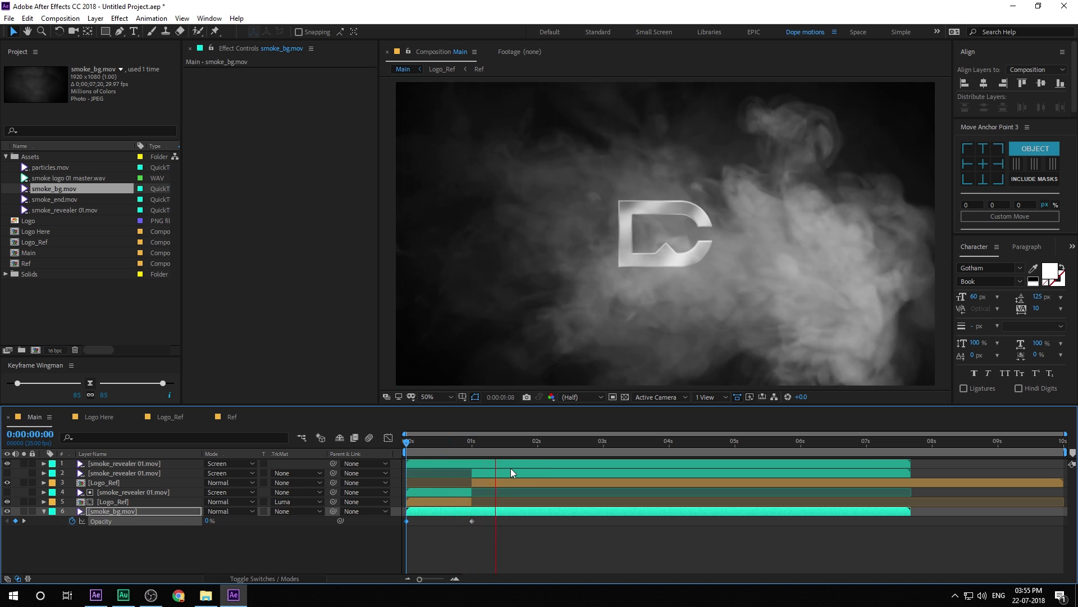
drag(486, 440, 646, 464)
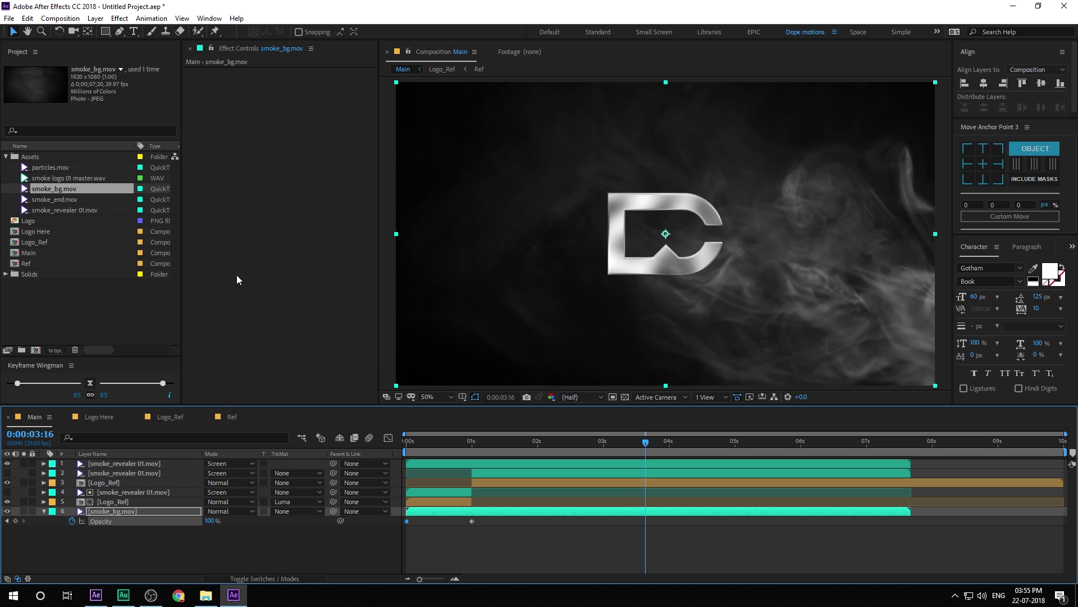
- Add particles.mov above all layers in Main and set its blending mode to Screen
drag(49, 168, 105, 462)
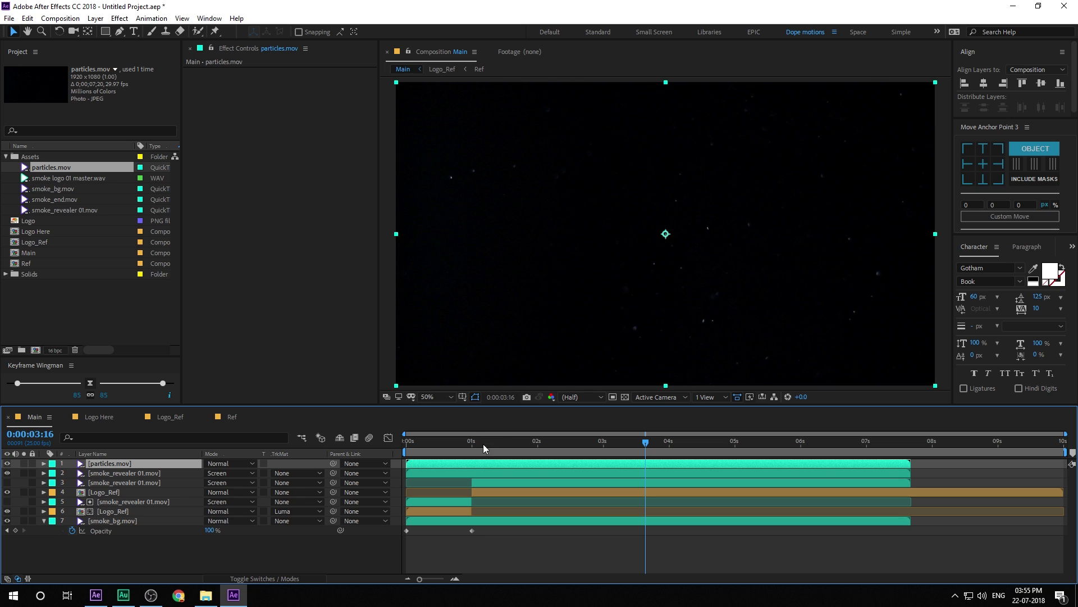
click(231, 463)
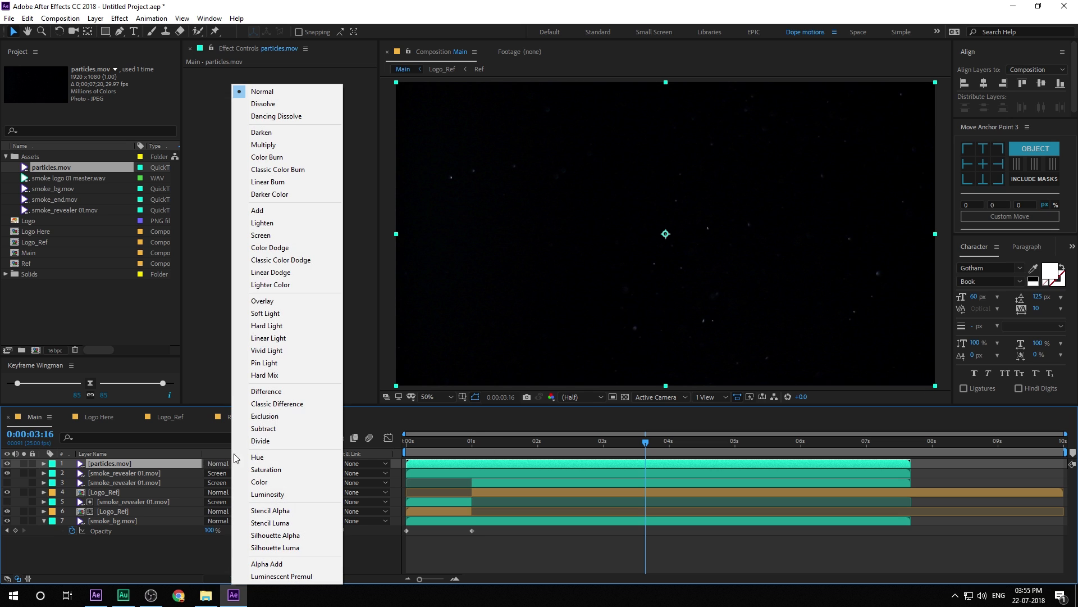
click(283, 236)
- Keyframe particles.mov's opacity from 0% at 0:00:00:00 to 100% at 0:00:01:00, preview it, and collapse the open layer properties
click(471, 443)
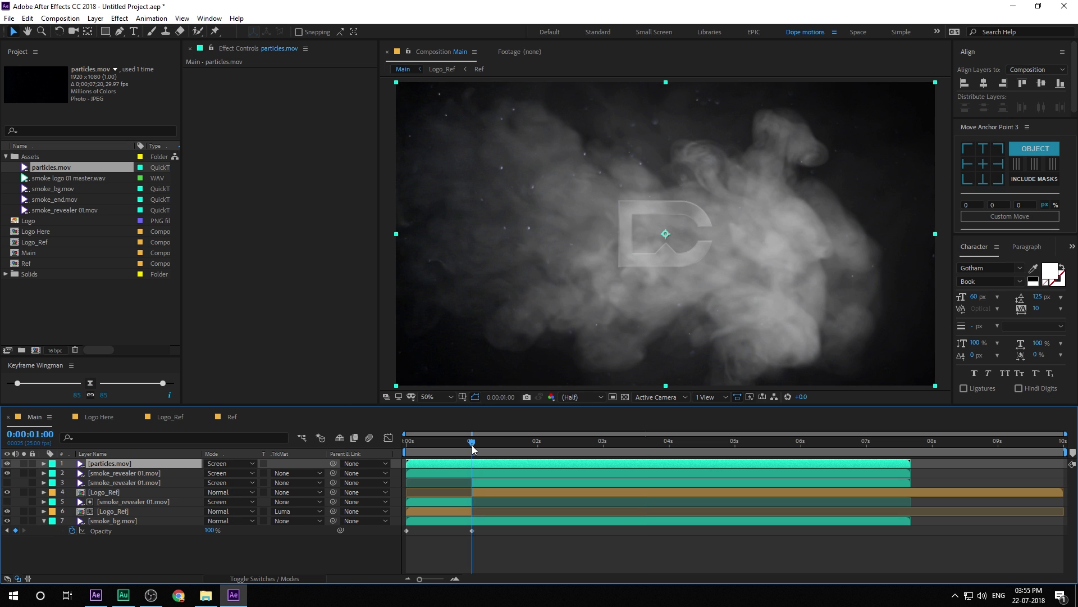
key(ctrl+v)
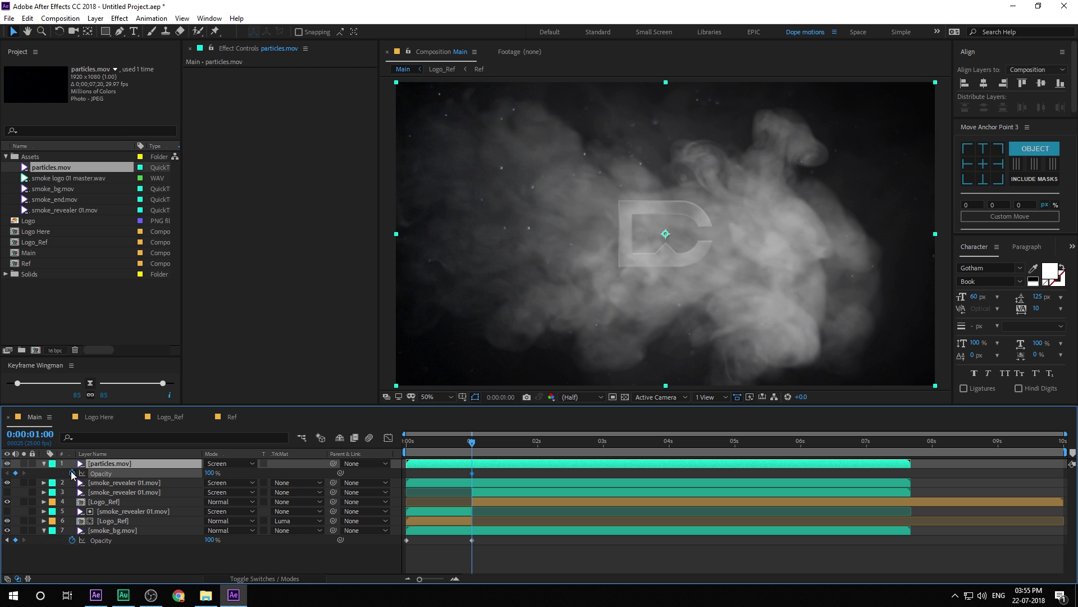
drag(472, 443, 395, 453)
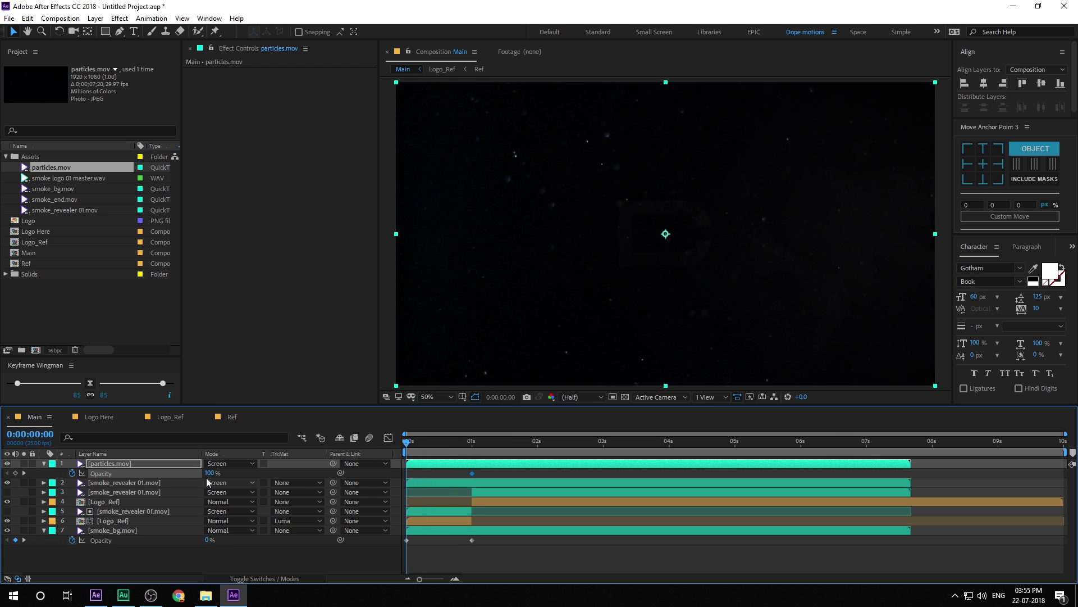
drag(210, 473, 192, 473)
key(space)
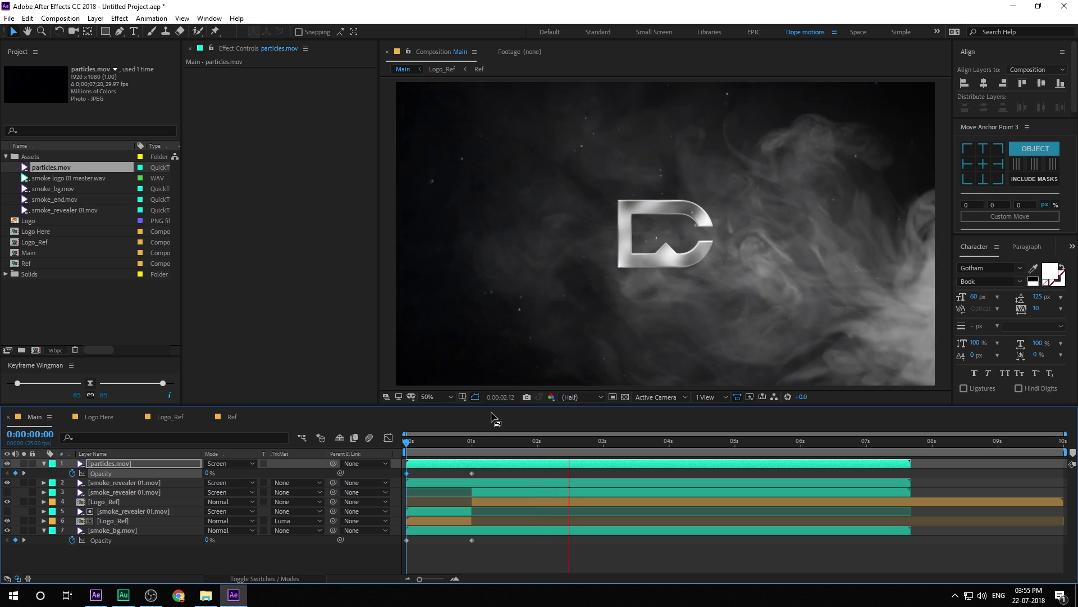
drag(486, 443, 653, 462)
click(45, 464)
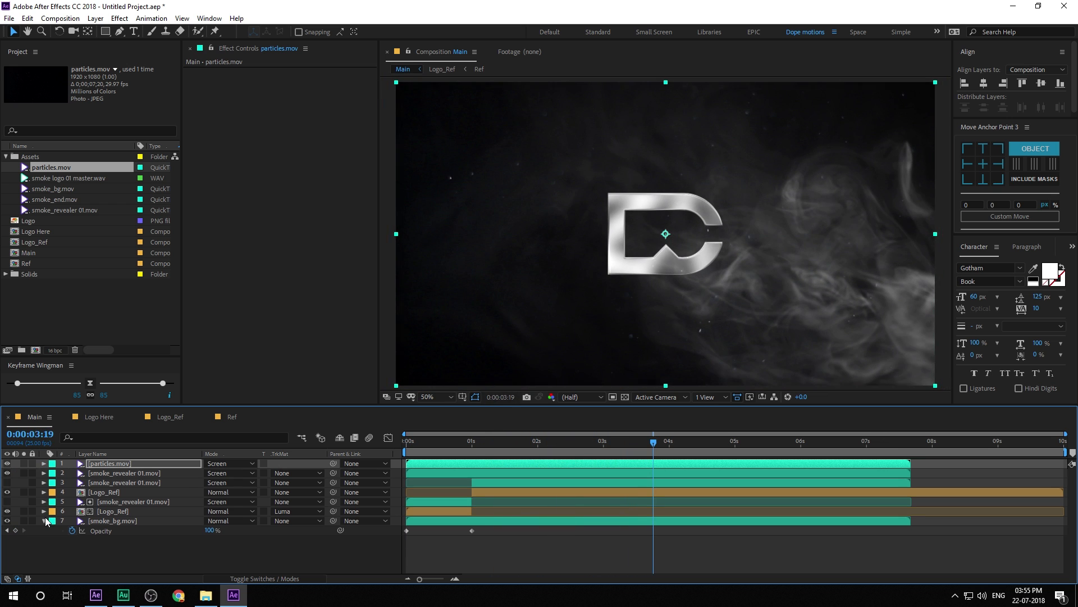
click(46, 522)
- Create an adjustment layer above all layers in Main and name it CC
right_click(104, 545)
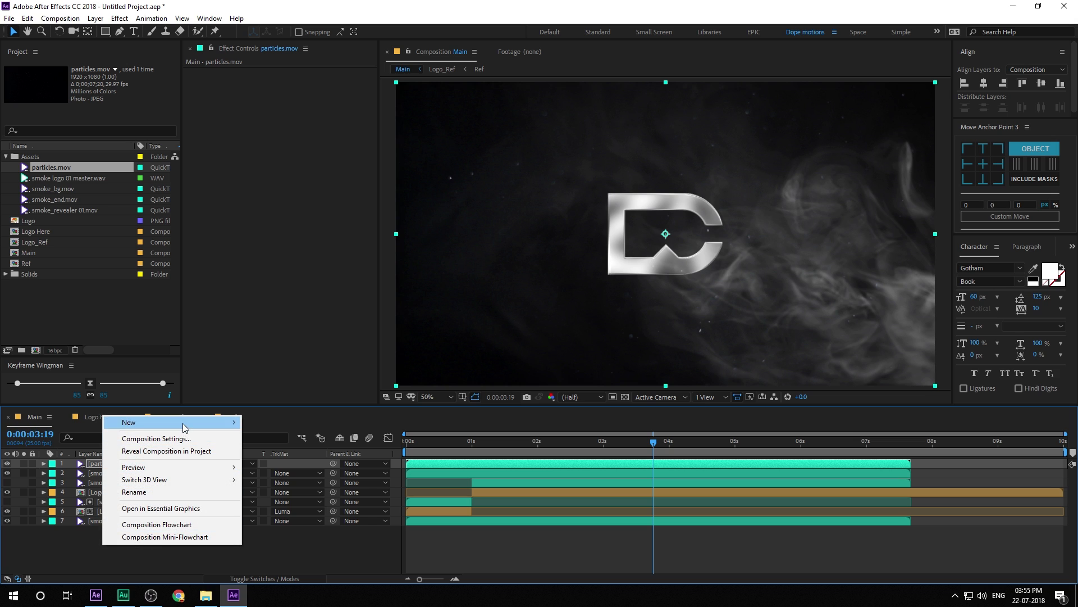
mouse_move(183, 423)
click(273, 511)
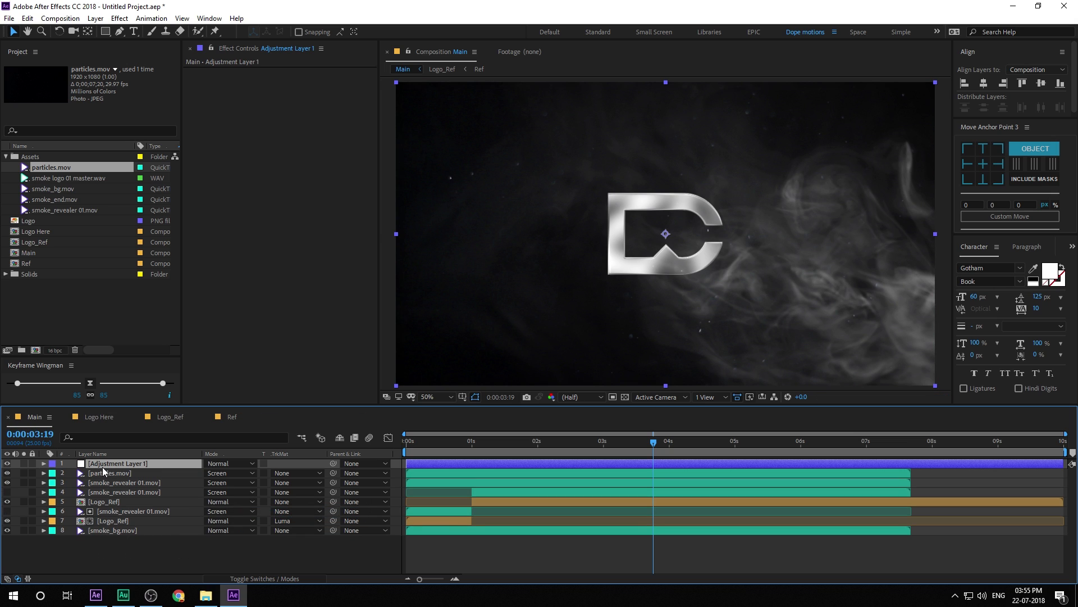
key(Return)
text(CC)
key(Return)
- Apply the Sharpen effect to the CC adjustment layer with a Sharpen Amount of 10
key(ctrl+space)
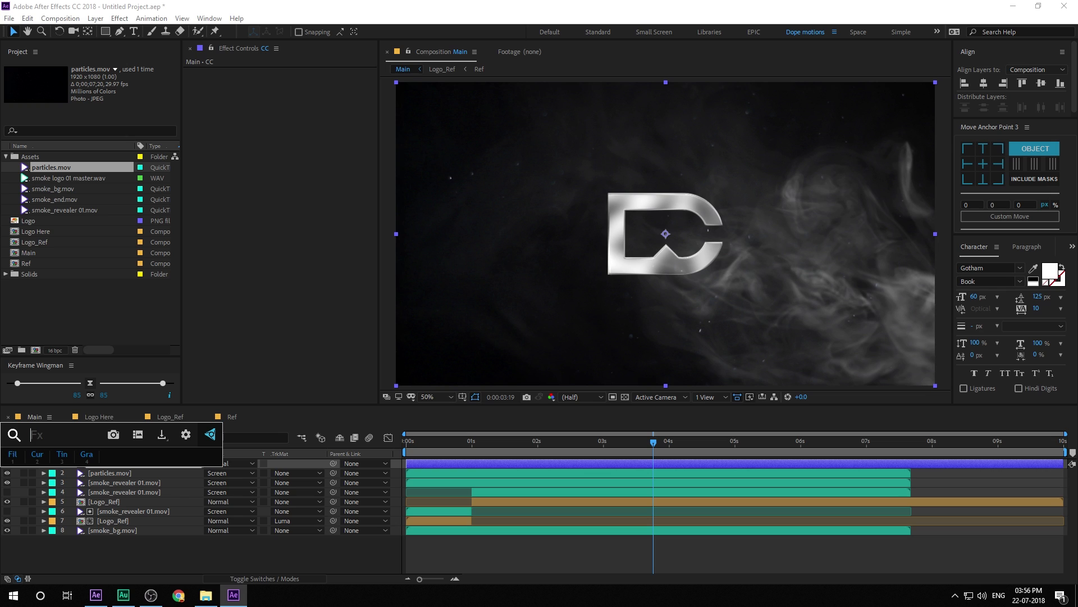
key(Escape)
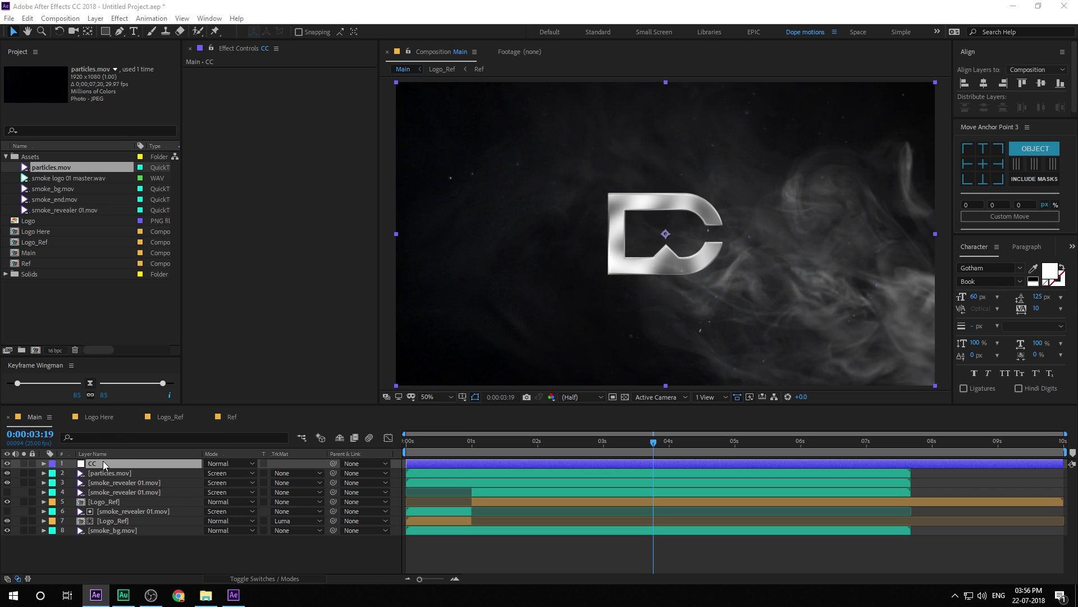
key(ctrl+space)
text(sh)
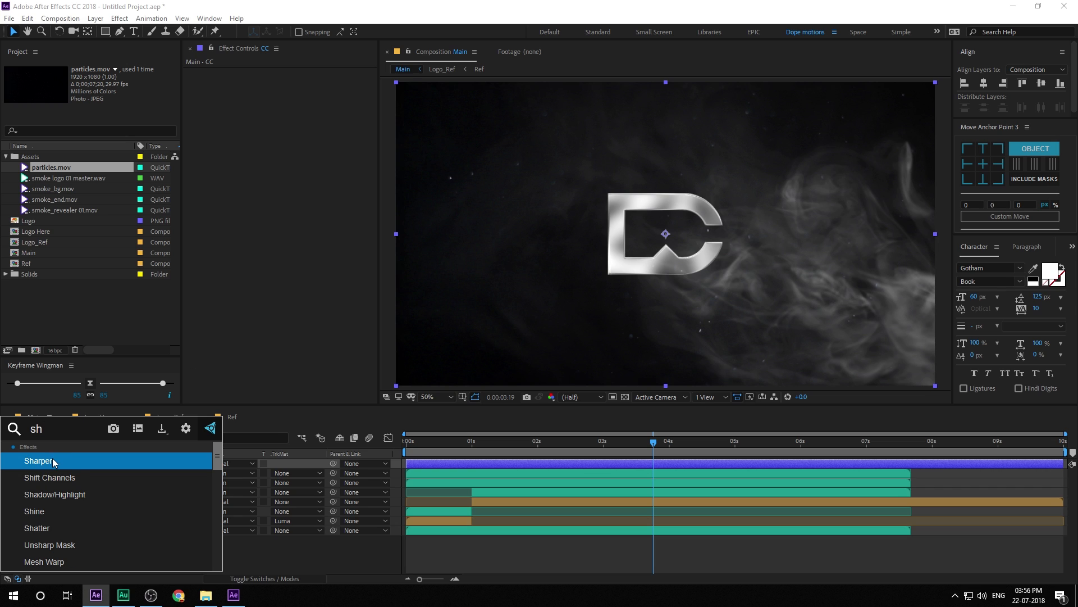
click(54, 461)
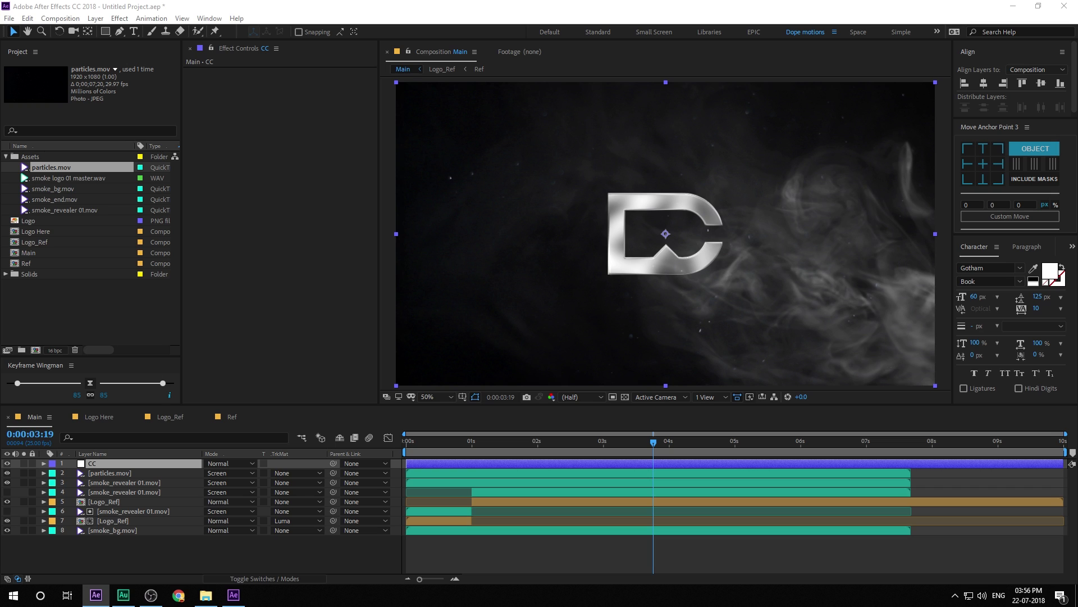
key(ctrl+space)
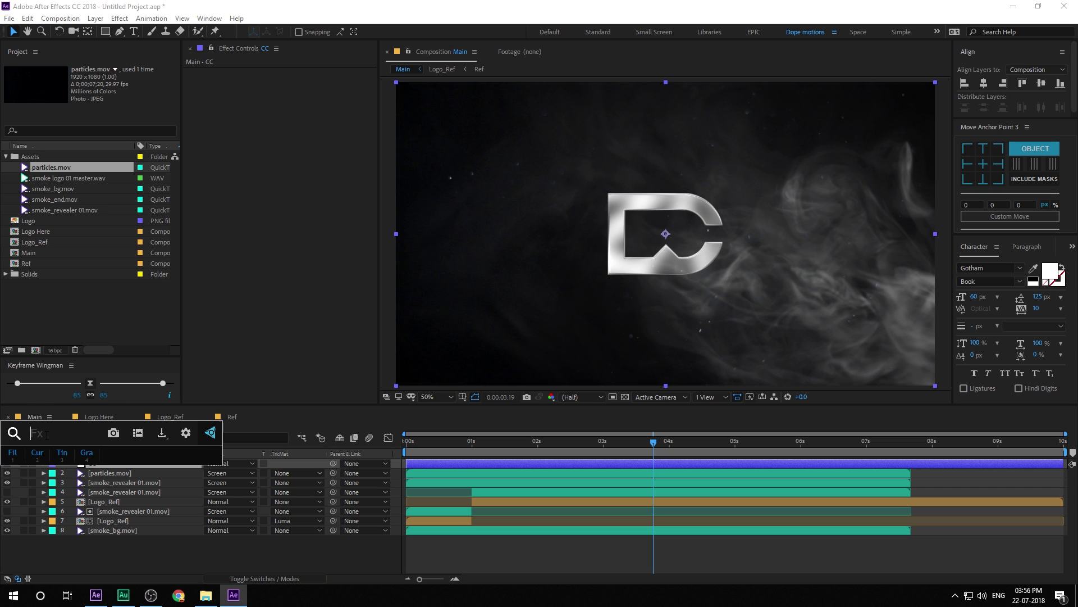
text(sh)
key(Return)
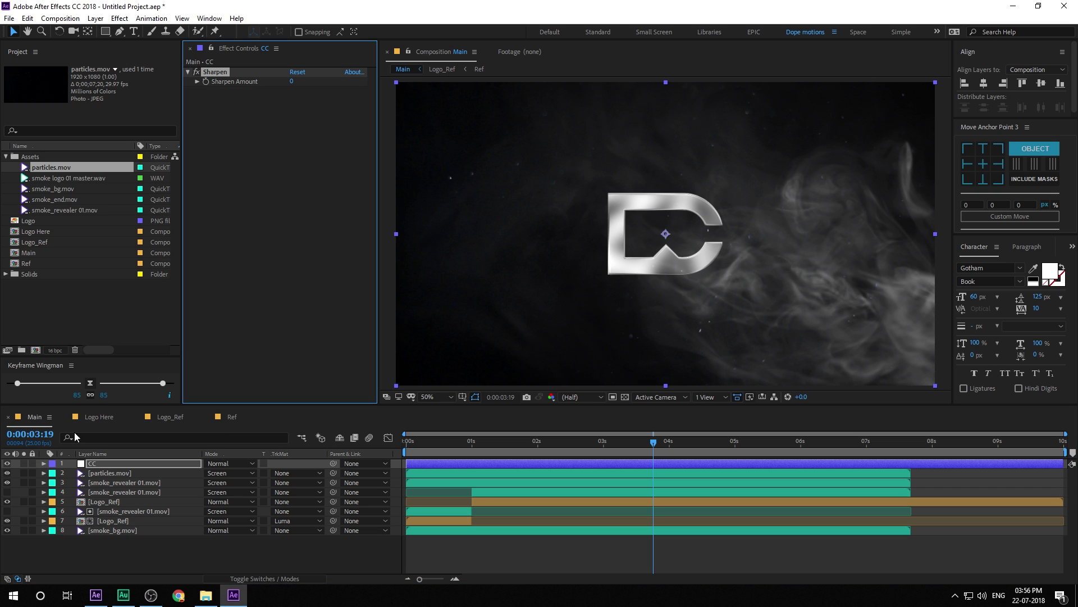
click(292, 82)
text(1)
key(Return)
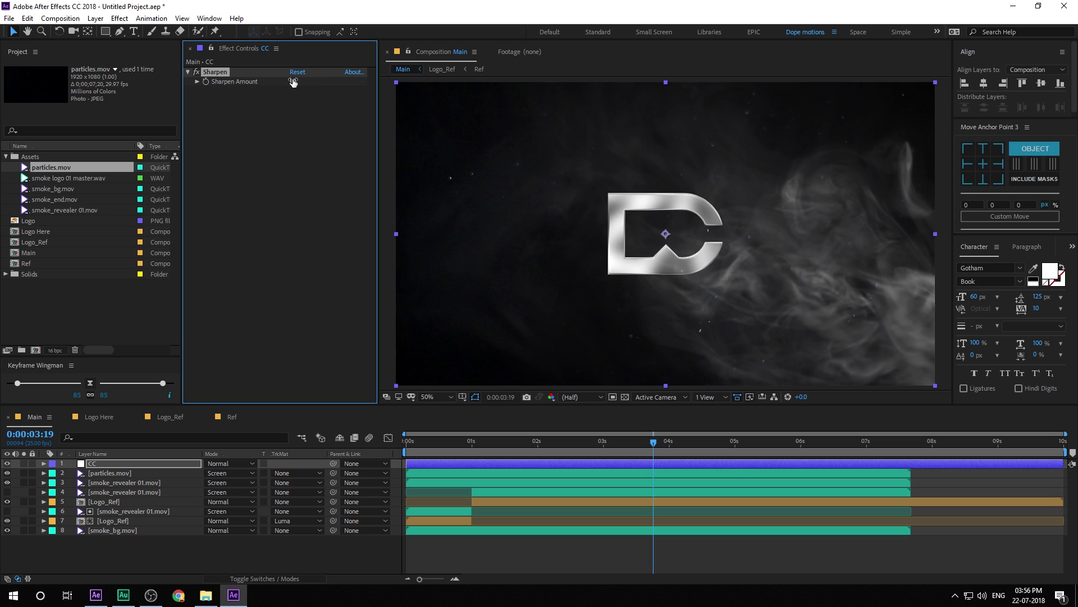
- Add a Photo Filter effect to the CC layer using Cooling Filter (82) at 5% density
click(126, 463)
key(ctrl+space)
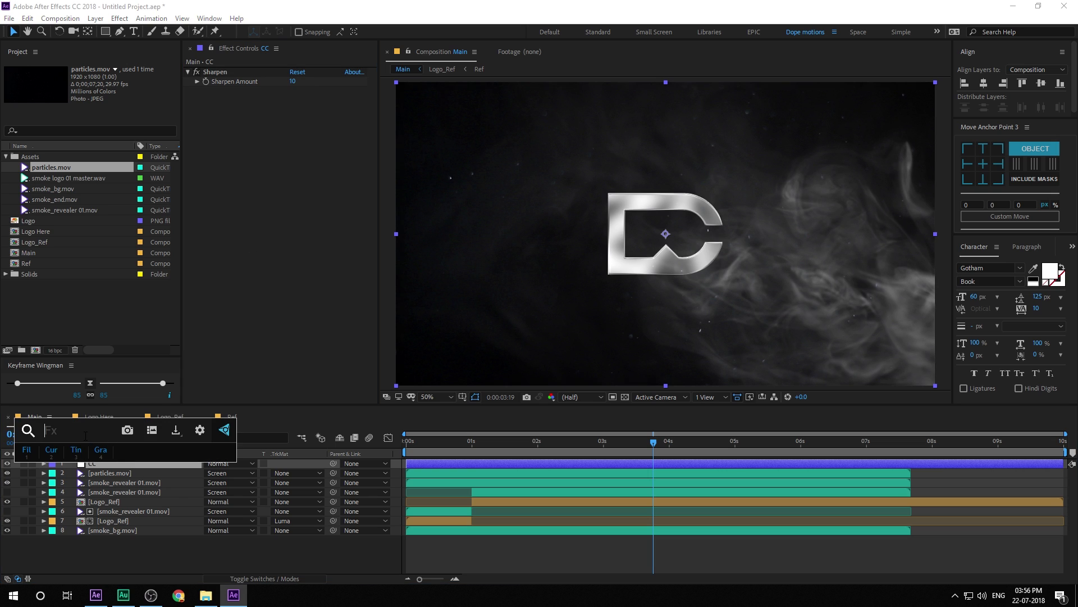
text(pho)
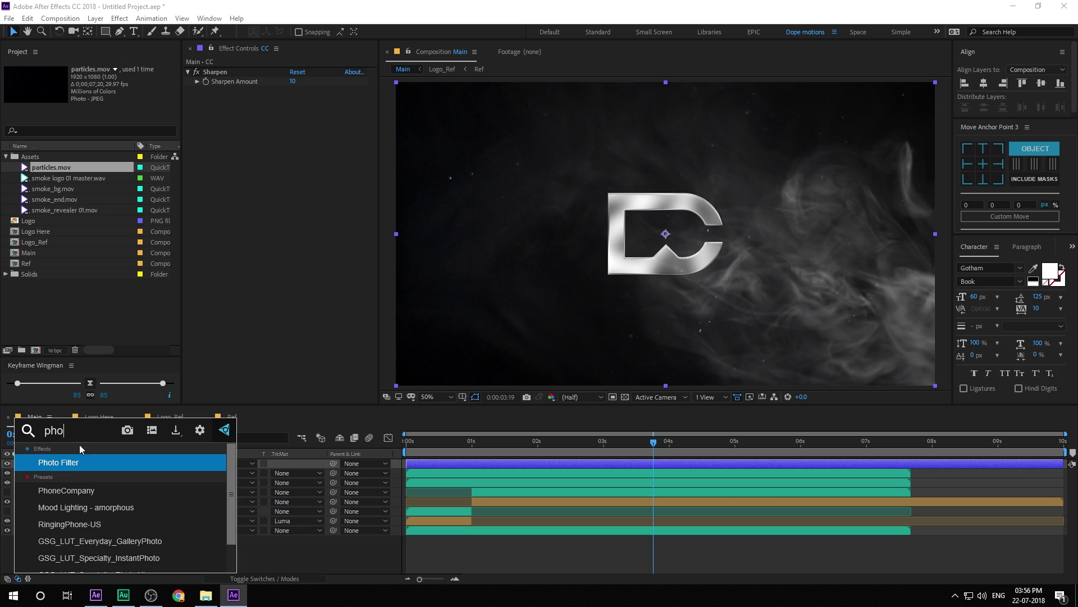
key(Return)
click(310, 101)
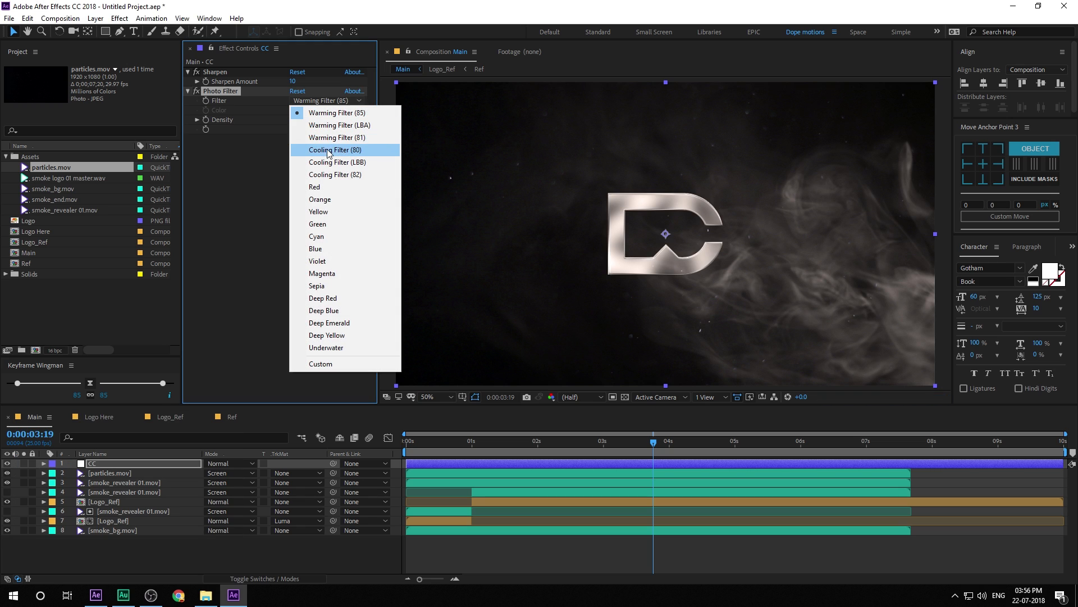
click(348, 174)
click(297, 120)
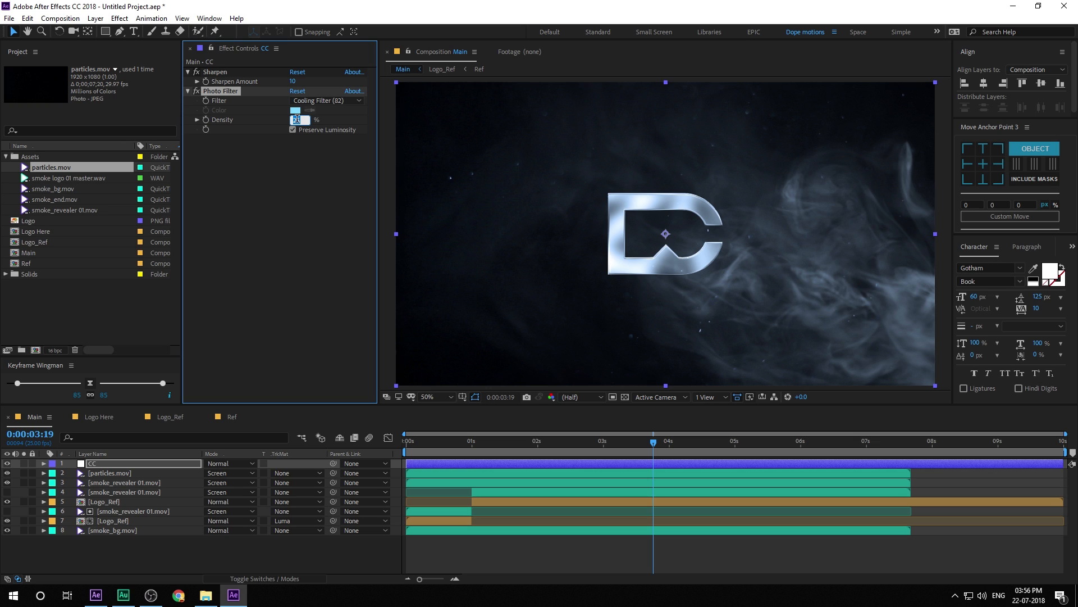
text(50)
key(Return)
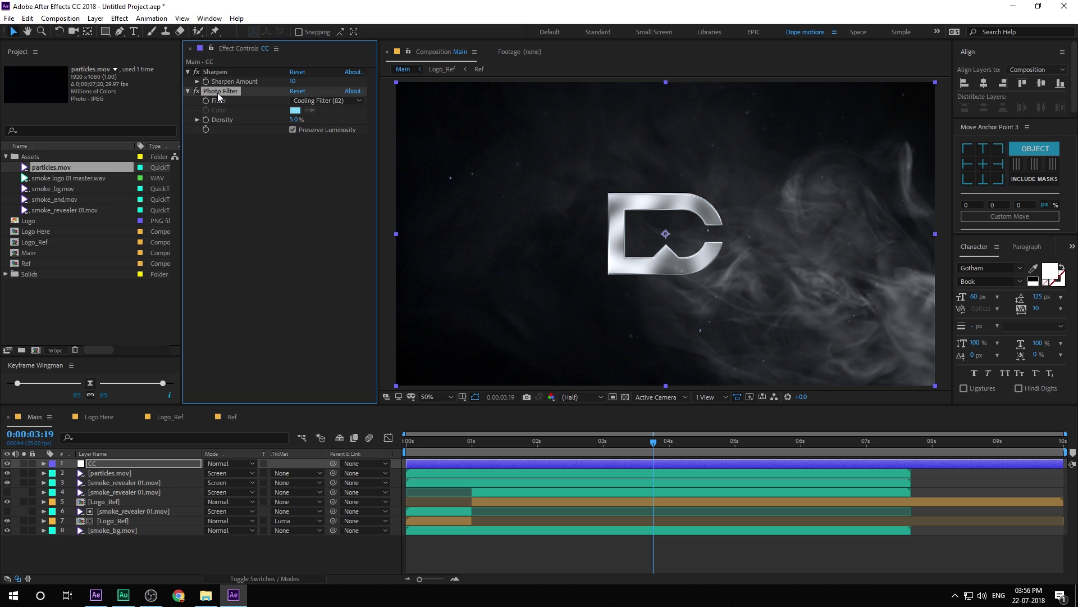
- Duplicate the Photo Filter on CC and set the copy to Cooling Filter (80) with 10% density
key(ctrl+d)
click(338, 149)
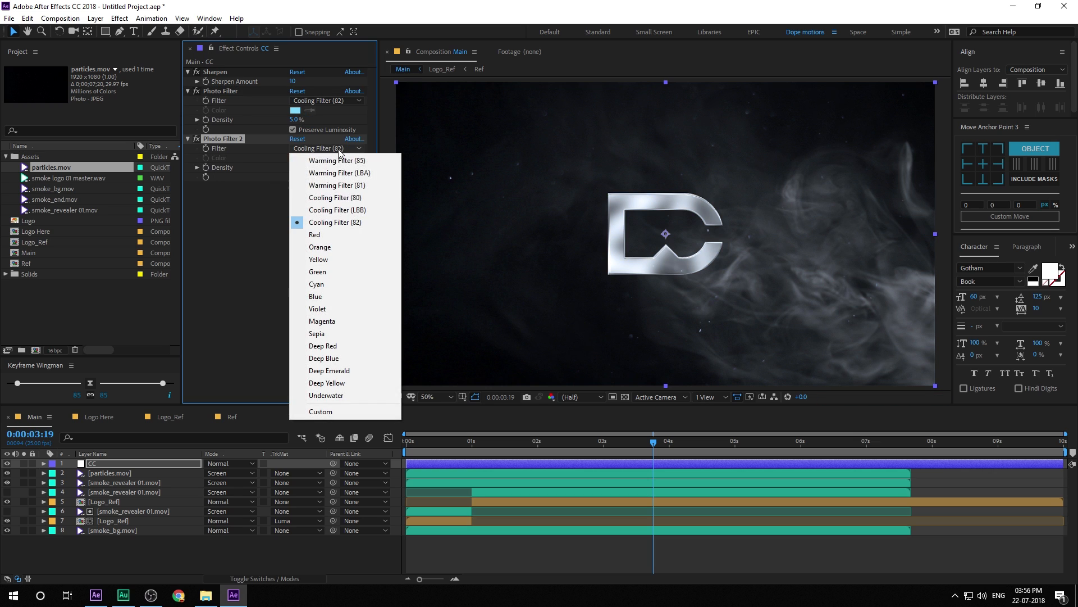
click(334, 199)
click(302, 167)
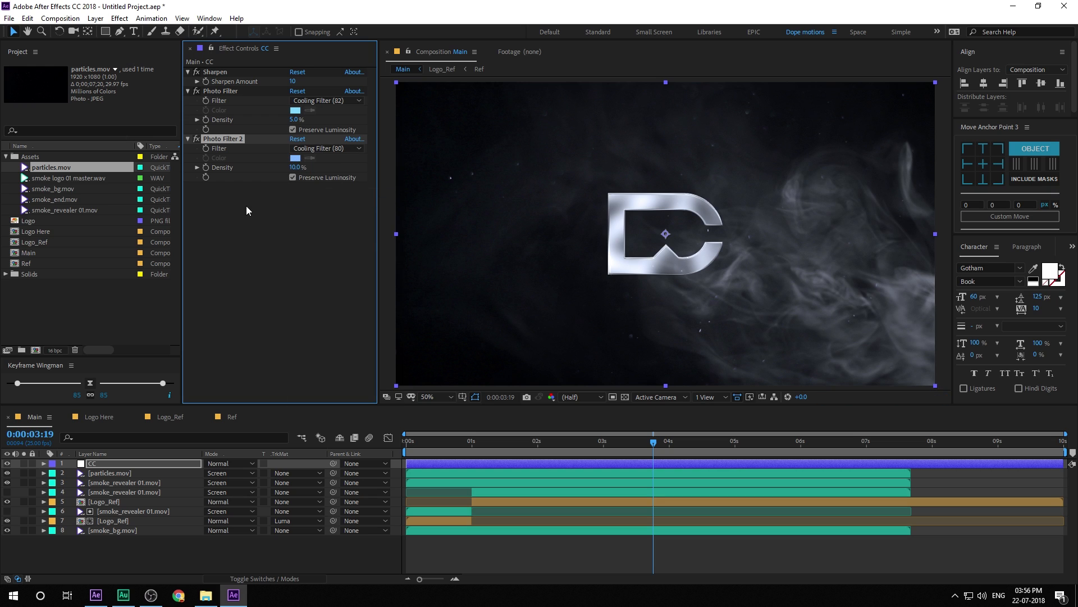
- Apply the Brightness & Contrast effect to the CC adjustment layer
key(ctrl+space)
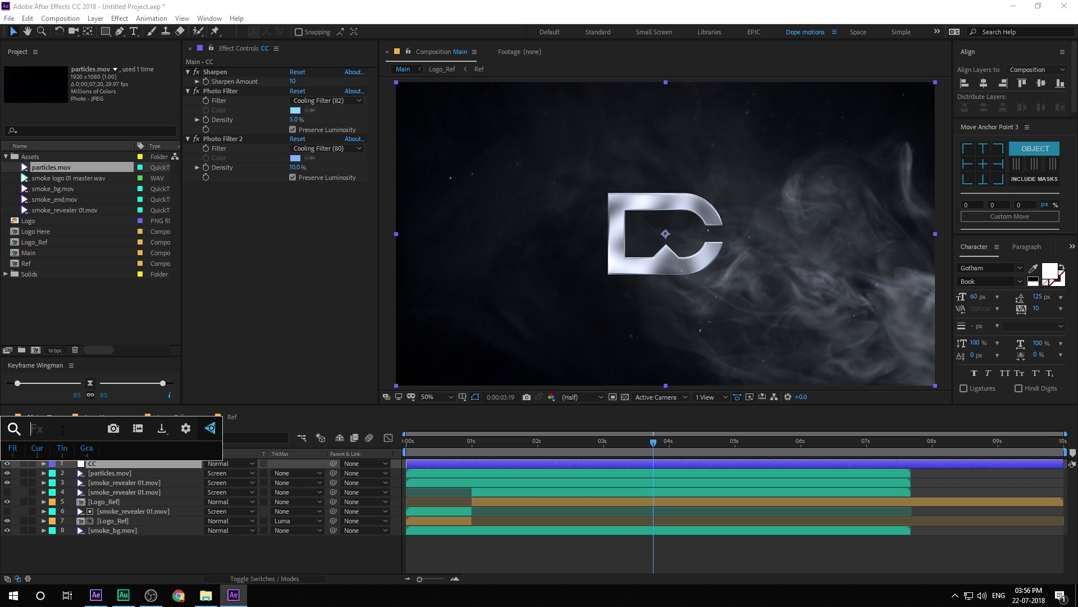
text(bri)
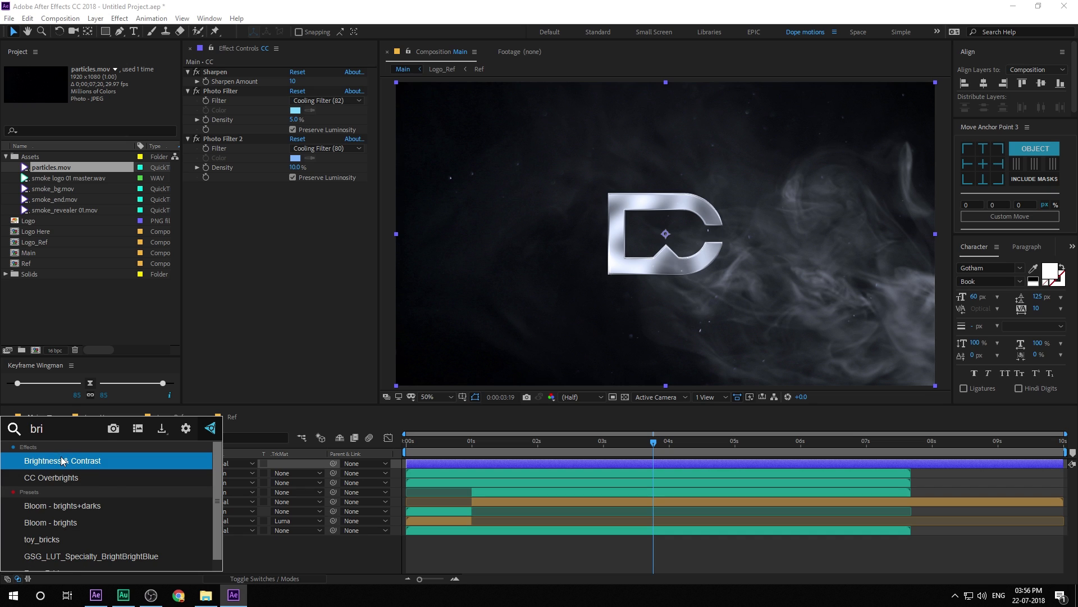
click(63, 460)
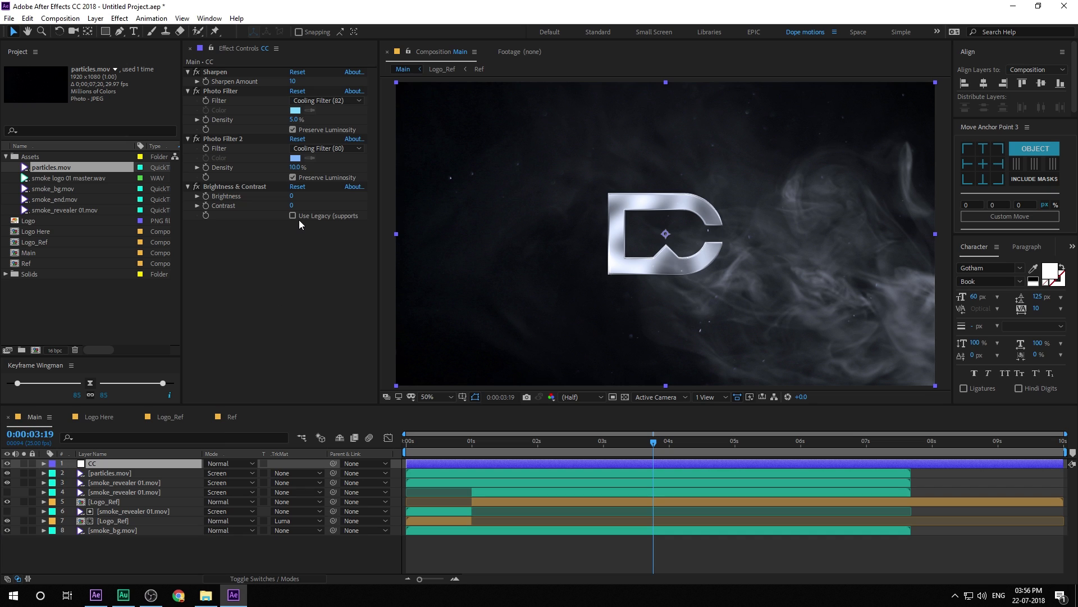
- Set the Contrast of the CC layer's Brightness & Contrast effect to 5
click(292, 206)
text(5)
key(Return)
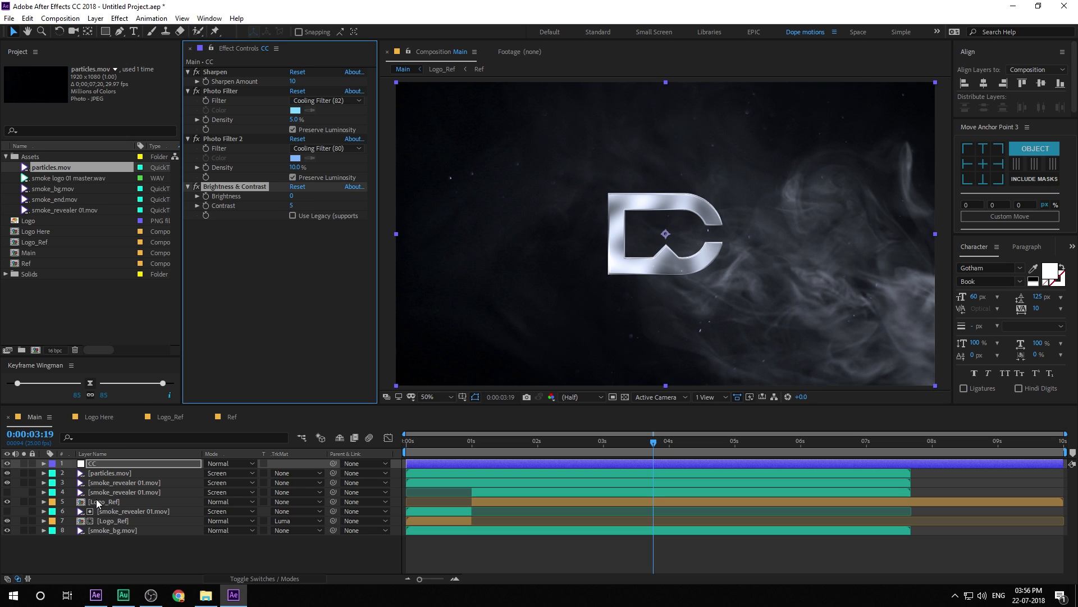
- Apply a Curves effect to the CC layer and shape its RGB curve into a slight S, lowering the shadows
click(113, 466)
key(ctrl+space)
click(40, 443)
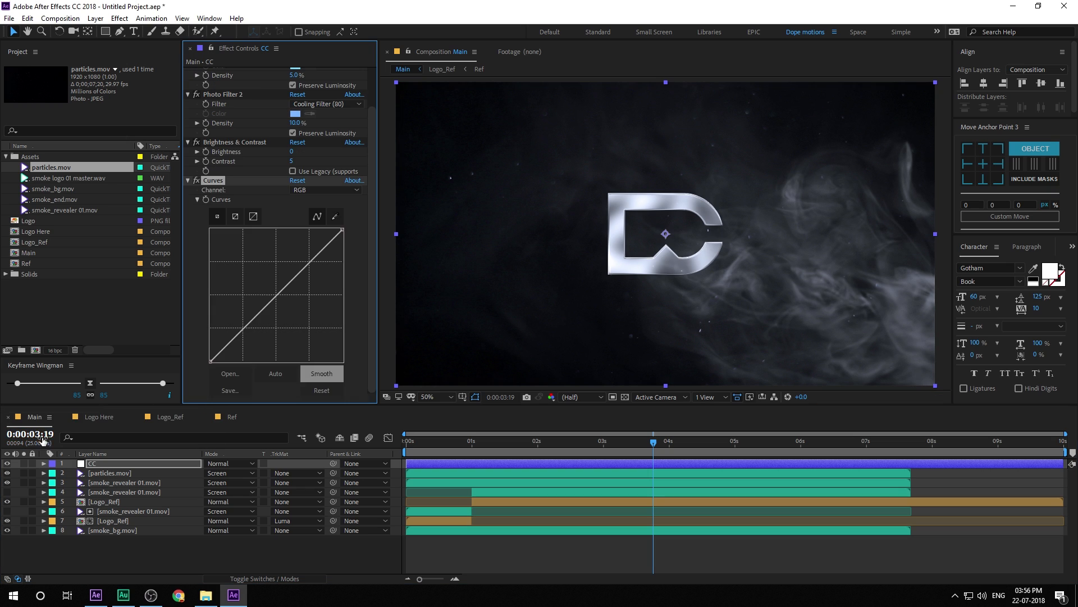
key(alt+Tab)
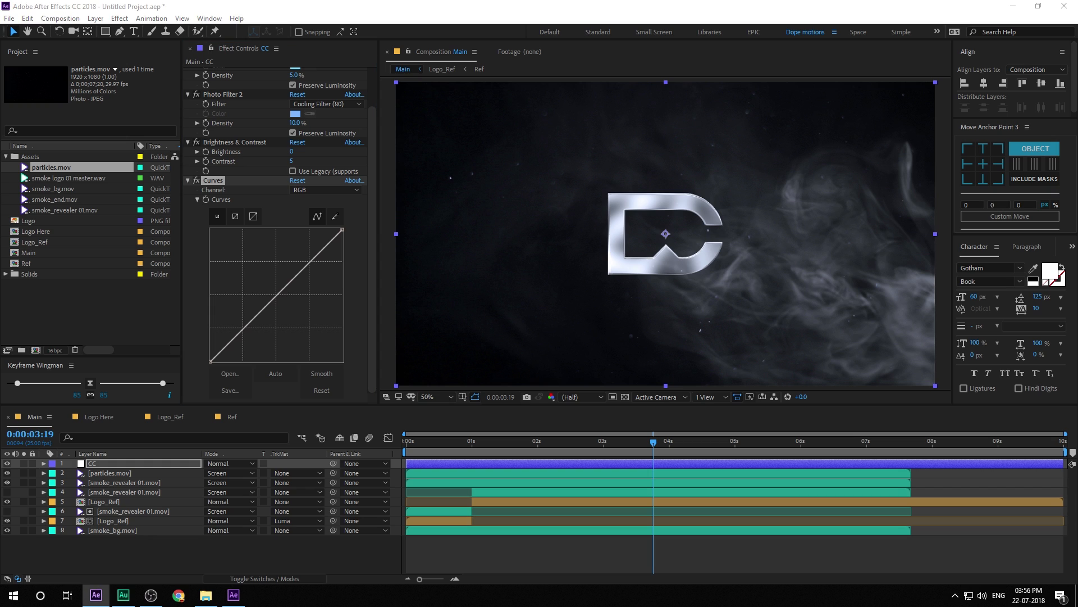
drag(241, 332, 246, 332)
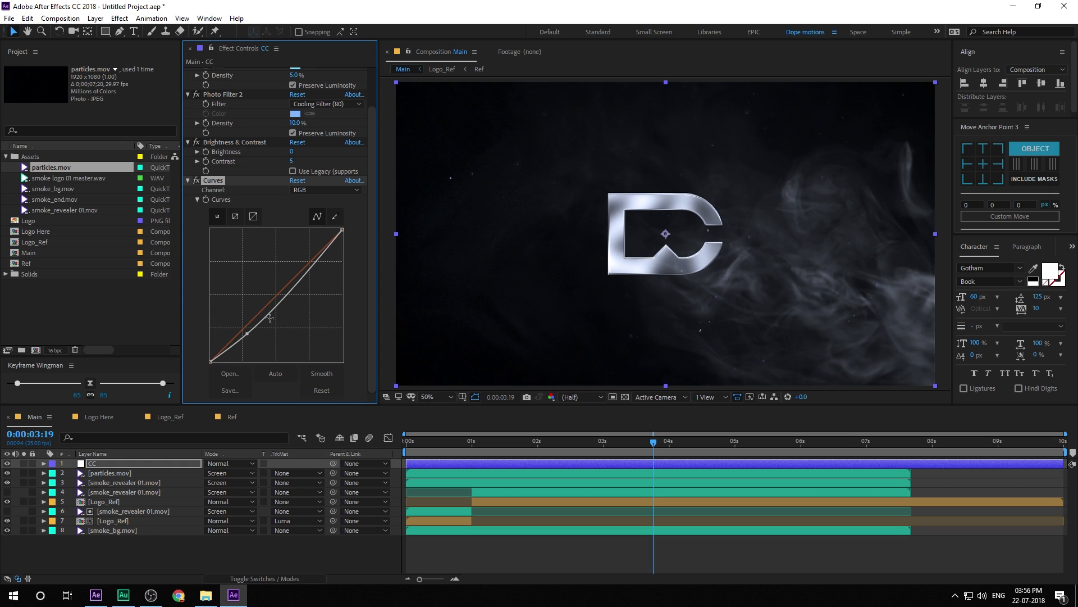
drag(294, 288, 293, 278)
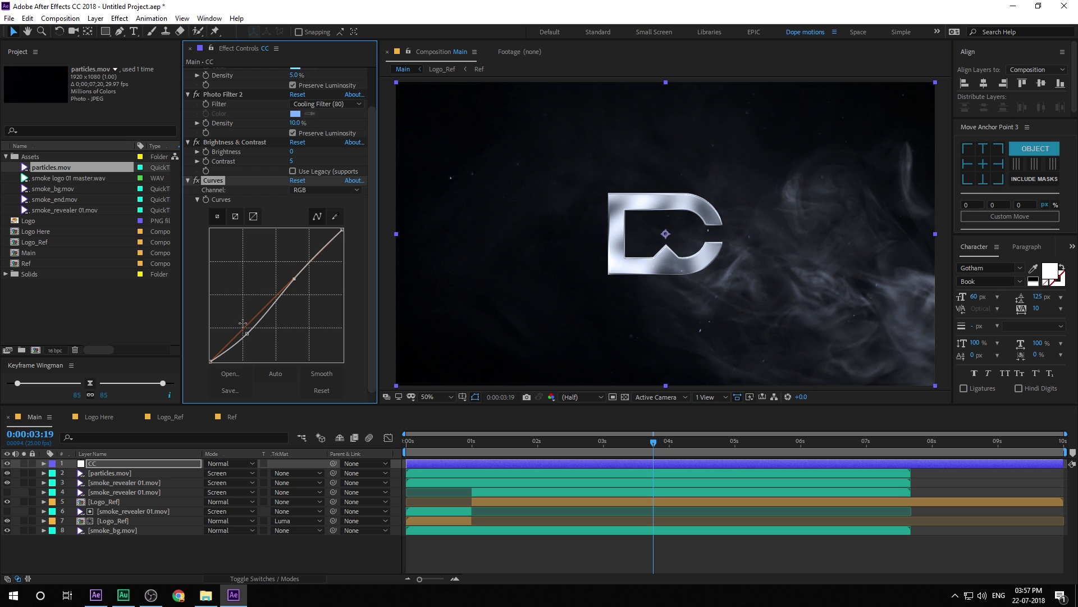
drag(247, 333, 246, 334)
- Compare the frame at 0:00:03:04 with the CC adjustment layer hidden and shown
mouse_move(612, 440)
mouse_down()
mouse_move(487, 462)
mouse_move(592, 461)
mouse_move(614, 450)
mouse_up()
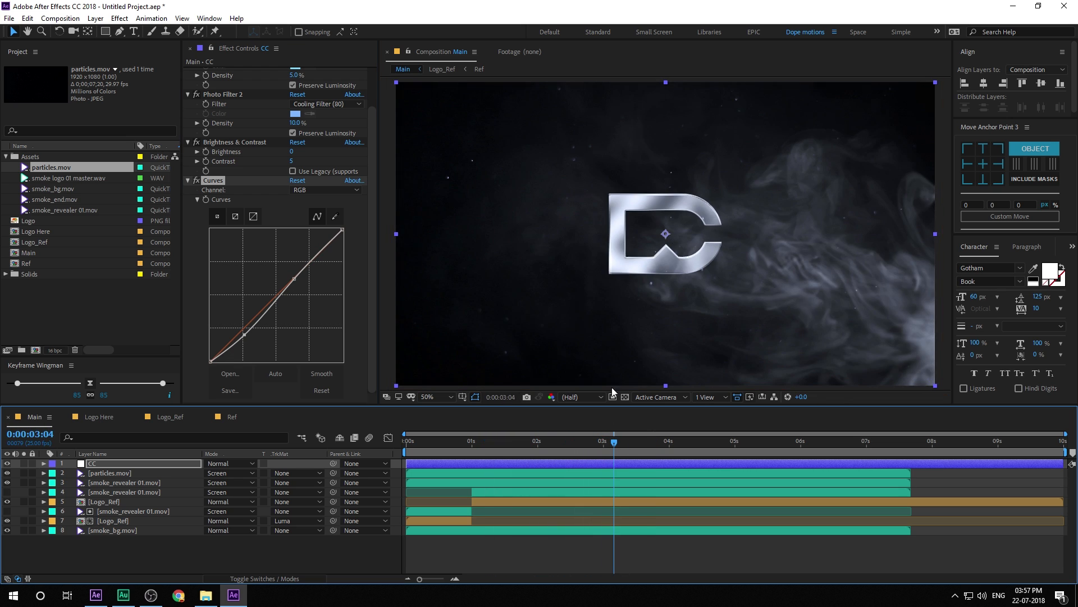
click(7, 465)
click(7, 465)
click(6, 465)
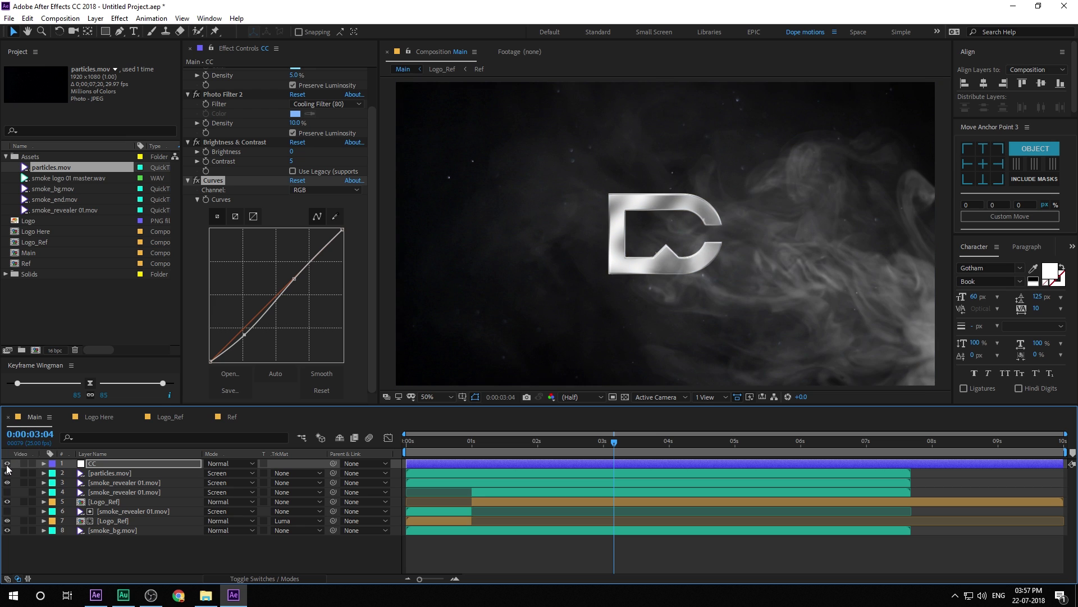
click(7, 465)
click(7, 465)
click(6, 465)
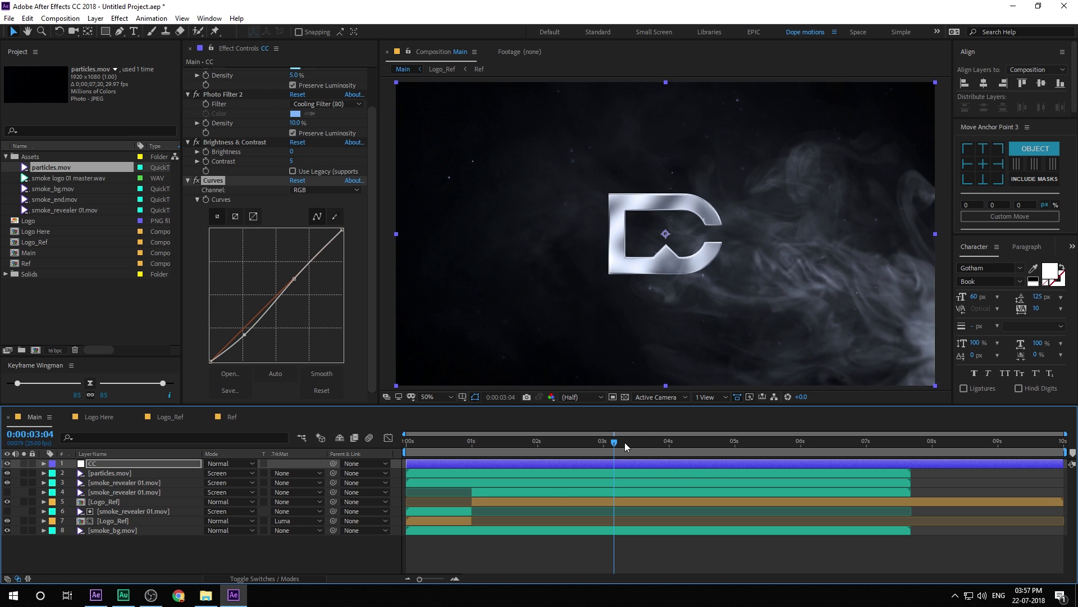
- Add smoke_end.mov to Main directly below CC, starting at about 0:00:05:14, and set its blending mode to Screen
drag(624, 442, 749, 489)
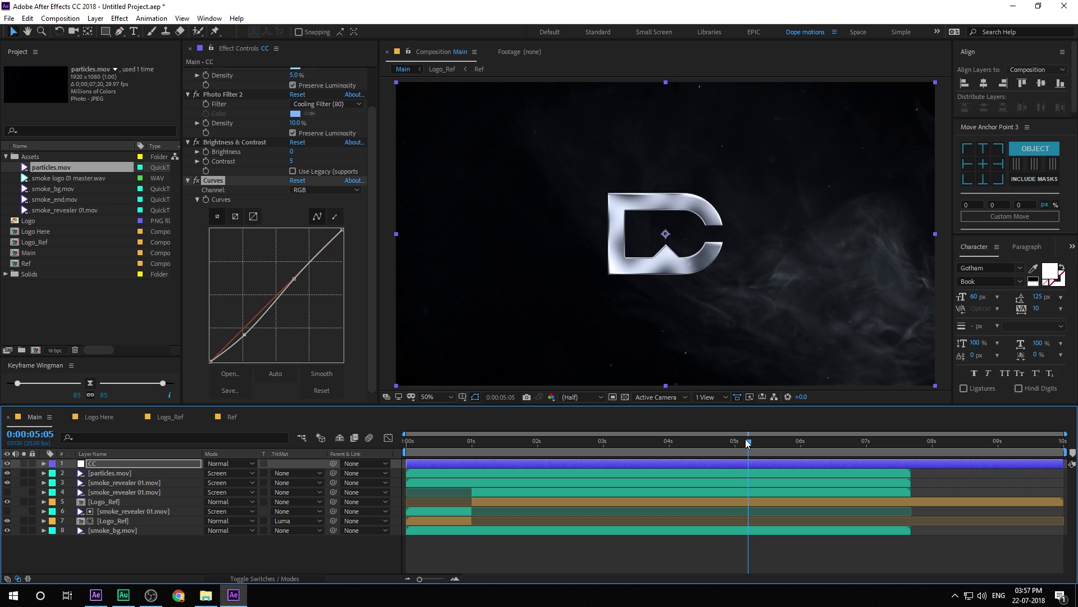
drag(749, 445, 790, 458)
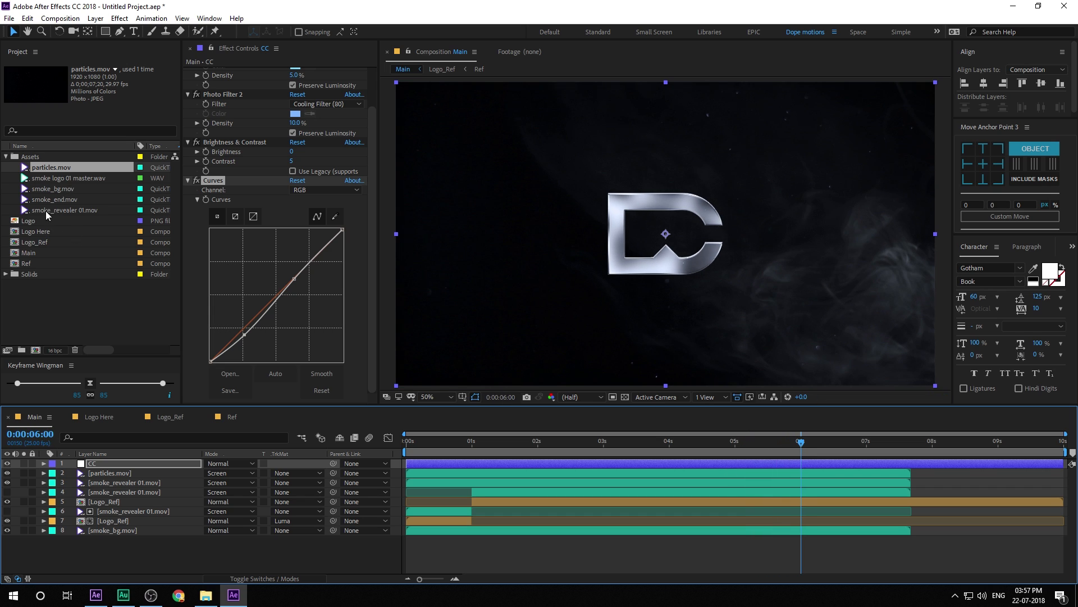
drag(56, 200, 118, 473)
drag(507, 473, 882, 498)
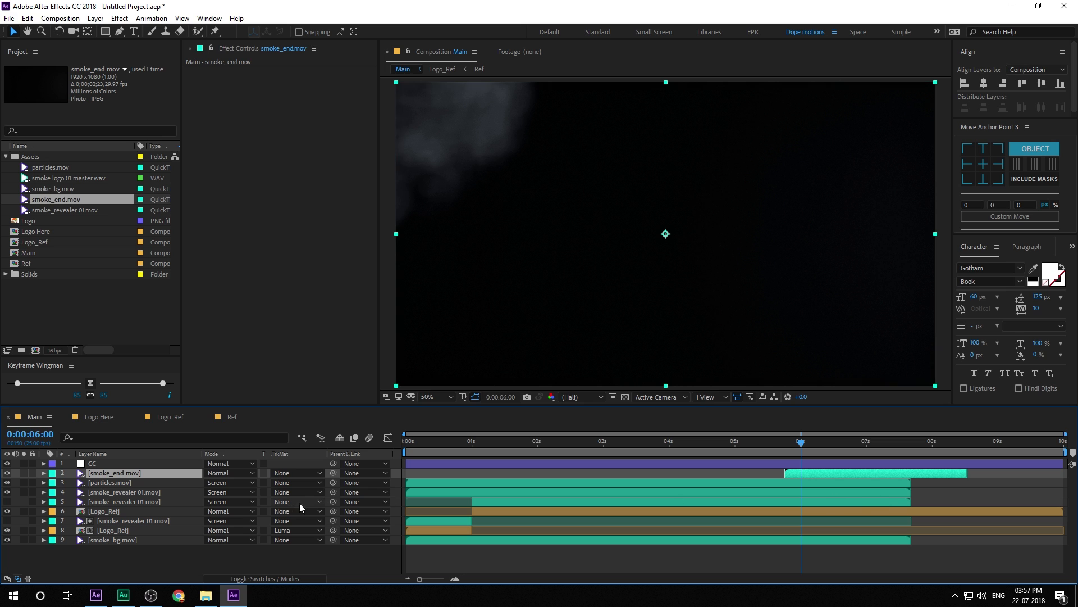
click(294, 476)
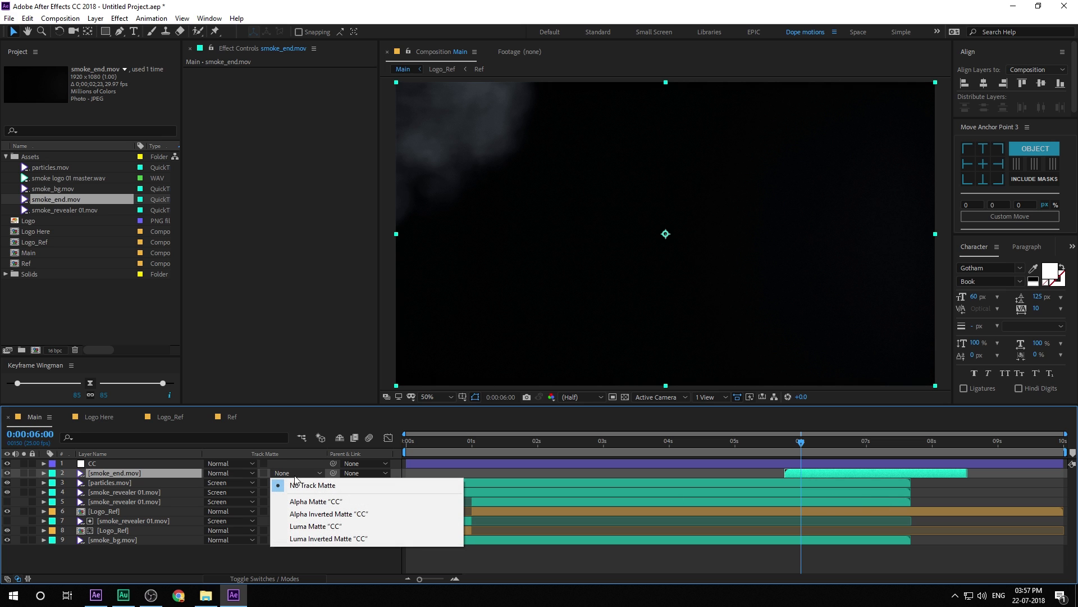
click(247, 473)
click(278, 235)
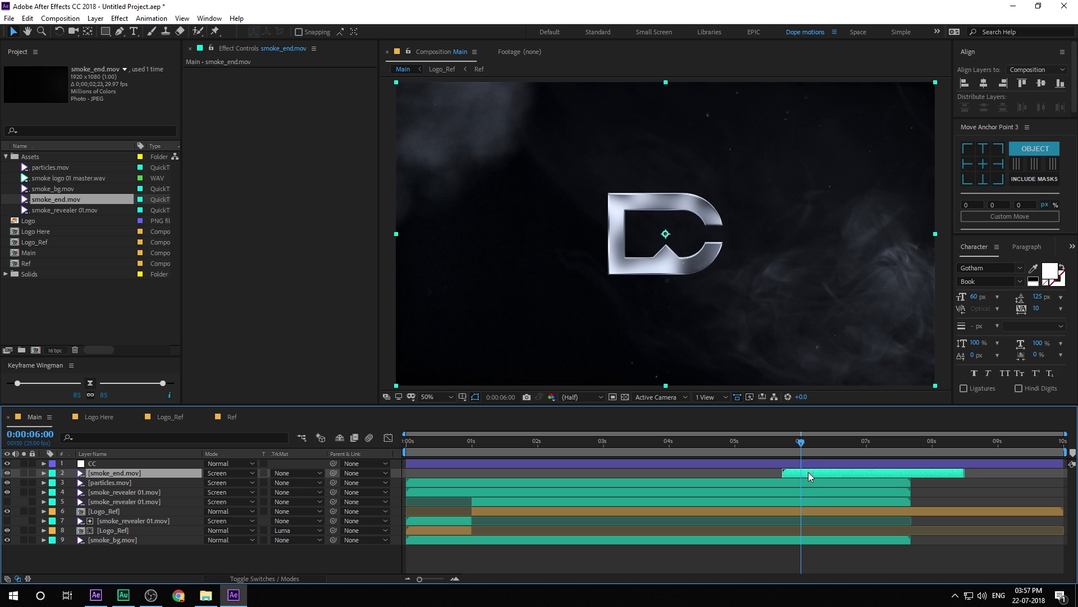
drag(807, 471, 801, 476)
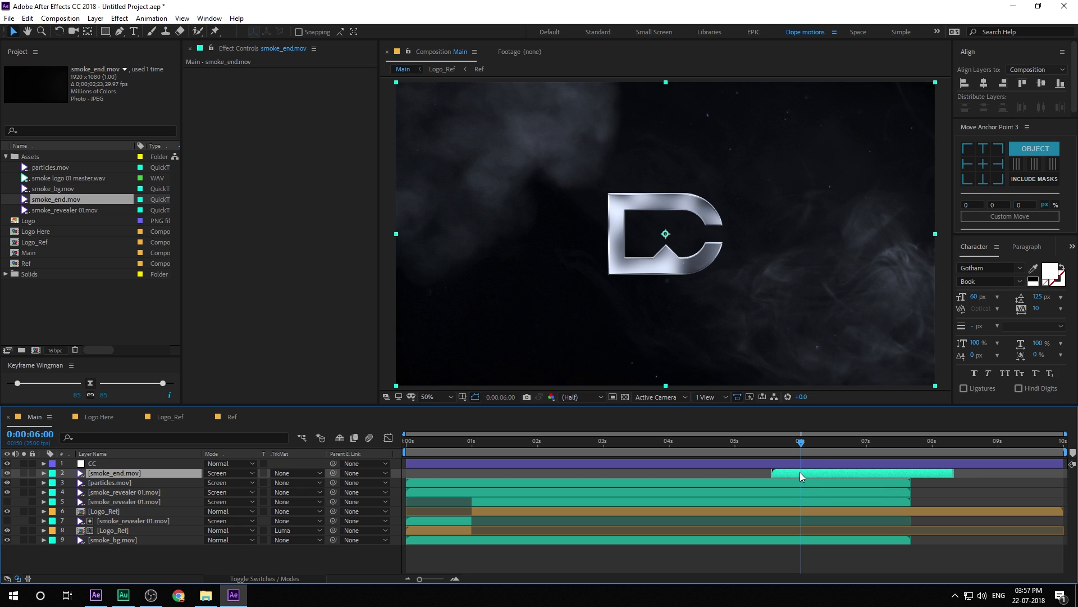
- Keyframe the smoke_end.mov layer's Opacity from 0% at 0:00:05:14 to 100% just after 0:00:06:00
key(alt+shift+t)
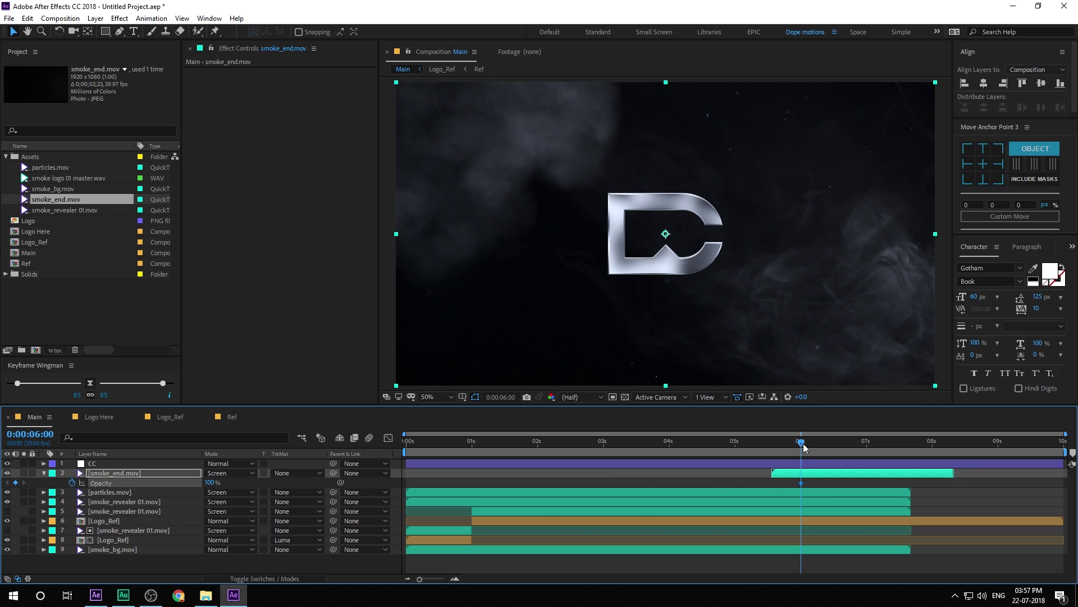
key(Page_Up)
key(Page_Up)
key(Page_Up)
key(Page_Up)
key(Page_Up)
key(Page_Up)
key(Page_Up)
key(Page_Up)
key(Page_Up)
key(Page_Up)
key(Page_Up)
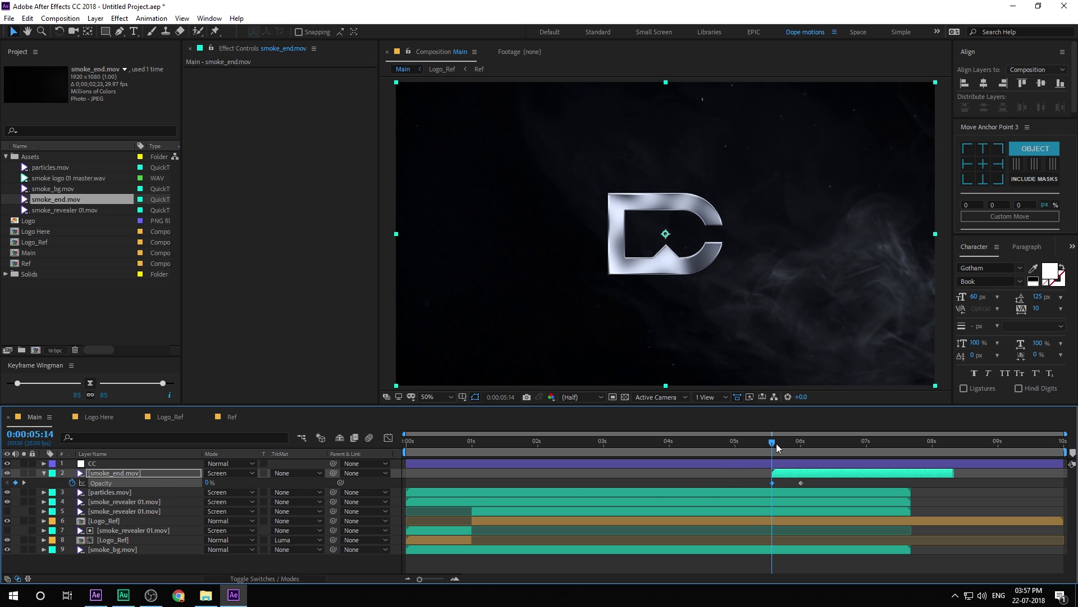
drag(777, 447, 820, 450)
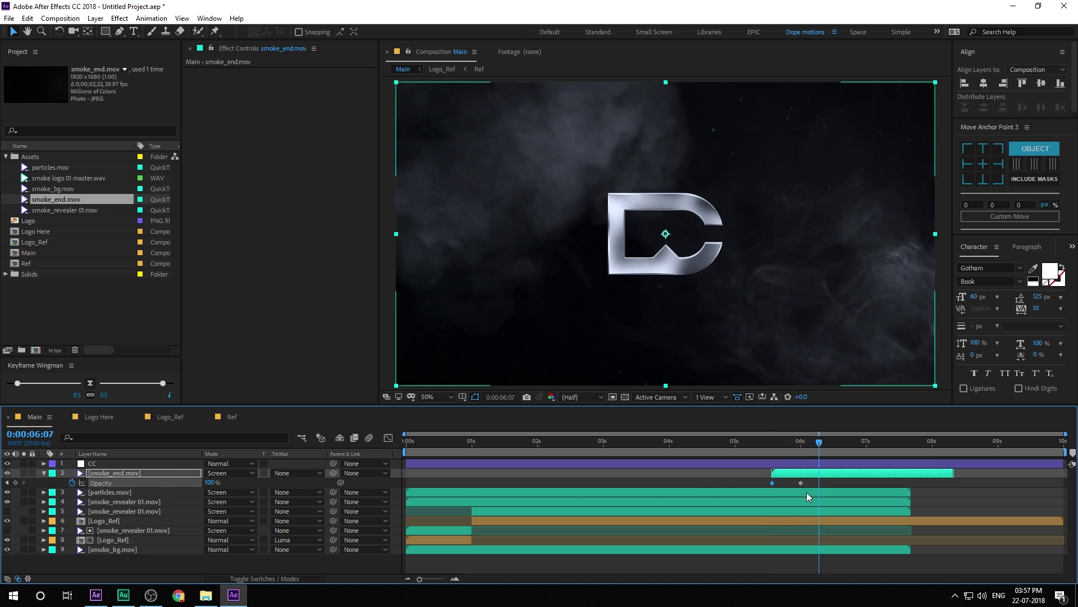
- Duplicate the smoke_end.mov layer, and duplicate the resulting pair to make four stacked copies
click(801, 477)
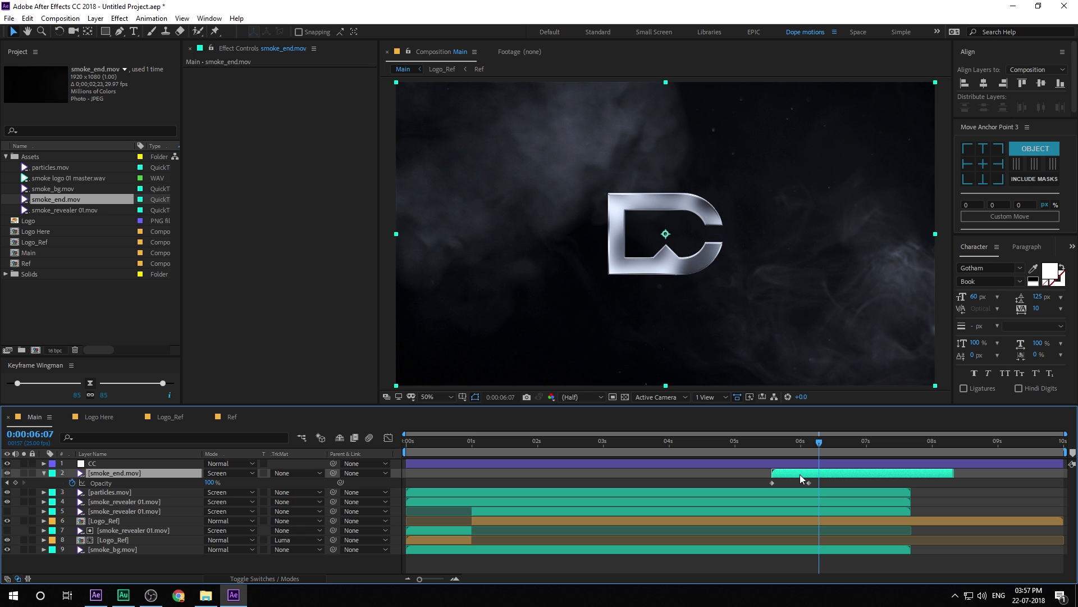
key(ctrl+d)
click(785, 444)
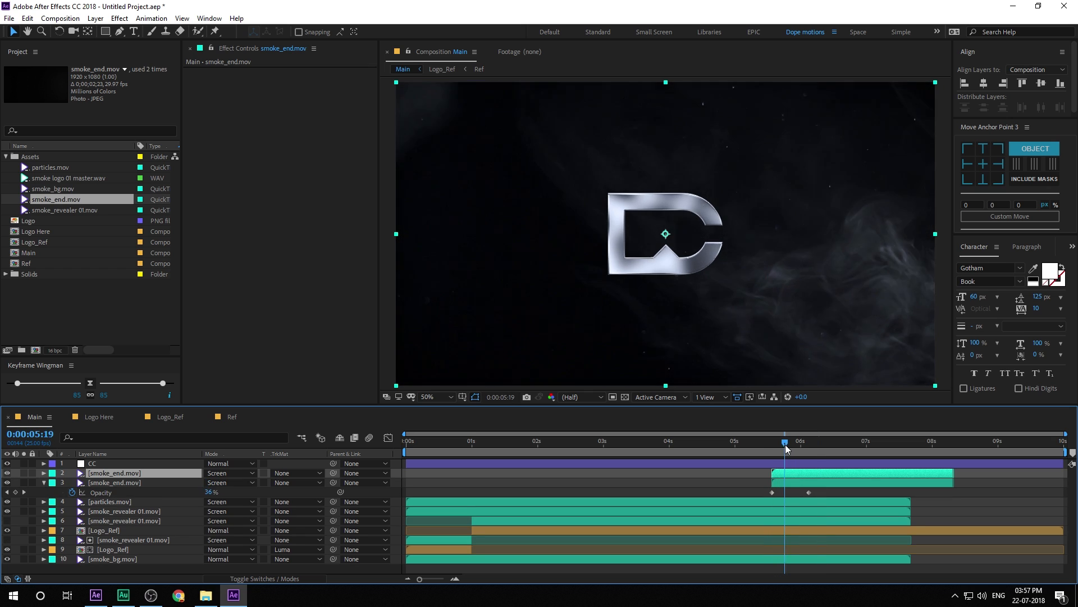
drag(785, 444, 841, 448)
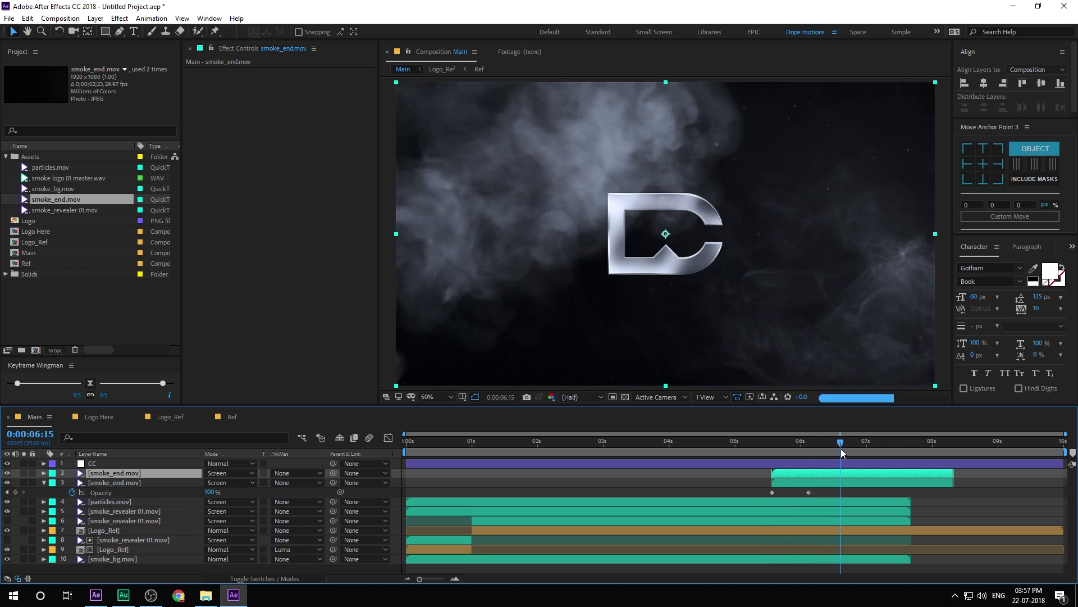
shift+click(809, 481)
key(ctrl+d)
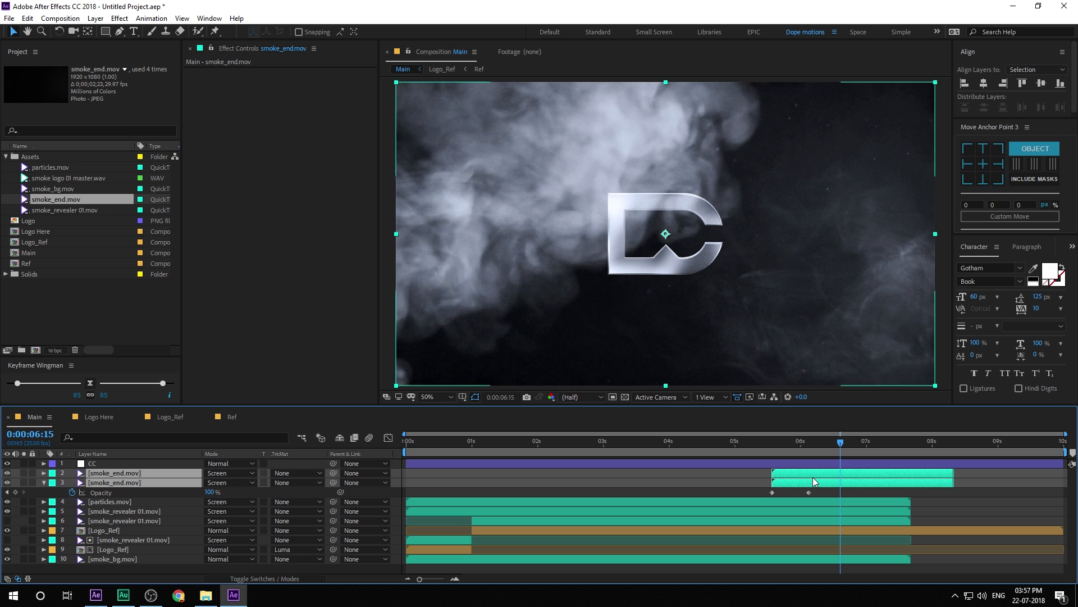
- Rotate the two uppermost smoke_end.mov layers by 180 degrees
drag(129, 470, 129, 466)
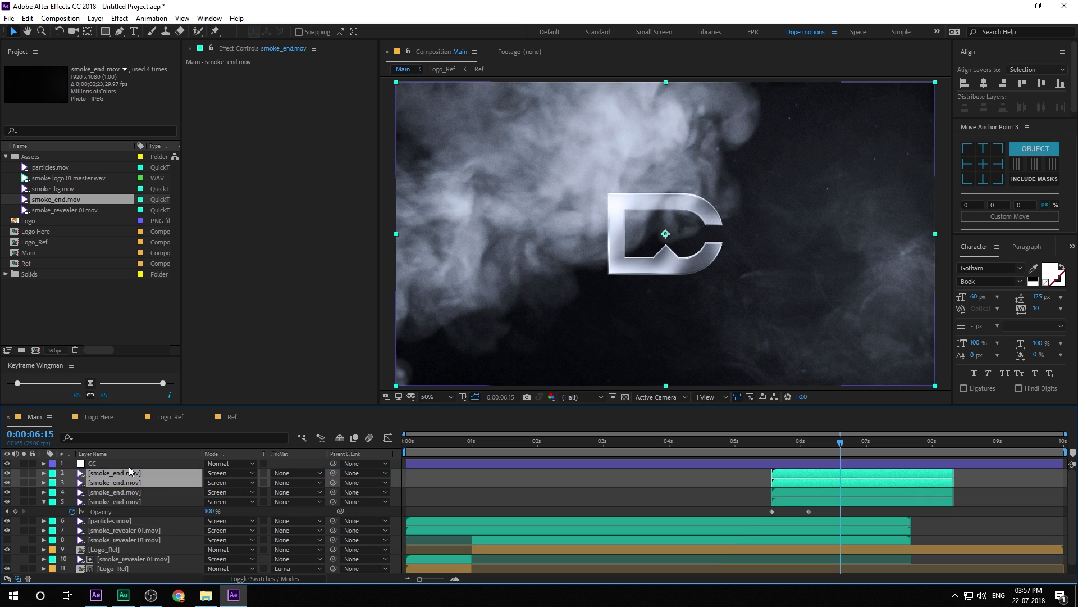
key(r)
click(241, 484)
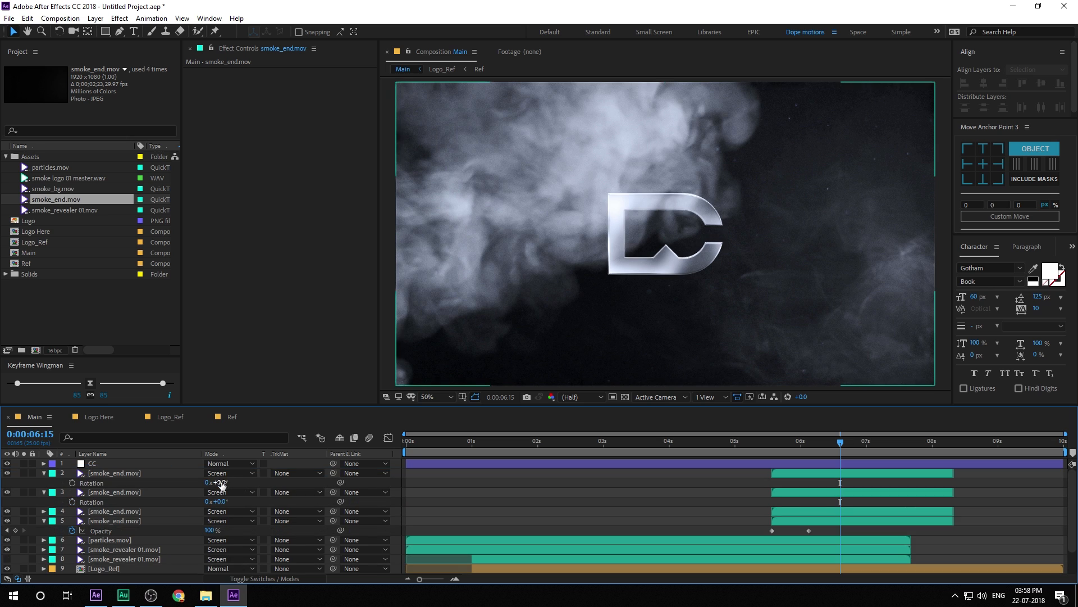
click(105, 475)
shift+click(106, 493)
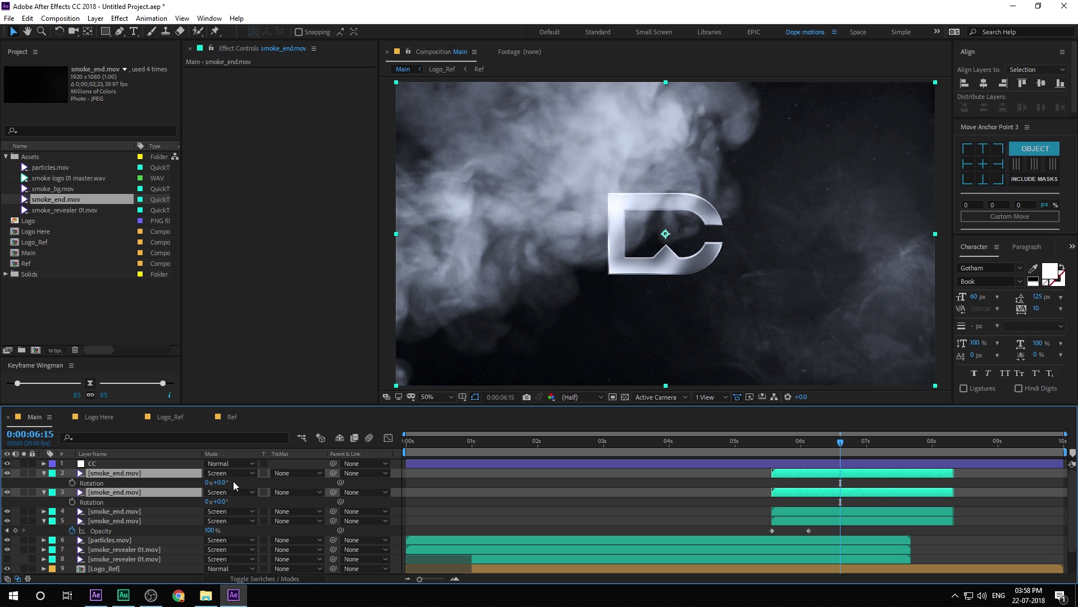
text(180)
key(Return)
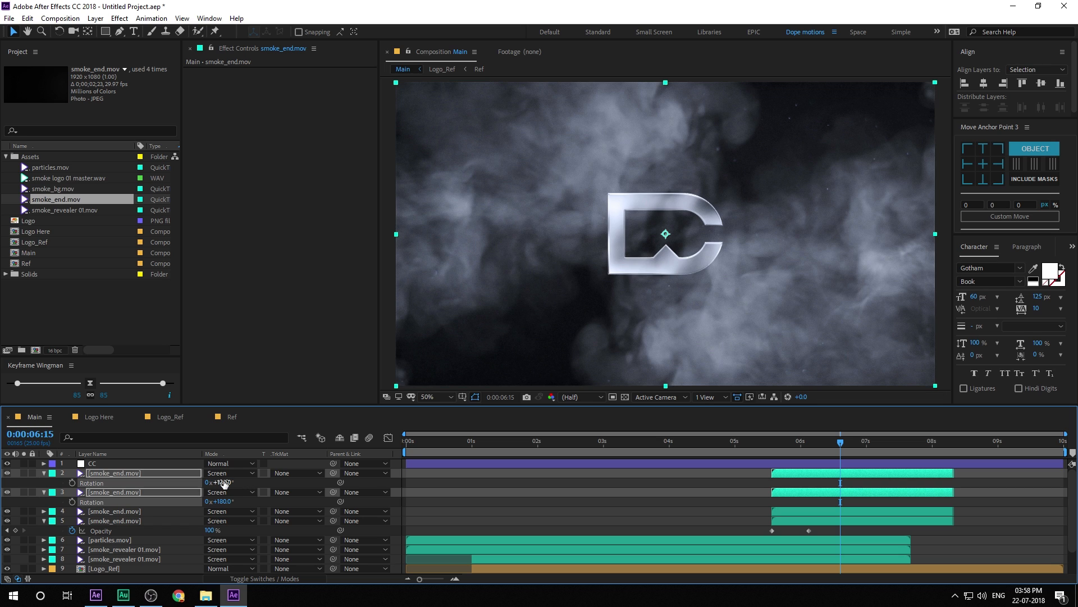
- Fade out the Logo_Ref layer 9 with Opacity keyframes of 100% at 0:00:06:10 and 0% at 0:00:07:17
drag(773, 447, 826, 447)
scroll(116, 528, down, 3)
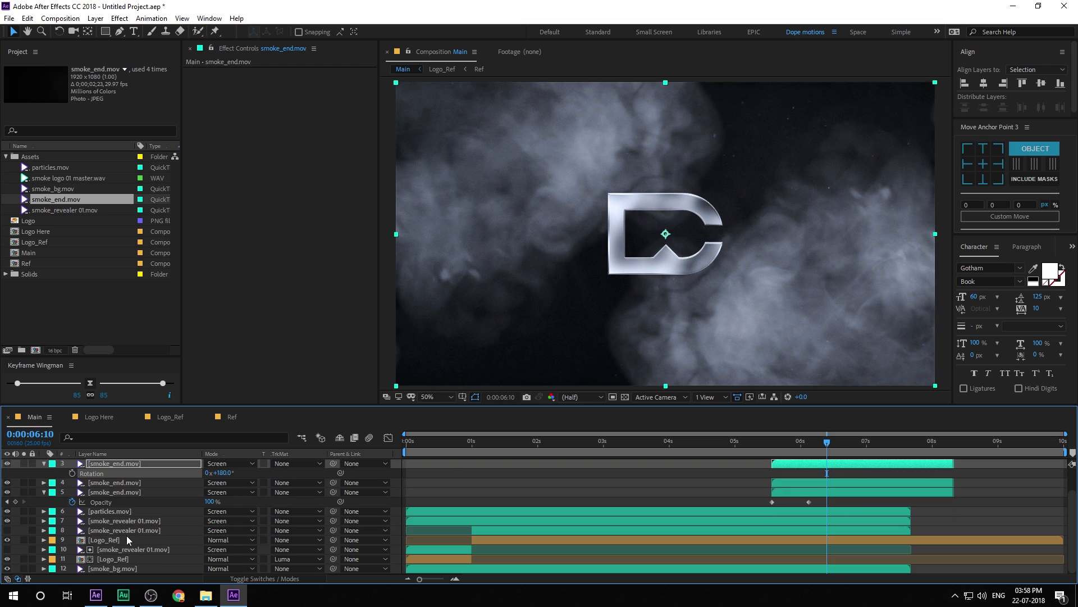
click(109, 540)
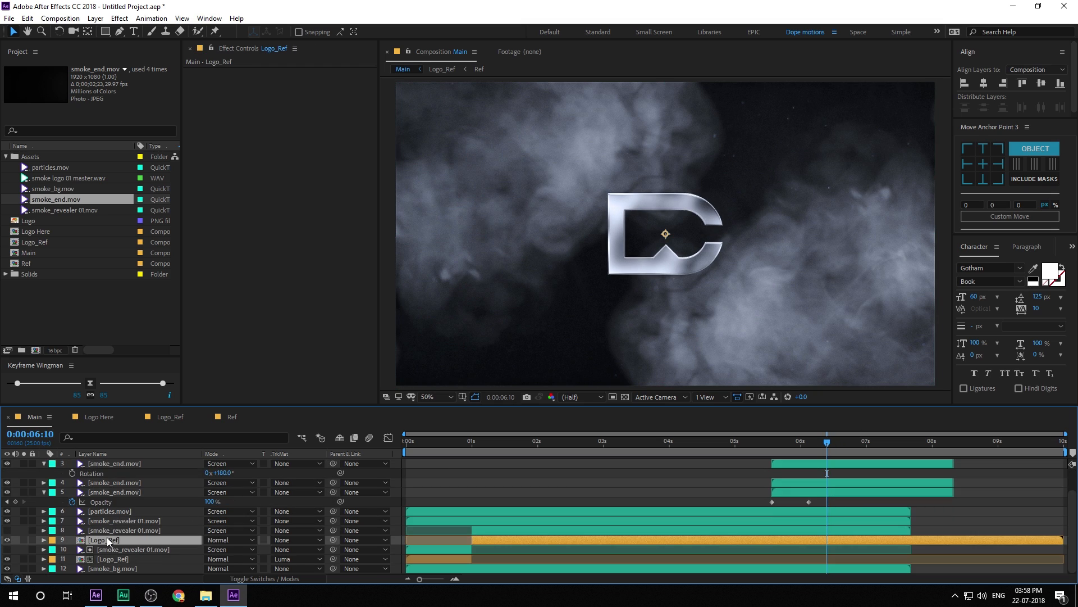
key(u)
click(16, 549)
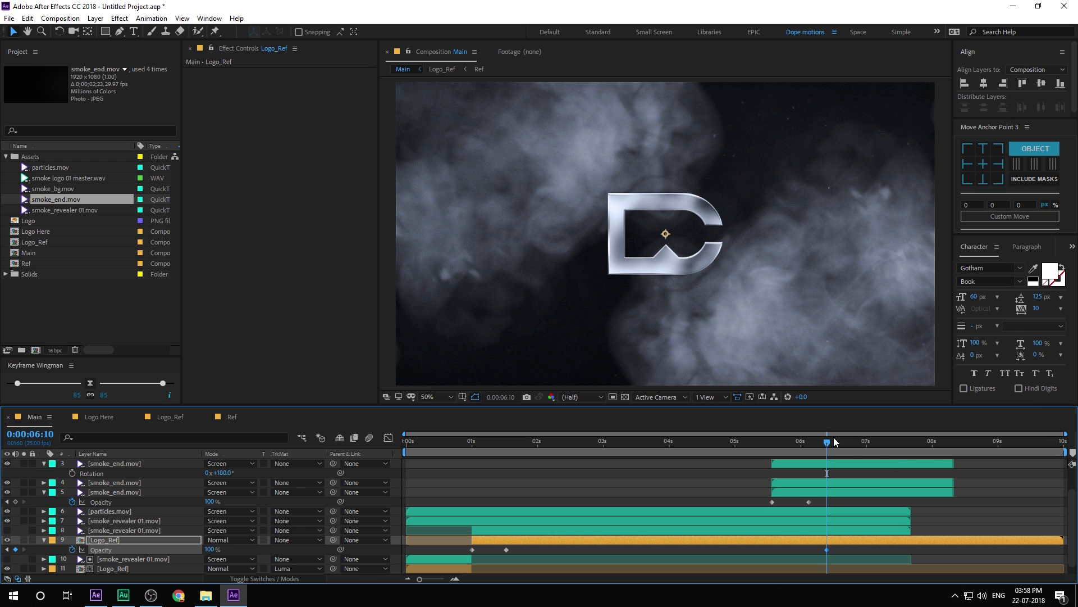
drag(827, 443, 912, 450)
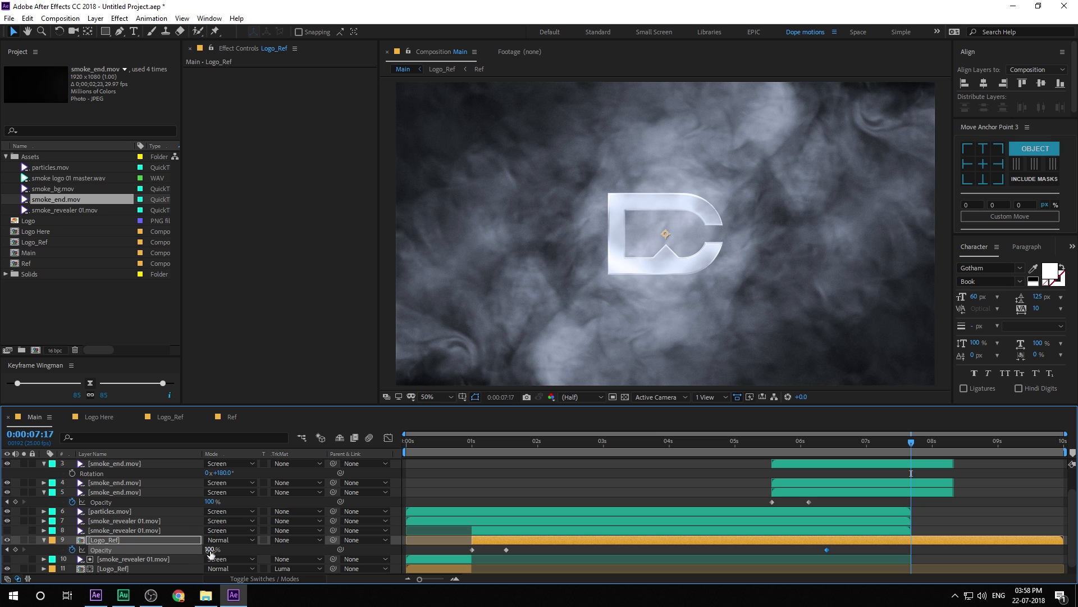
drag(210, 553, 168, 553)
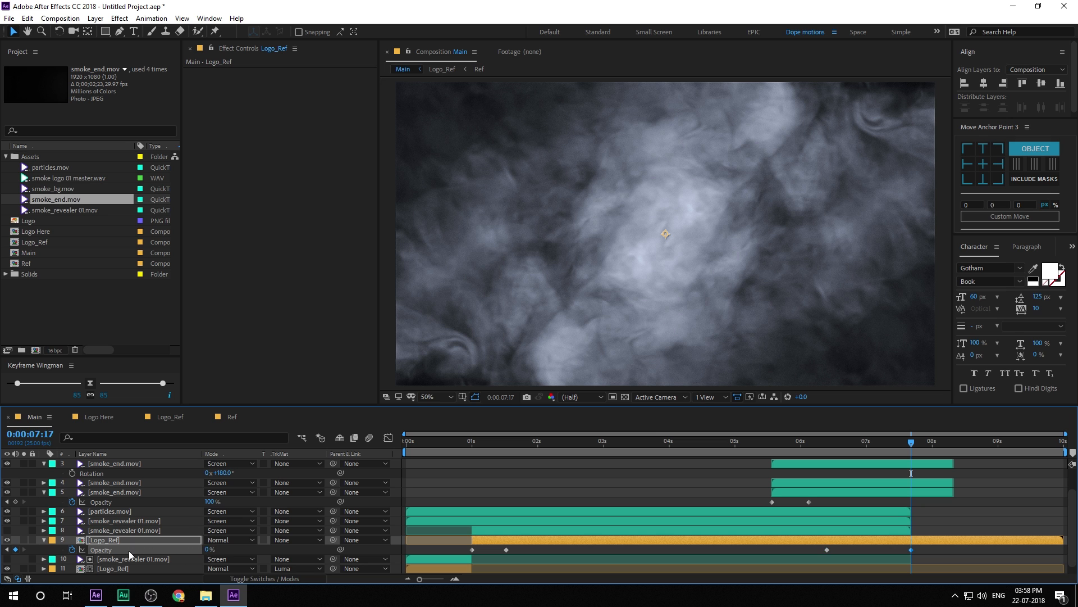
- Preview the logo fade-out and move Logo_Ref's final 0% Opacity keyframe to 0:00:07:16
click(811, 444)
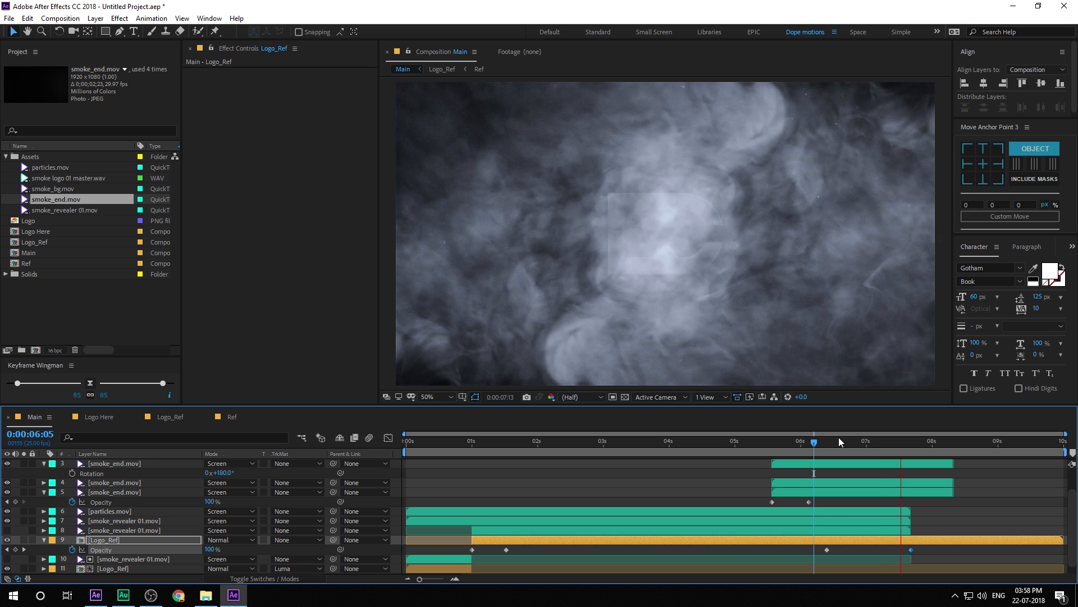
click(909, 441)
scroll(909, 528, down, 1)
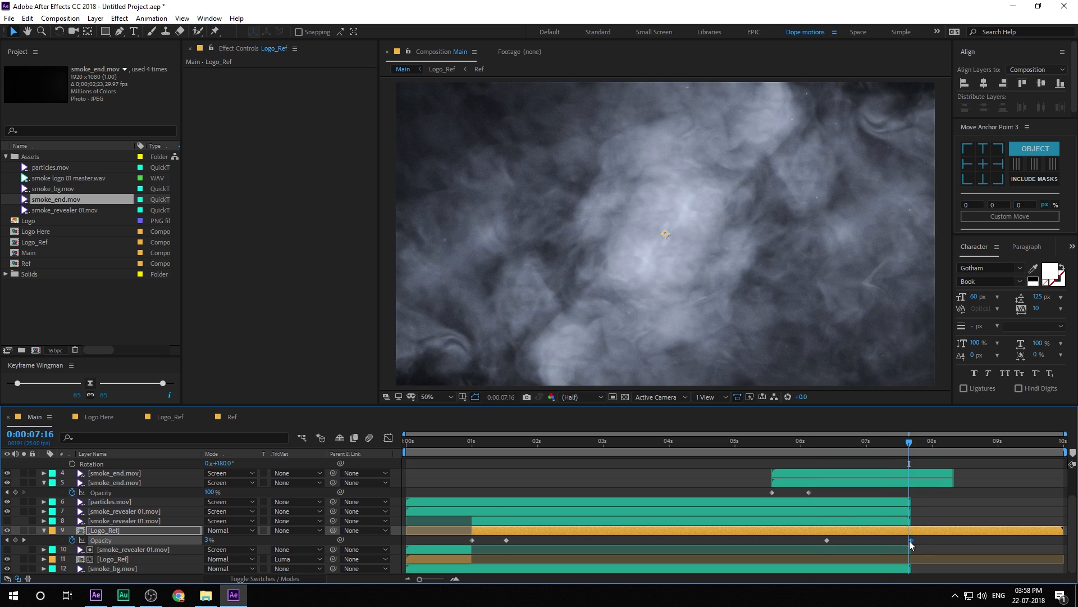
drag(909, 540, 908, 540)
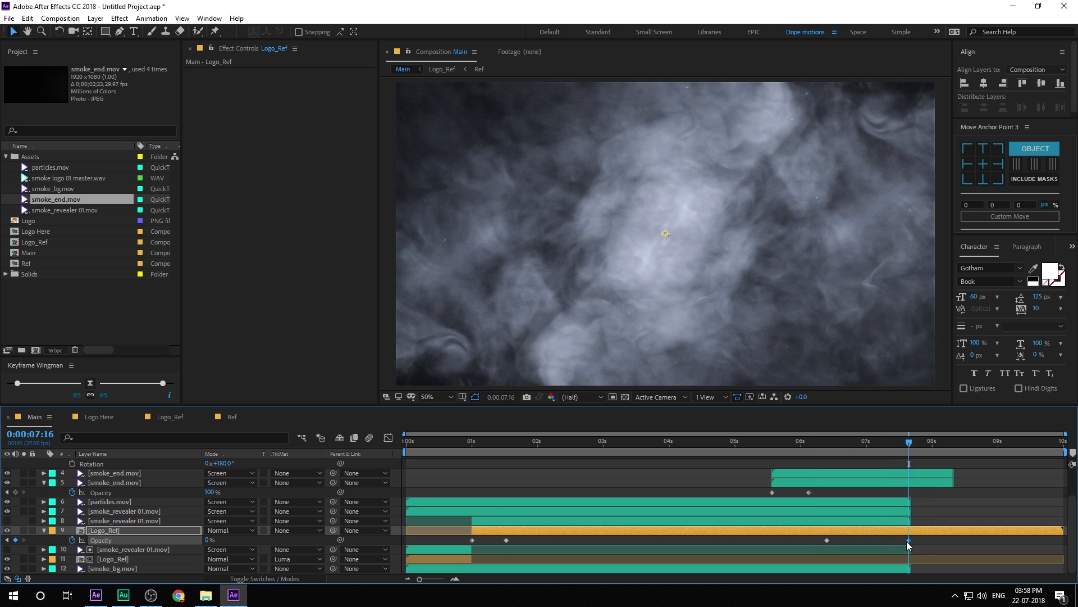
- Fade out all four smoke_end.mov layers with Opacity keyframes of 100% shortly before 0:00:07:16 and 0% at 0:00:07:16
click(835, 477)
shift+click(834, 481)
scroll(812, 494, up, 4)
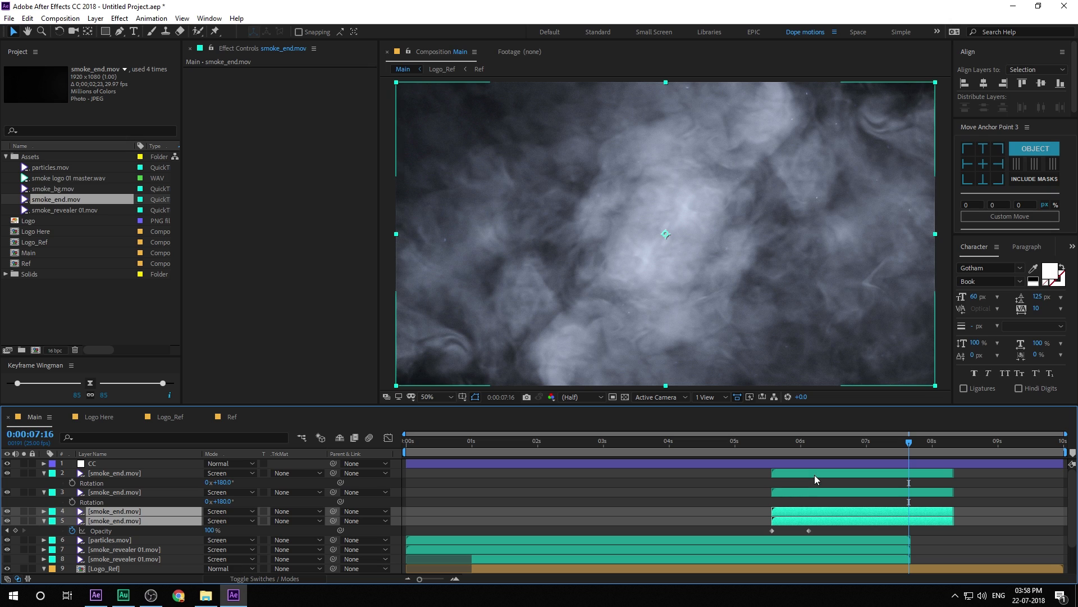
shift+click(814, 474)
shift+click(807, 491)
key(t)
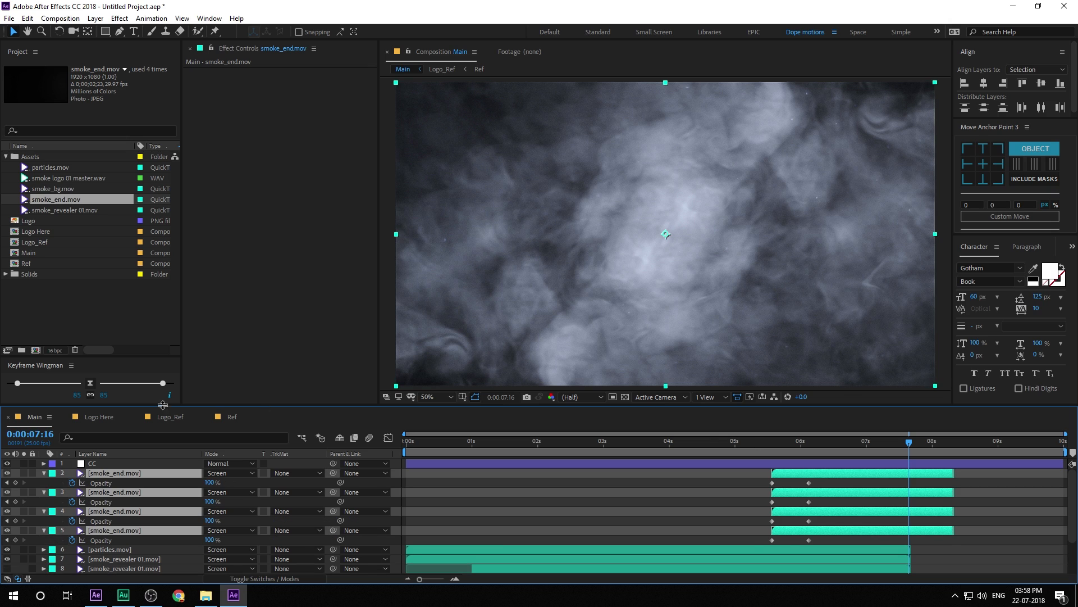
click(16, 483)
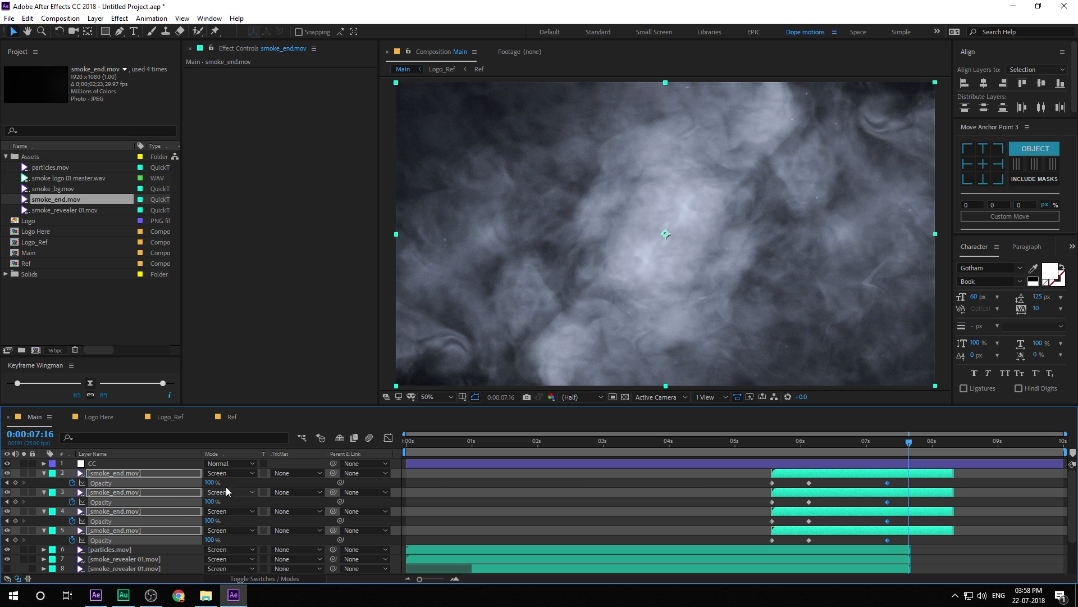
drag(209, 483, 112, 485)
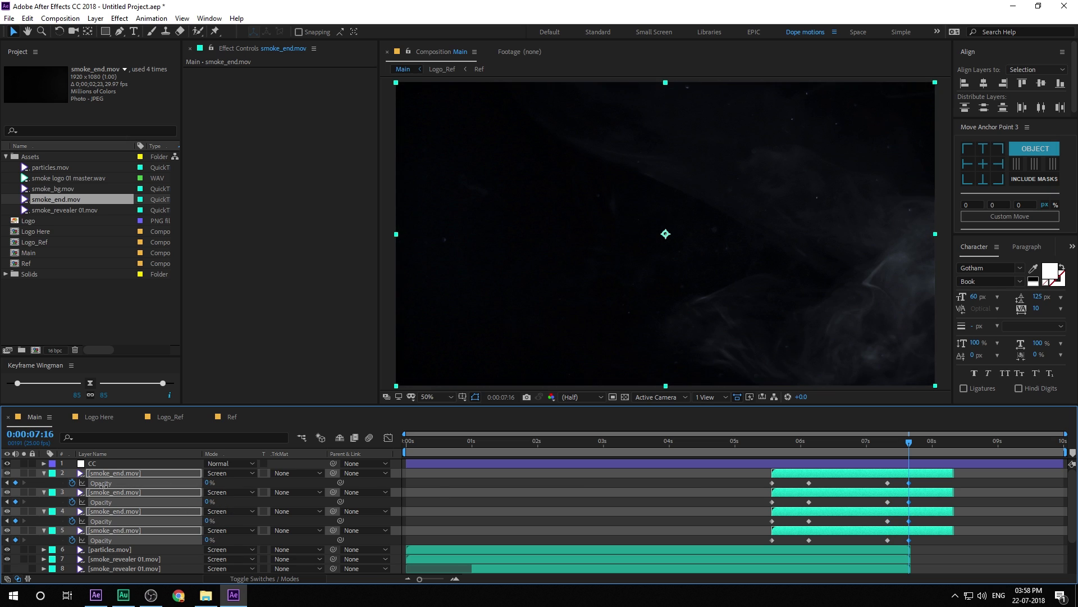
- Fade out smoke_revealer 01.mov layers 7 and 8 with Opacity keyframes from 100% near Logo_Ref's fade start to 0% at 0:00:07:16
scroll(836, 512, down, 2)
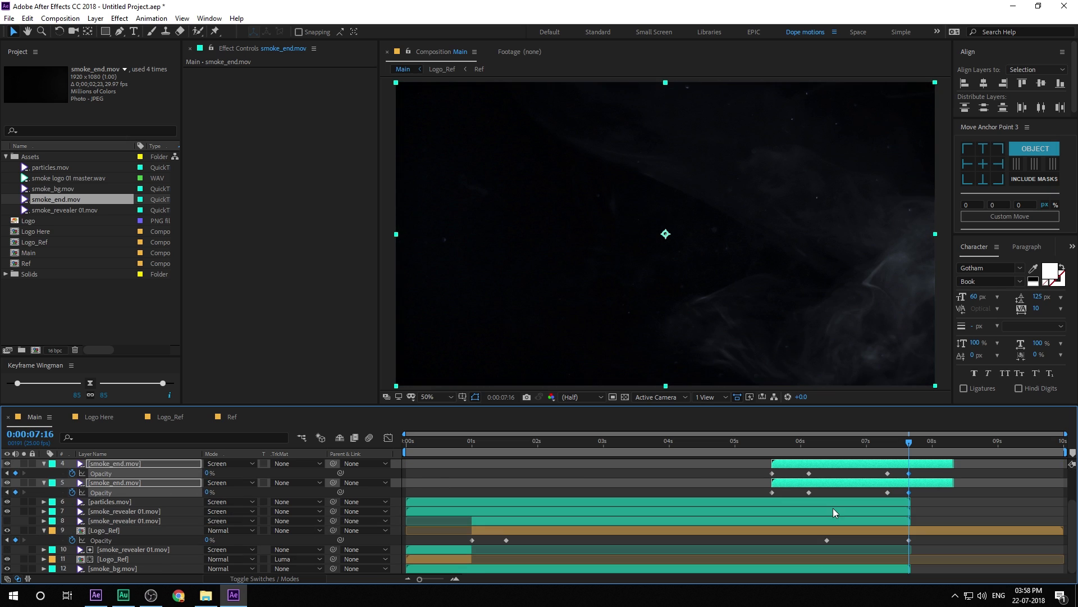
click(127, 511)
shift+click(130, 520)
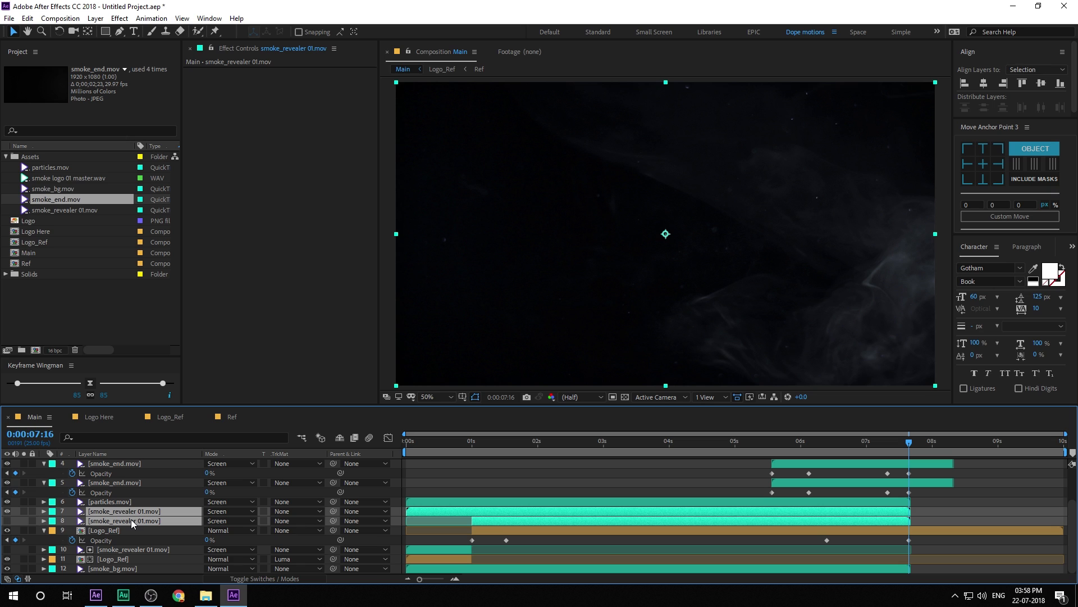
key(t)
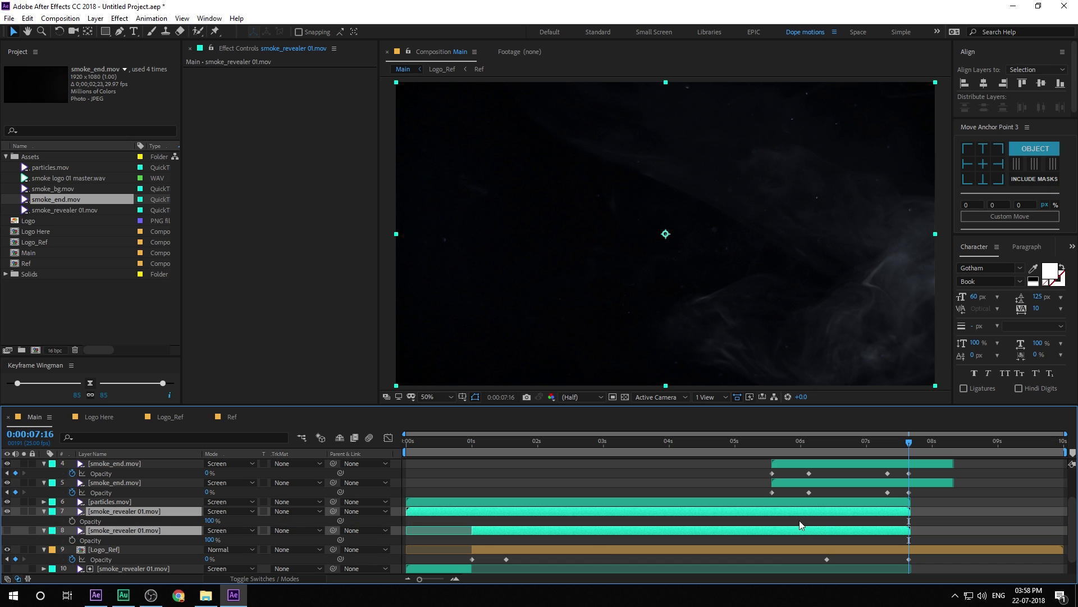
click(72, 521)
click(72, 540)
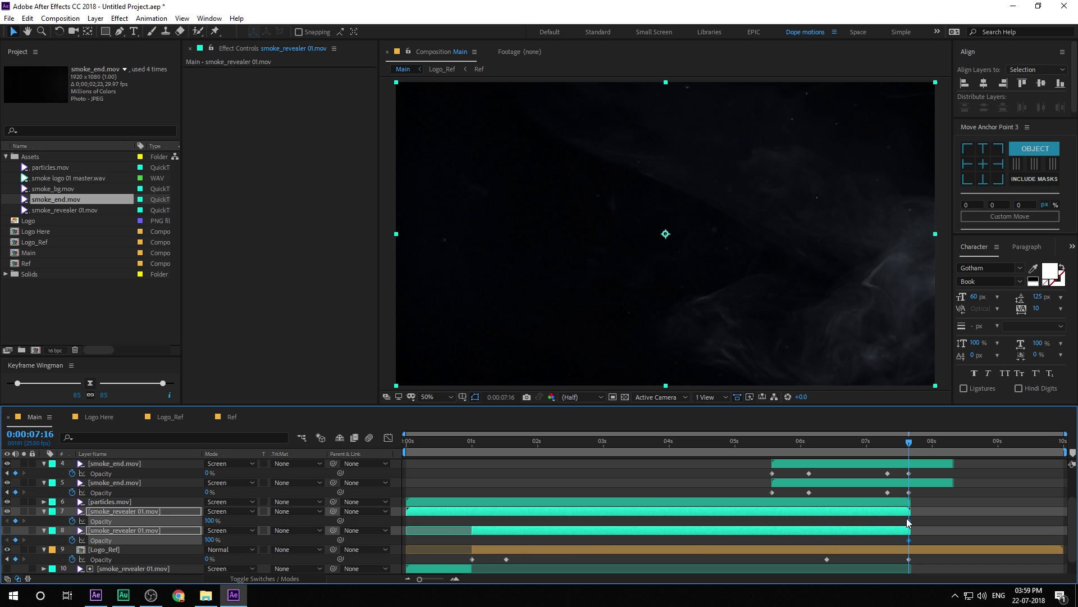
drag(859, 521, 827, 521)
- Apply Easy Ease to the Opacity keyframes of layers 4, 5, 7 and 8 and Logo_Ref's fade-out, and preview the ending
drag(752, 472, 952, 567)
key(F9)
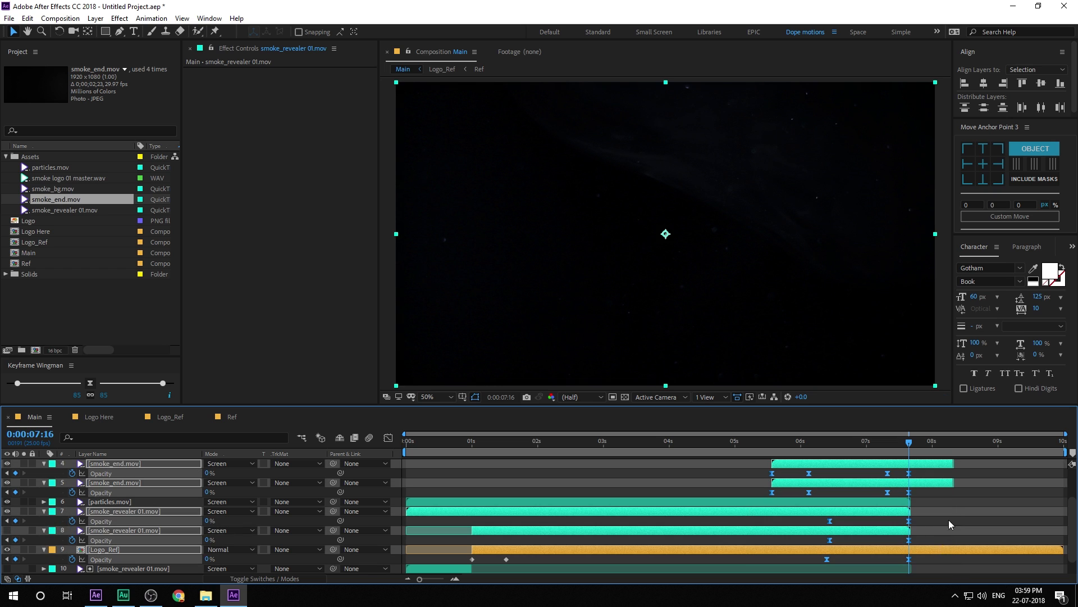
click(952, 515)
click(770, 442)
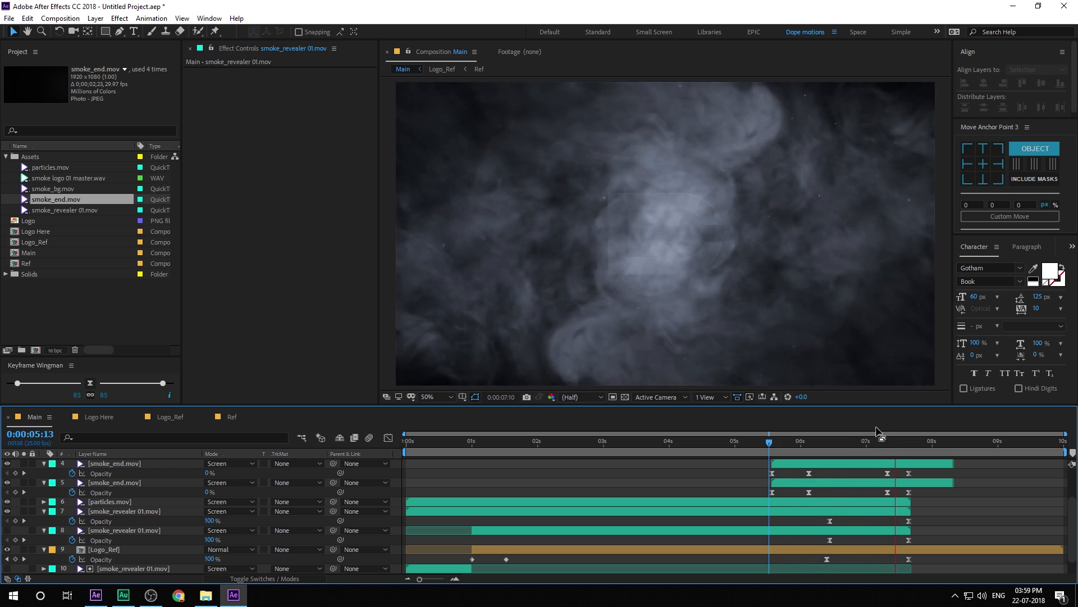
click(776, 442)
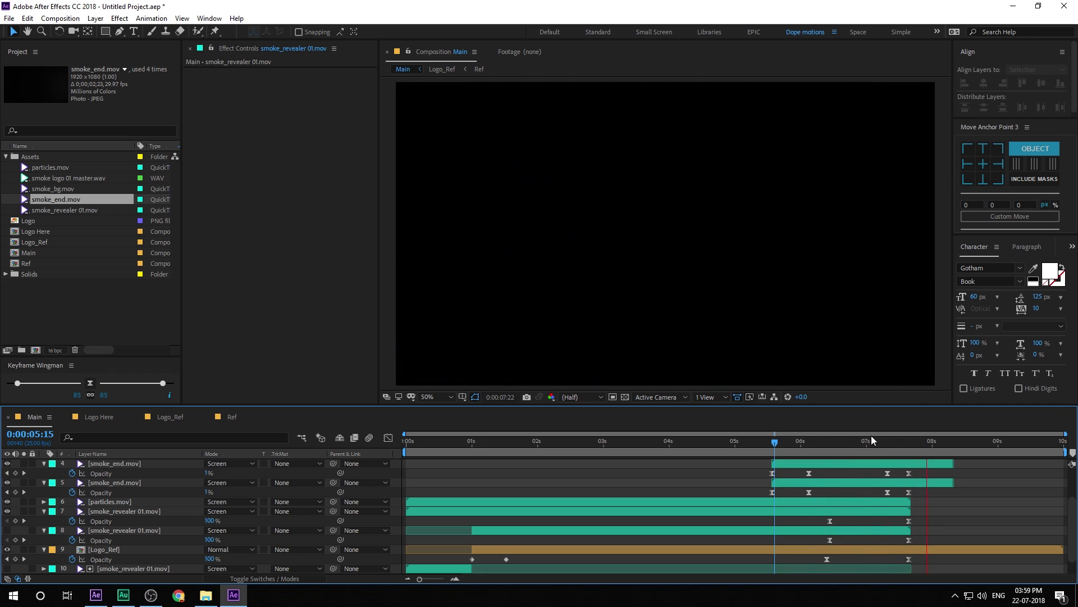
- End the work area at 0:00:07:16 and return to the revealed logo at 0:00:01:18
drag(880, 442, 910, 448)
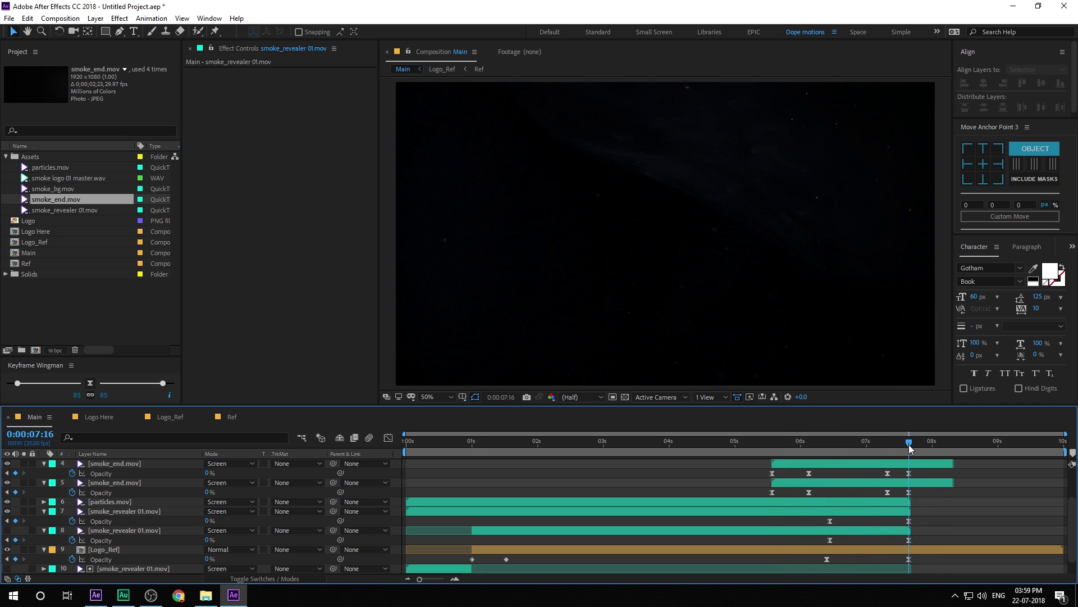
key(n)
drag(482, 442, 522, 482)
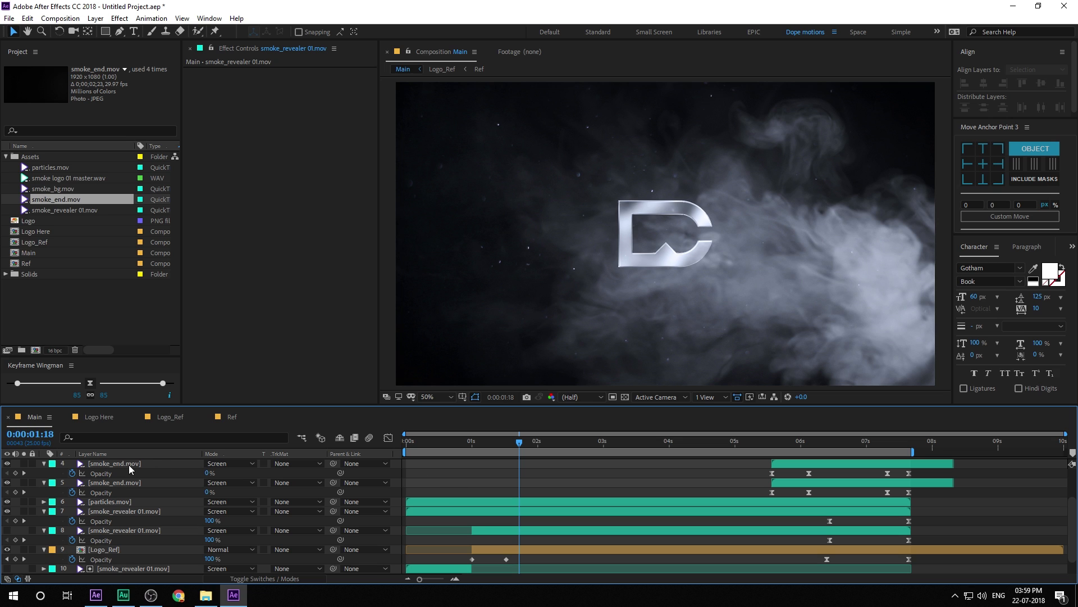
- Collapse the properties of all layers and enlarge the timeline area to show the whole layer stack
key(ctrl+a)
click(44, 511)
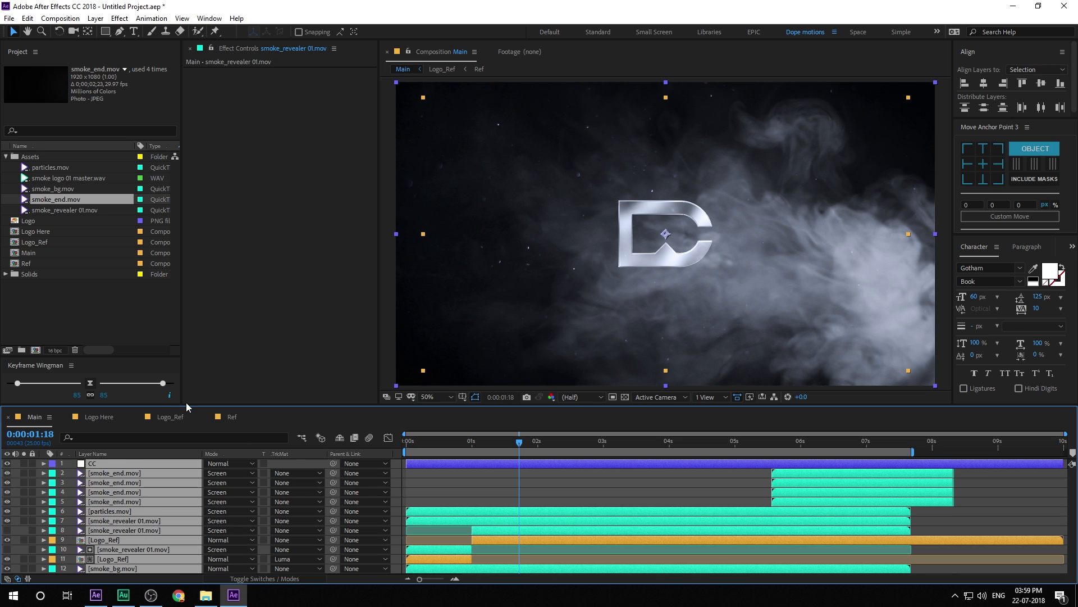
drag(176, 406, 173, 348)
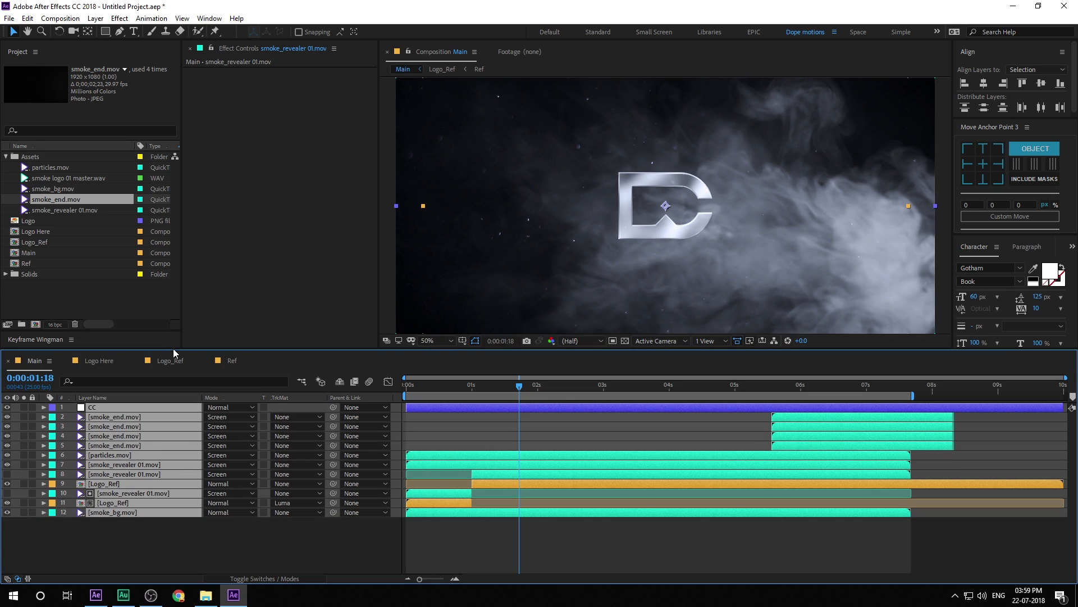
click(111, 537)
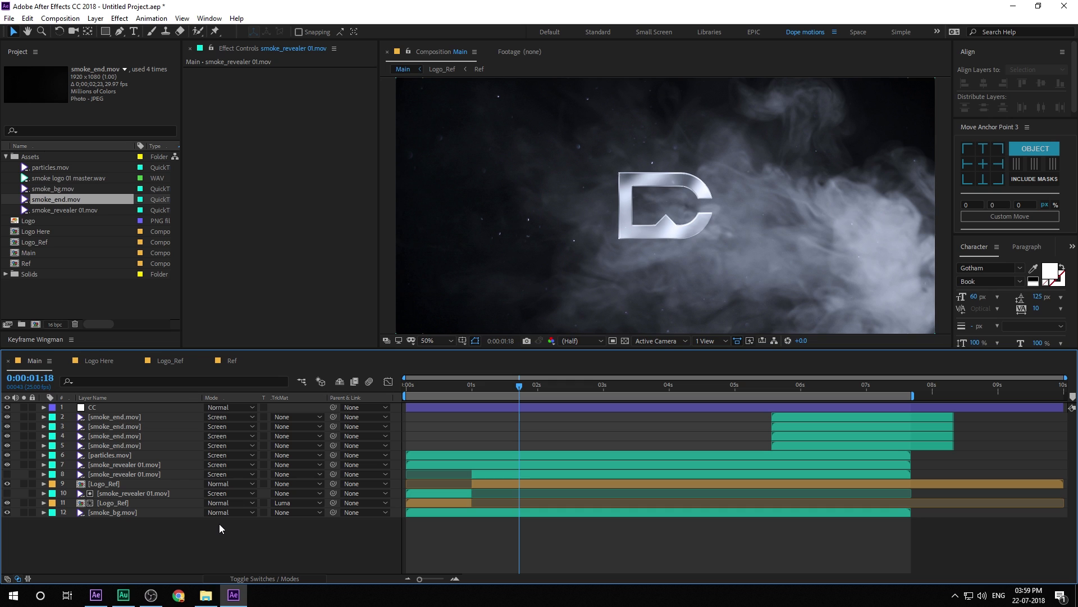
- Add a black 1920 x 1080 solid named OF at the top of the Main composition and set its blending mode to Screen
key(ctrl+y)
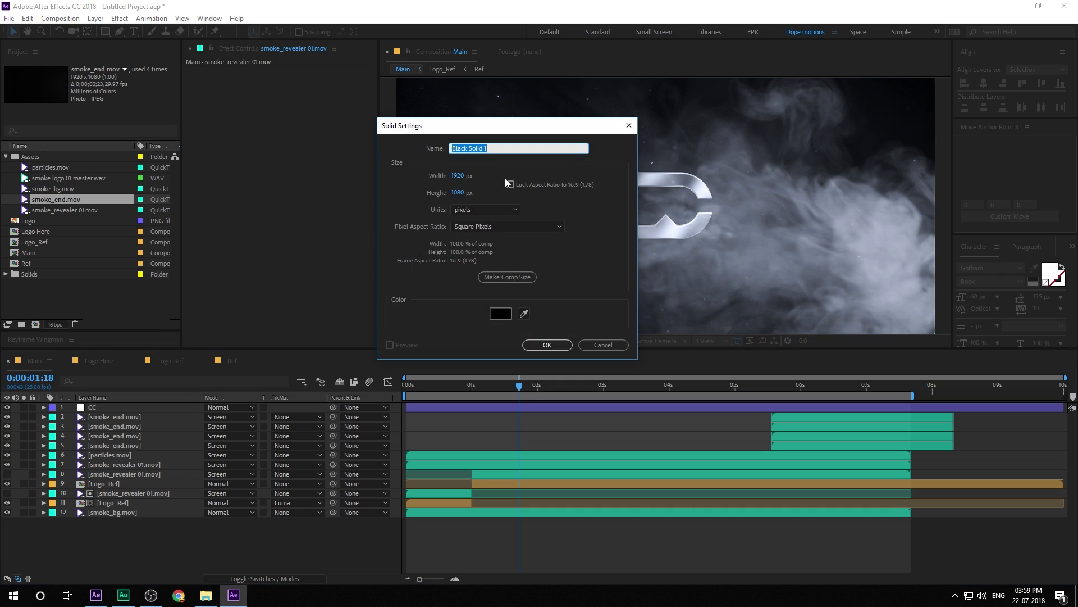
text(OF)
click(547, 344)
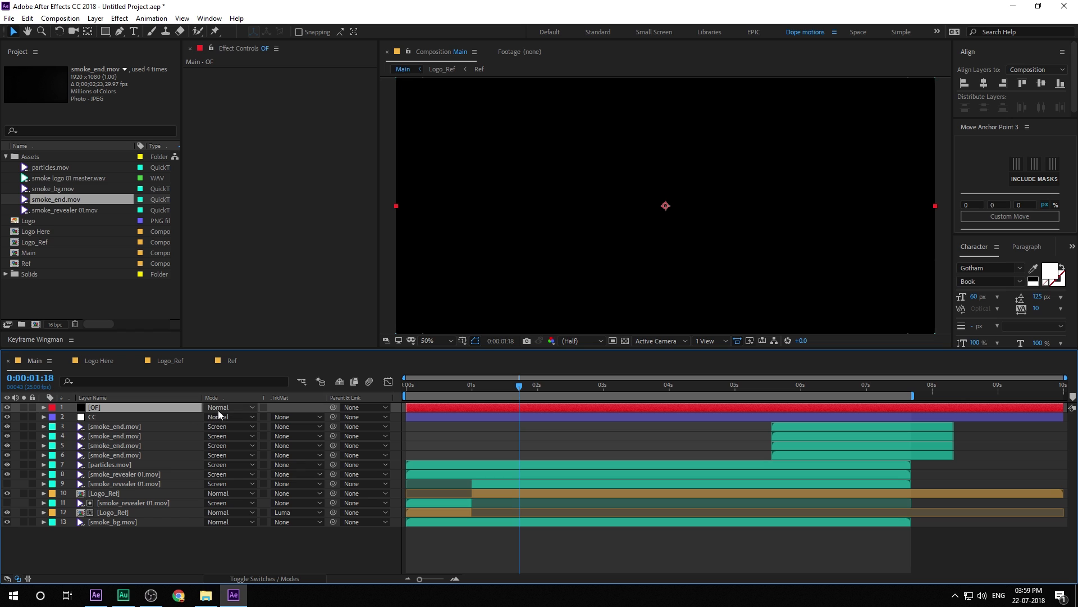
click(222, 407)
click(274, 237)
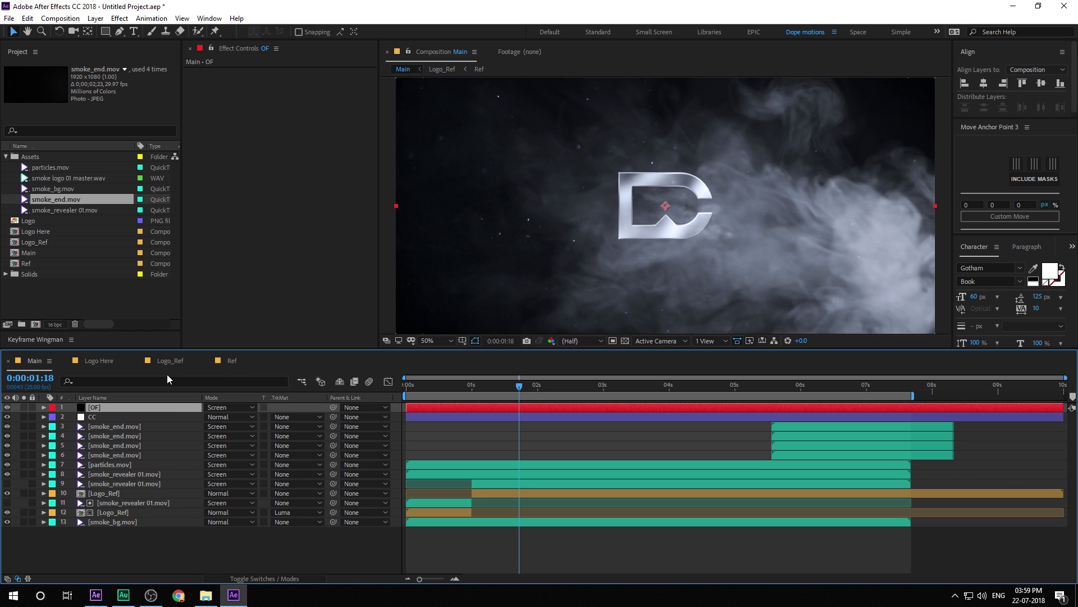
- Apply Optical Flares to the OF layer, clear its default lens objects, and add a single Glow object
key(ctrl+space)
text(op)
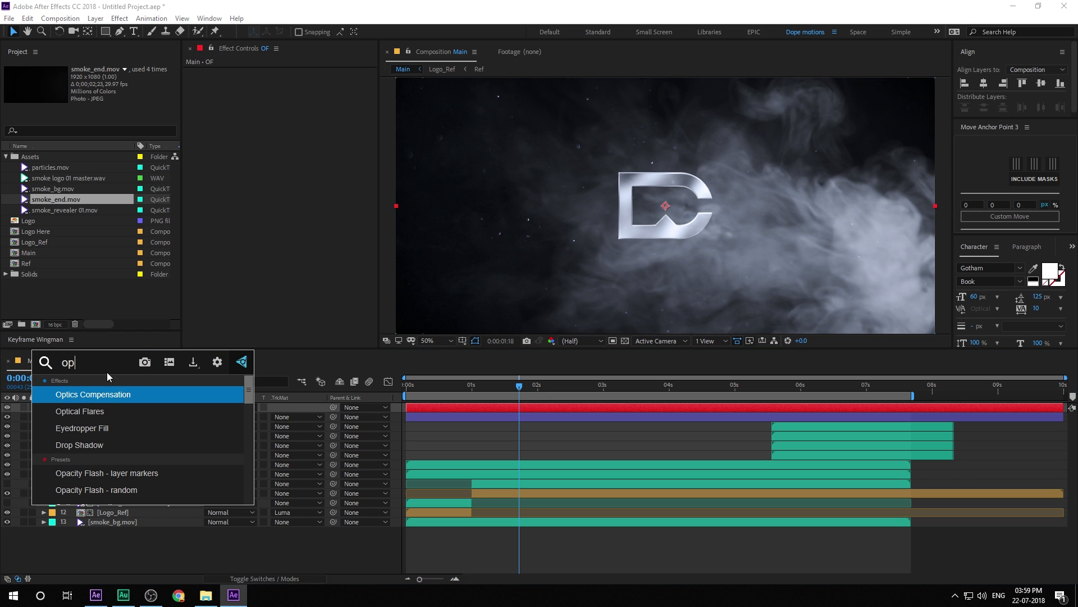
click(100, 411)
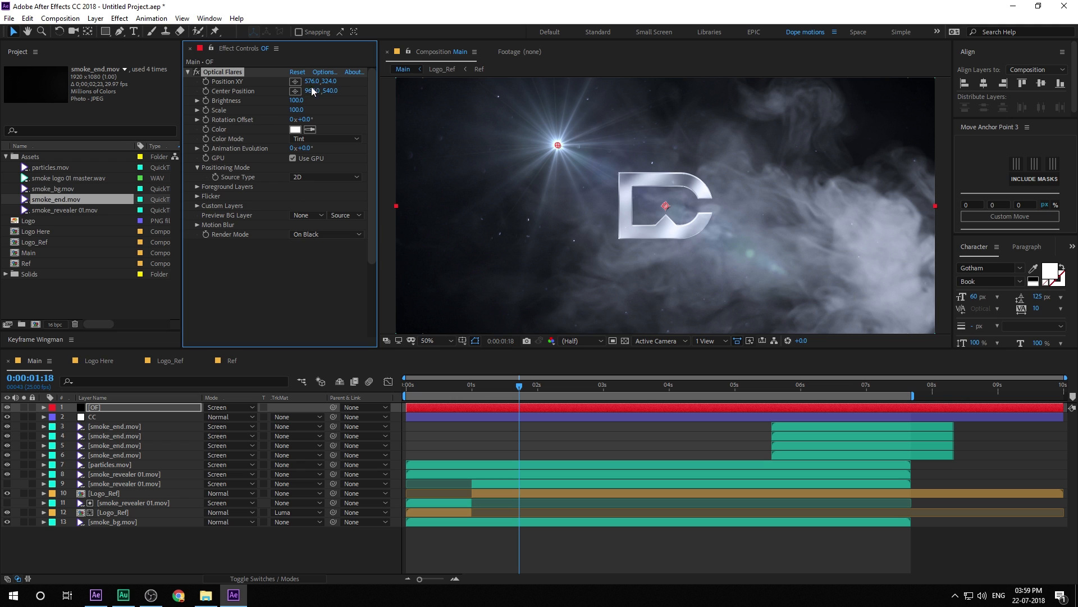
click(323, 73)
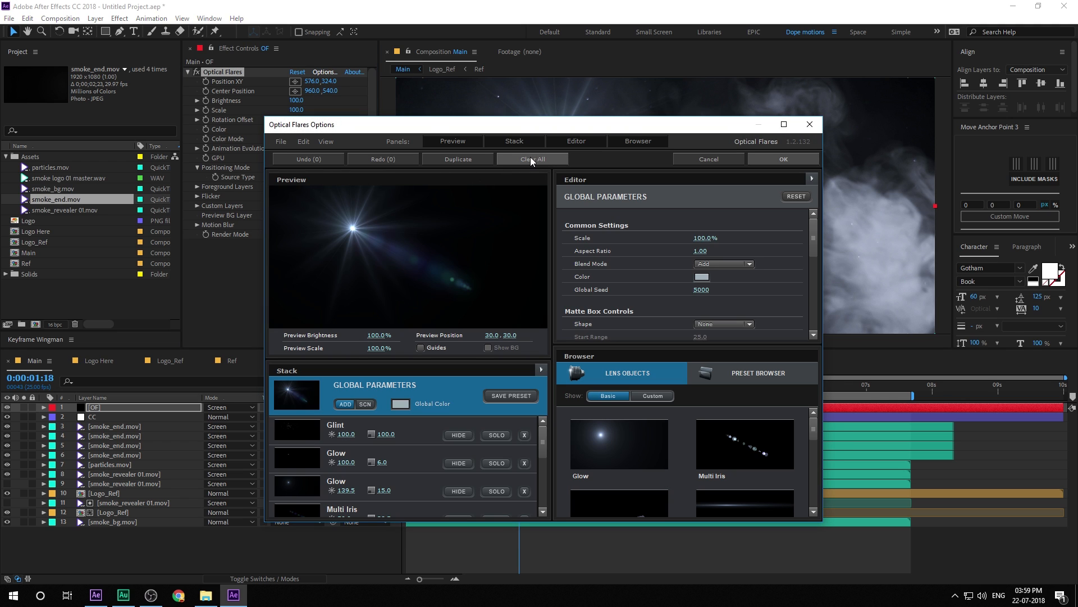
click(531, 159)
click(525, 348)
click(614, 430)
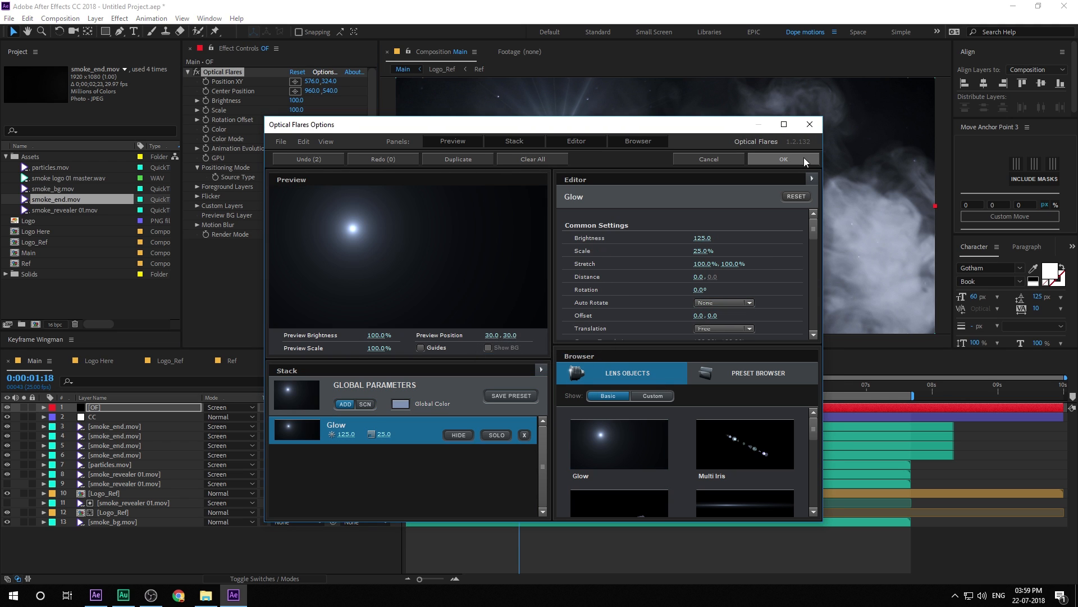
click(798, 158)
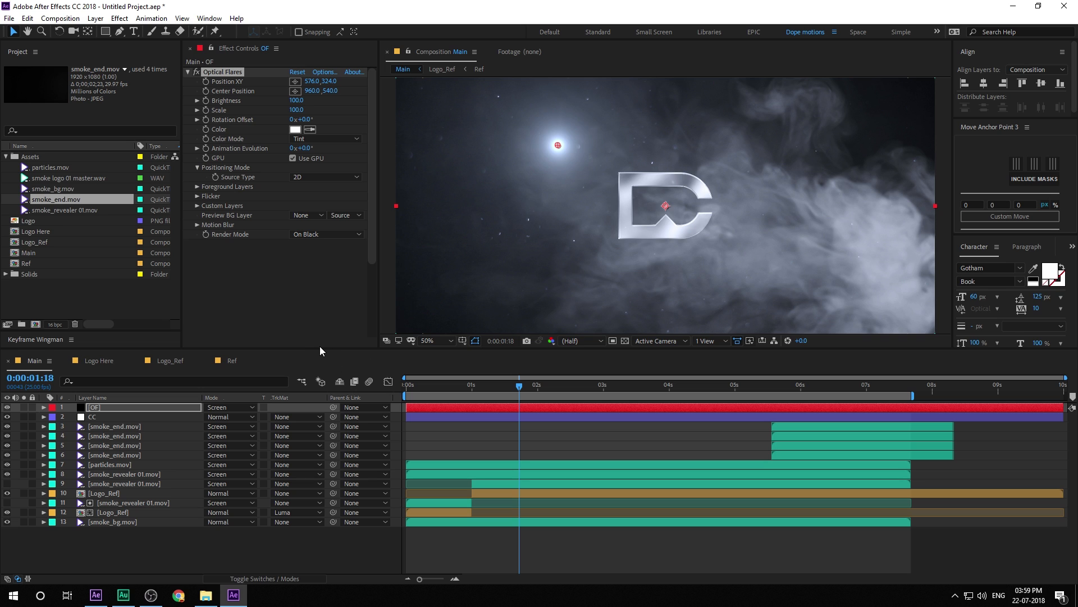
- Place the OF layer below CC and move its flare off-frame at the upper left to about -86, 132
drag(319, 346, 324, 405)
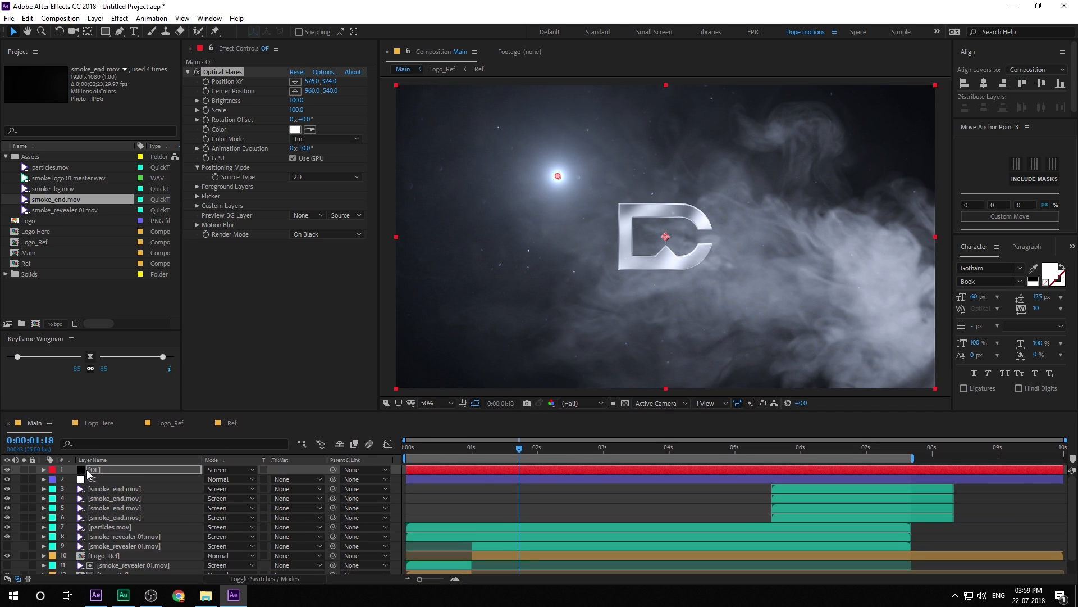
drag(98, 474, 99, 490)
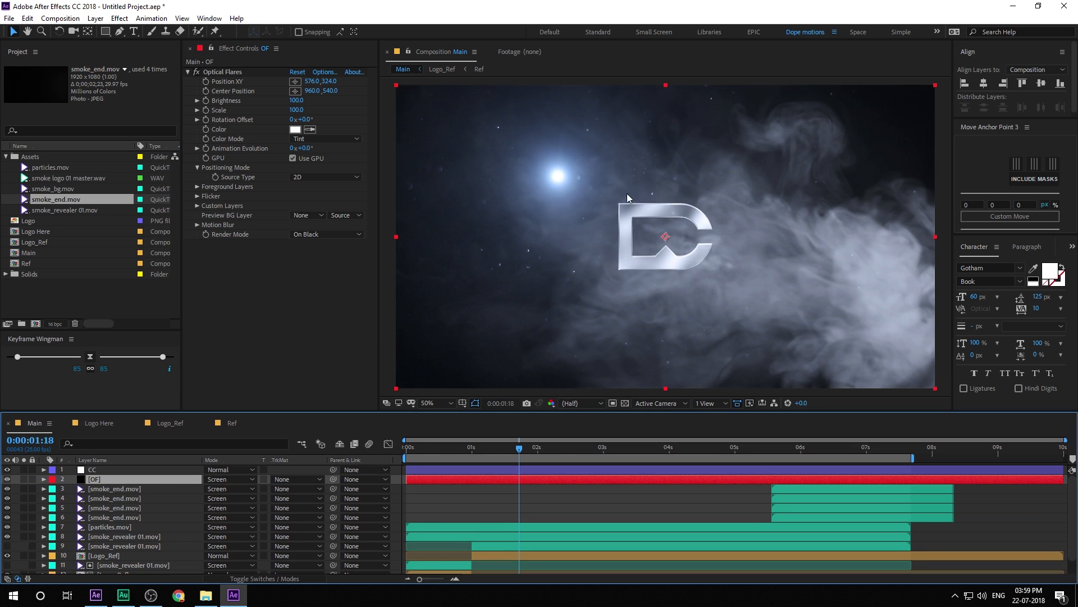
click(228, 81)
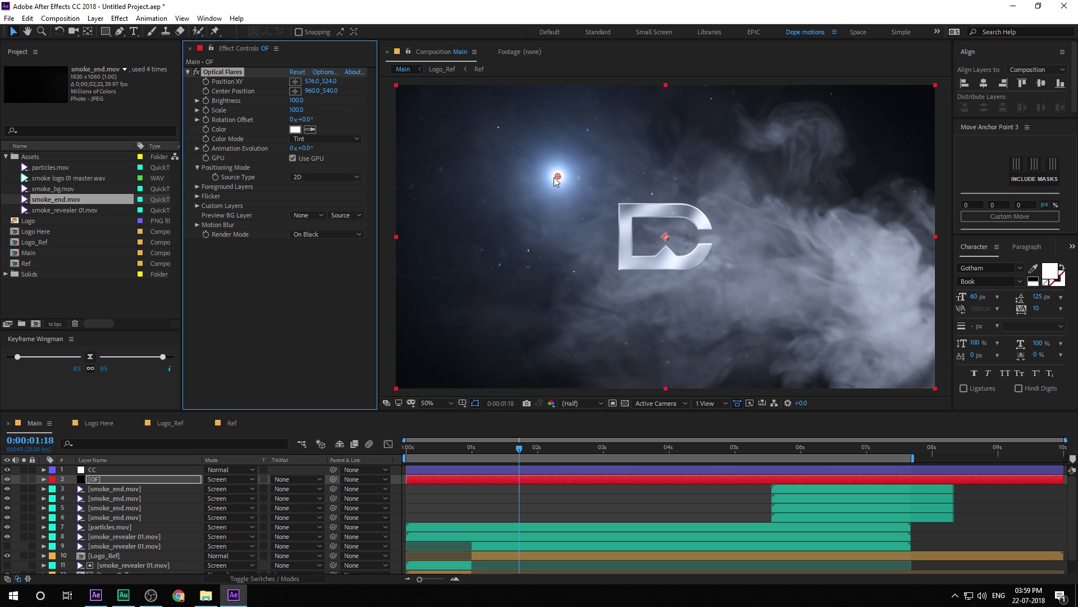
drag(553, 176, 374, 130)
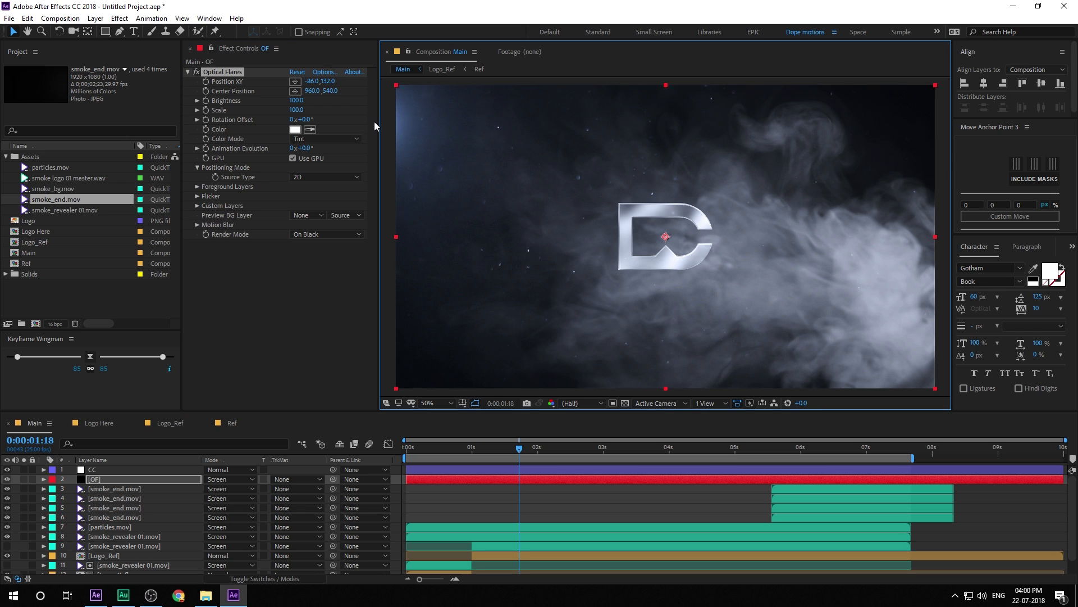
- Duplicate the OF layer and move the copy's flare off-frame at the upper right to about 2034, 132
click(103, 481)
key(ctrl+d)
scroll(653, 294, down, 2)
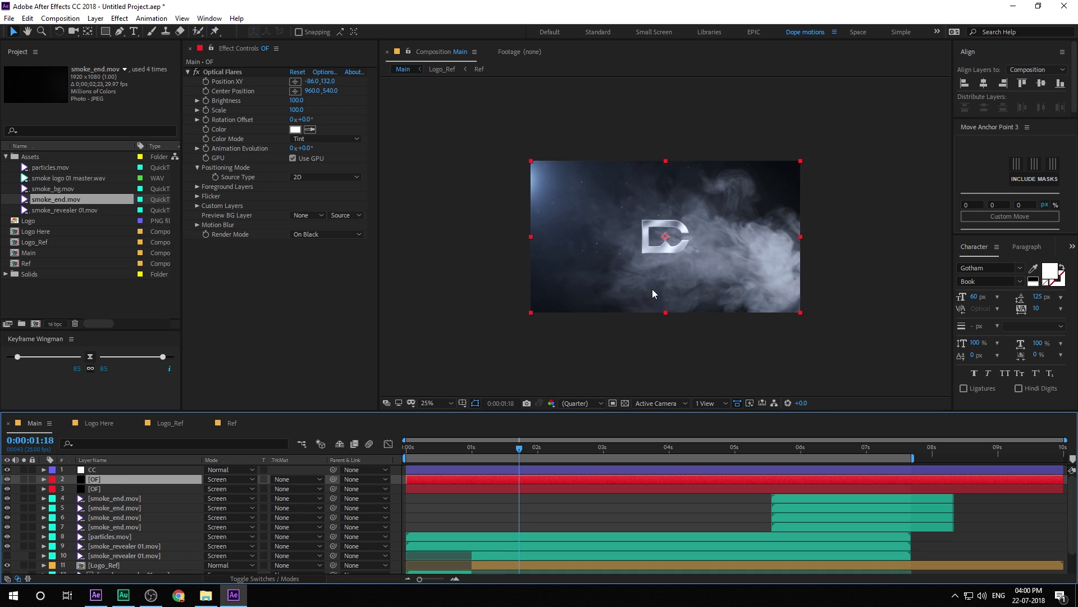
click(233, 73)
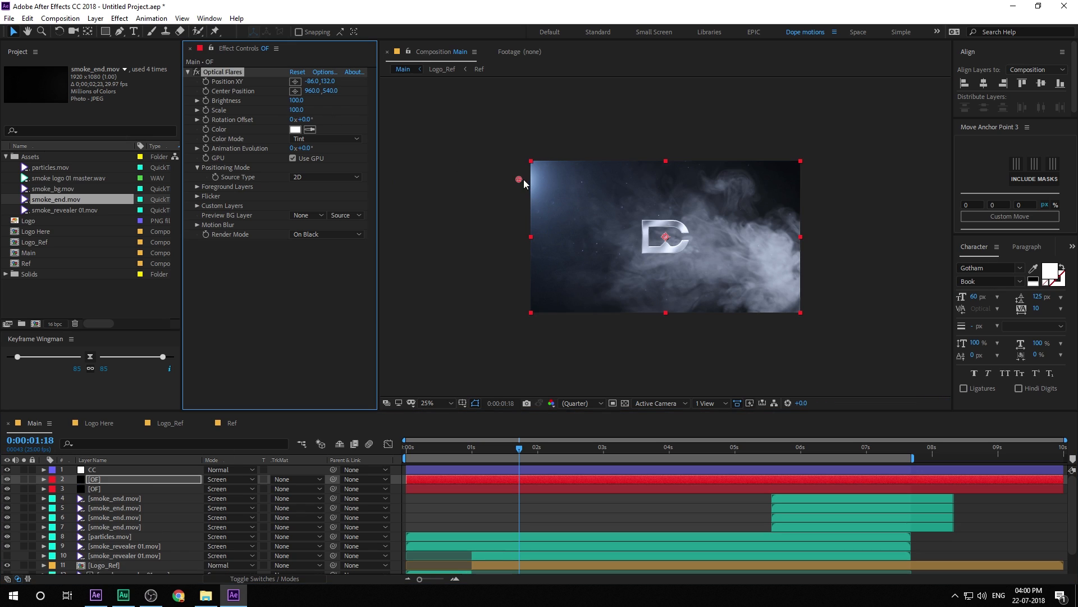
drag(519, 181, 819, 179)
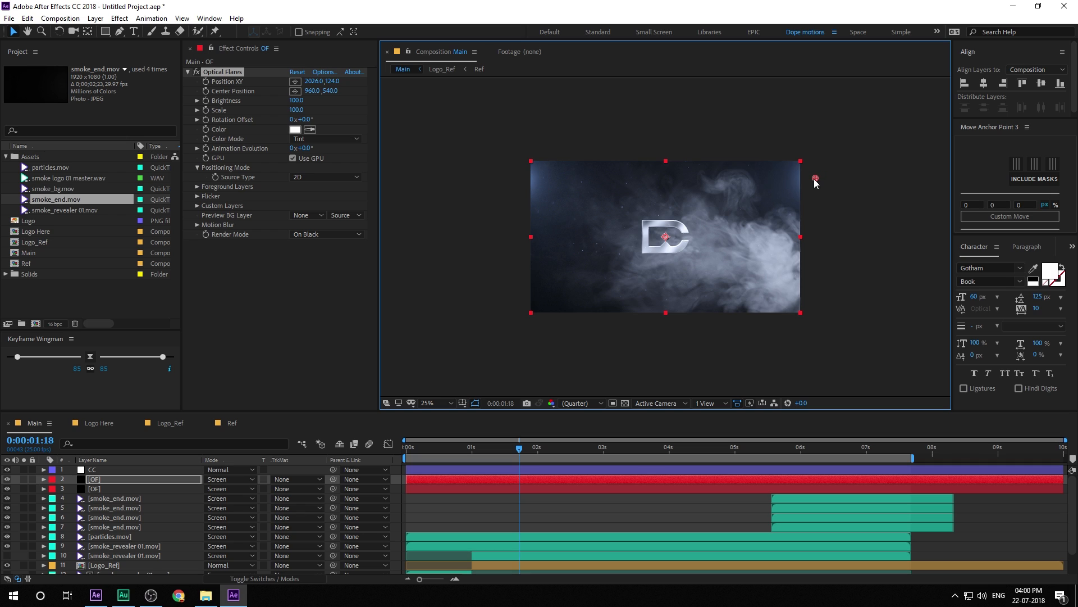
- At 0:00:01:00, set the Optical Flares Scale to 150 on both OF layers
click(520, 451)
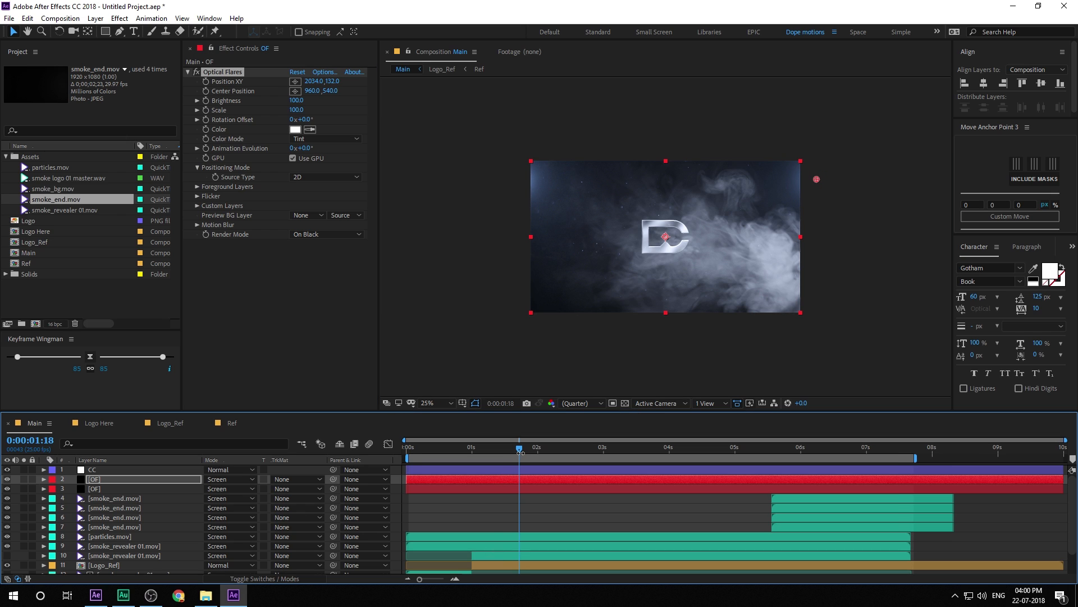
drag(520, 451, 540, 451)
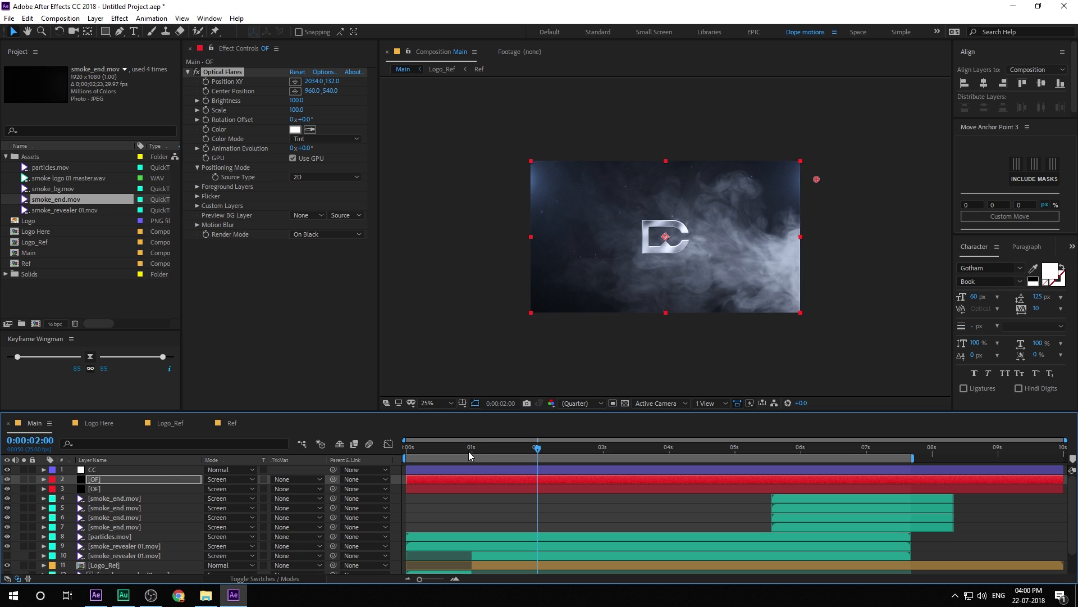
drag(469, 451, 473, 458)
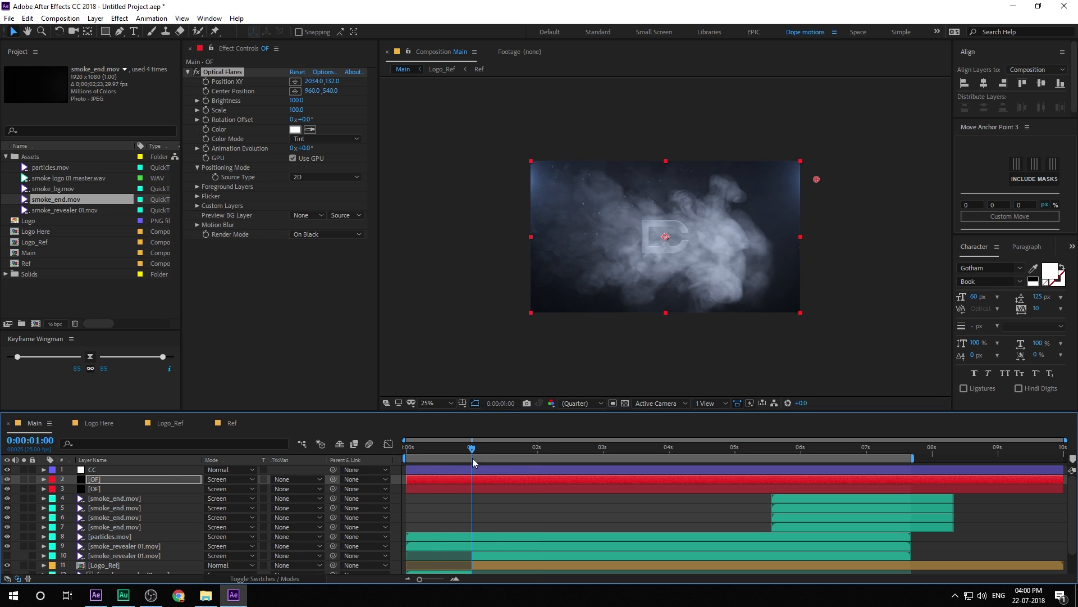
click(295, 109)
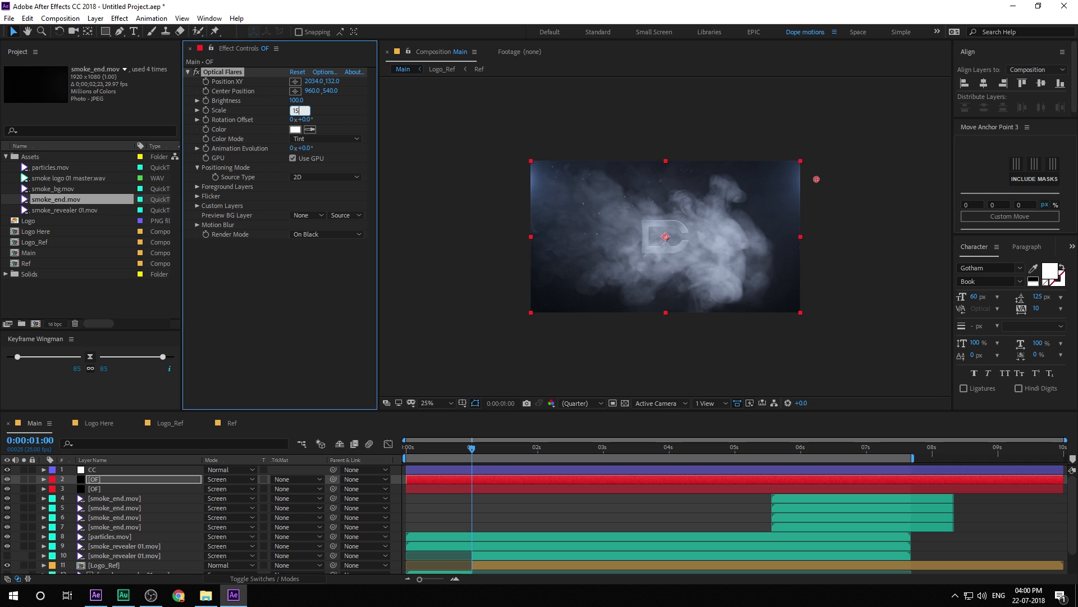
text(150)
key(Return)
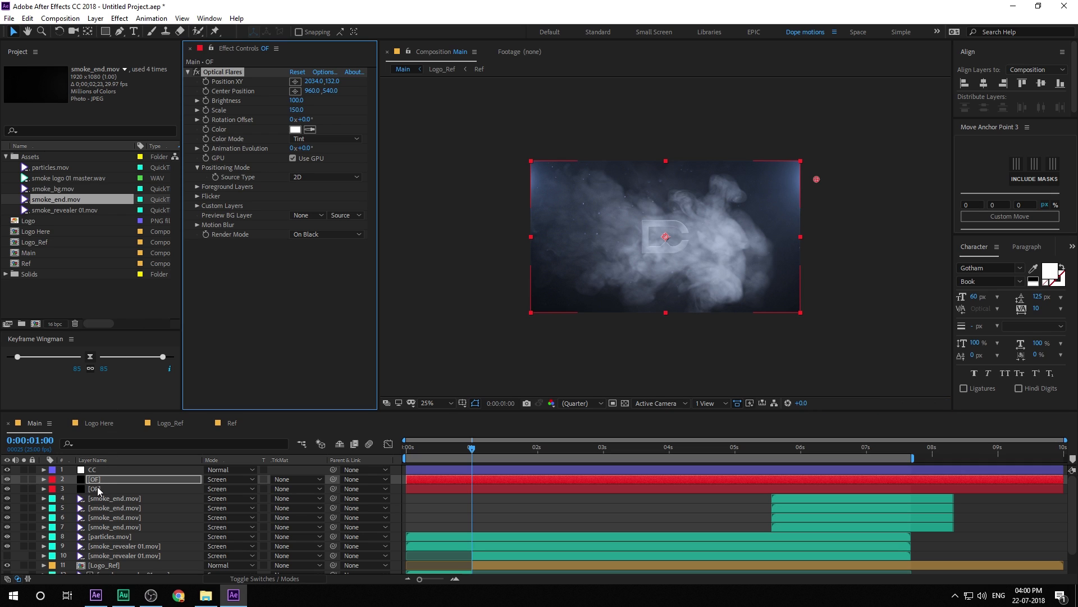
click(98, 490)
click(297, 110)
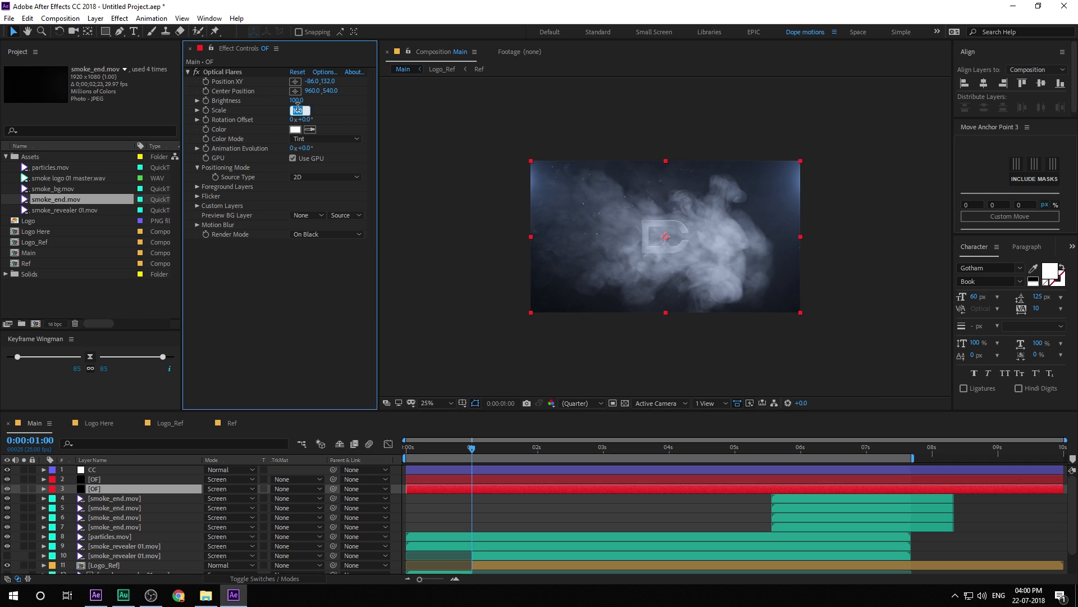
key(Return)
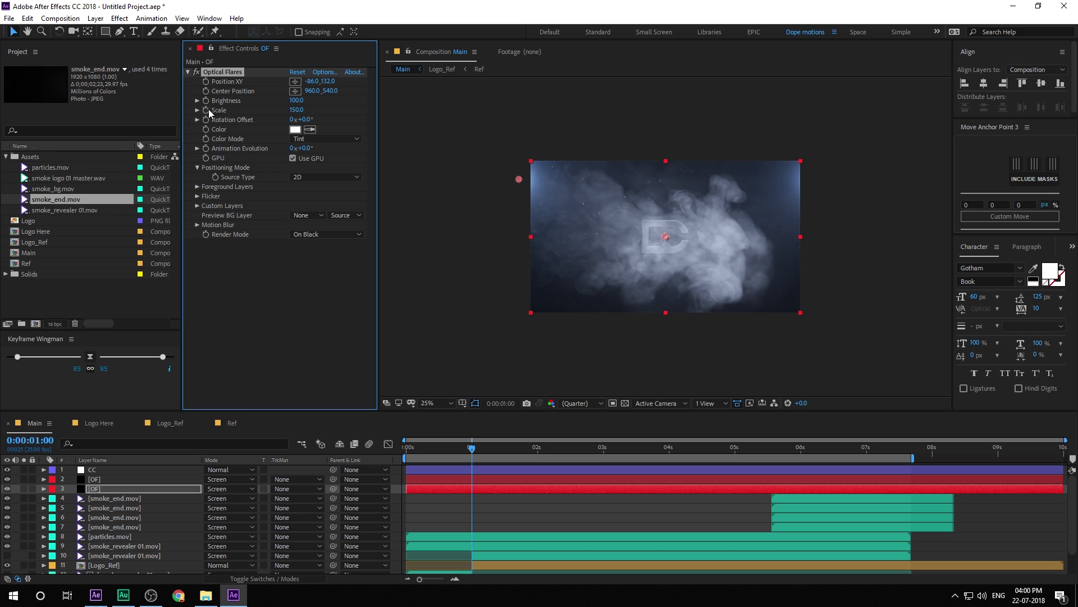
- Keyframe the flare Scale of both OF layers from 0 at 0:00:00:00 to 150 at 0:00:01:00
click(100, 480)
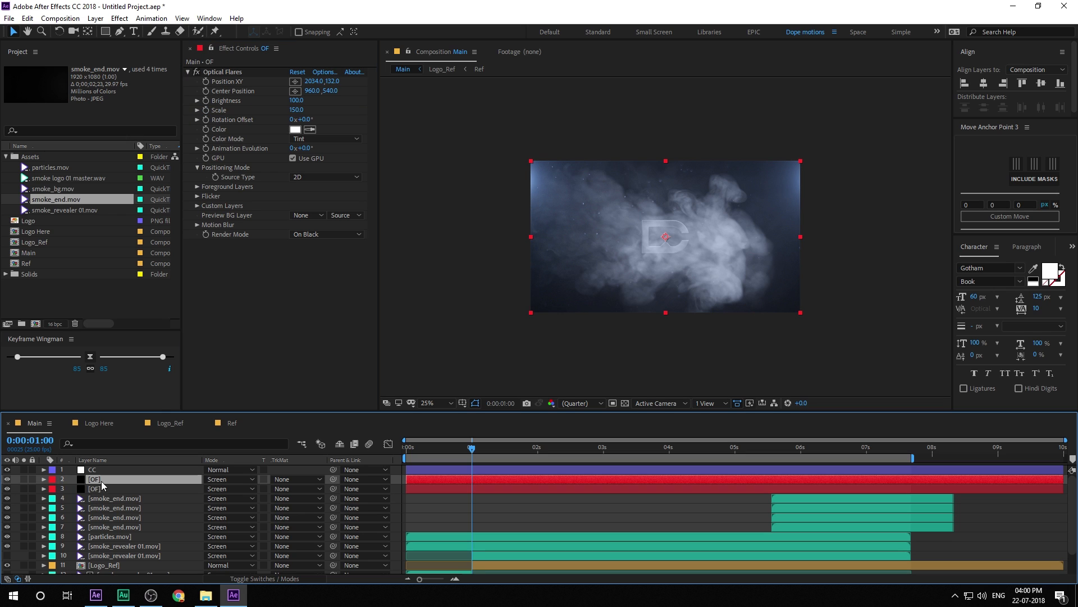
click(206, 110)
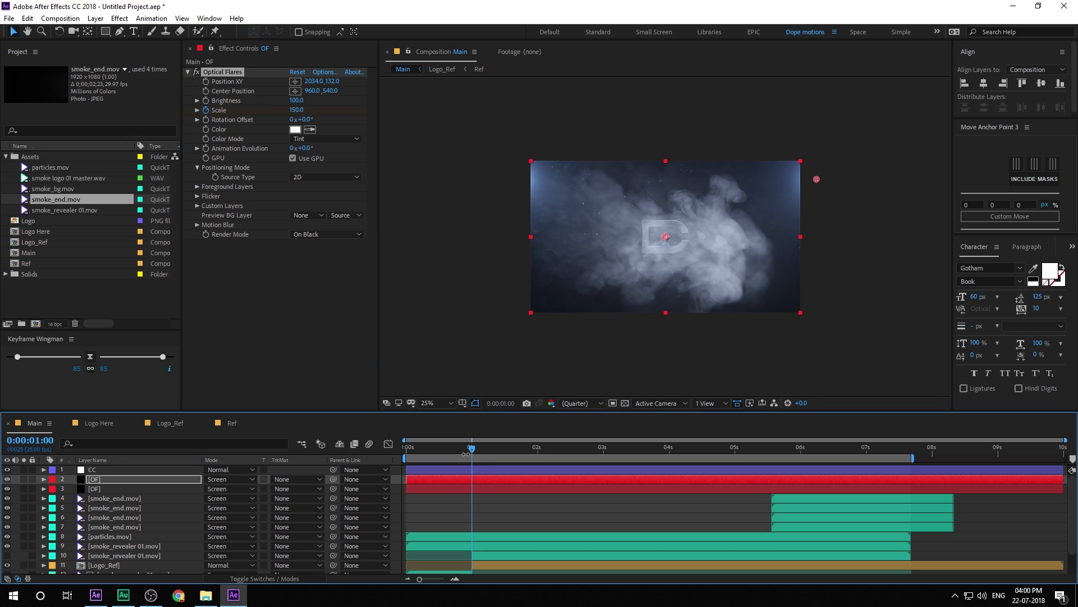
drag(464, 456, 406, 448)
click(99, 487)
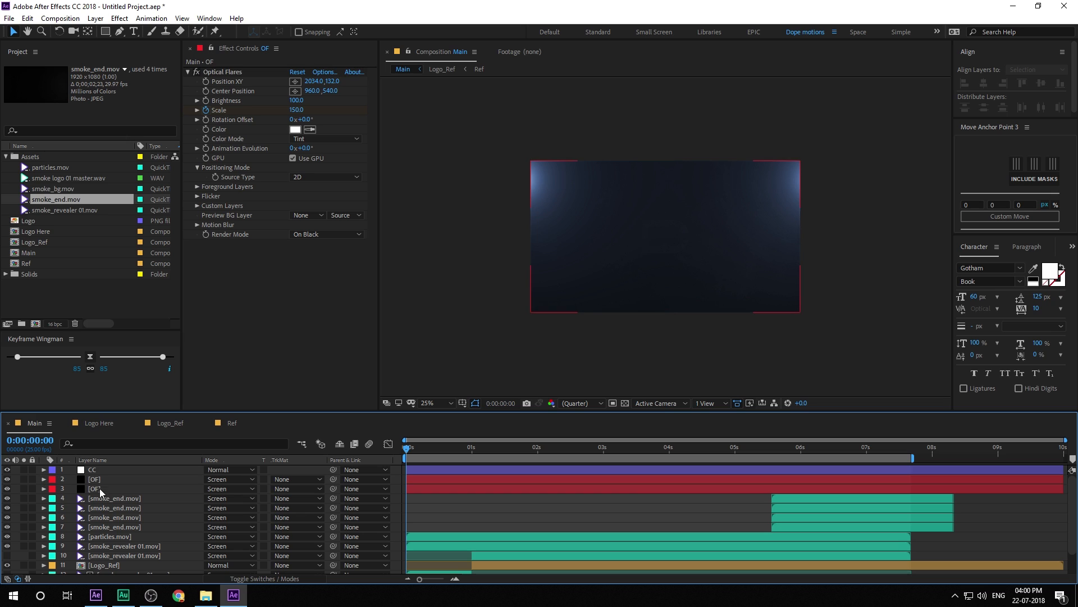
shift+click(97, 480)
key(u)
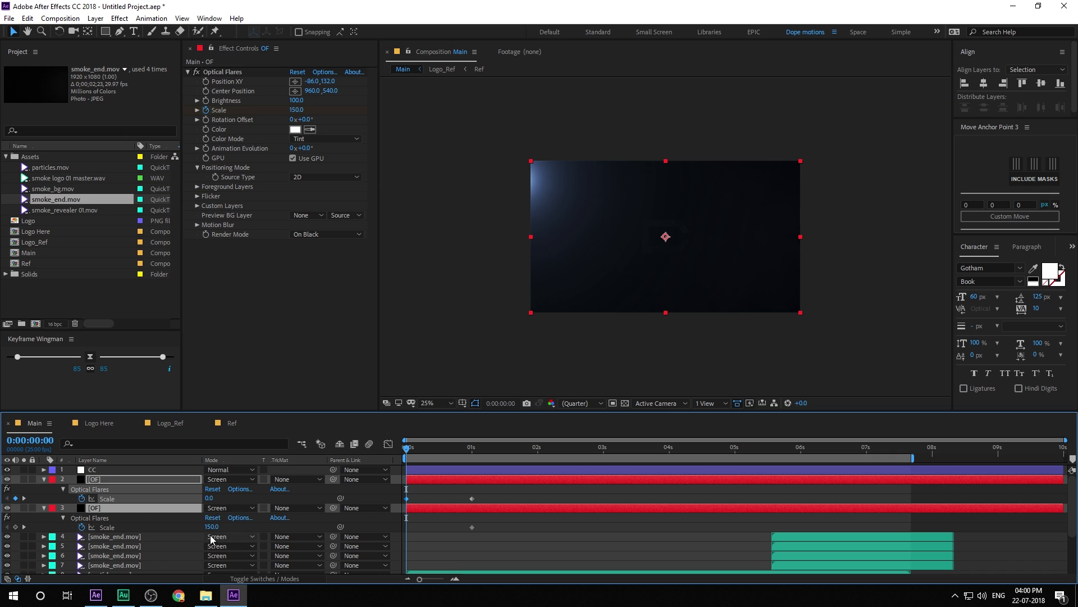
text(0)
key(Return)
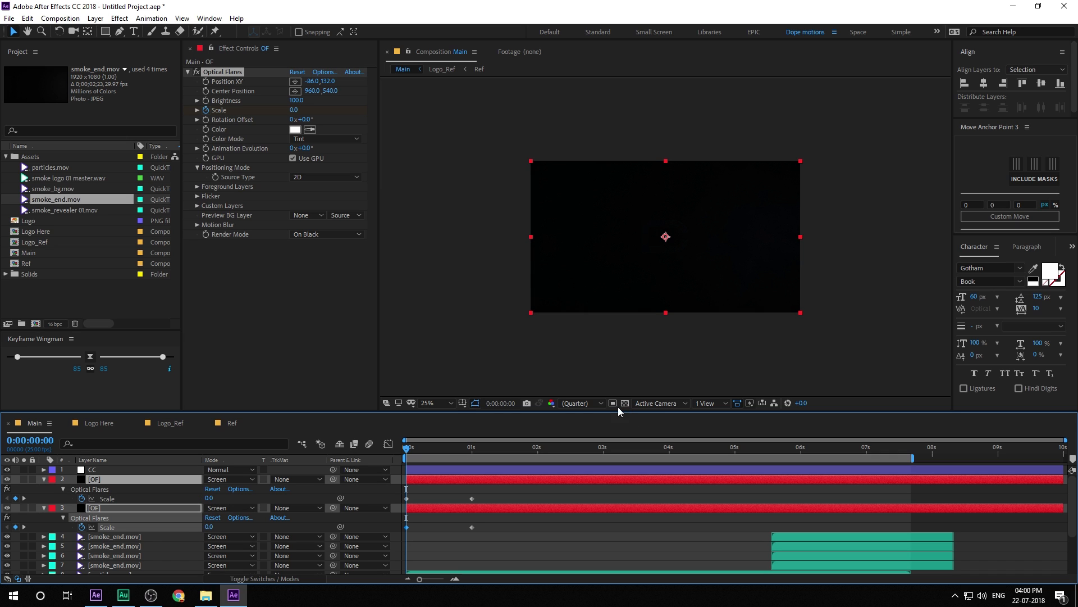
- Set both flares' Scale to 90 at 0:00:03:00 and apply Easy Ease to all their Scale keyframes
drag(566, 449, 604, 467)
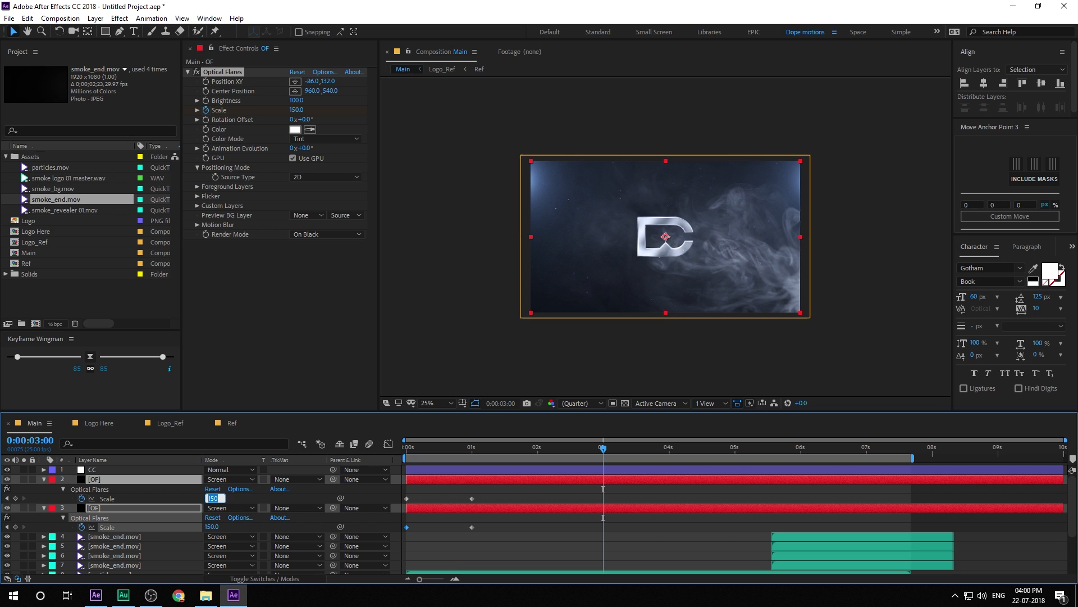
text(90)
key(Return)
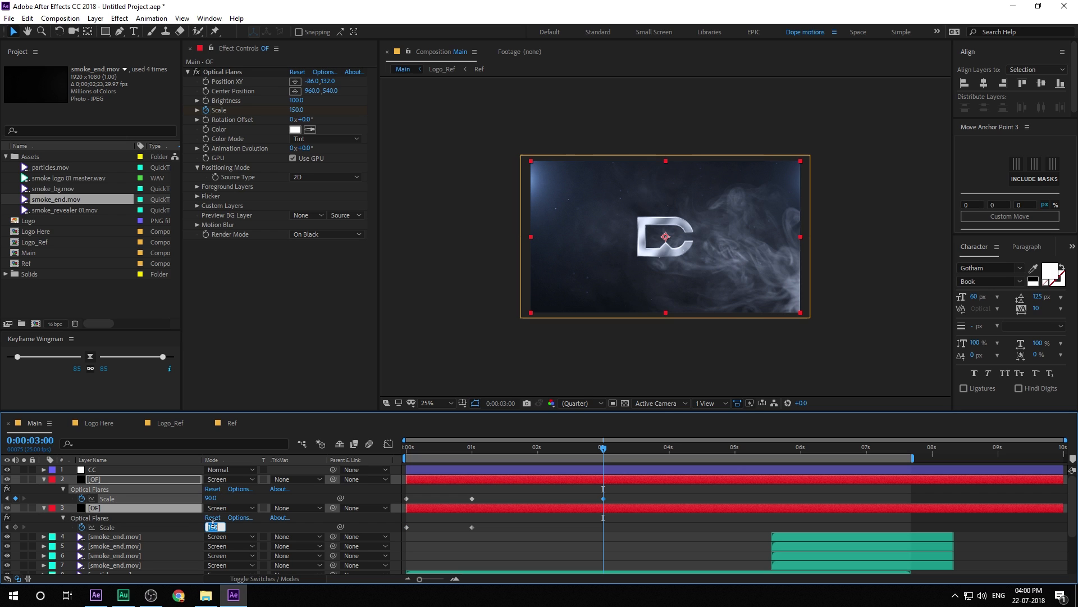
text(90)
key(Return)
drag(617, 492, 338, 546)
key(F9)
- Preview the corner glow animation from the beginning of the Main composition
drag(421, 449, 397, 458)
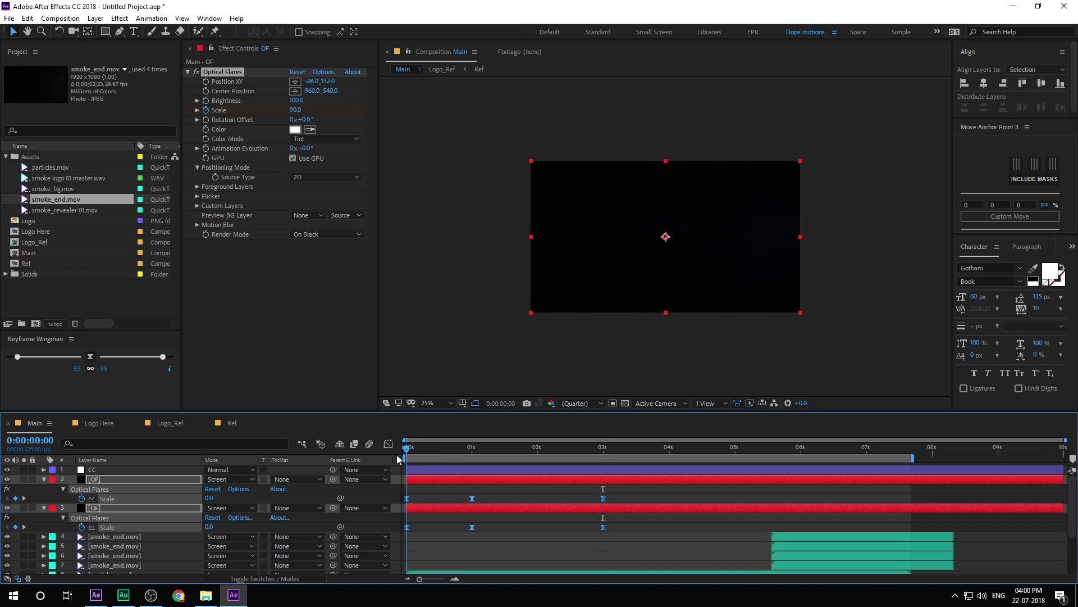
key(space)
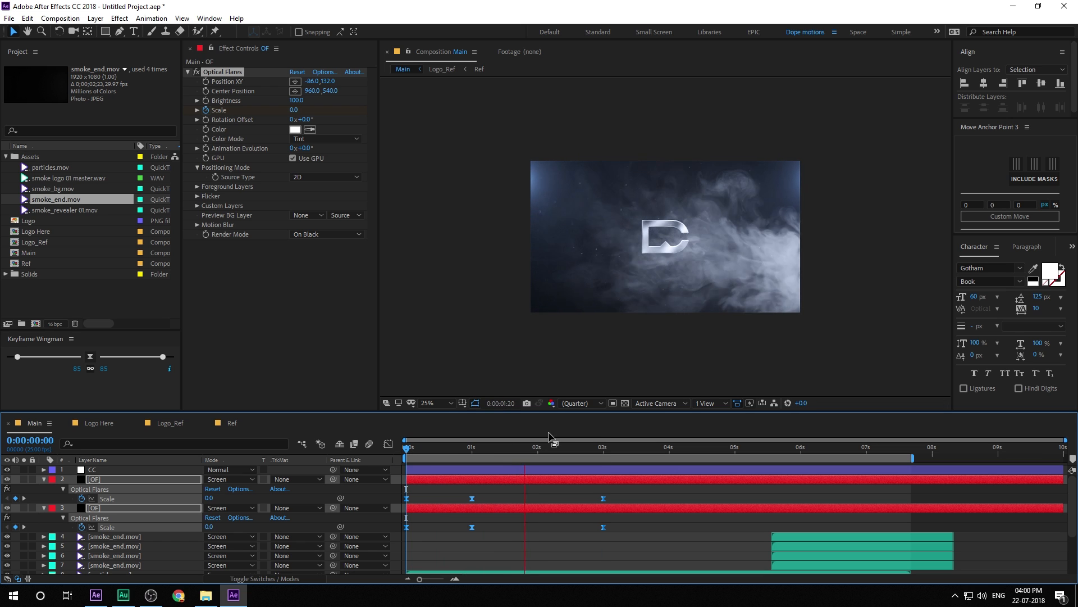
key(space)
key(period)
key(period)
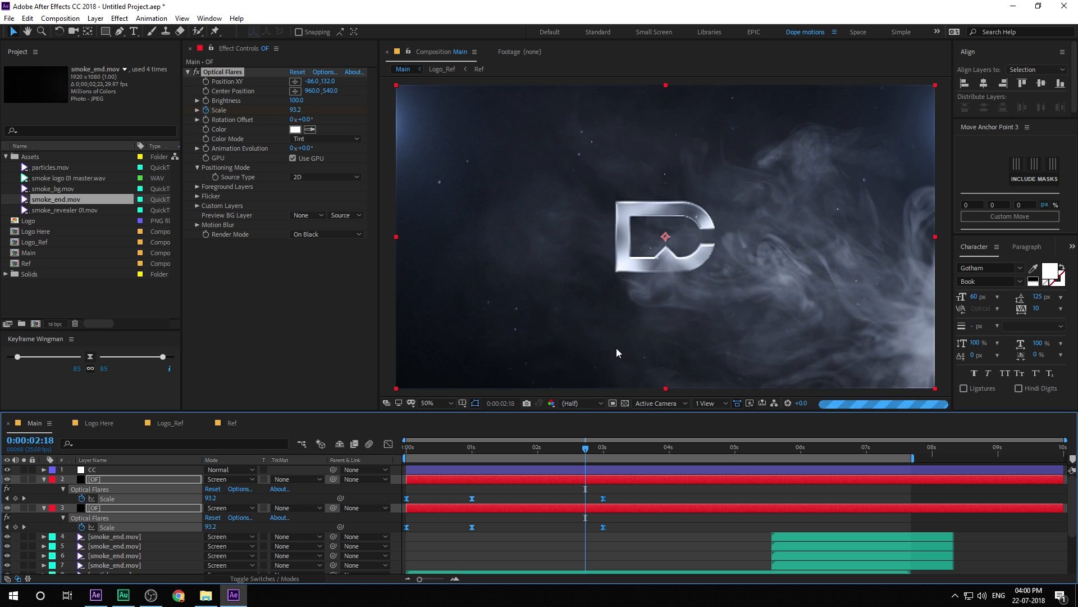
- Collapse the OF layers' properties and add a black 1920 x 1080 solid named V on top of the Main composition
click(43, 479)
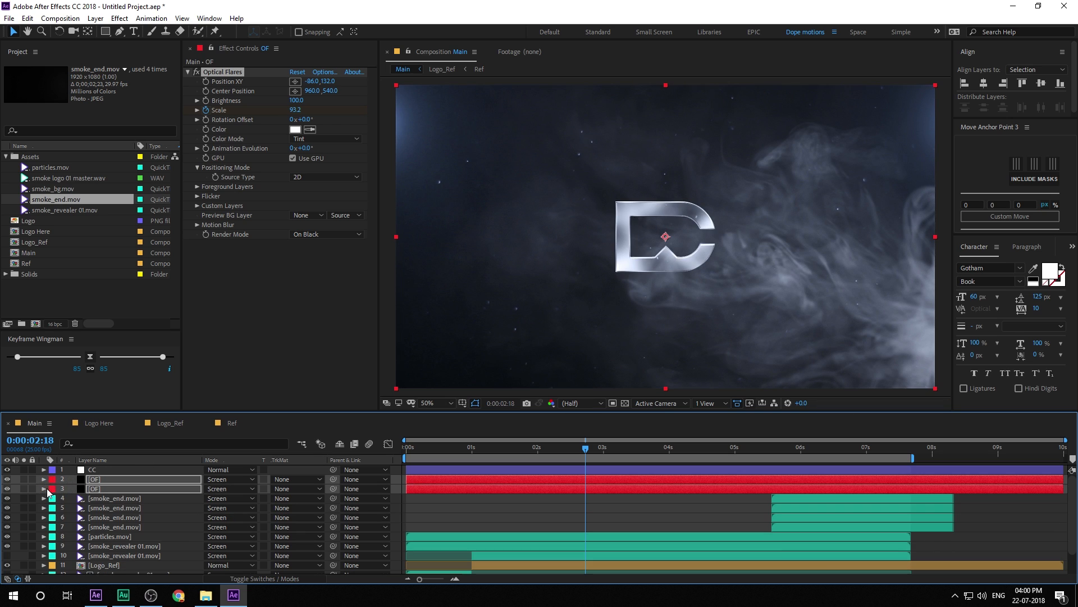
drag(151, 411, 170, 312)
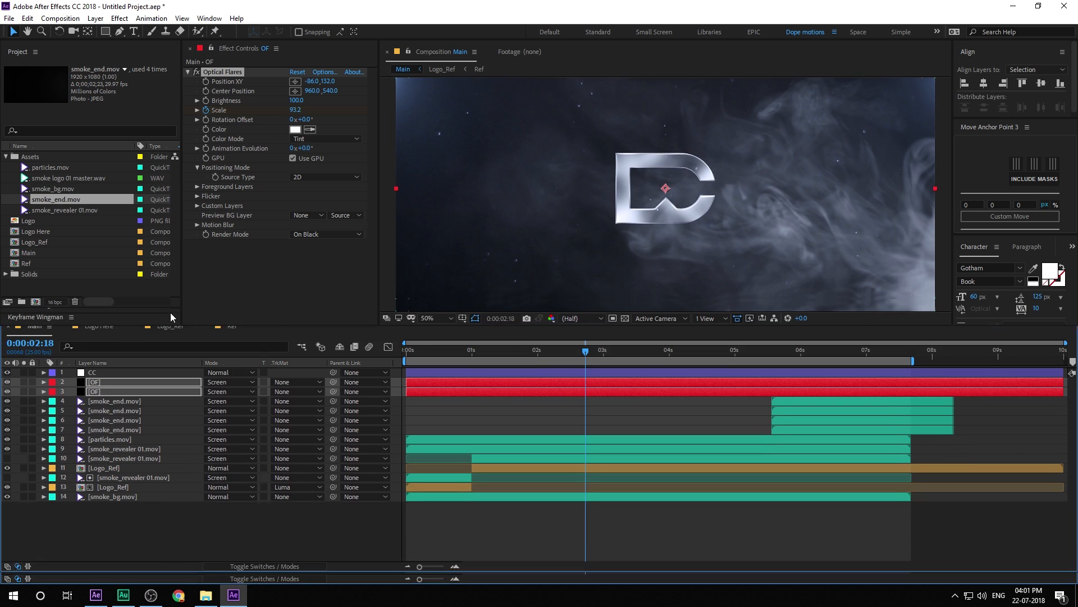
click(105, 537)
key(ctrl+y)
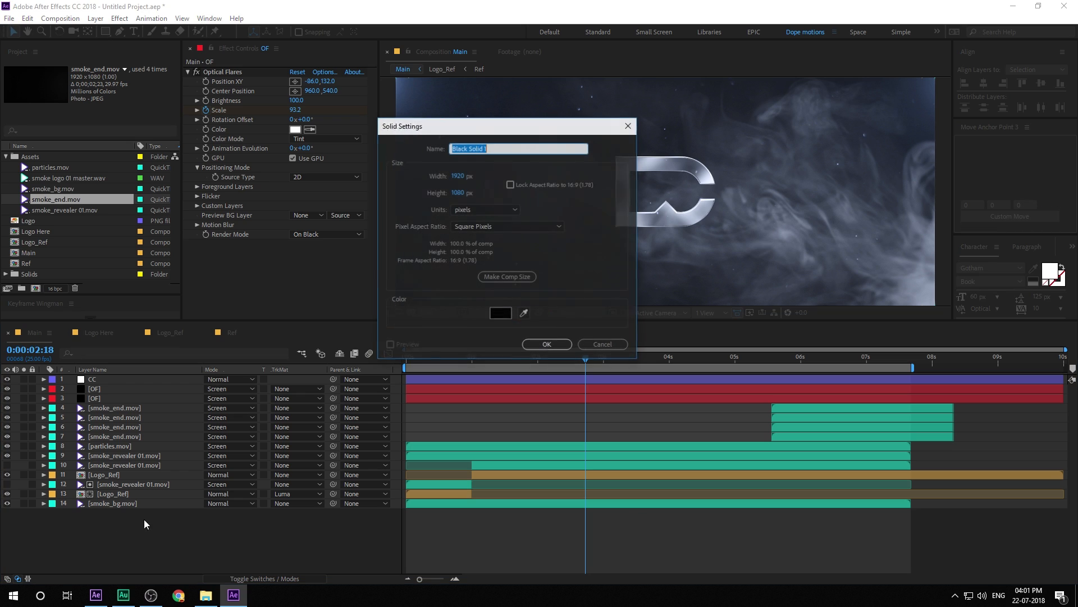
text(V)
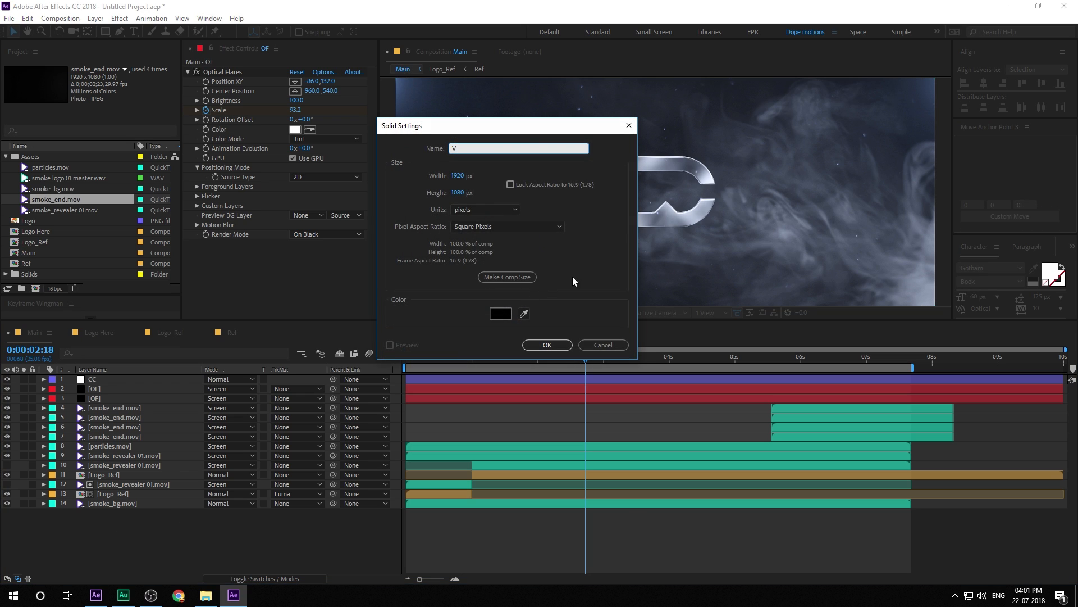
click(553, 346)
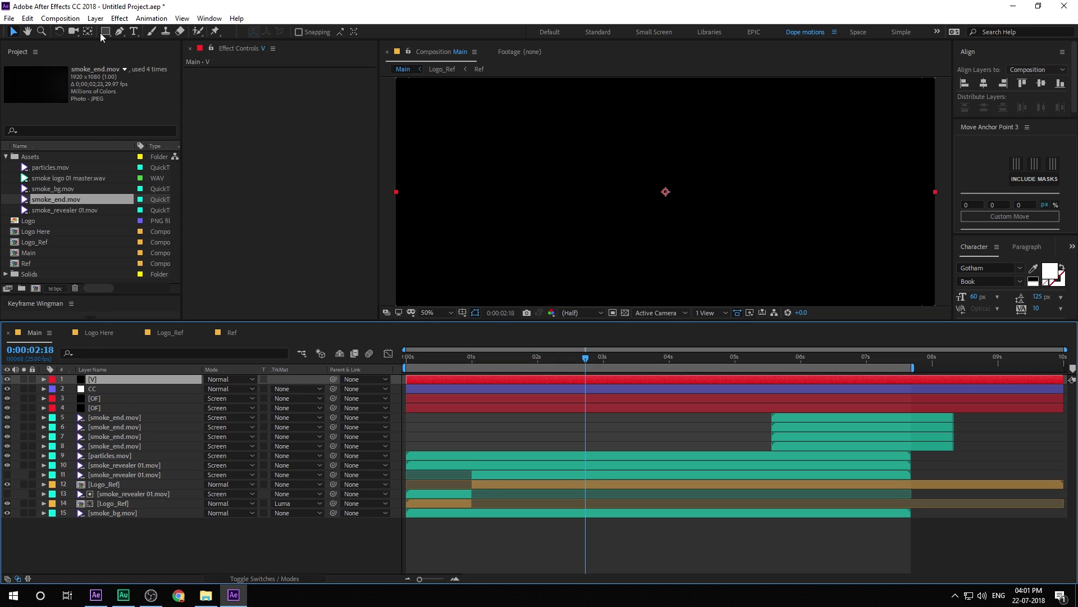
- Add a full-size elliptical mask to the V solid, invert it, and set its feather to 500 pixels
drag(103, 36, 132, 51)
double_click(107, 32)
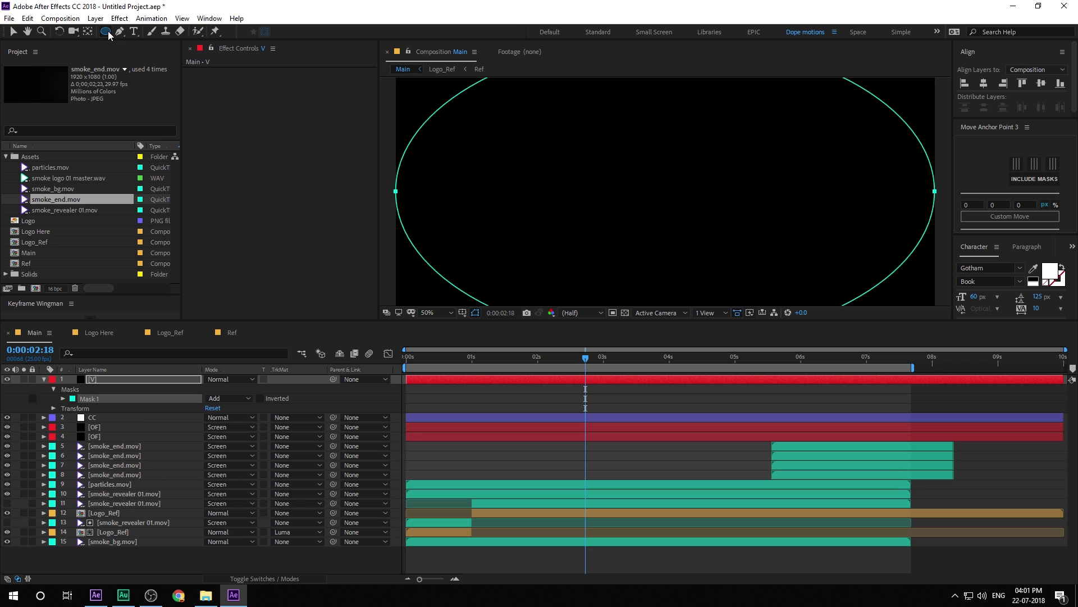
key(v)
click(260, 398)
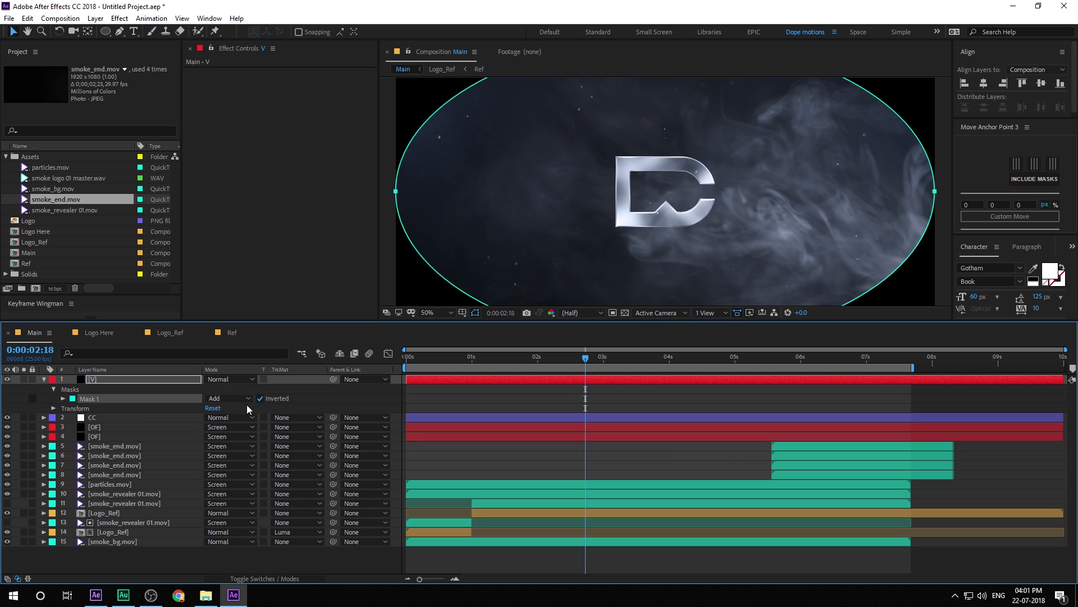
key(f)
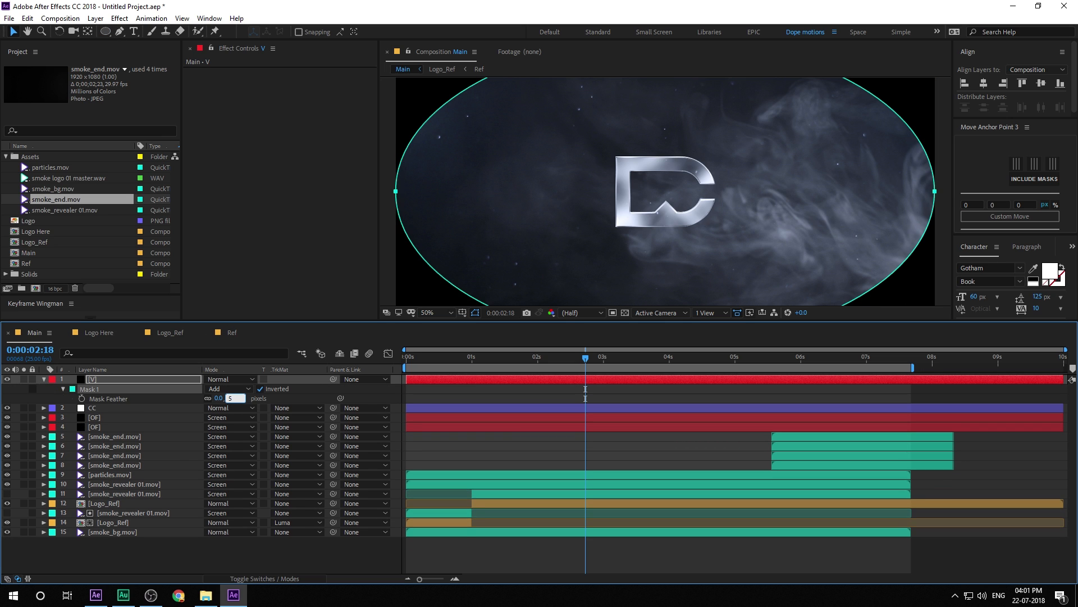
text(500)
key(Return)
- Lower the V vignette layer's opacity to 34% and check its look over the smoke
key(t)
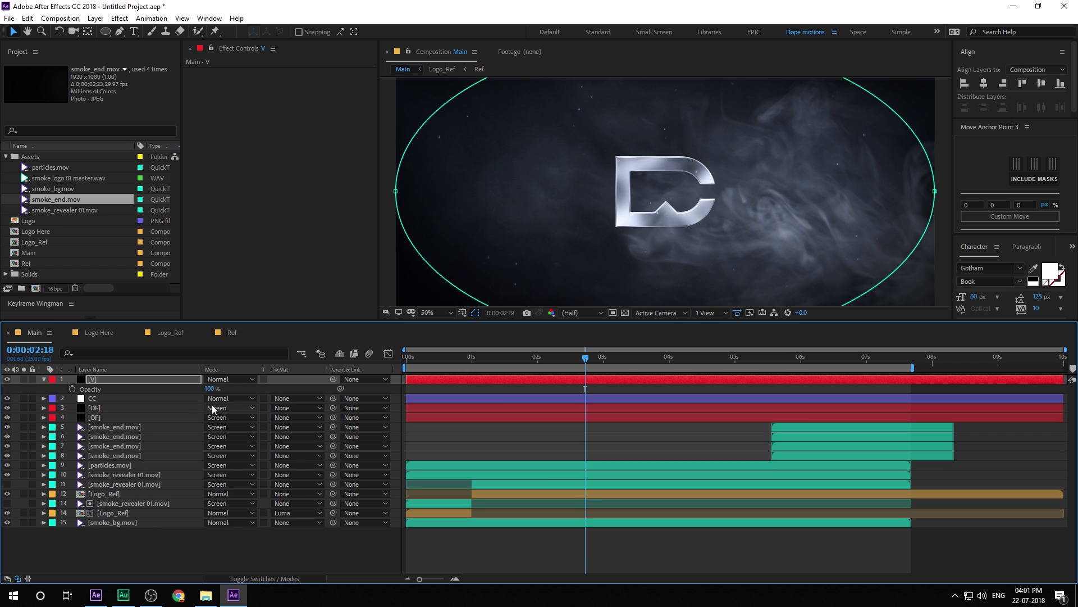
drag(212, 390, 168, 396)
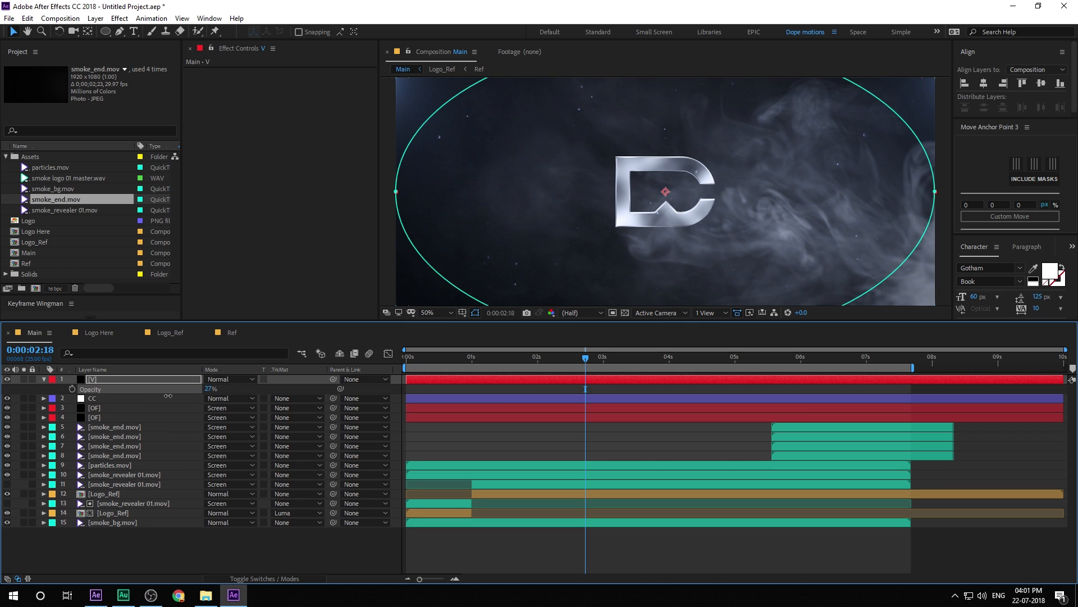
click(166, 546)
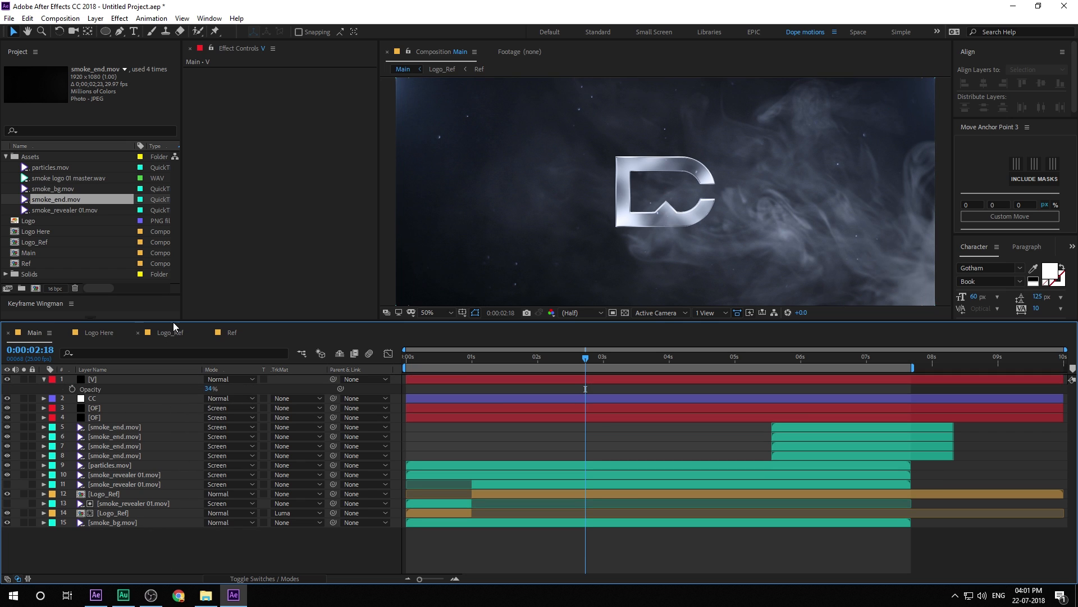
drag(172, 321, 172, 402)
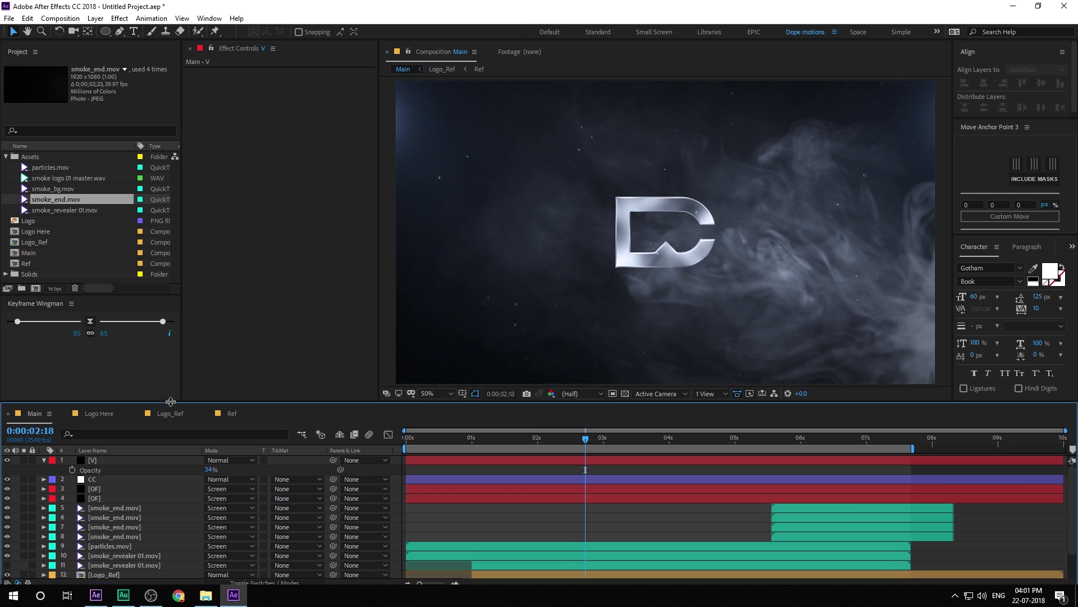
drag(461, 441, 643, 465)
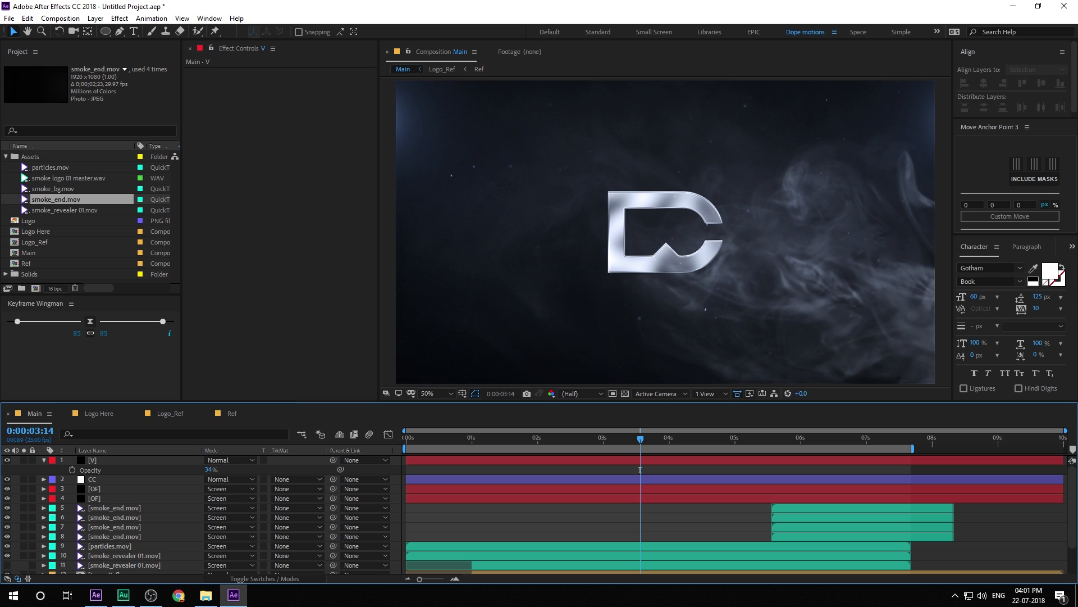
key(alt+Tab)
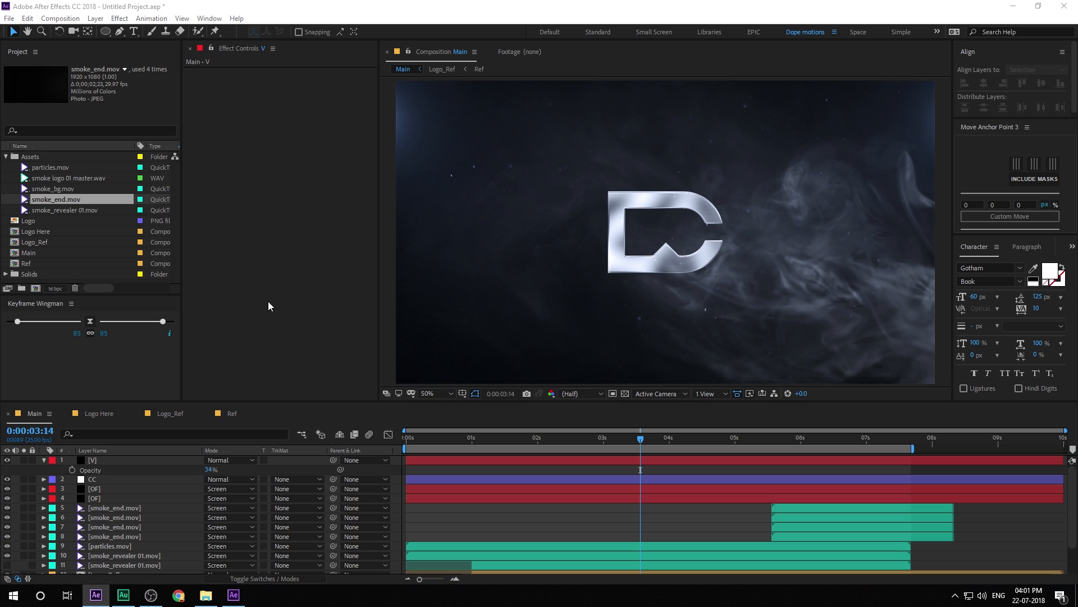
- At 0:00:03:19, add a text layer reading "Dope Motions" below and to the left of the logo
drag(452, 441, 653, 465)
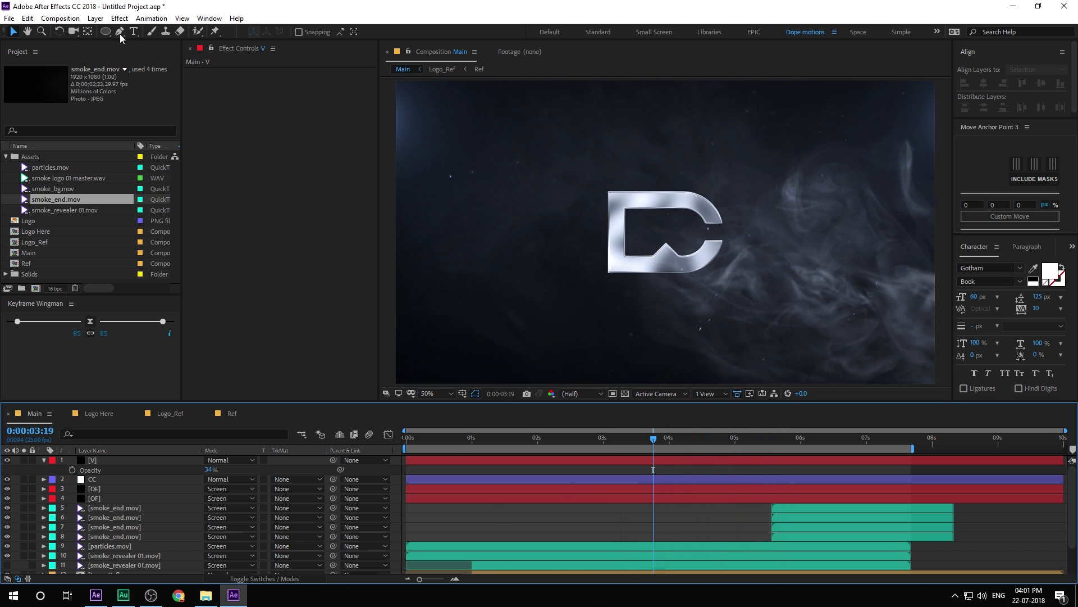
click(135, 32)
click(483, 290)
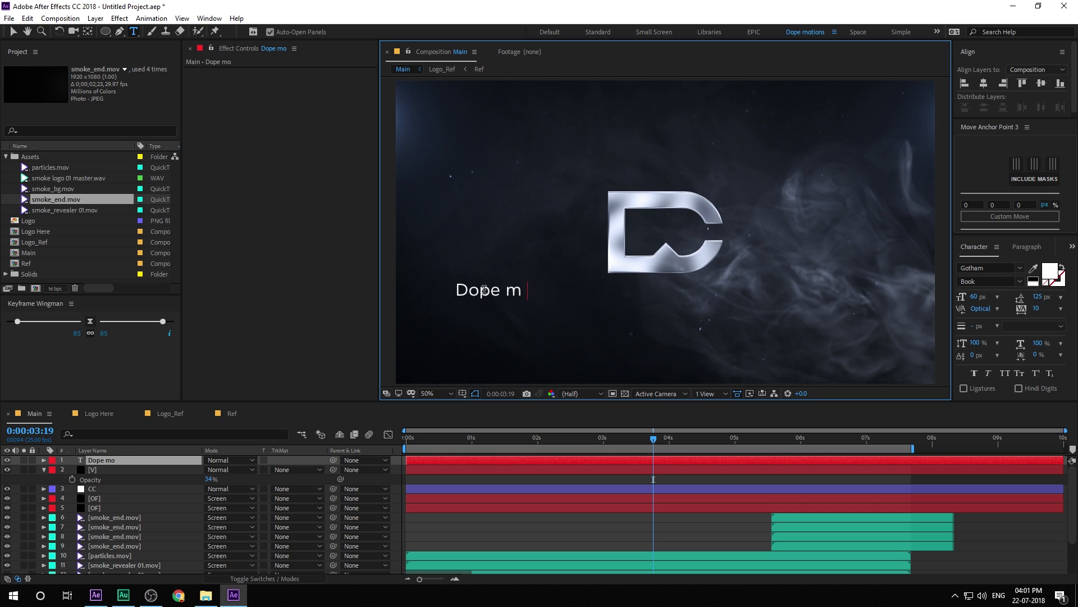
text(Dope motions)
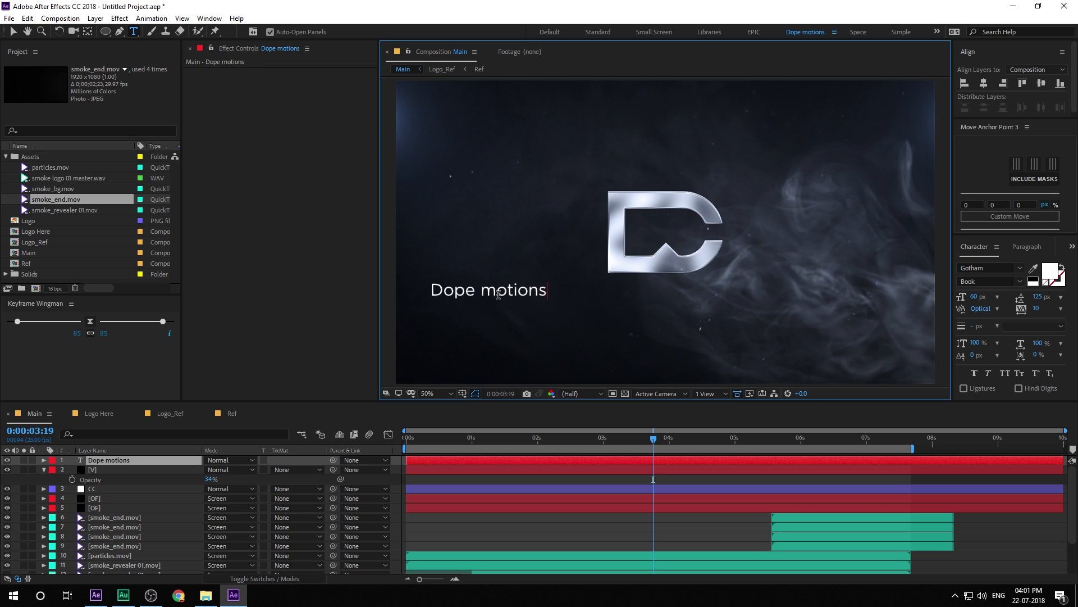
key(BackSpace)
text(M)
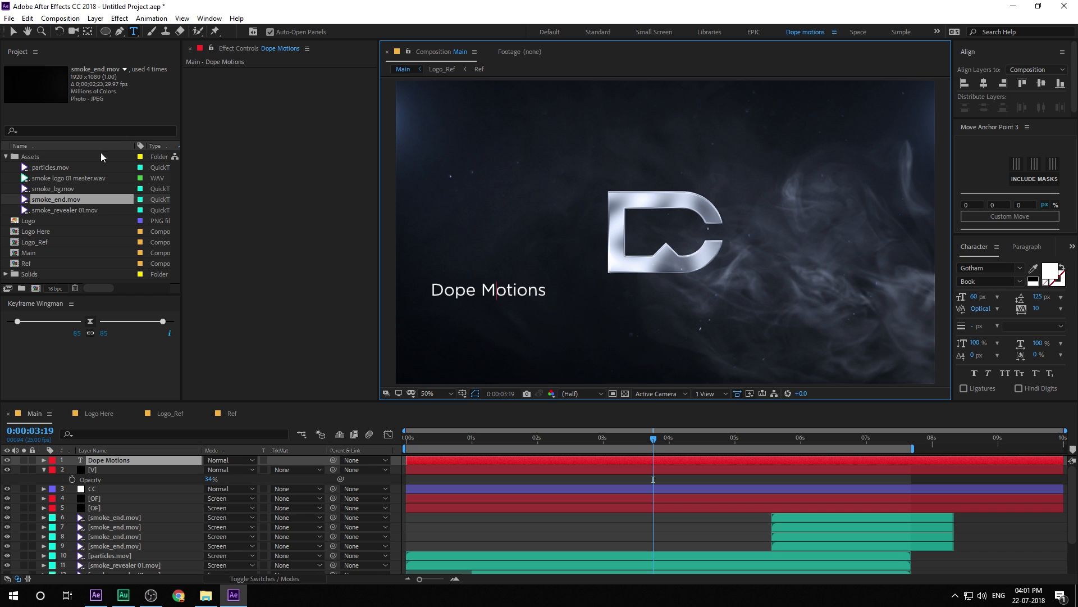
- Move the Dope Motions title directly below the logo, set its font size to 55 px, and centre it horizontally in the composition
click(13, 31)
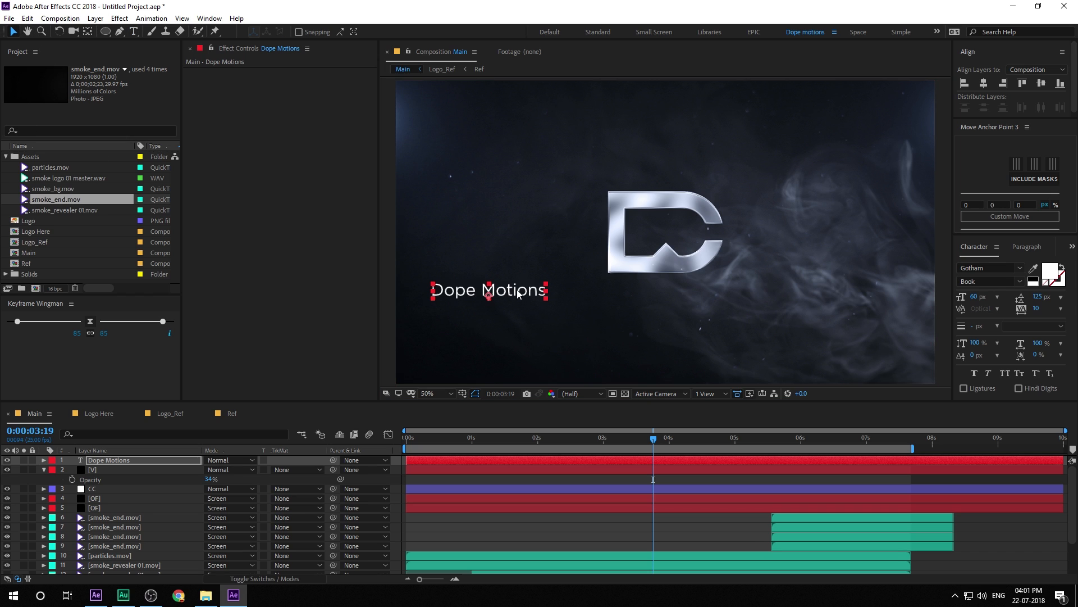
drag(518, 293, 697, 294)
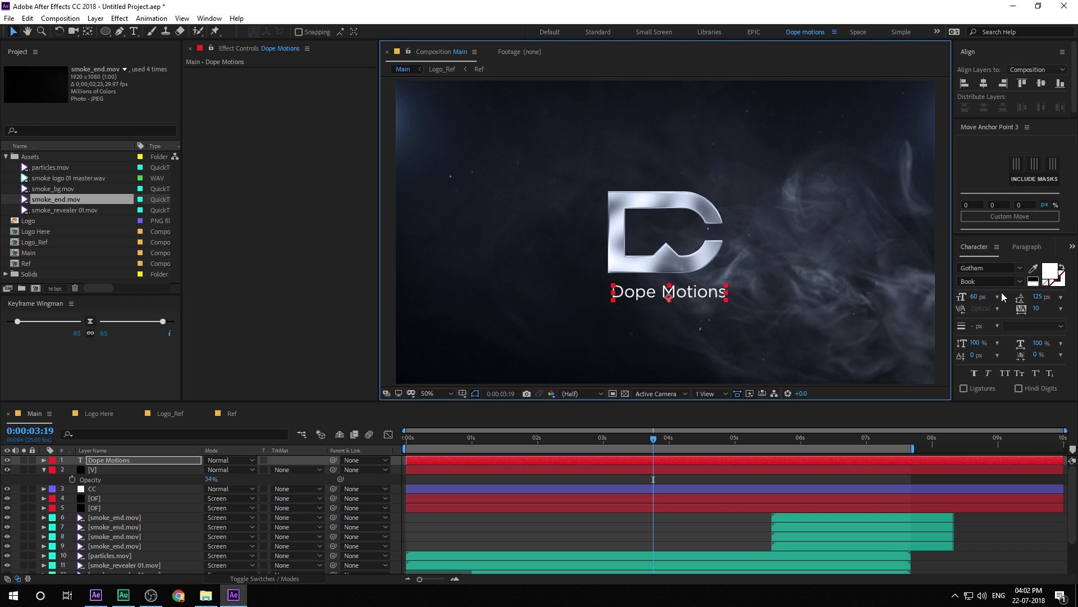
click(984, 83)
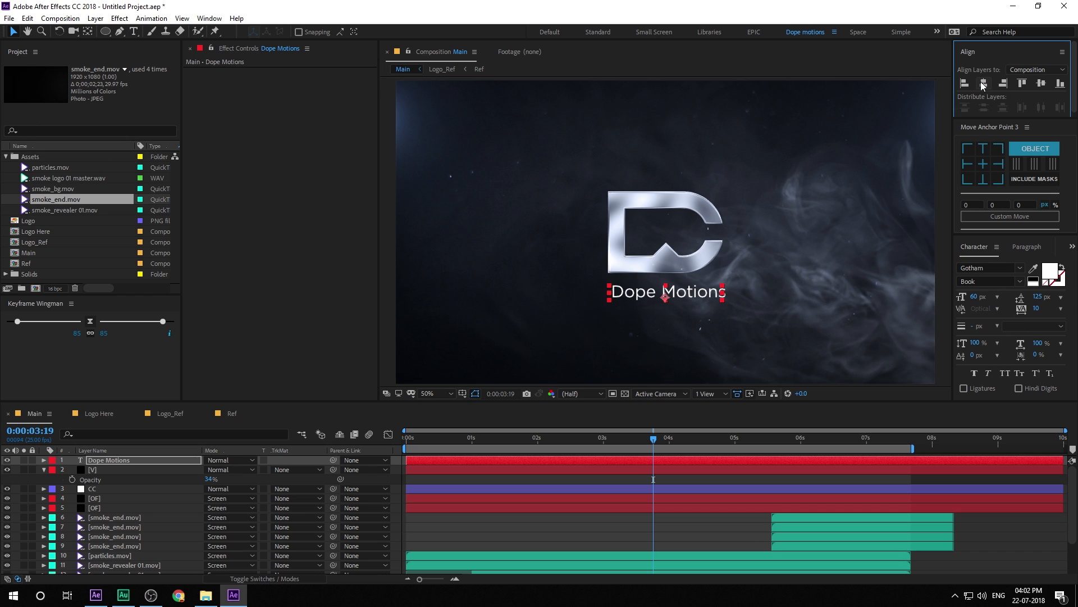
click(975, 297)
text(55)
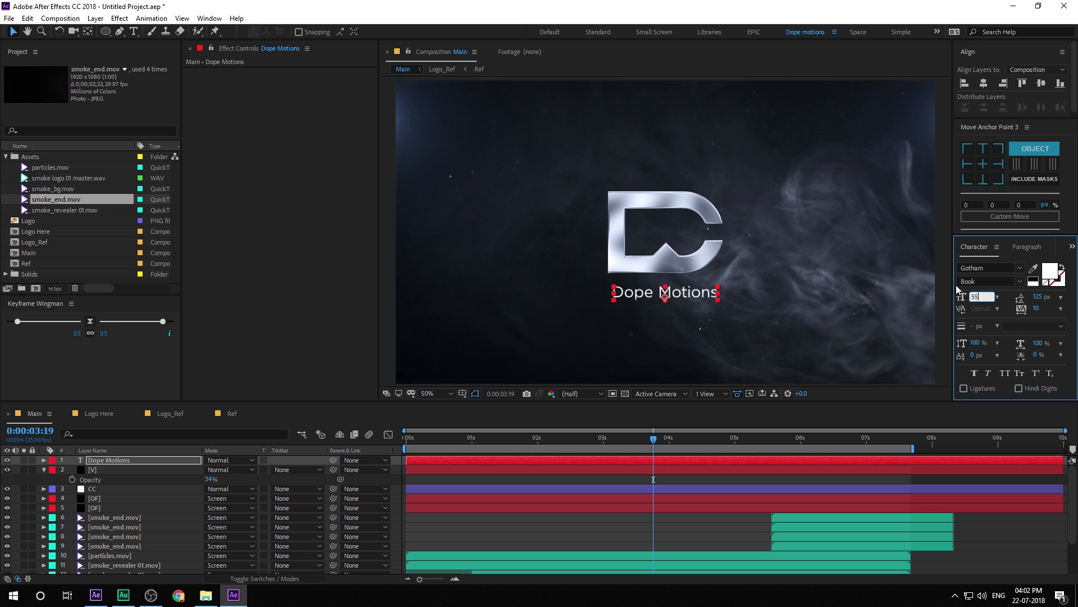
click(983, 87)
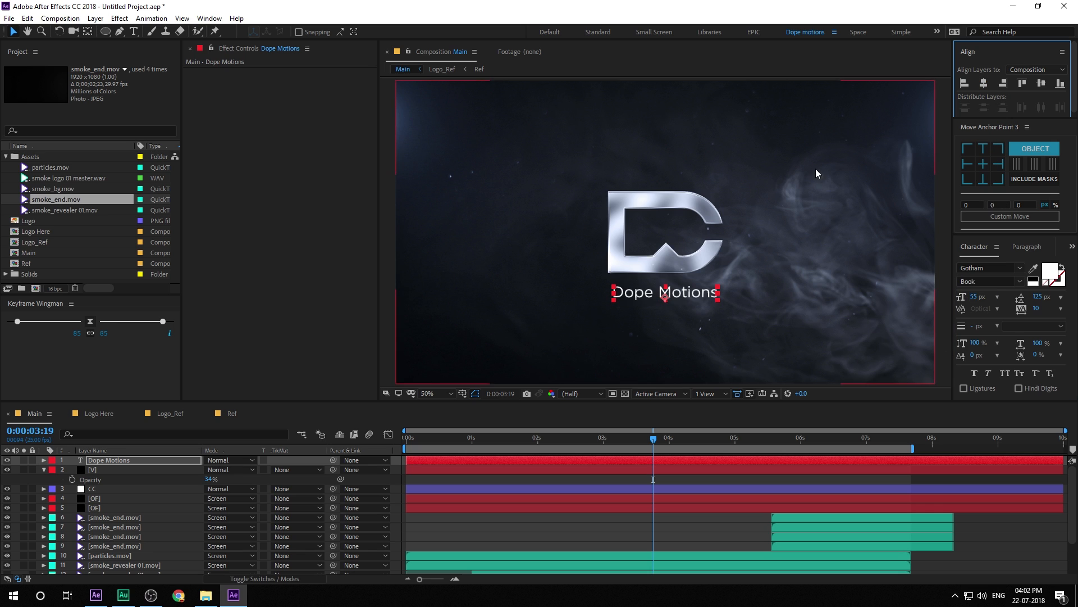
- Keyframe the Dope Motions layer's opacity from 0% at 0:00:02:05 to 100% at 0:00:03:05, and ease both keyframes
drag(449, 445, 617, 456)
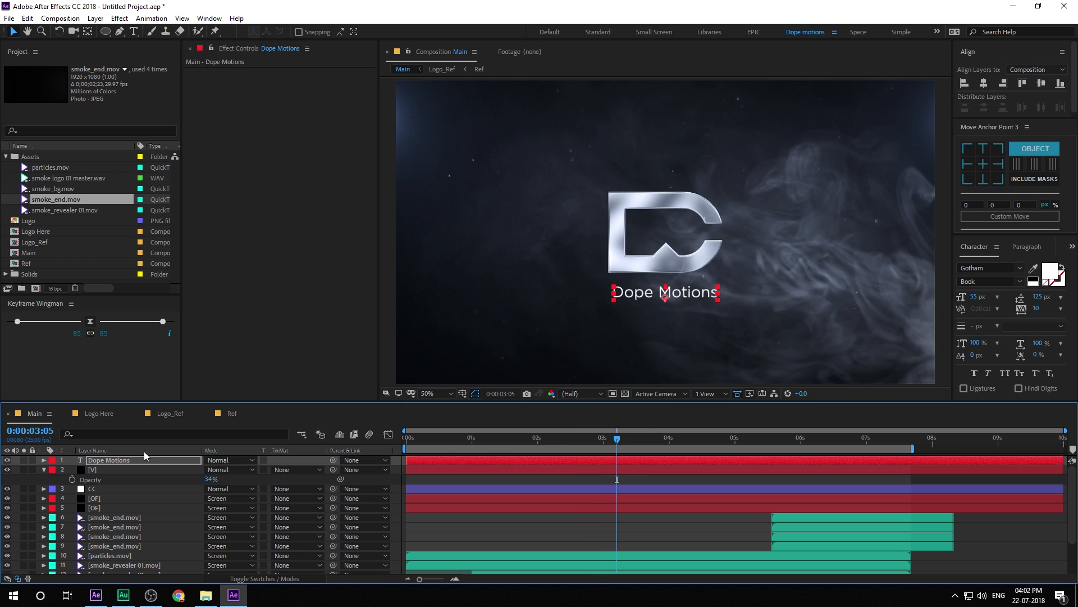
key(t)
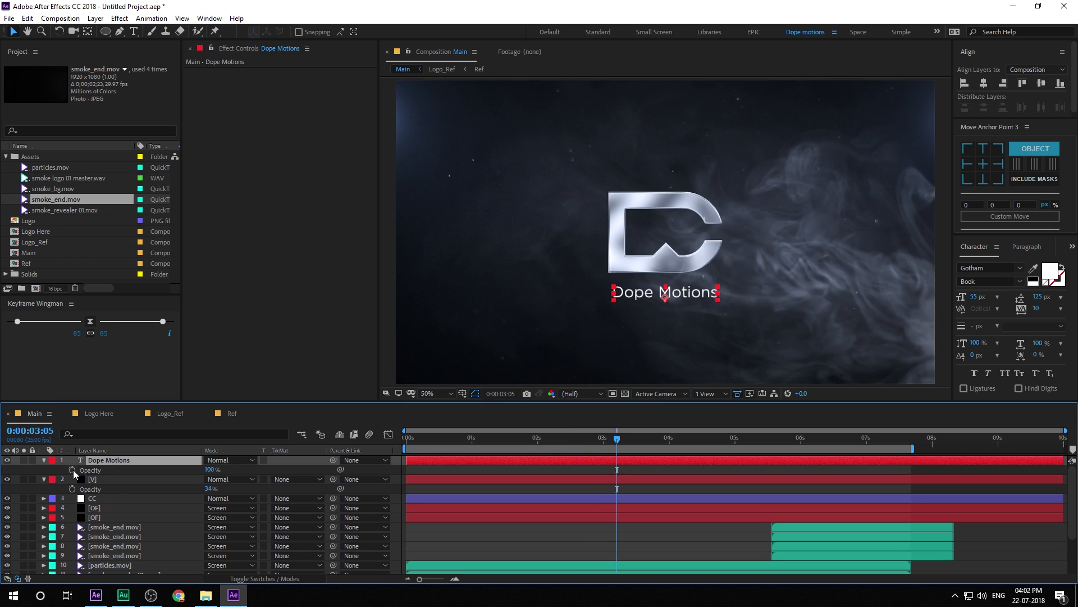
click(72, 470)
drag(625, 444, 669, 487)
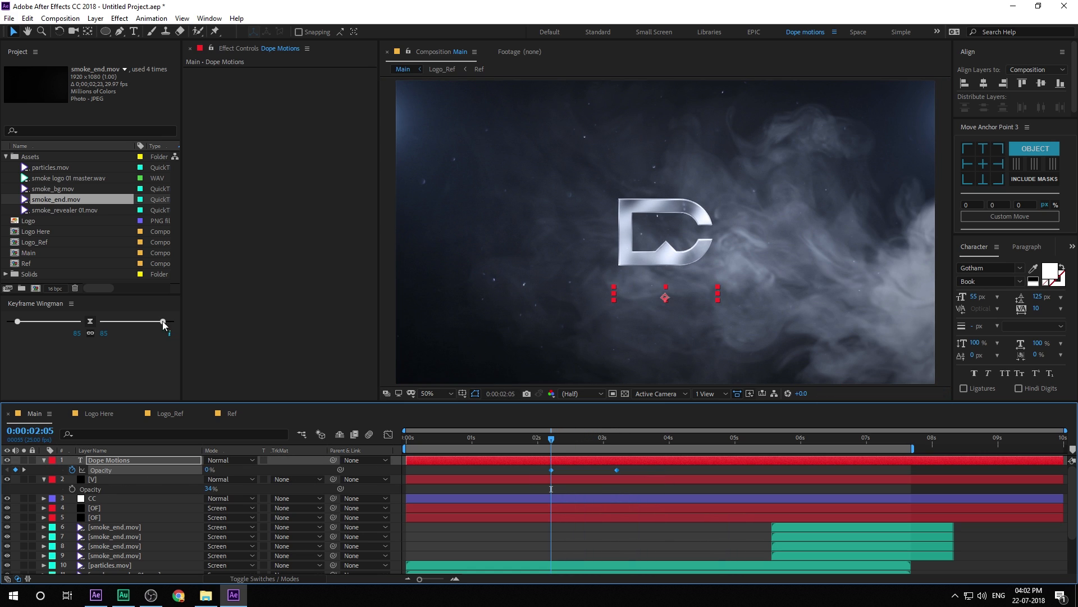
click(90, 322)
- Preview the title's fade-in and shift both opacity keyframes slightly later so the fade starts at about 2.5 seconds
key(space)
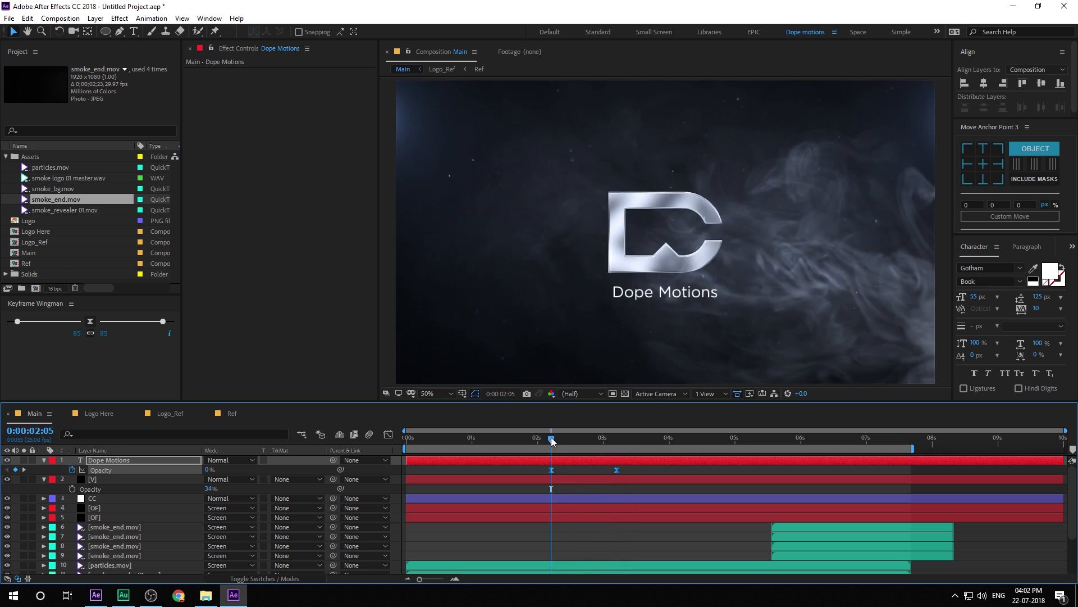
key(space)
key(space)
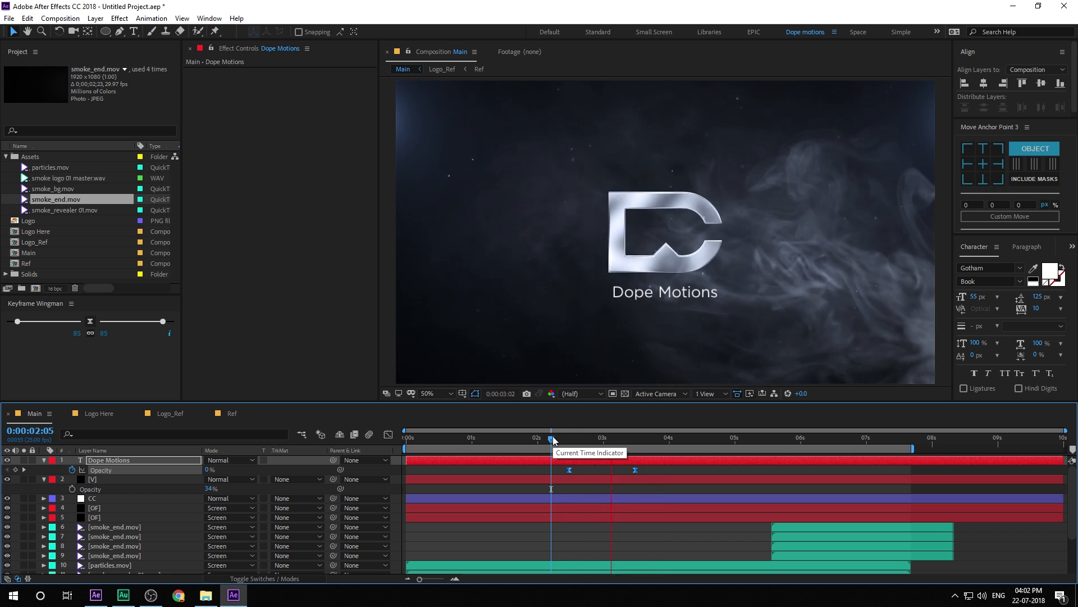
drag(553, 440, 756, 442)
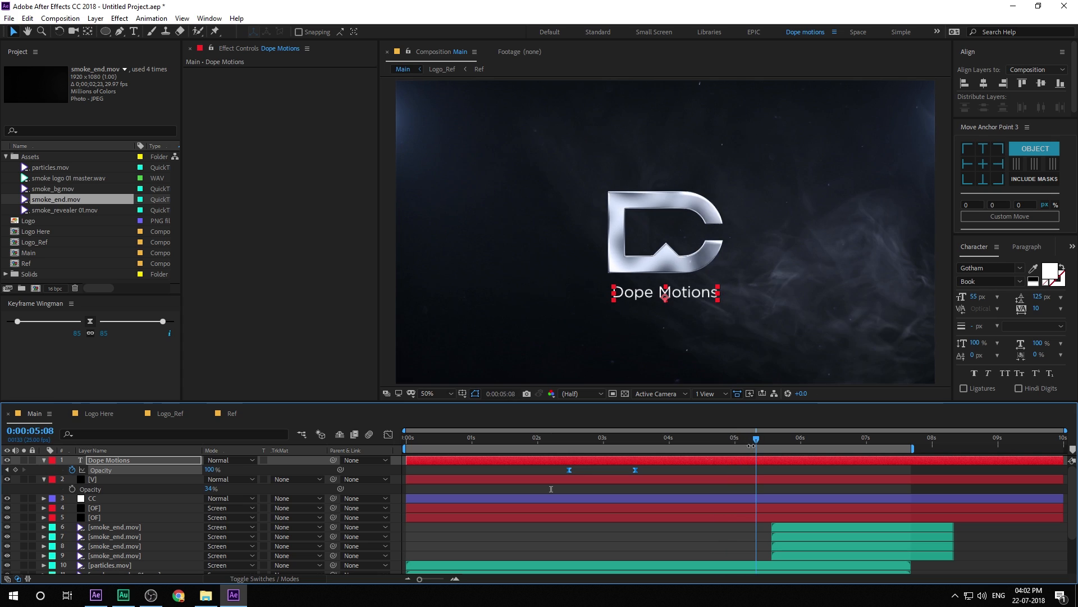
click(560, 532)
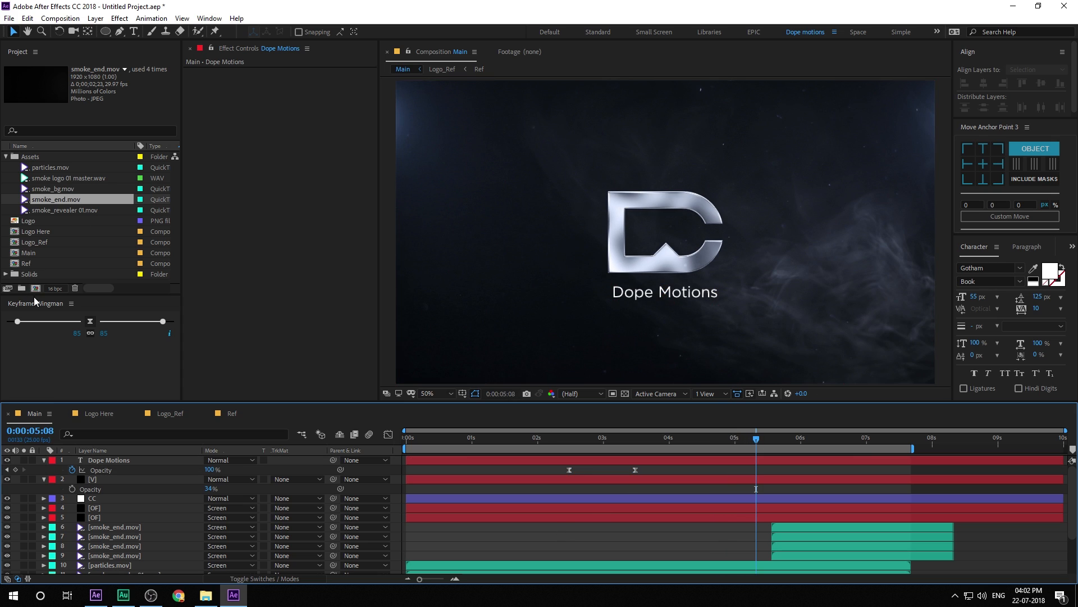
- Import the alternative logo 02.png from the Logo's subfolder of the footage folder into the project
drag(34, 294, 27, 378)
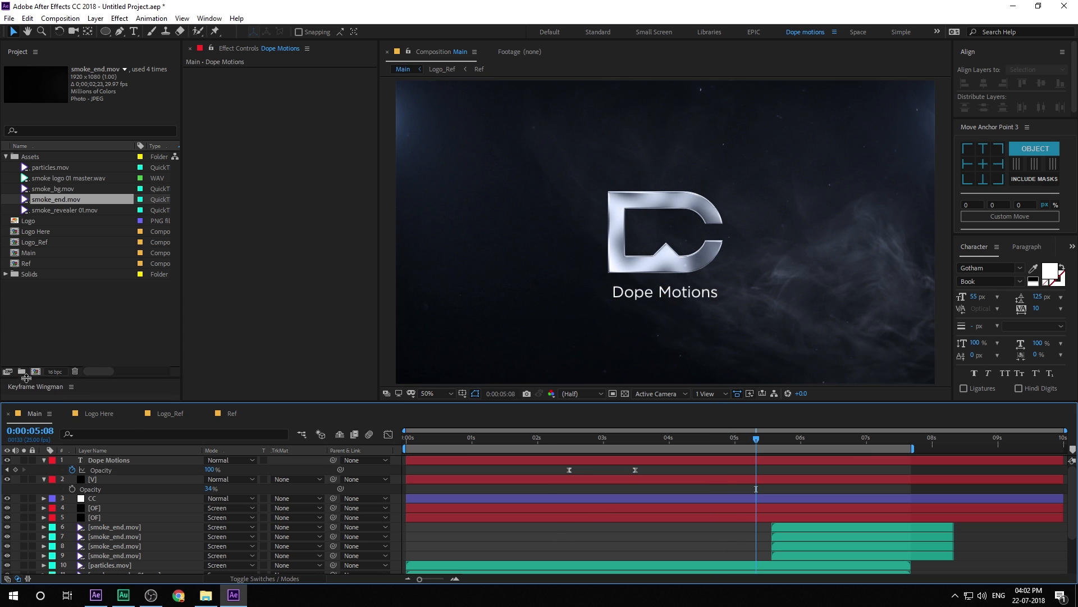
double_click(51, 307)
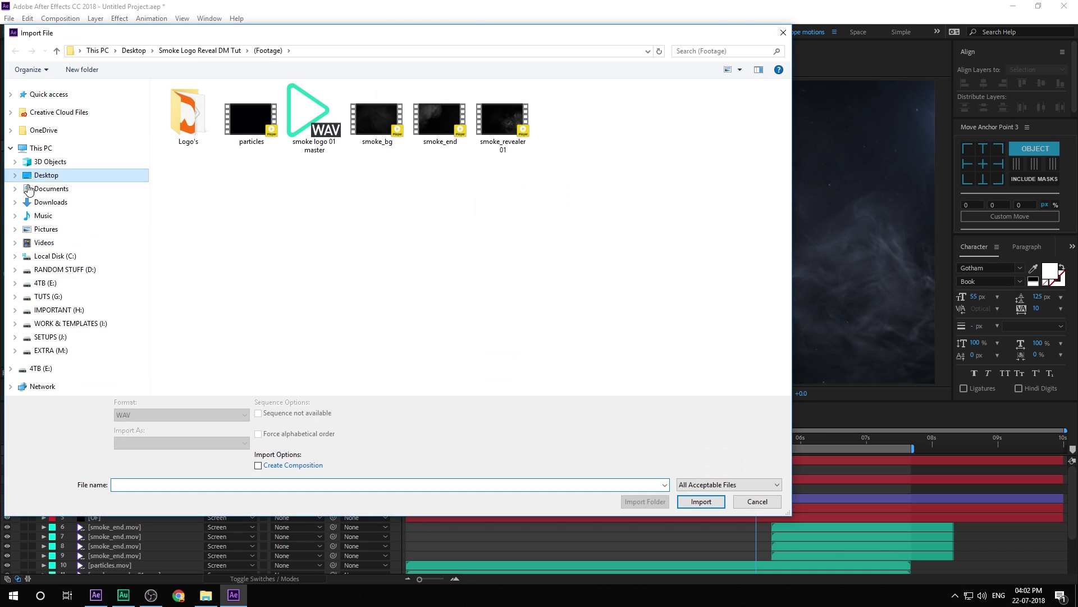
double_click(186, 113)
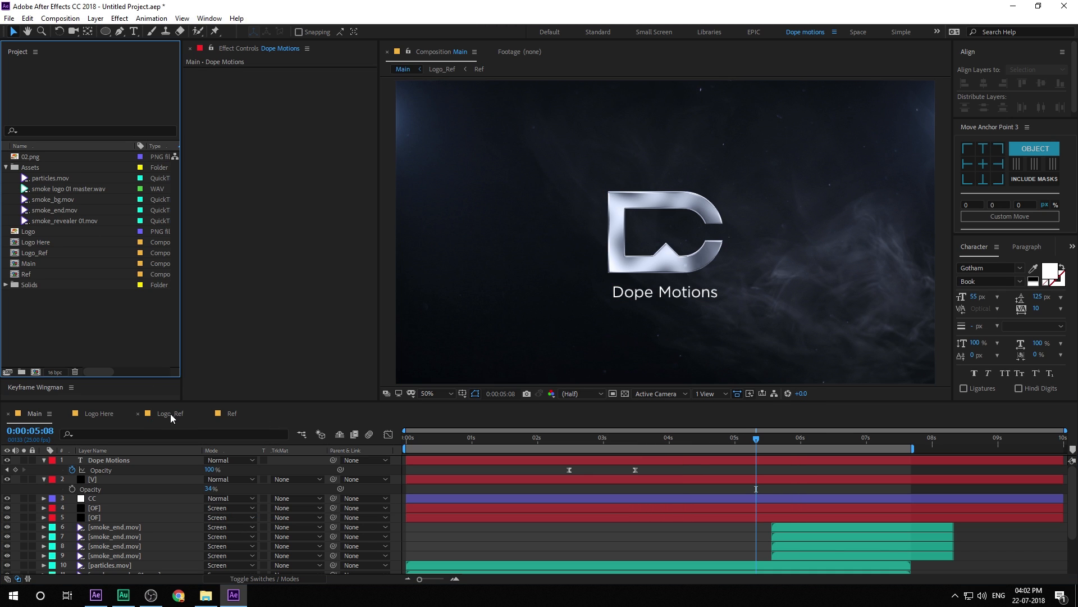
- Place 02.png above the original Logo layer in the Logo Here composition and hide the original logo
click(105, 413)
drag(35, 156, 148, 459)
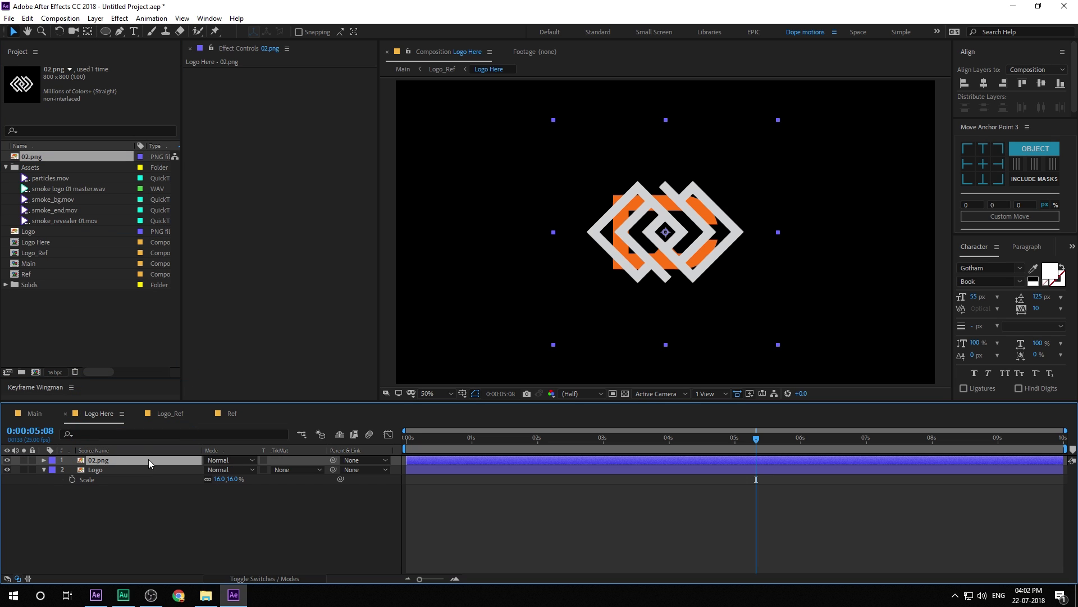
click(7, 469)
- In the Main composition, move the Dope Motions title down clear of the replacement logo and scrub the animation to check it
click(42, 414)
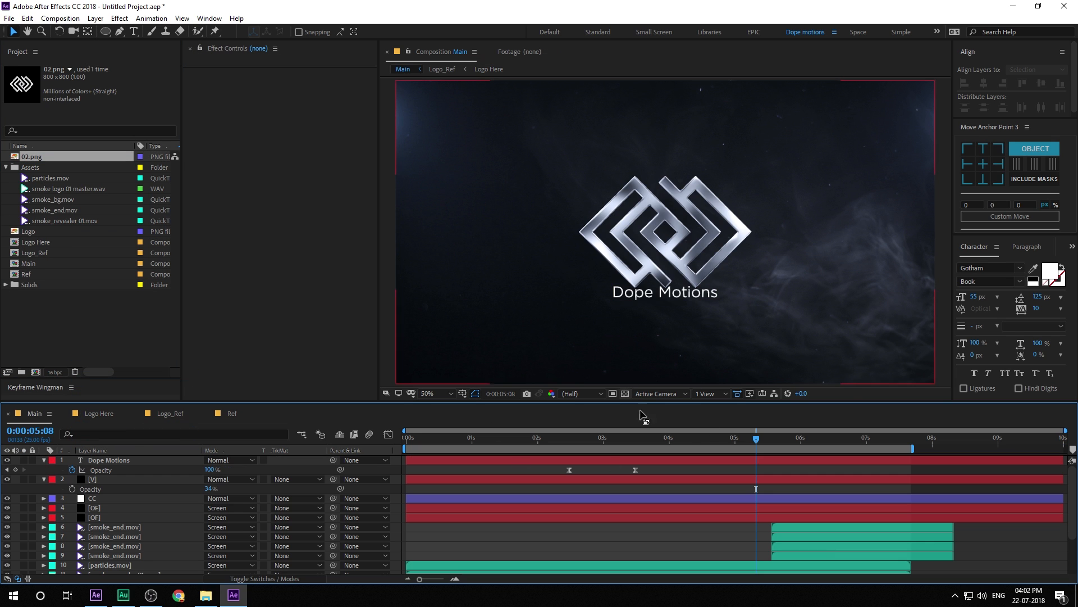
click(558, 461)
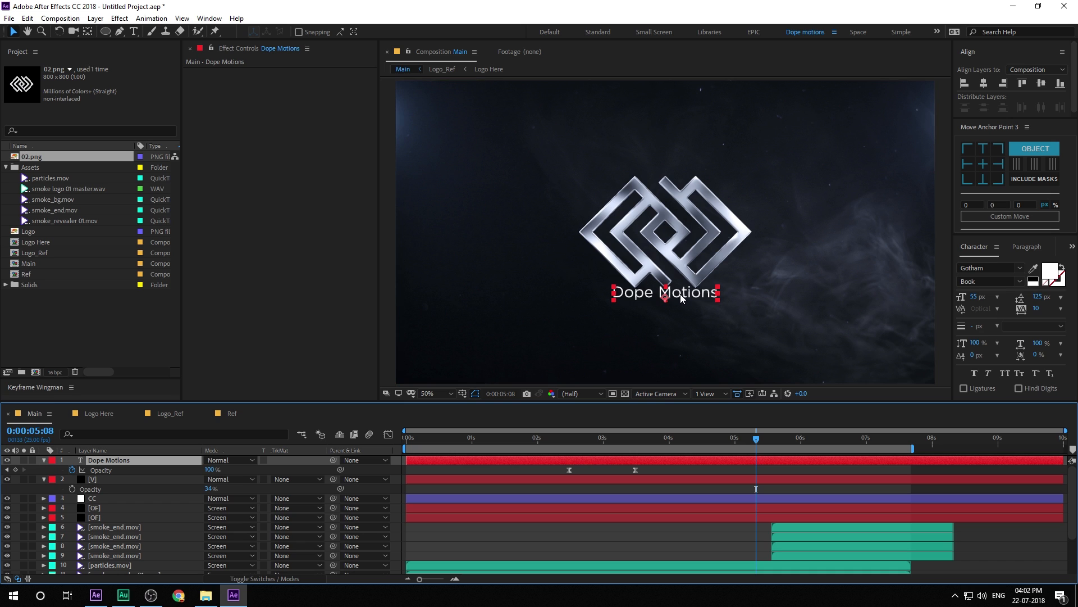
drag(683, 296, 682, 308)
click(558, 549)
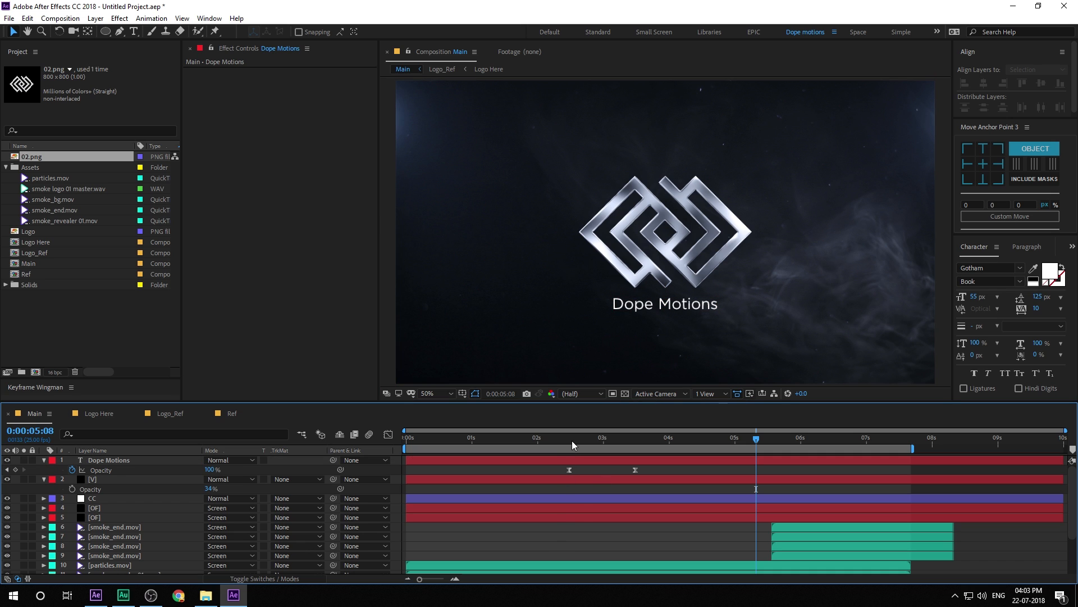
drag(573, 443, 706, 453)
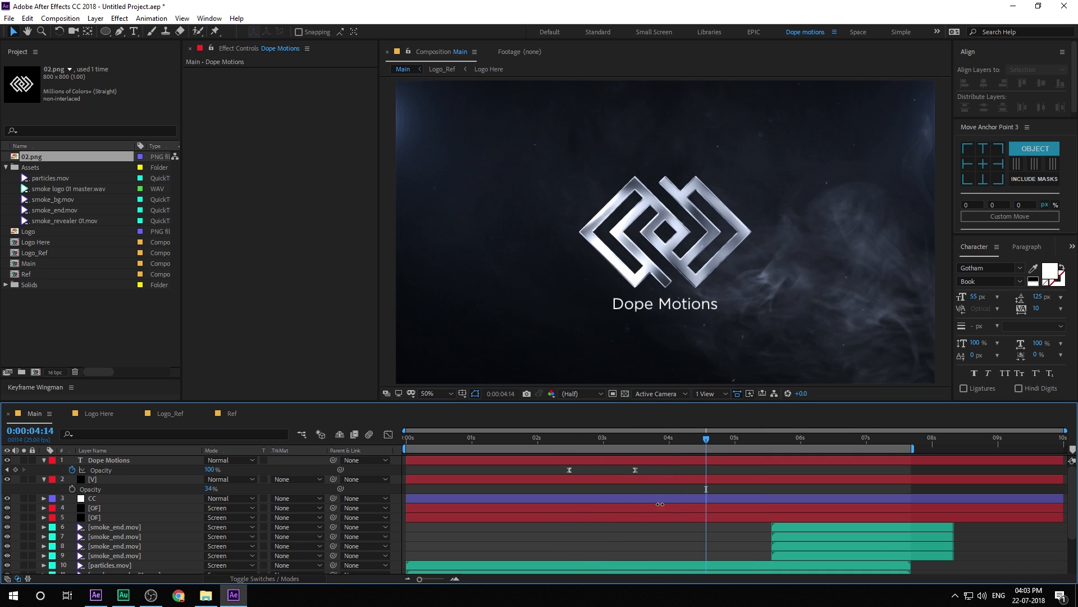